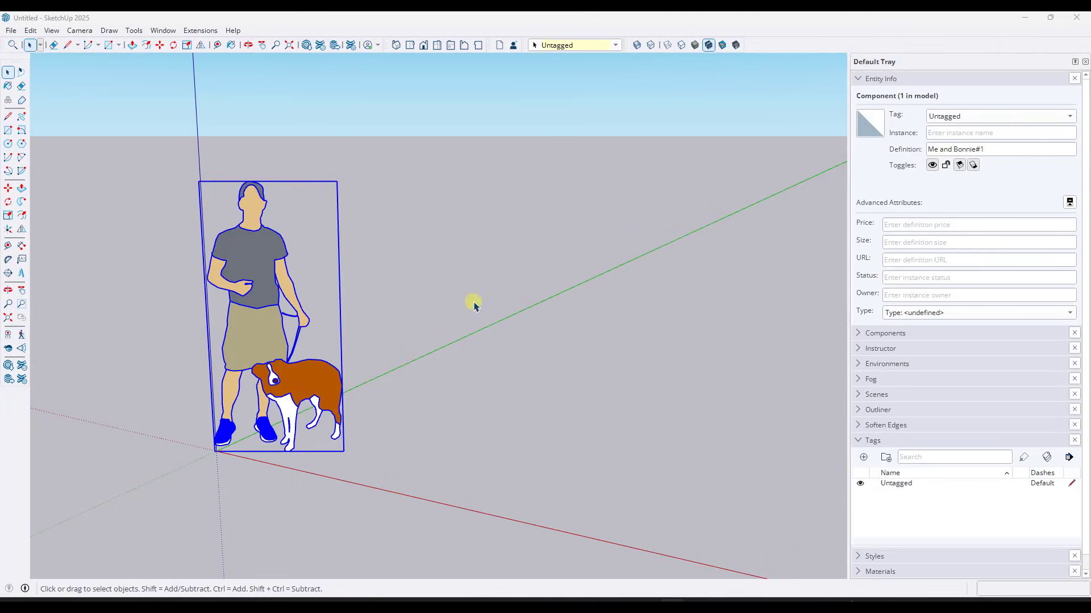
- Paste a copy of the person-and-dog component beside the original on the green axis and erase that copy
middle_drag(469, 302, 474, 286)
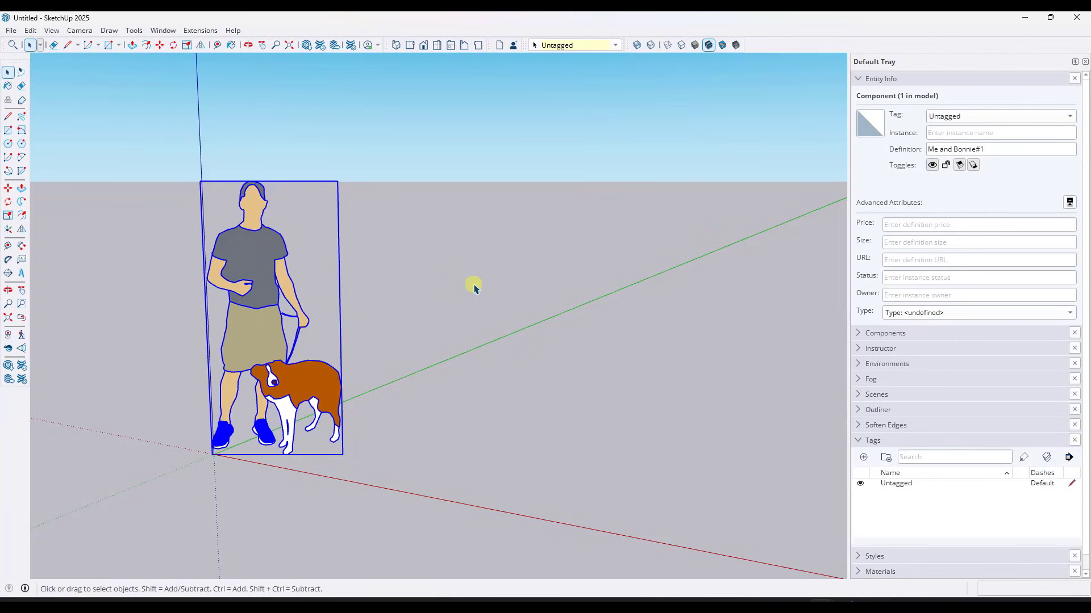
middle_drag(251, 297, 277, 318)
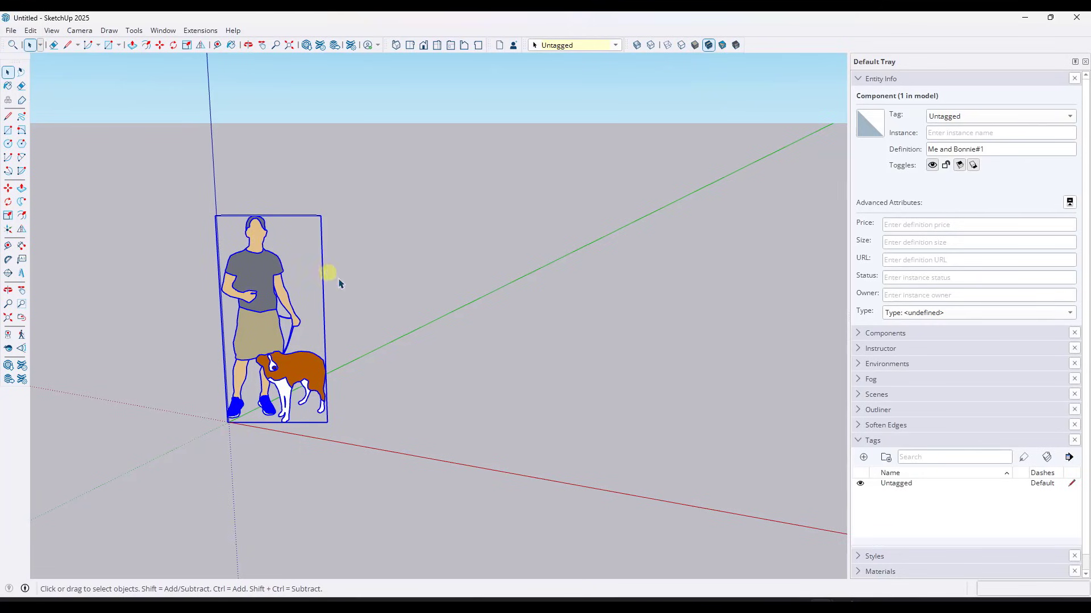
key(ctrl+v)
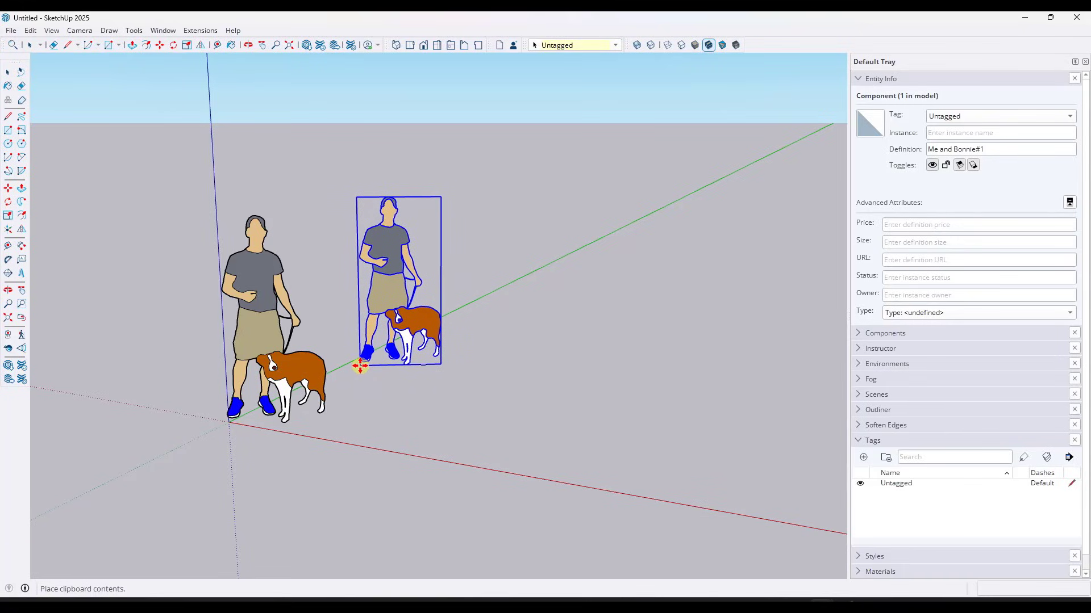
click(360, 366)
key(space)
key(e)
click(390, 214)
key(space)
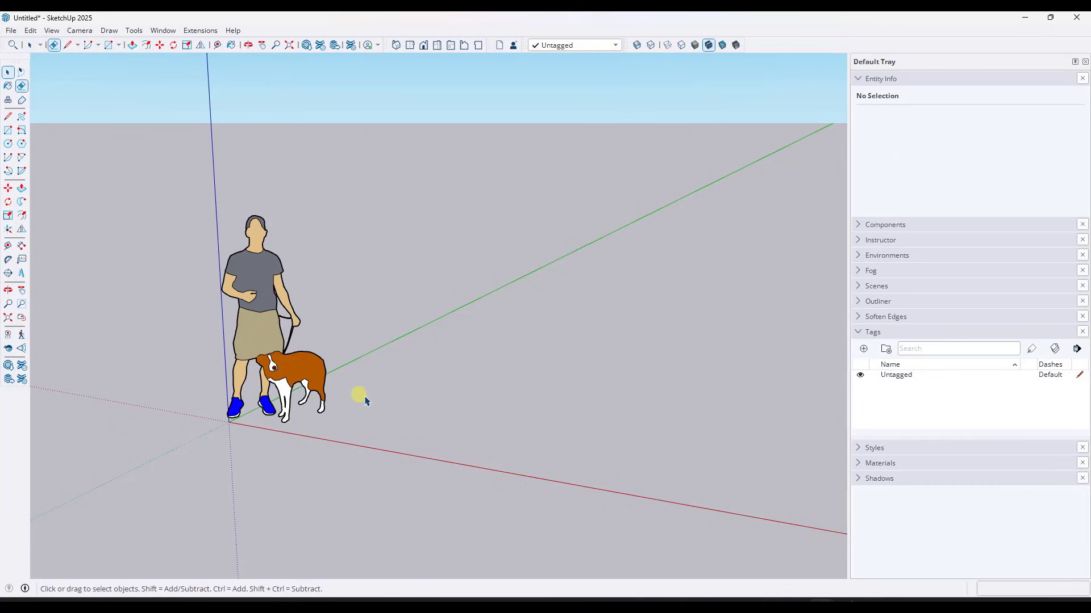
- Draw a 2' by 2' square on the ground beside the dog, near the red axis
scroll(405, 371, down, 1)
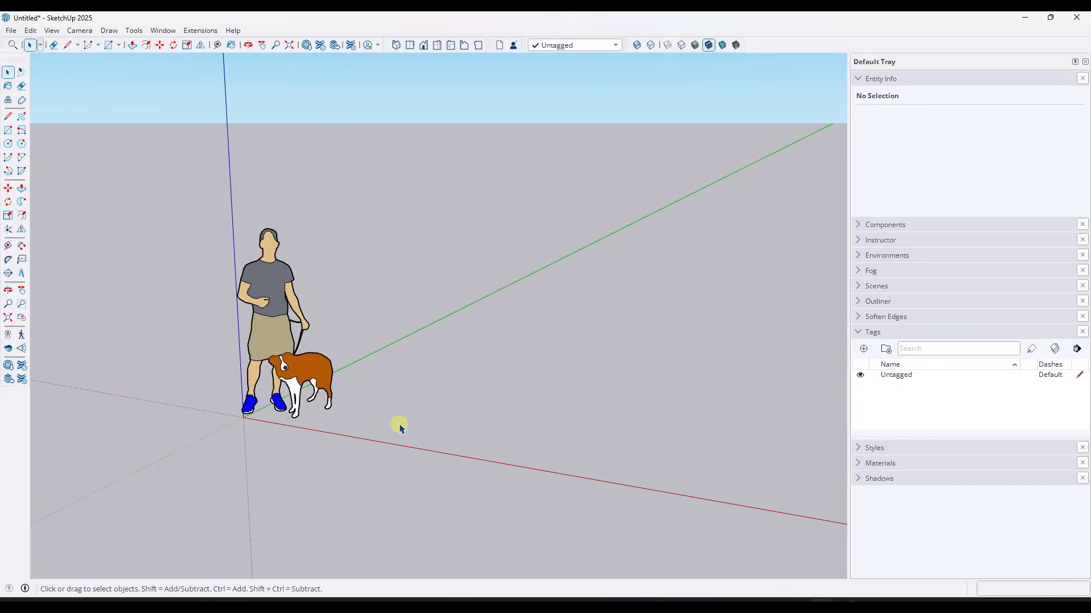
key(r)
click(373, 431)
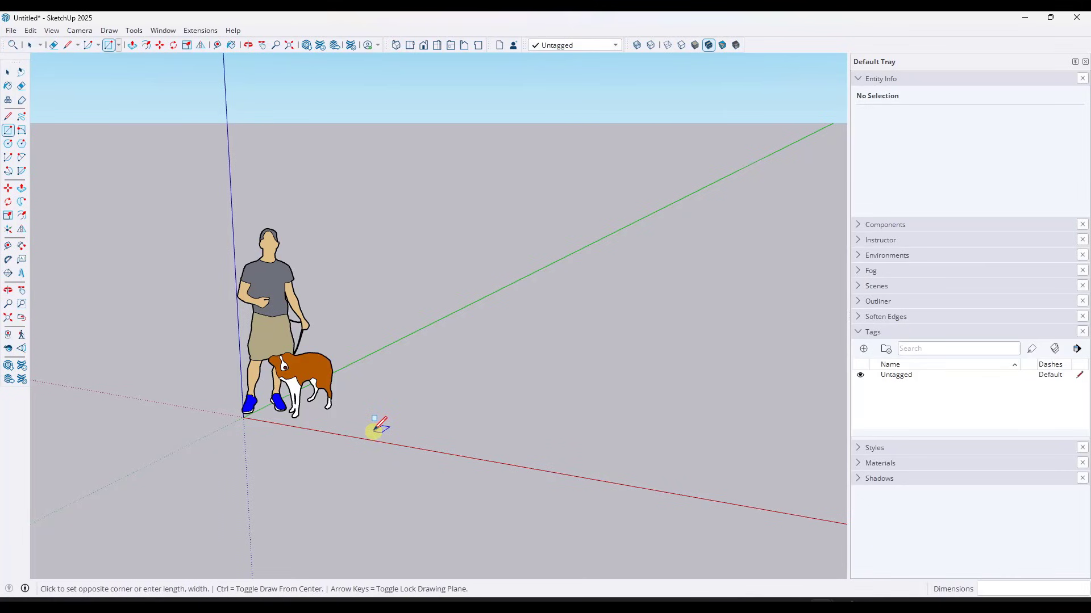
click(459, 418)
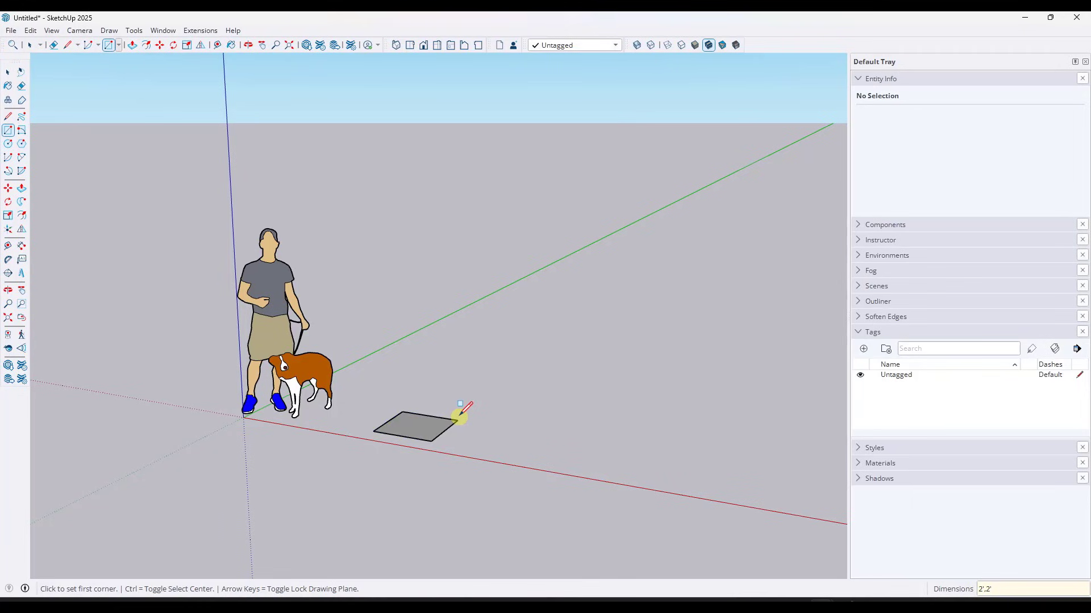
- Push/Pull the square face up 2' to form a cube
key(space)
key(p)
drag(453, 426, 402, 383)
click(434, 405)
key(o)
key(space)
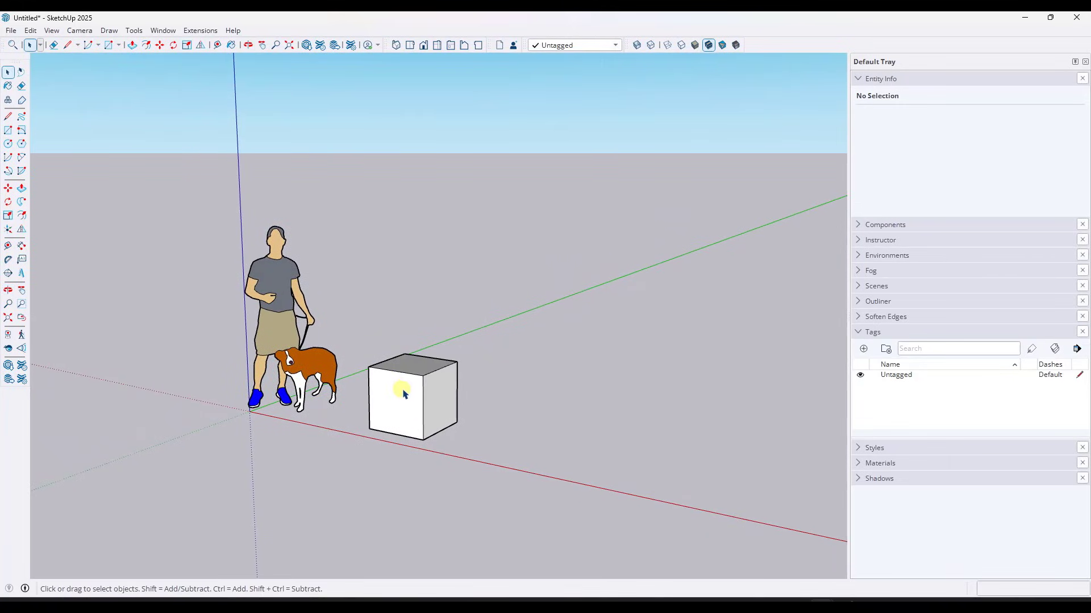
click(414, 357)
scroll(412, 353, up, 3)
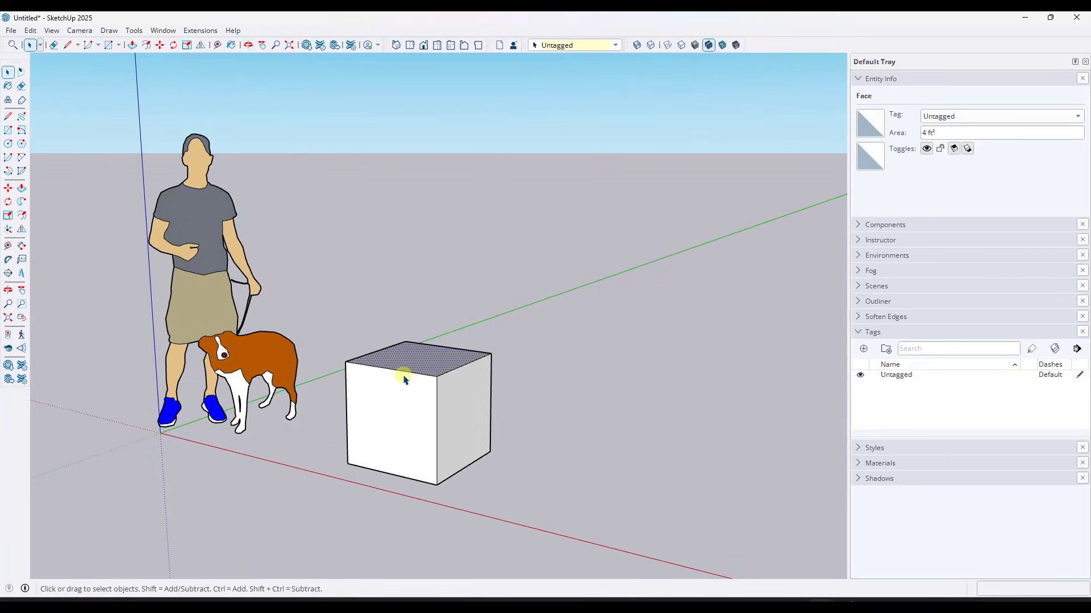
click(419, 387)
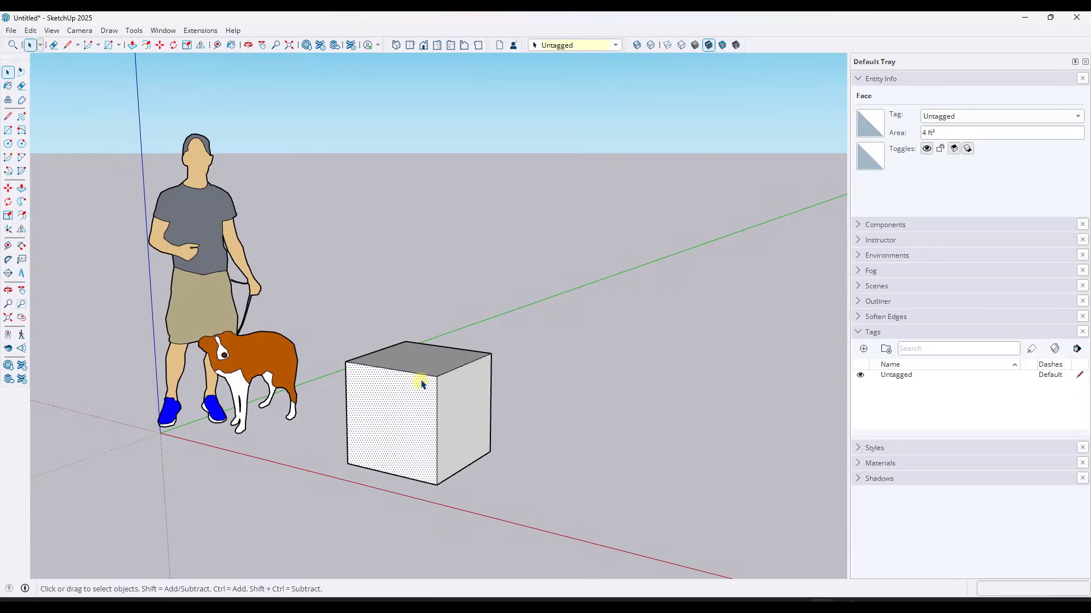
click(426, 358)
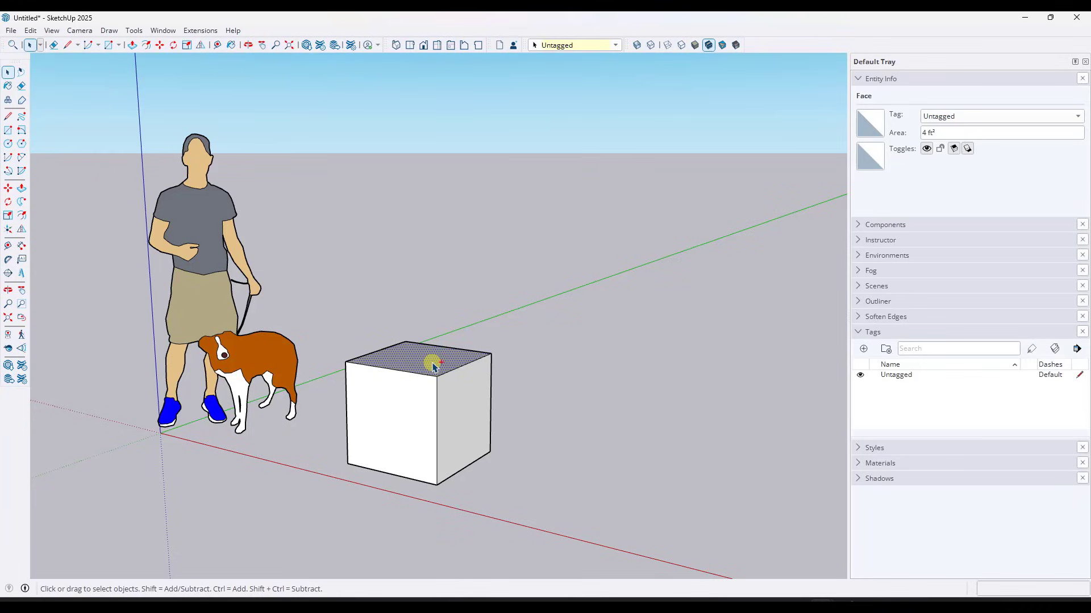
key(ctrl+v)
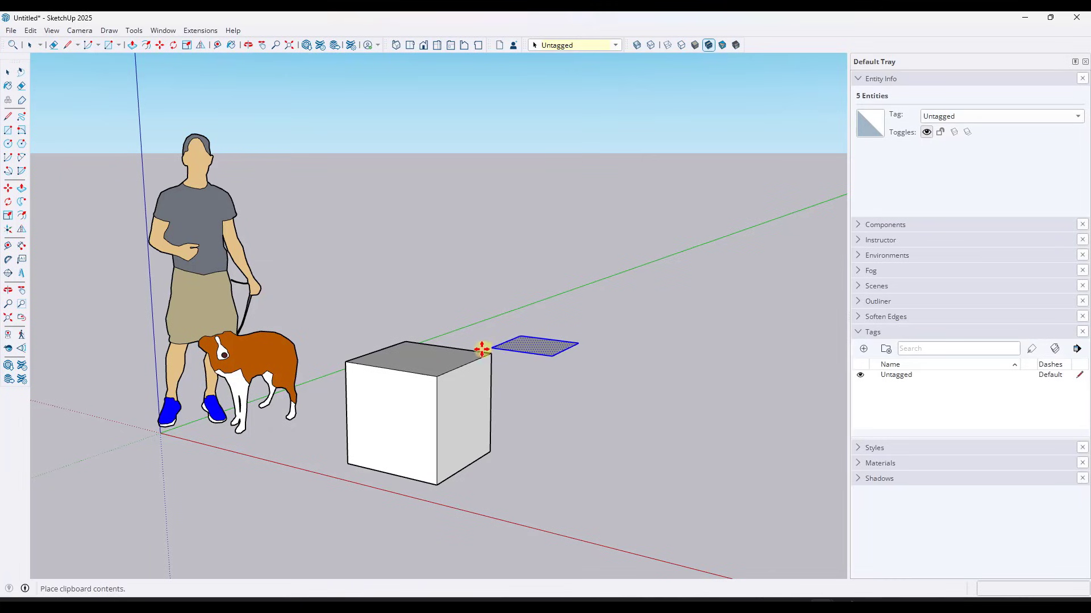
key(Escape)
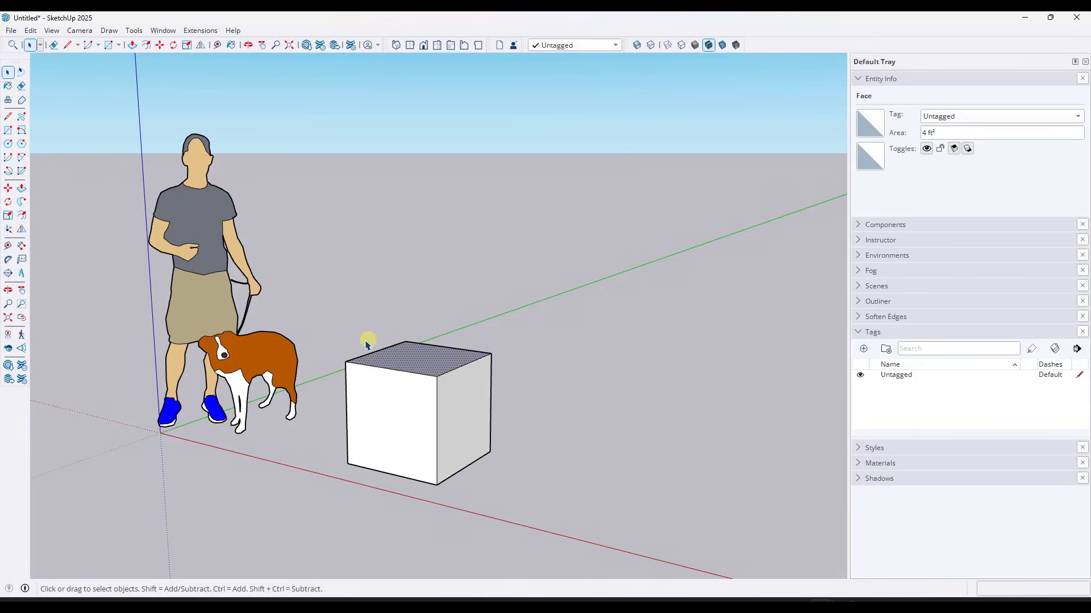
- Make a group from all of the cube's faces and edges, and briefly open and close it for editing
drag(323, 328, 574, 517)
right_click(410, 443)
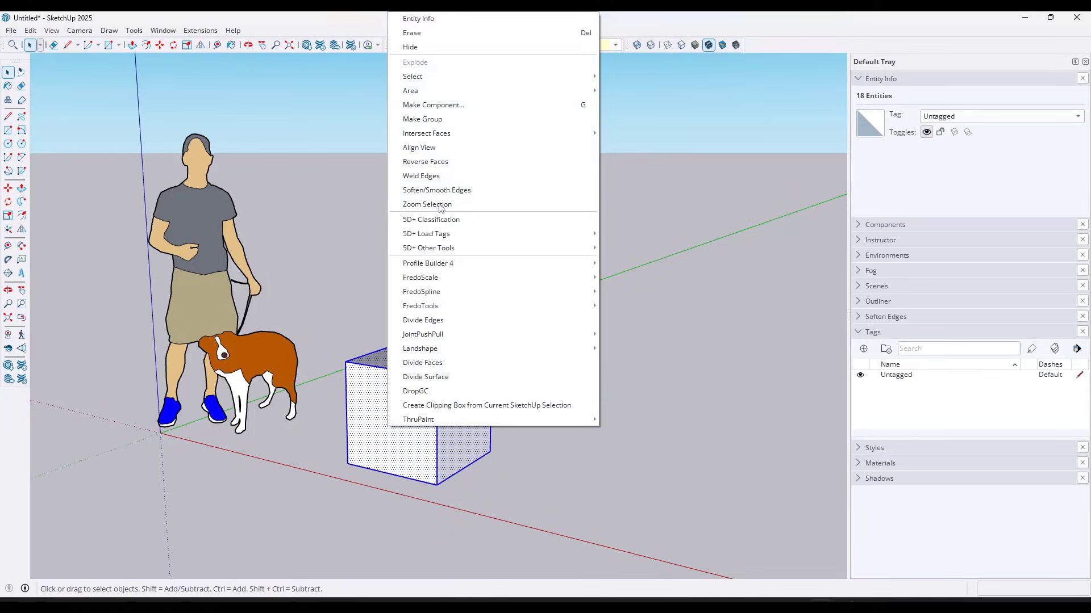
click(447, 121)
middle_drag(528, 382, 499, 392)
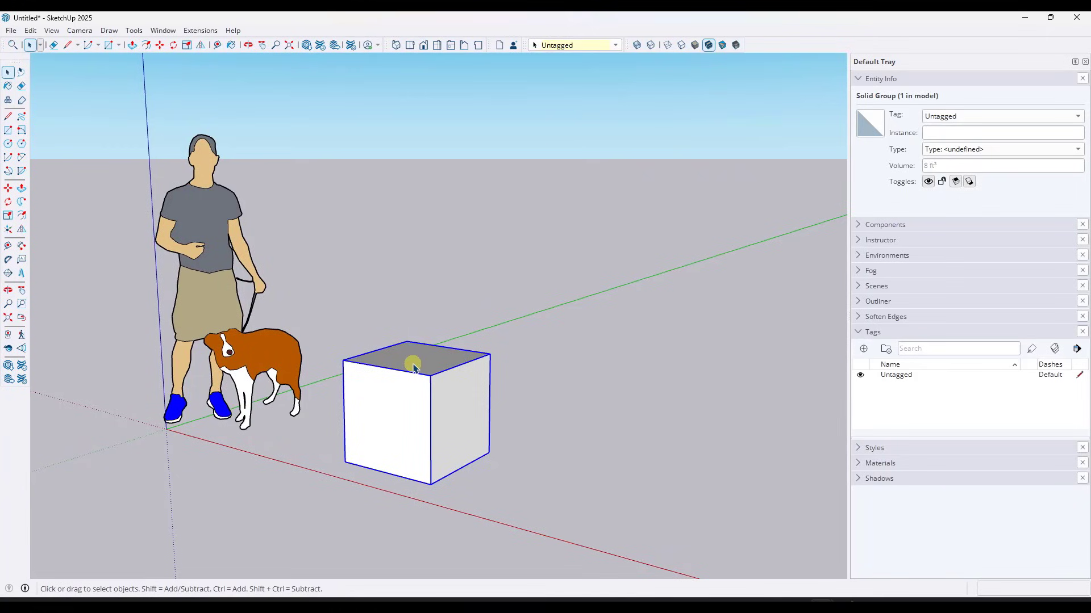
double_click(413, 368)
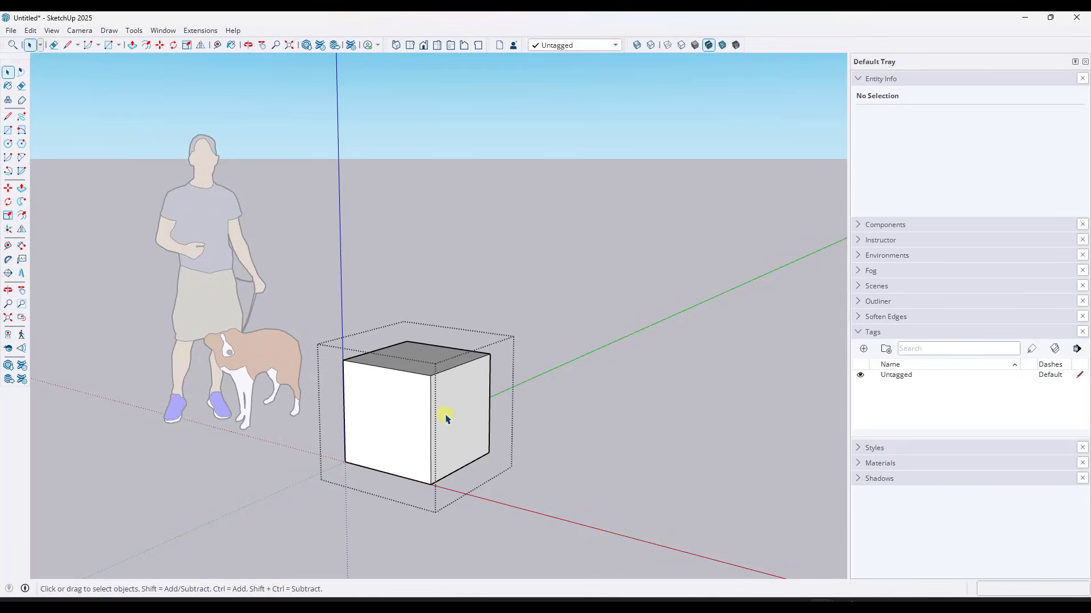
click(548, 404)
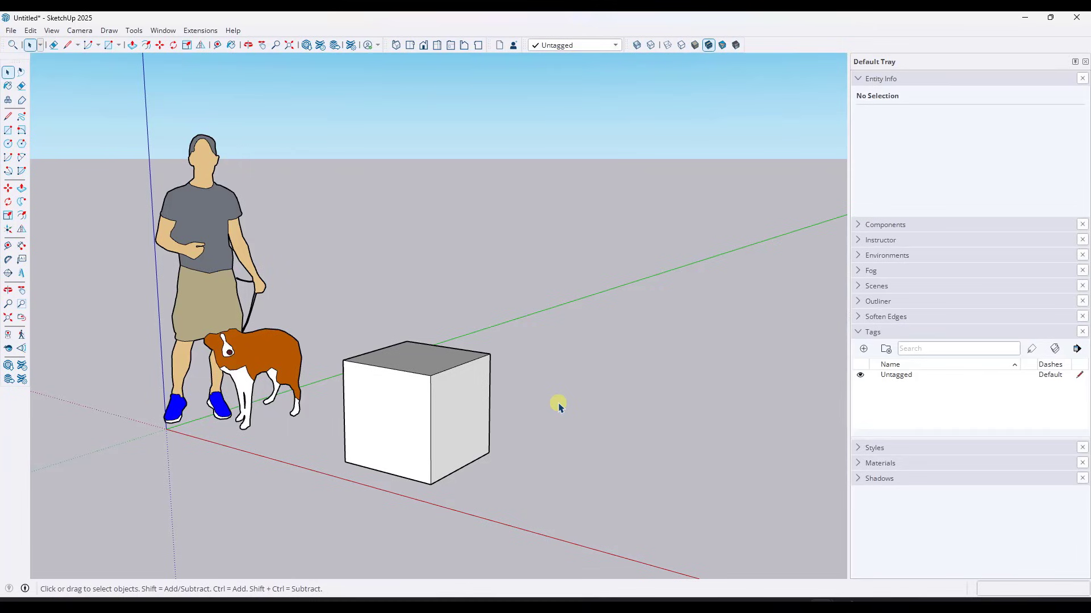
middle_drag(511, 404, 453, 431)
click(452, 430)
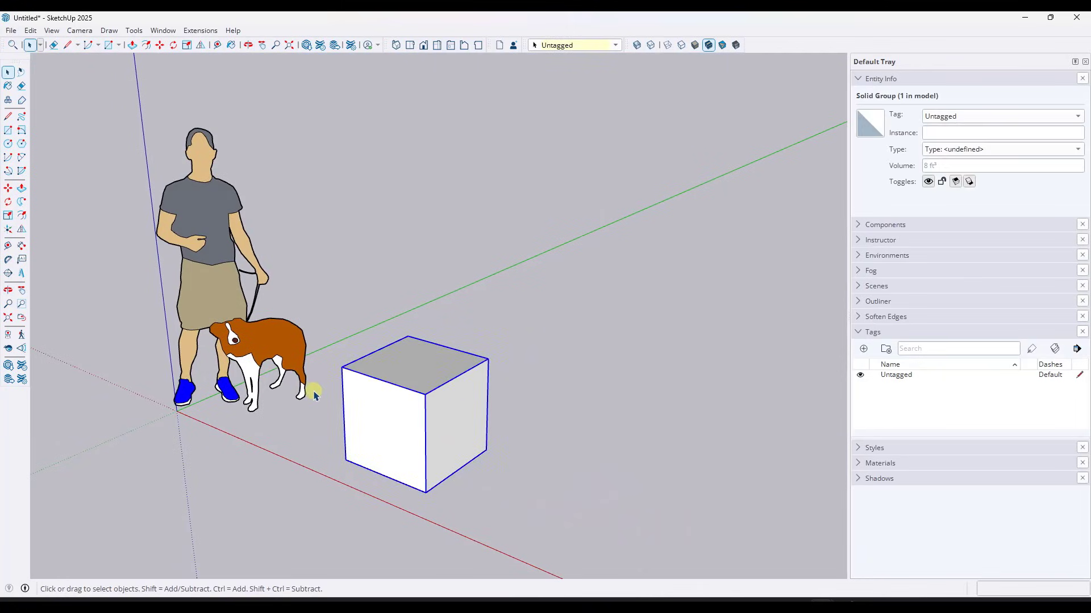
key(m)
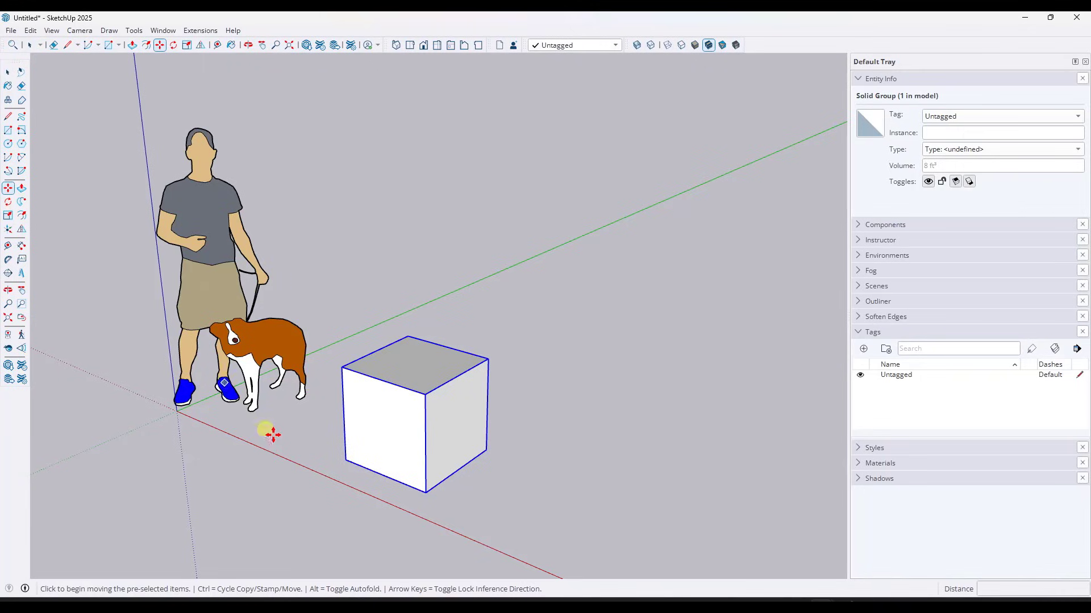
click(345, 463)
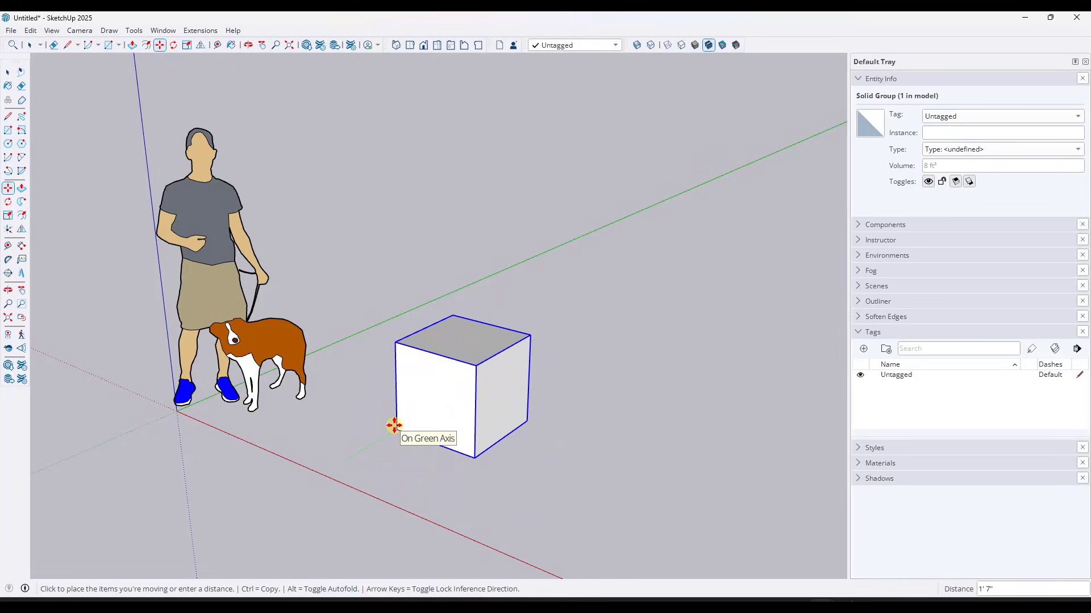
key(ctrl)
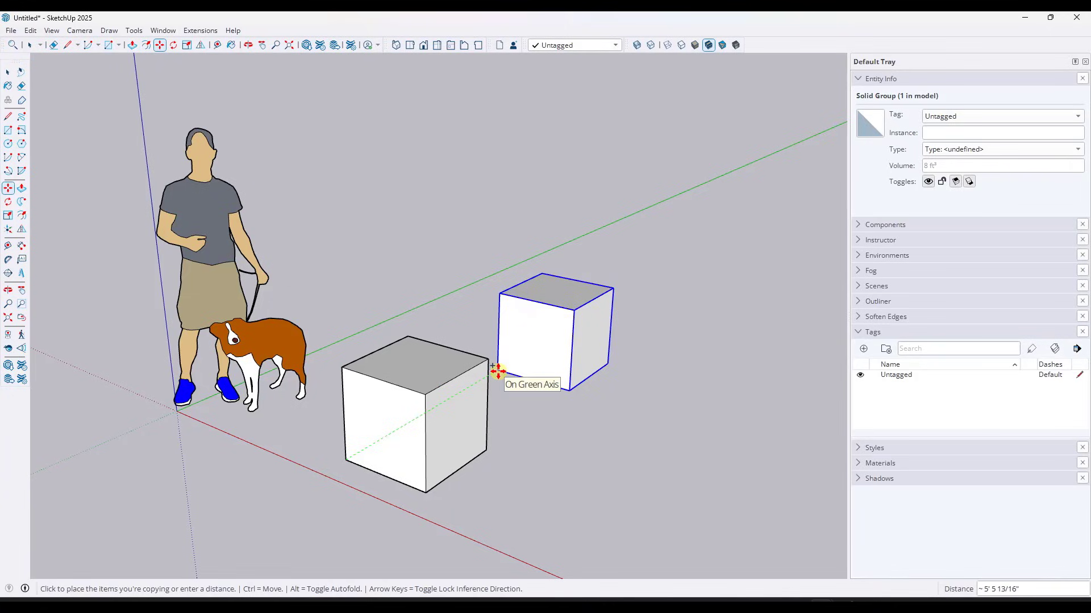
key(space)
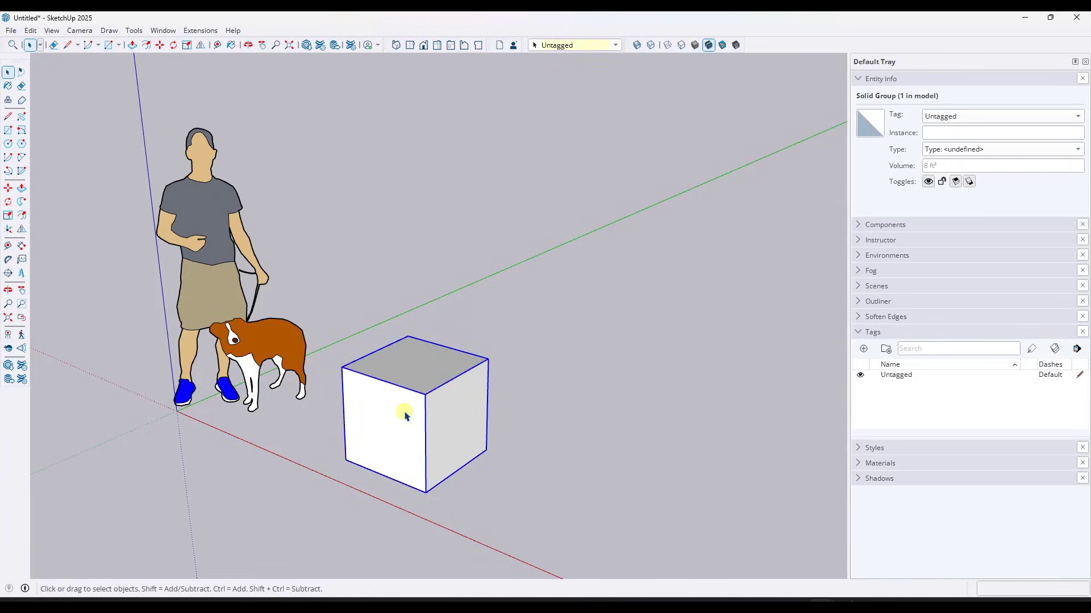
- Copy the cube group 10' along the green axis with the Move tool, starting from its bottom front corner
key(m)
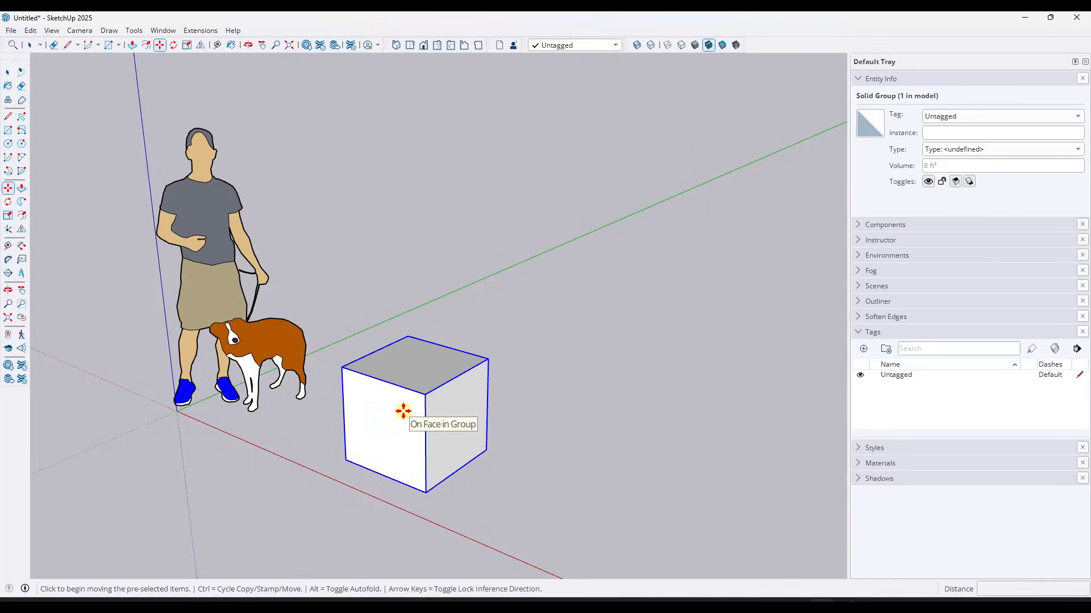
click(344, 459)
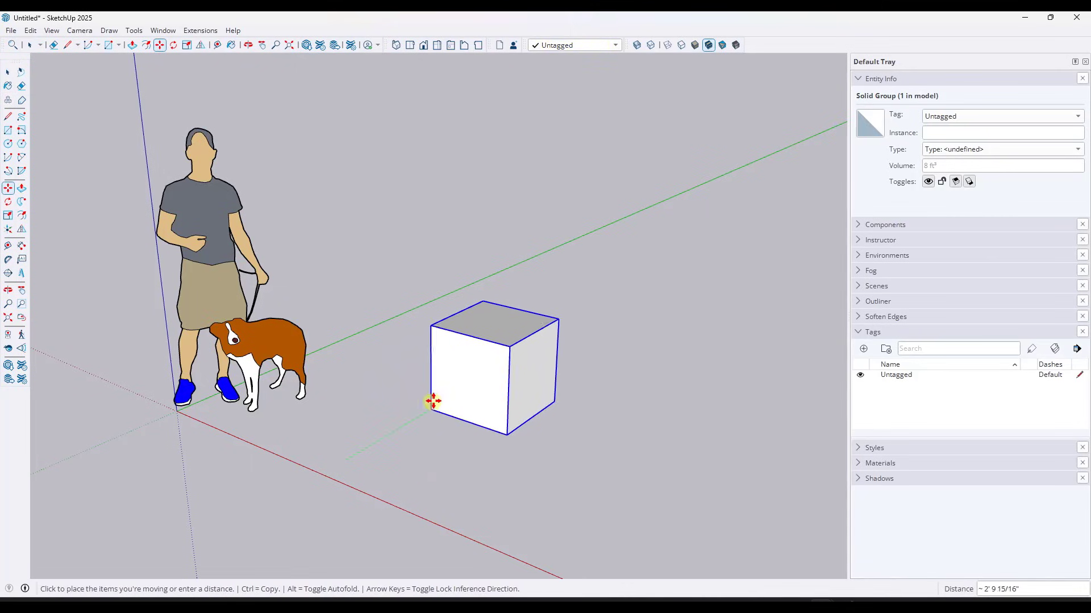
key(ctrl)
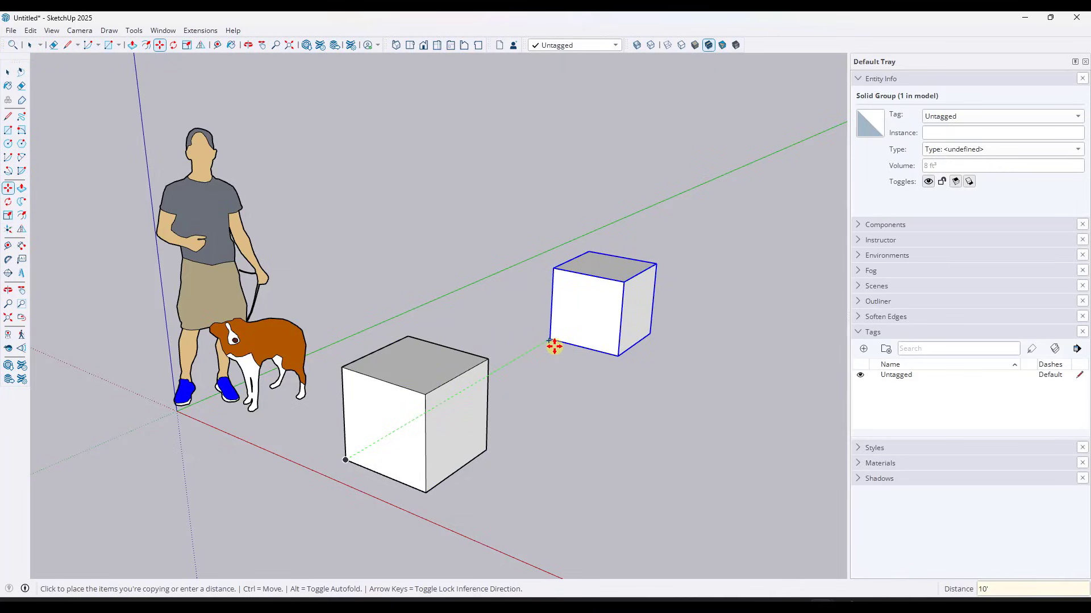
key(Return)
key(space)
- Measure the distance between the matching bottom corners of the original cube and its copy
middle_drag(590, 355, 509, 399)
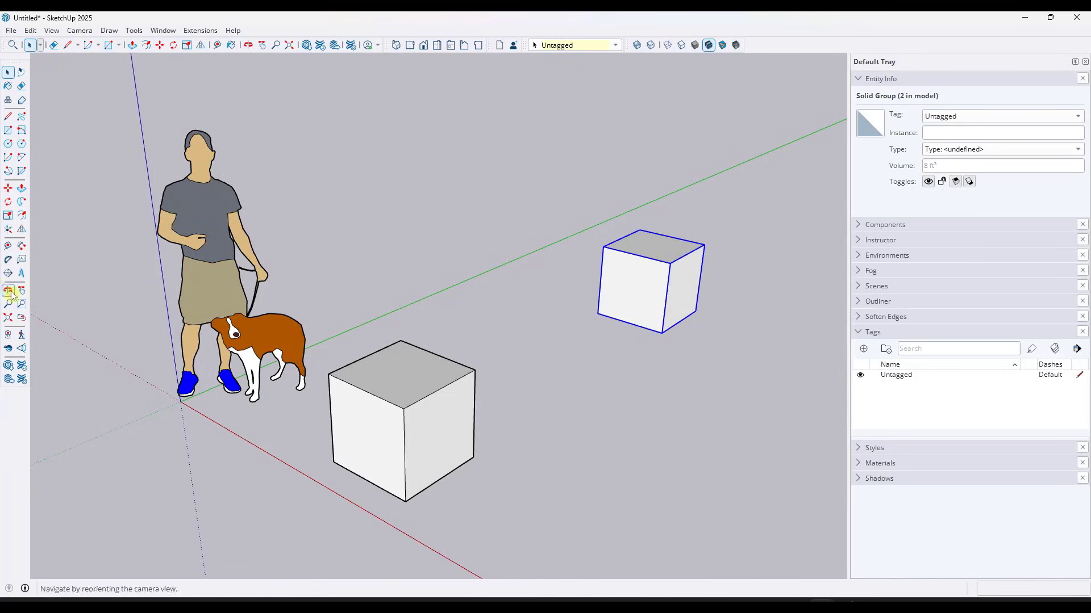
click(8, 245)
click(333, 461)
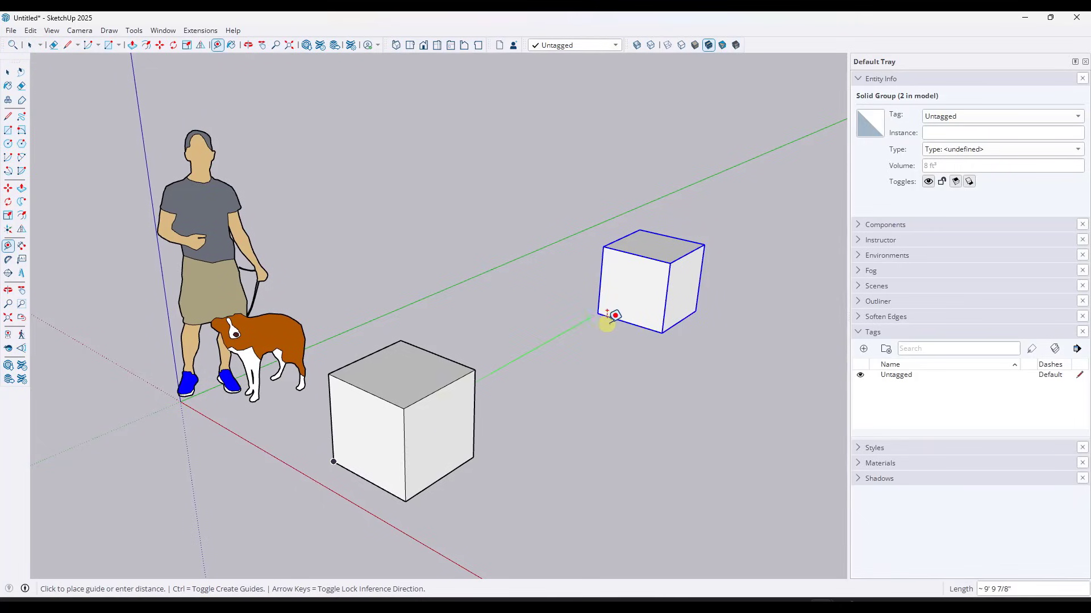
key(space)
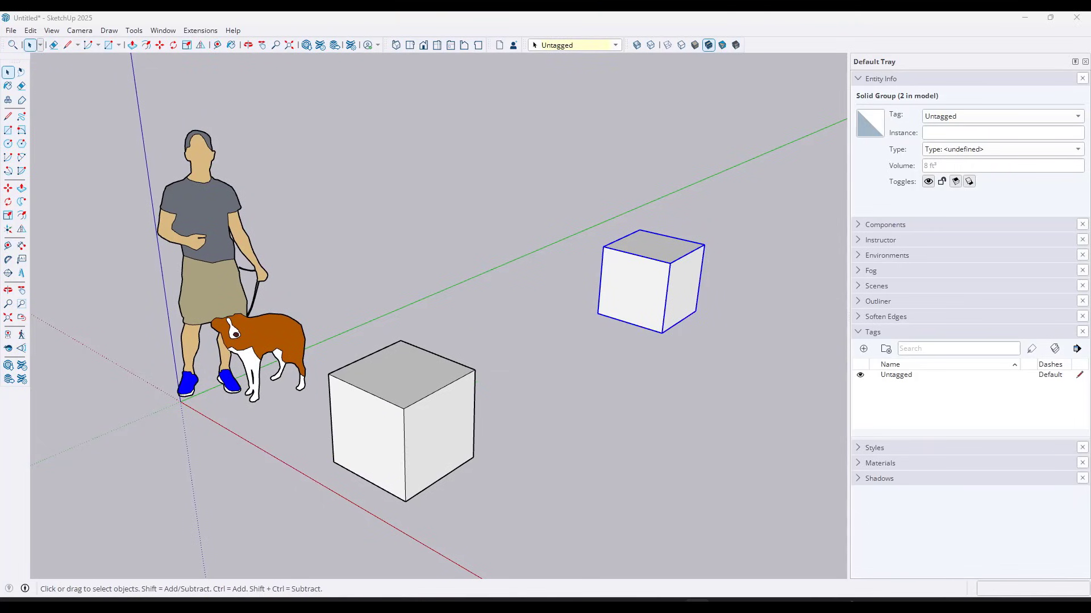
- Delete the copied cube 10' away from the original
click(648, 305)
mouse_move(662, 293)
middle_down()
mouse_move(611, 285)
mouse_move(651, 295)
middle_up()
key(Delete)
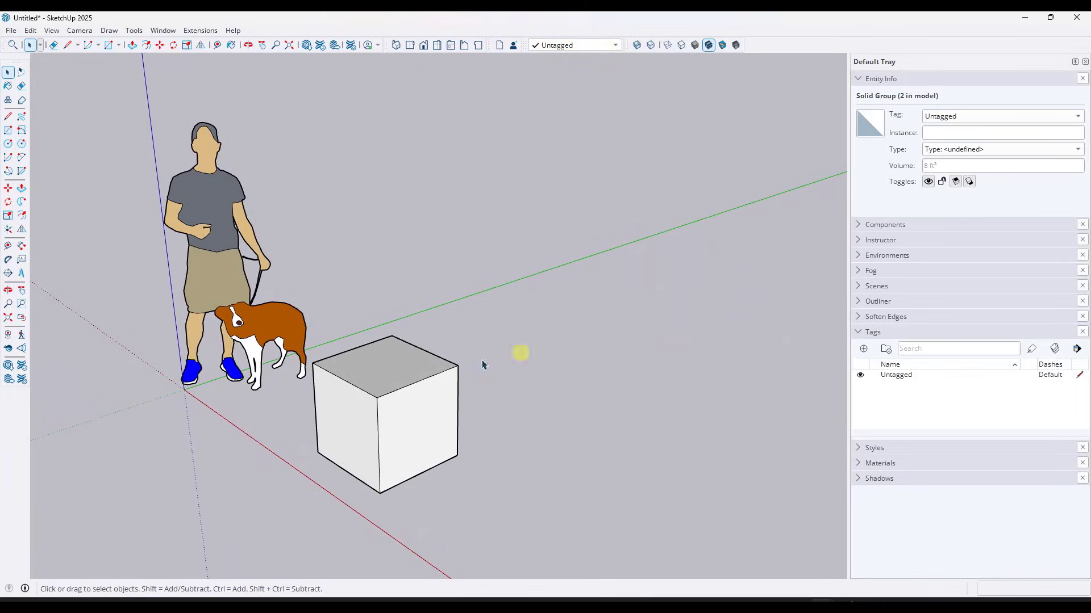
- Copy the remaining cube group 3' along the green axis with the Move tool, starting from a top corner
click(367, 404)
key(m)
key(ctrl)
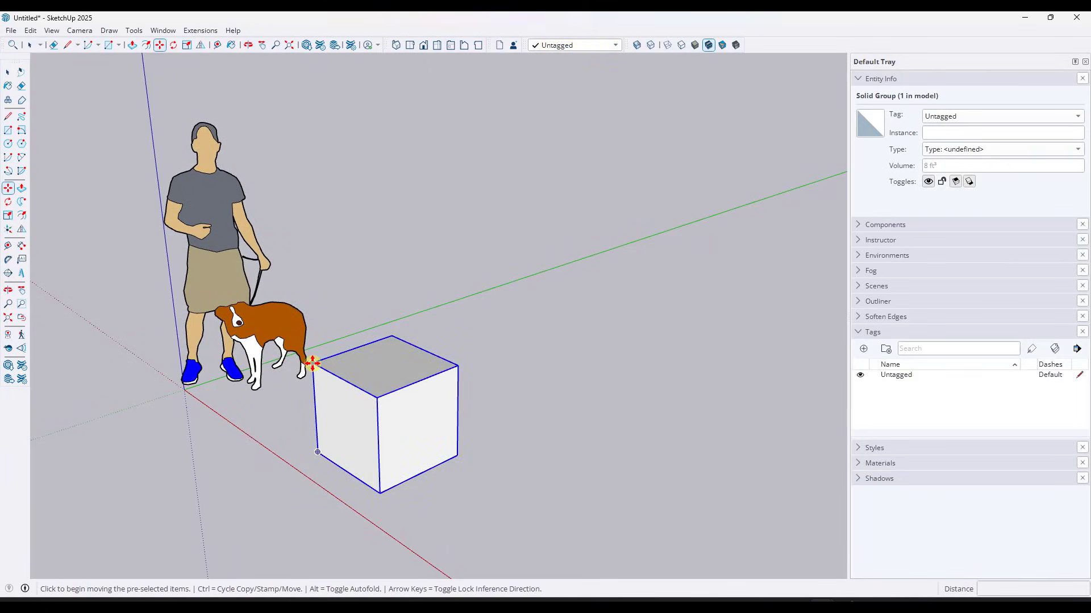
click(315, 358)
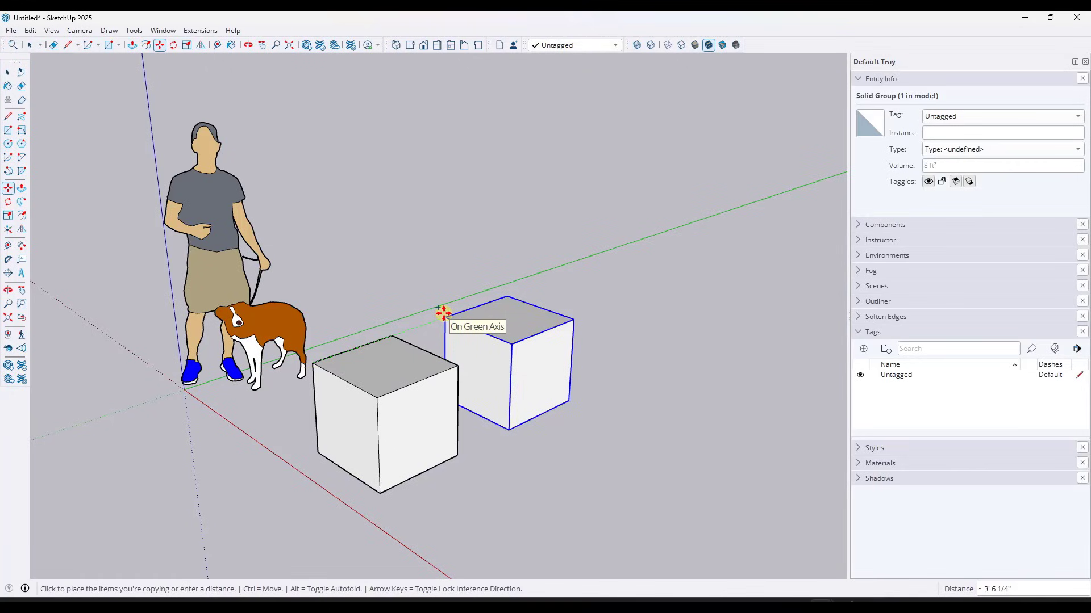
text(3')
key(Return)
key(space)
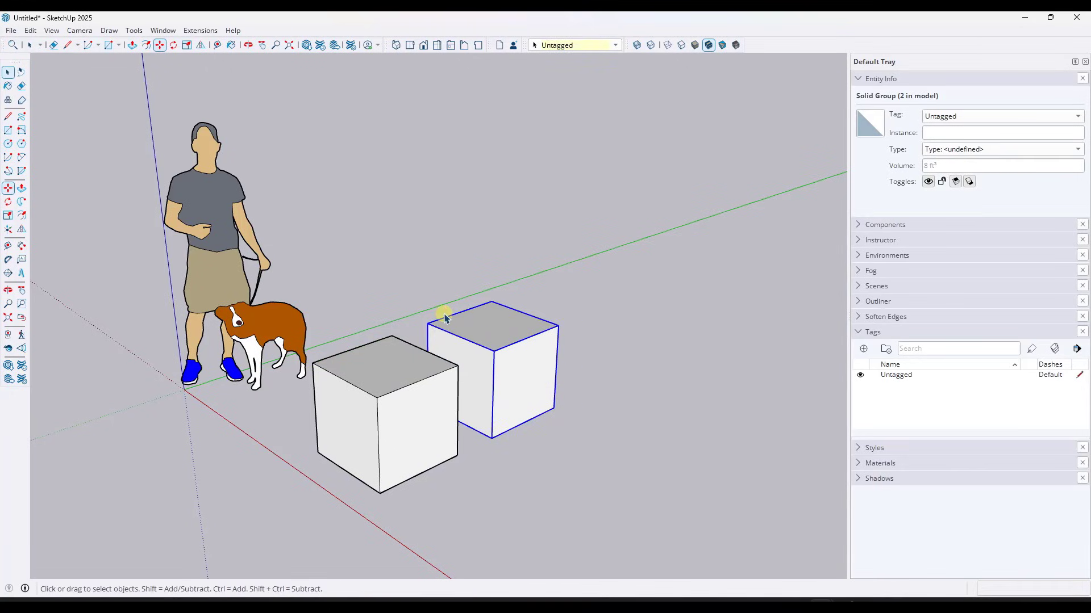
- Select both cube groups and copy them together 3' along the red axis with the Move tool, starting from a bottom corner
middle_drag(484, 324, 534, 358)
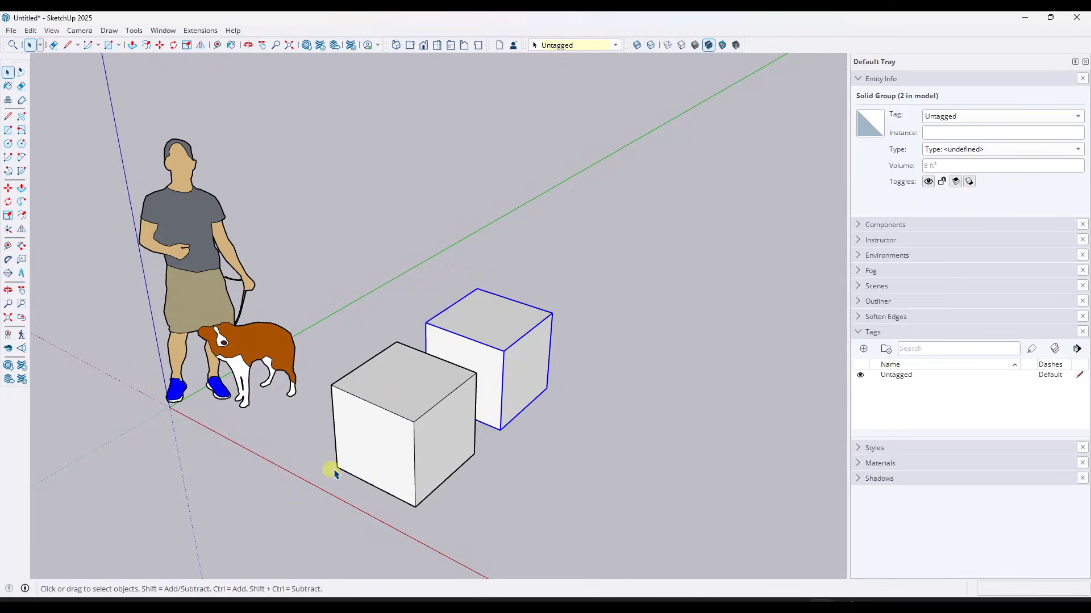
middle_drag(483, 499, 483, 448)
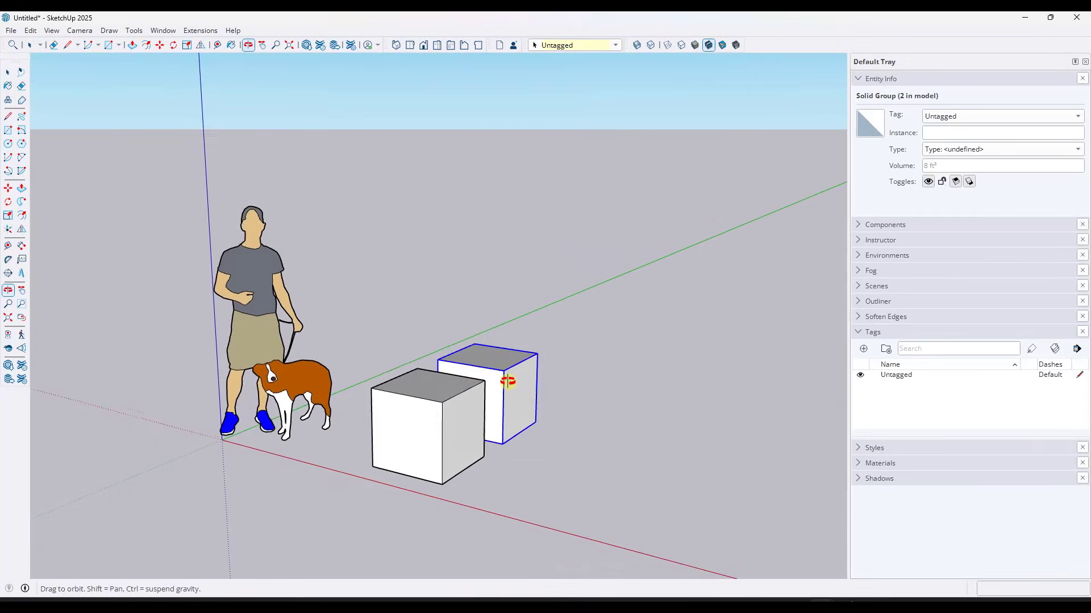
drag(332, 281, 650, 531)
key(m)
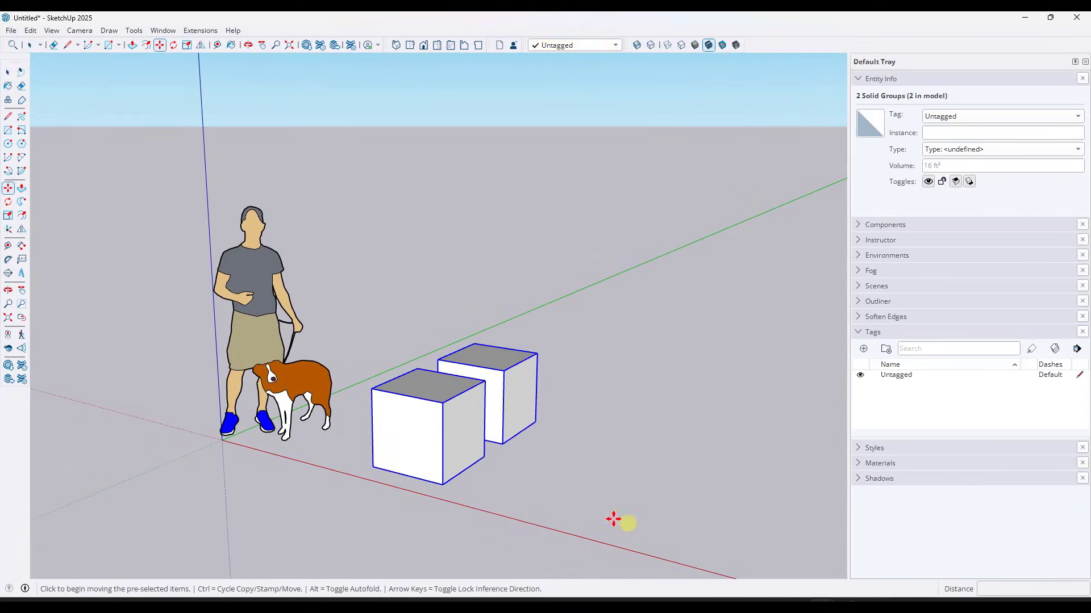
click(373, 467)
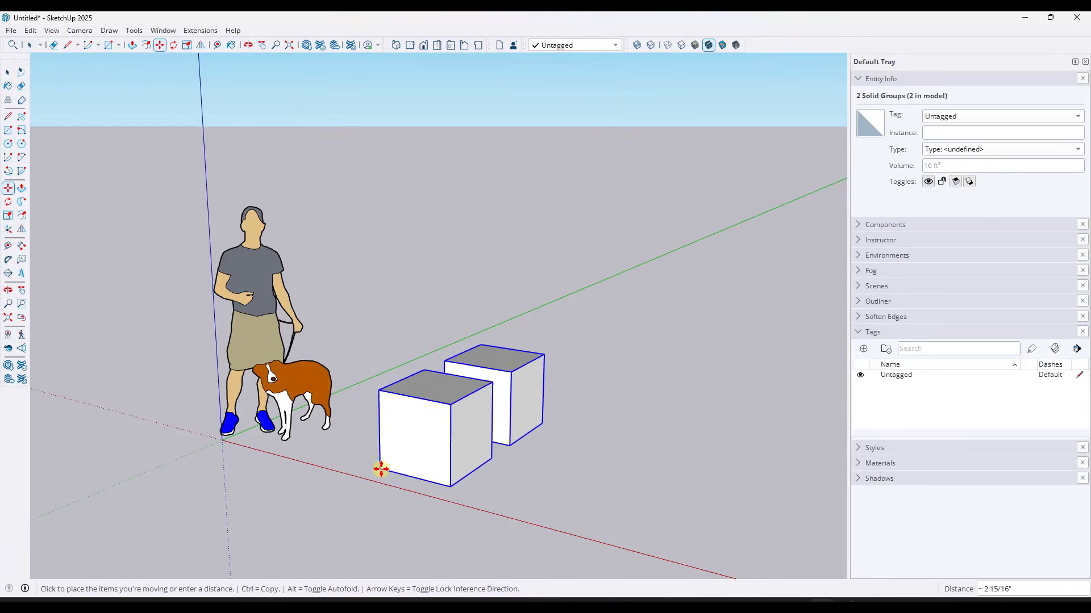
key(ctrl)
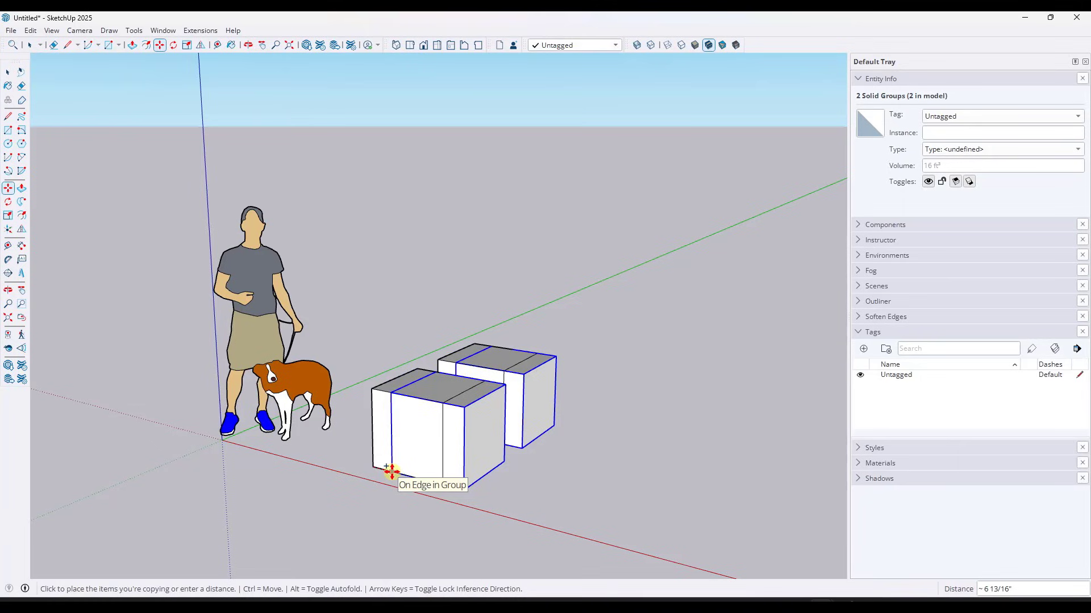
text(3)
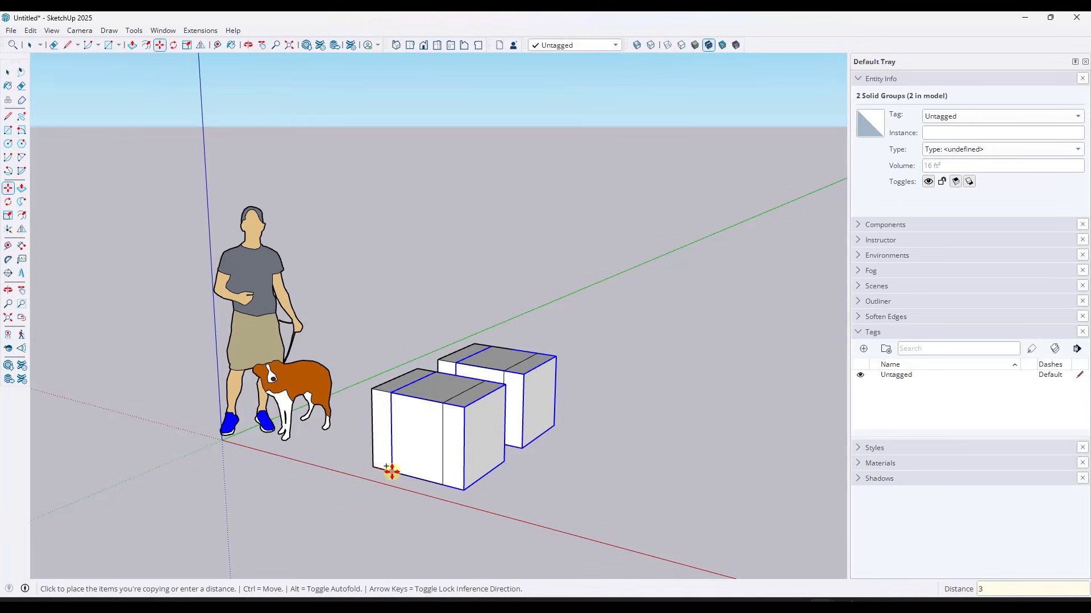
key(Return)
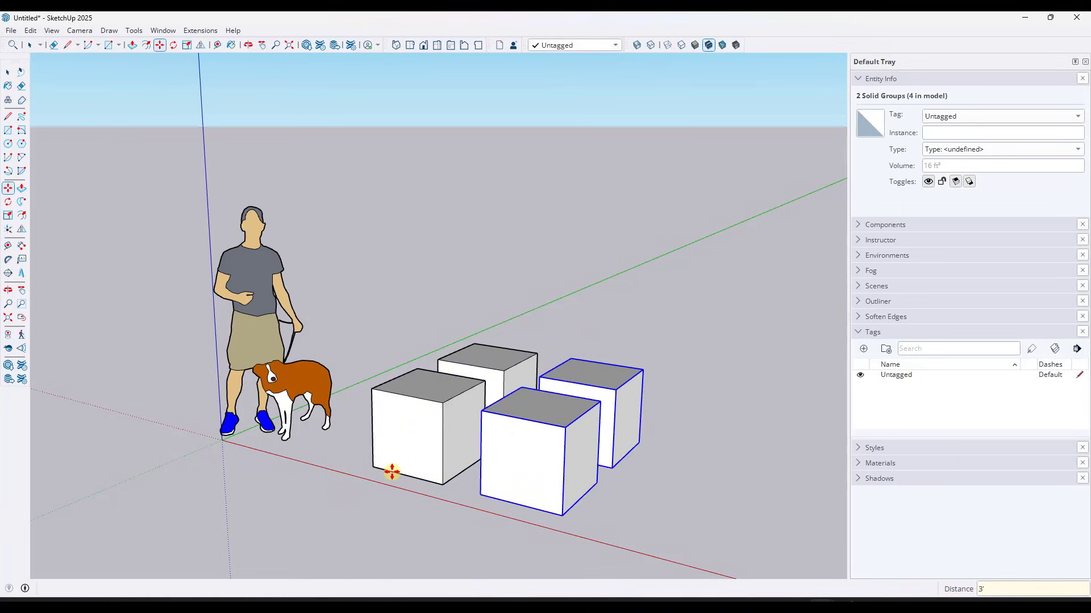
key(space)
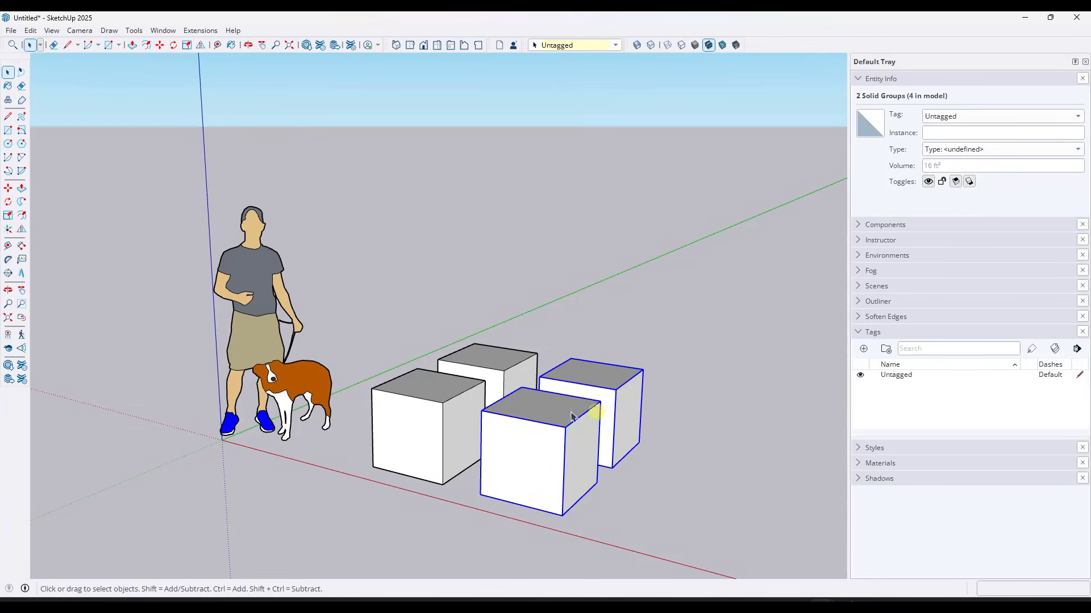
click(258, 418)
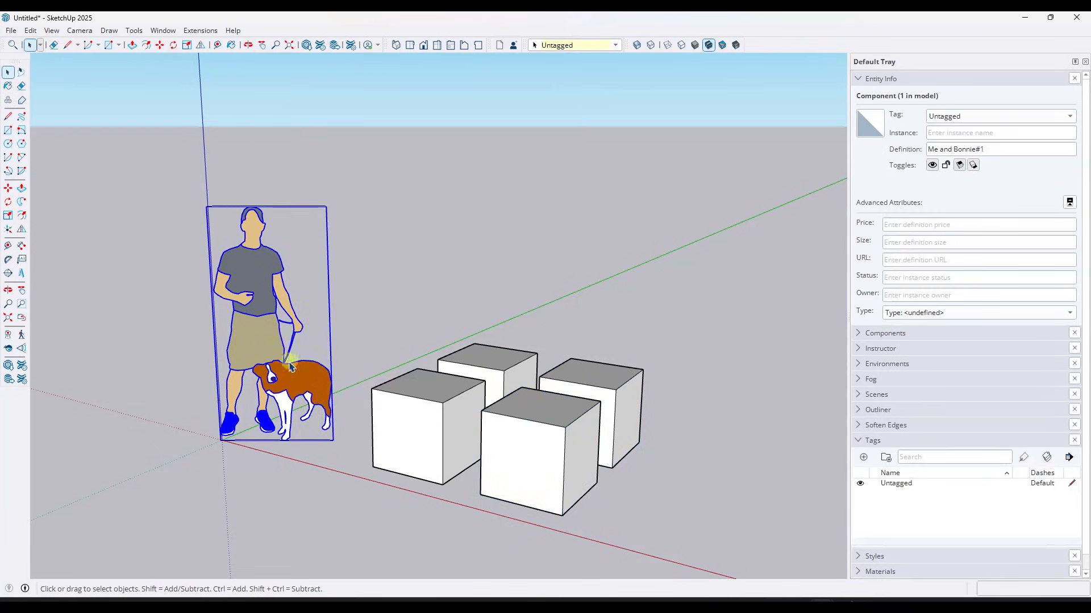
middle_drag(273, 424, 276, 432)
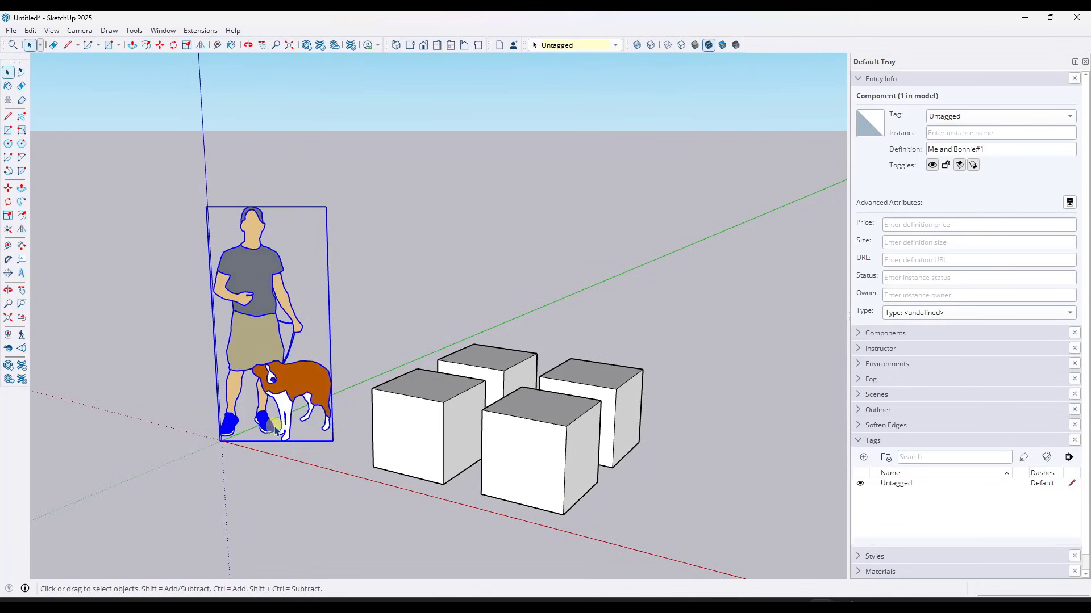
key(m)
scroll(283, 443, up, 3)
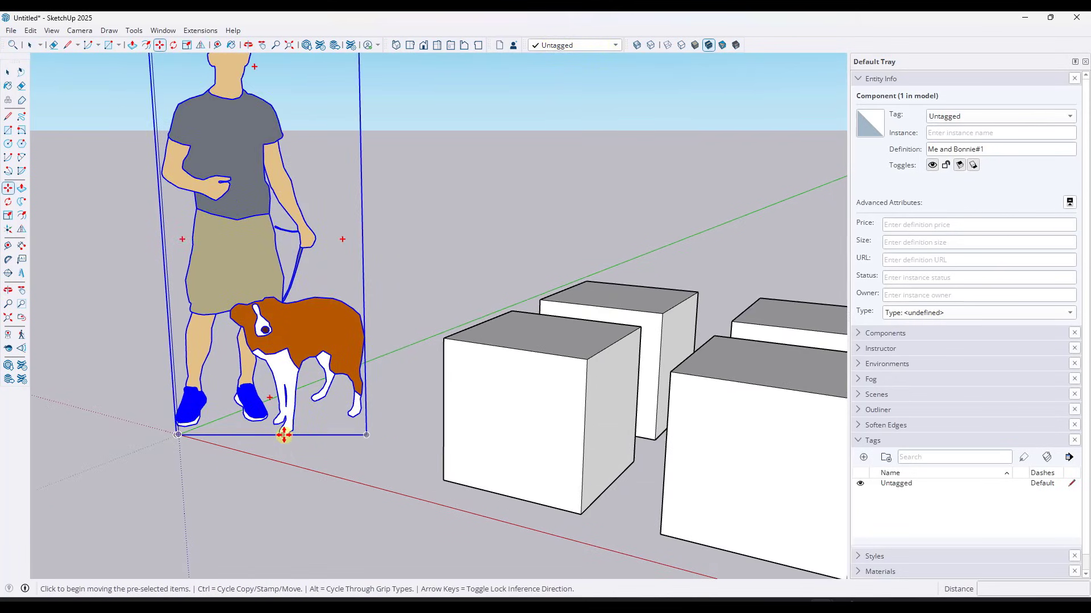
scroll(284, 435, up, 5)
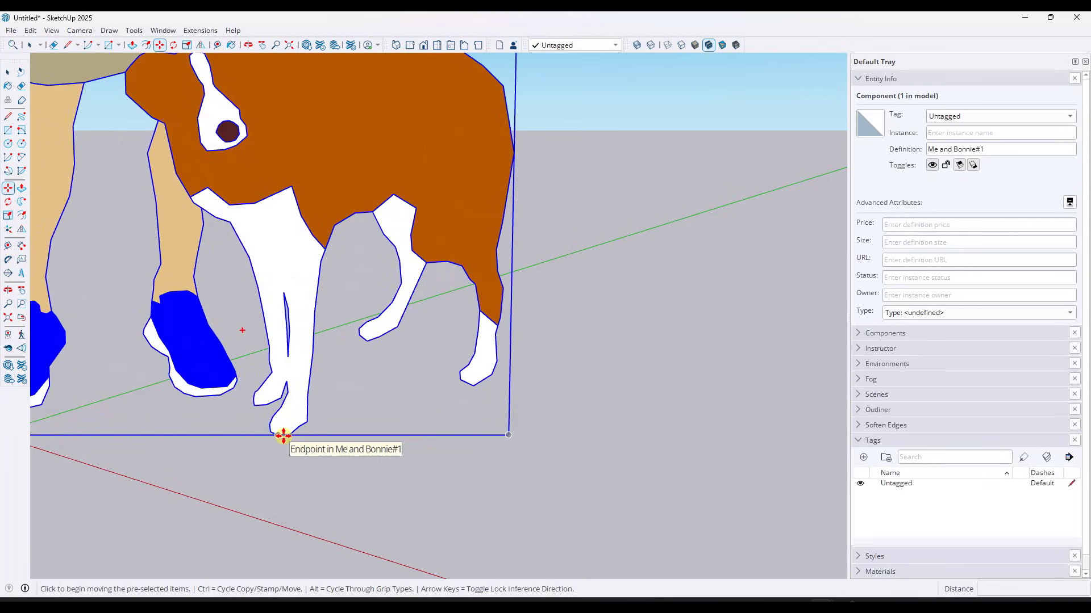
scroll(284, 435, down, 8)
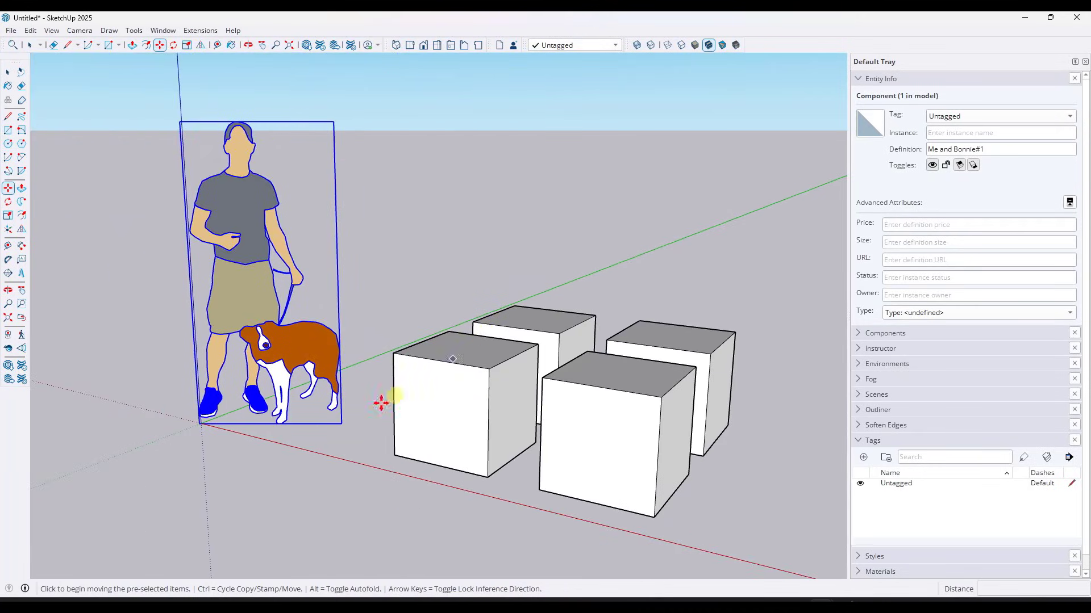
scroll(281, 425, up, 6)
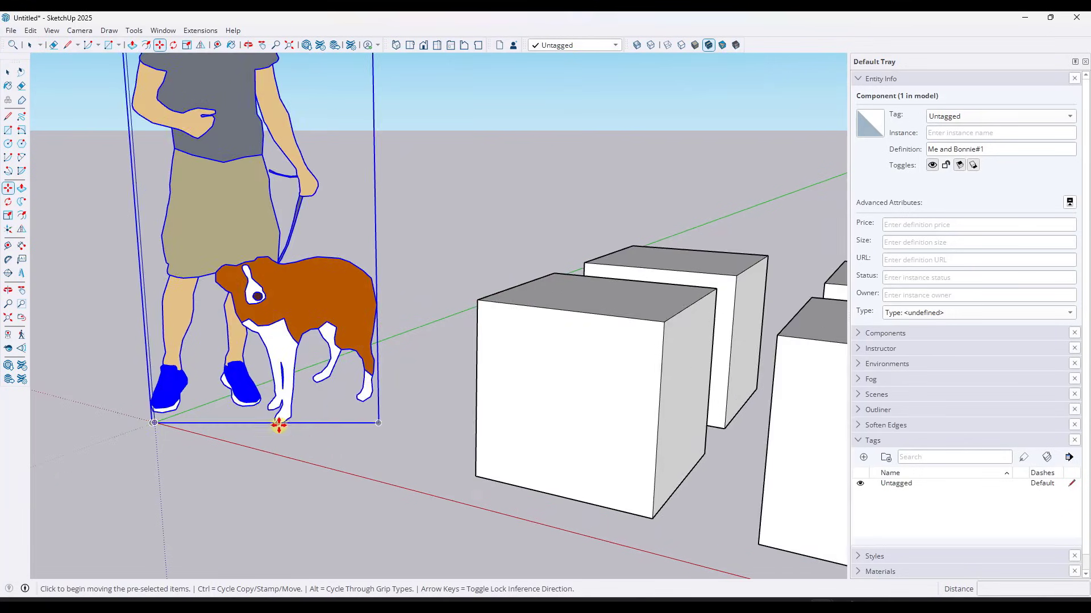
click(279, 410)
scroll(279, 410, down, 6)
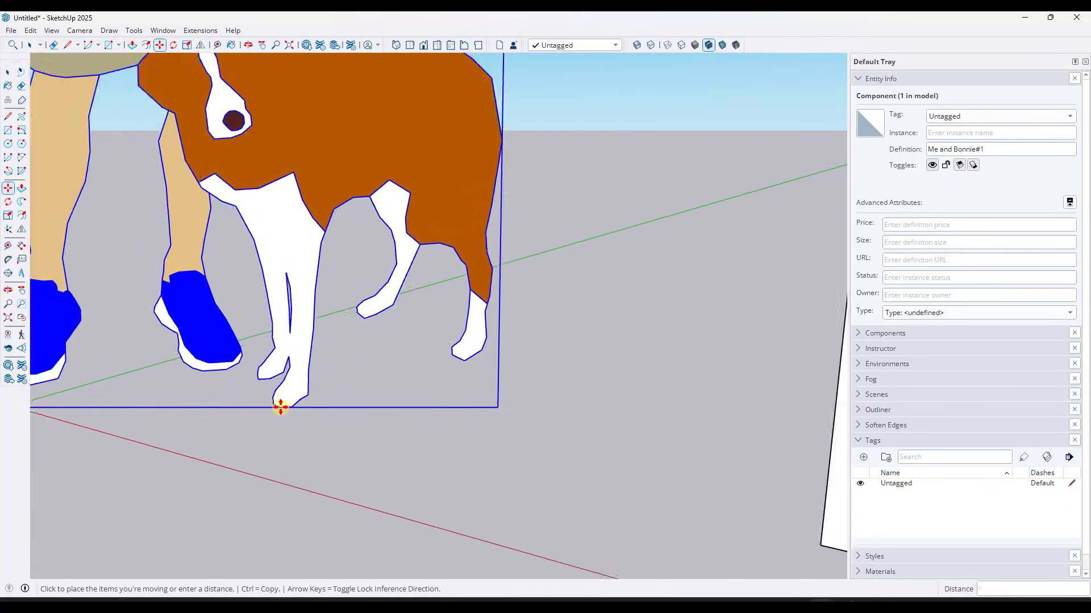
scroll(451, 418, up, 6)
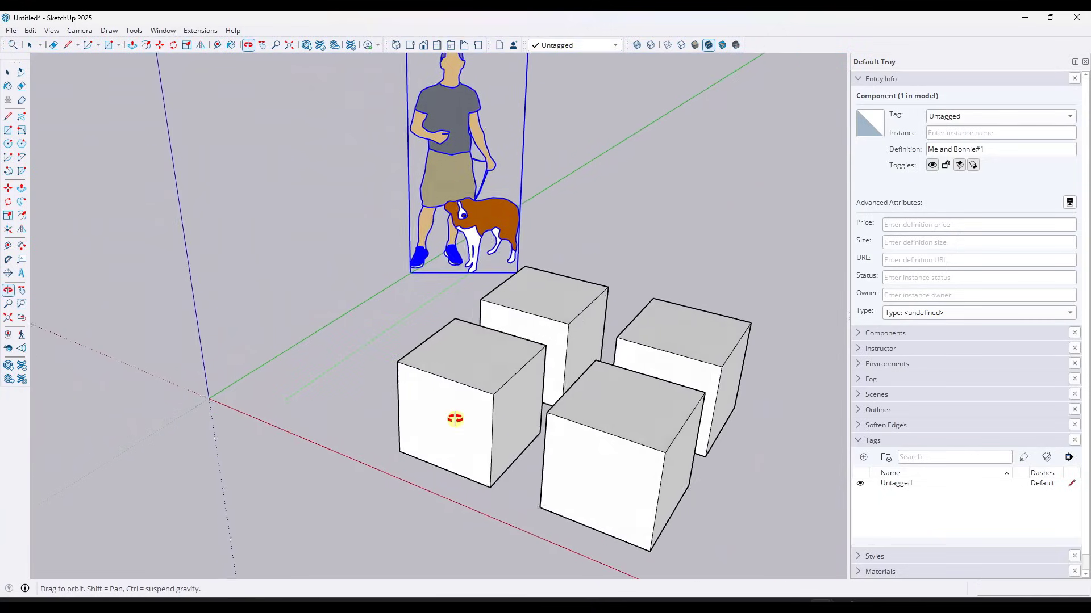
key(Escape)
- Copy the man-and-dog component with the Move tool from the dog's front paw onto the top face of the cube nearest it
key(ctrl)
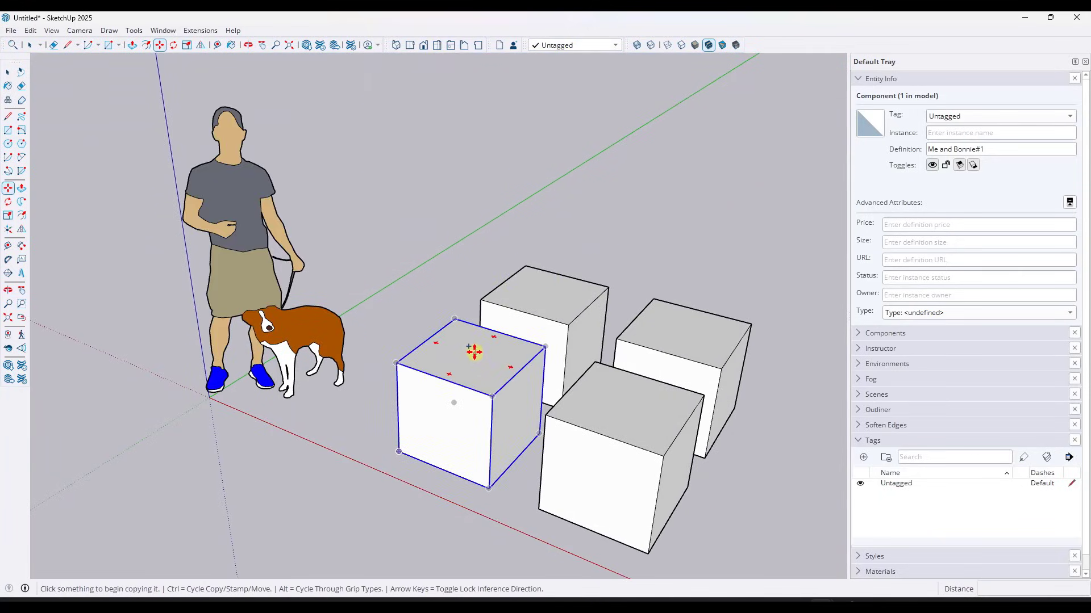
click(347, 373)
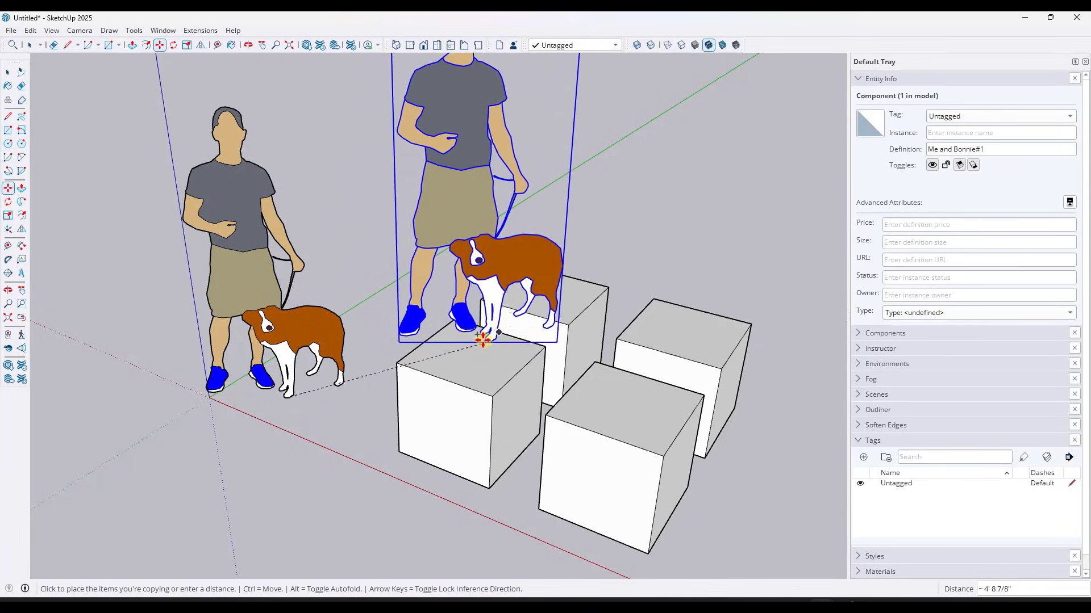
click(469, 349)
middle_drag(507, 392, 445, 385)
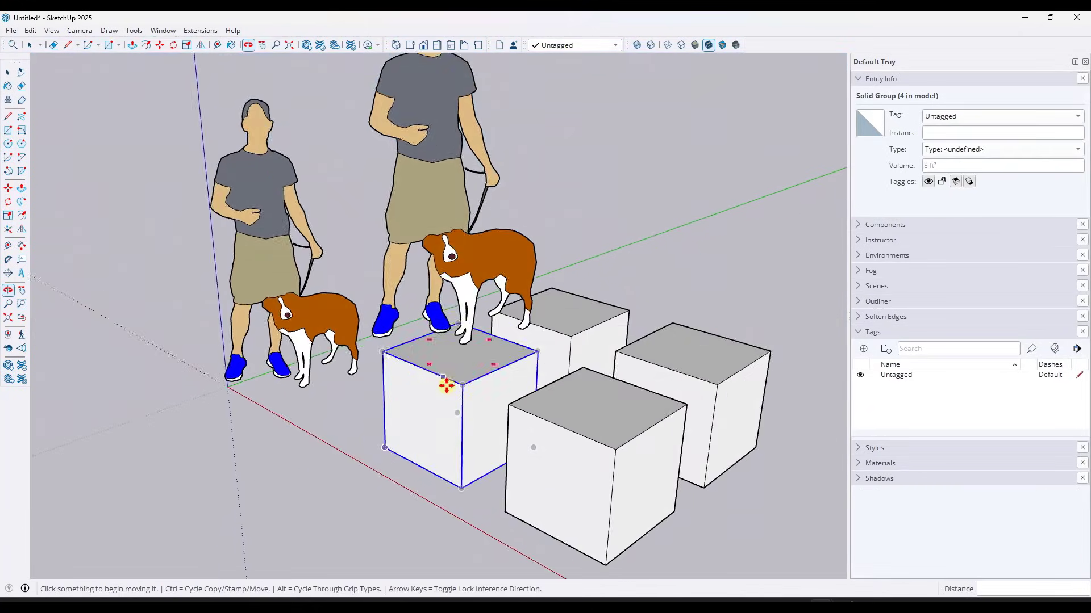
scroll(448, 383, down, 4)
scroll(463, 311, up, 2)
scroll(429, 351, up, 1)
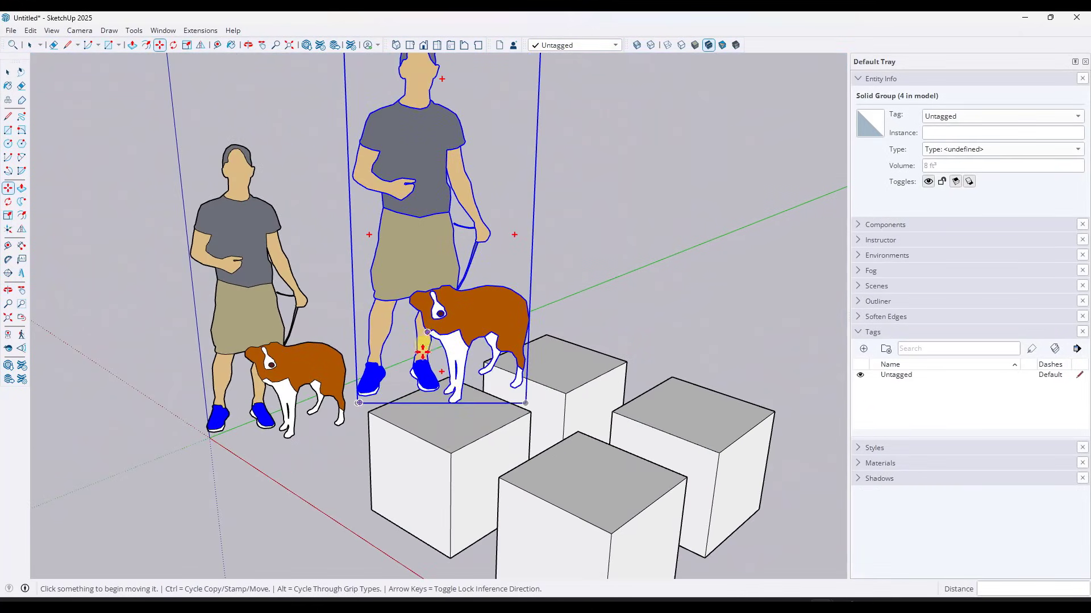
scroll(442, 396, down, 2)
middle_drag(449, 367, 475, 352)
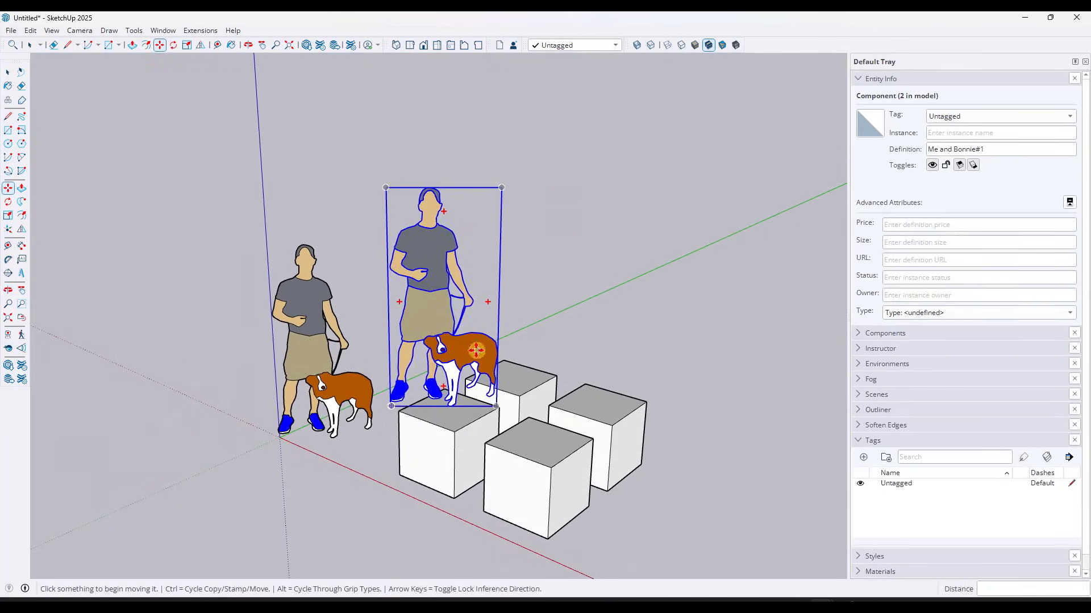
- Delete the copied man-and-dog component standing on the cube
key(space)
click(435, 314)
key(Delete)
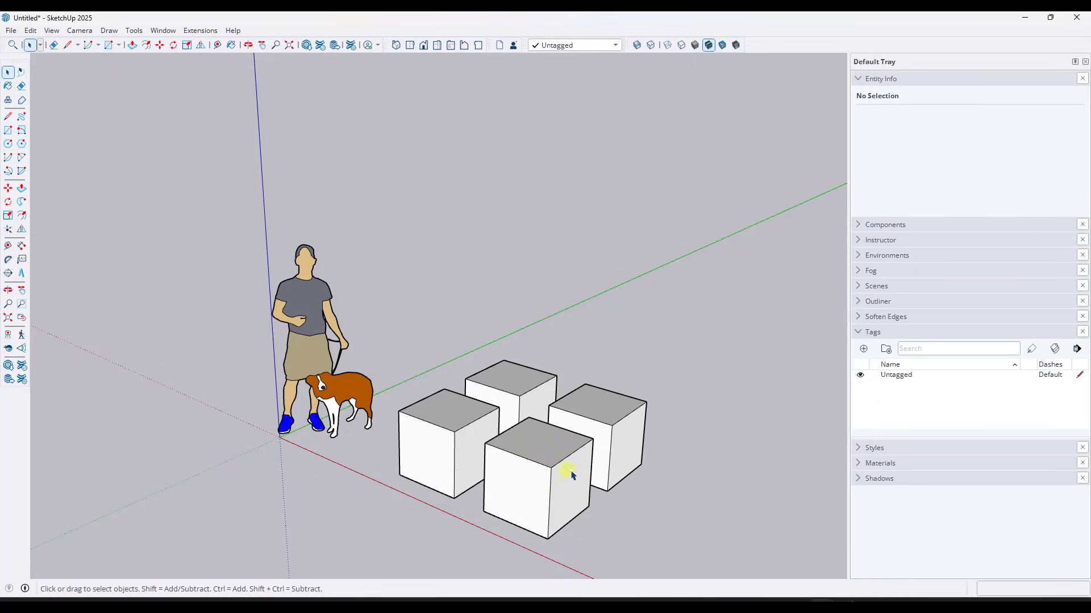
- Select the cube nearest the man and dog, and draw a separate line about 18' 6" long parallel to the red axis beyond the cubes
click(442, 418)
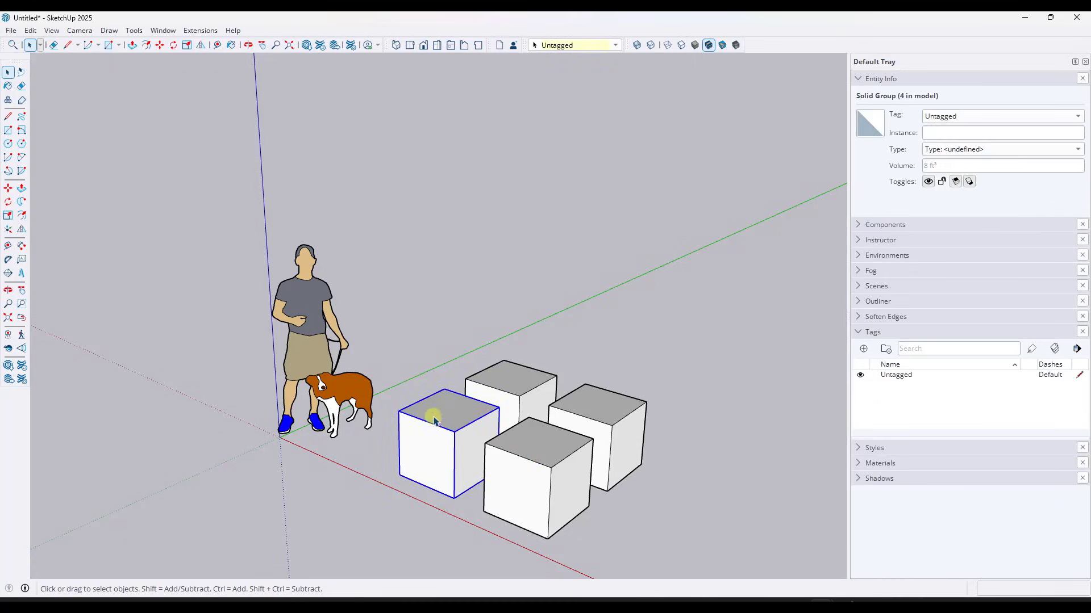
scroll(459, 417, down, 4)
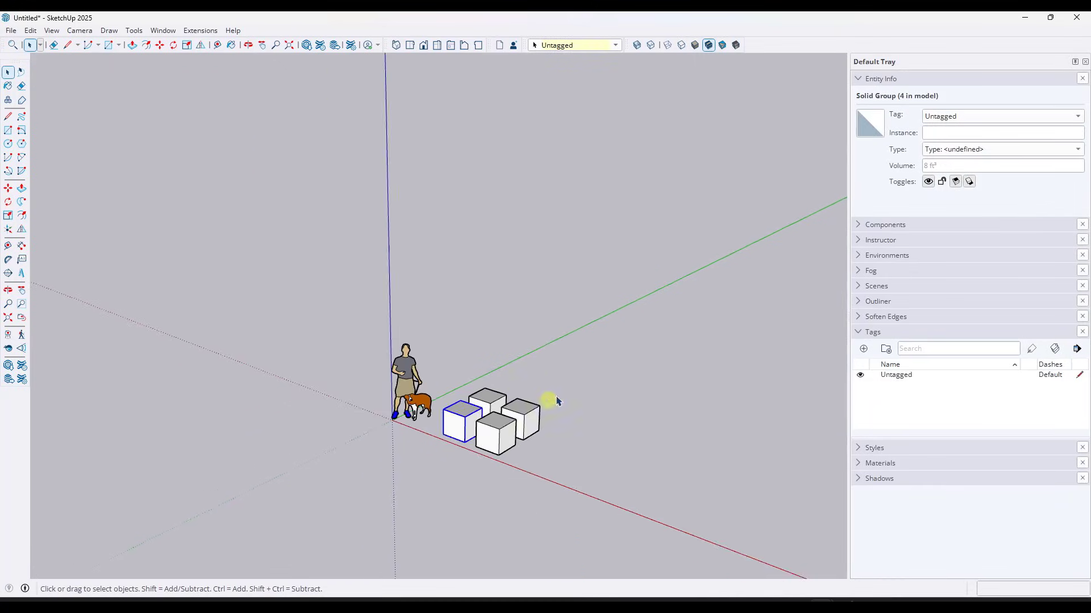
key(r)
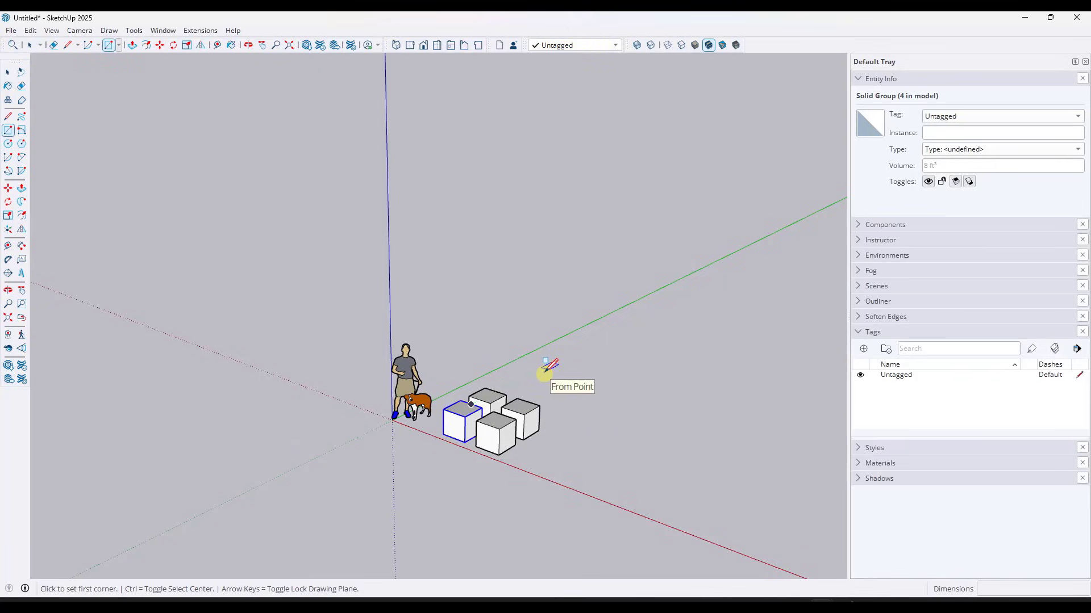
key(l)
click(537, 373)
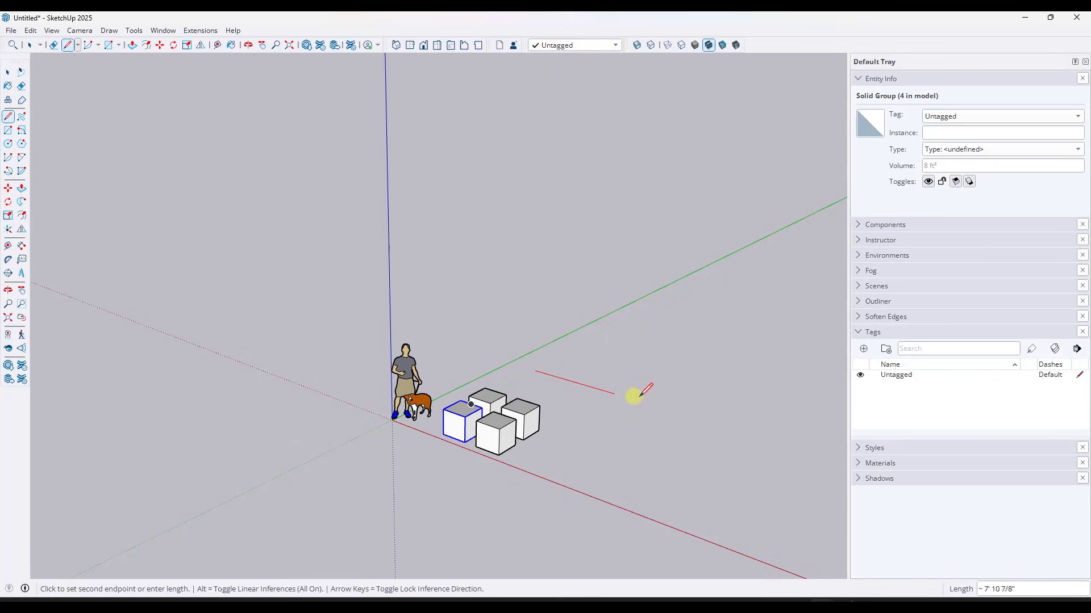
click(767, 437)
key(space)
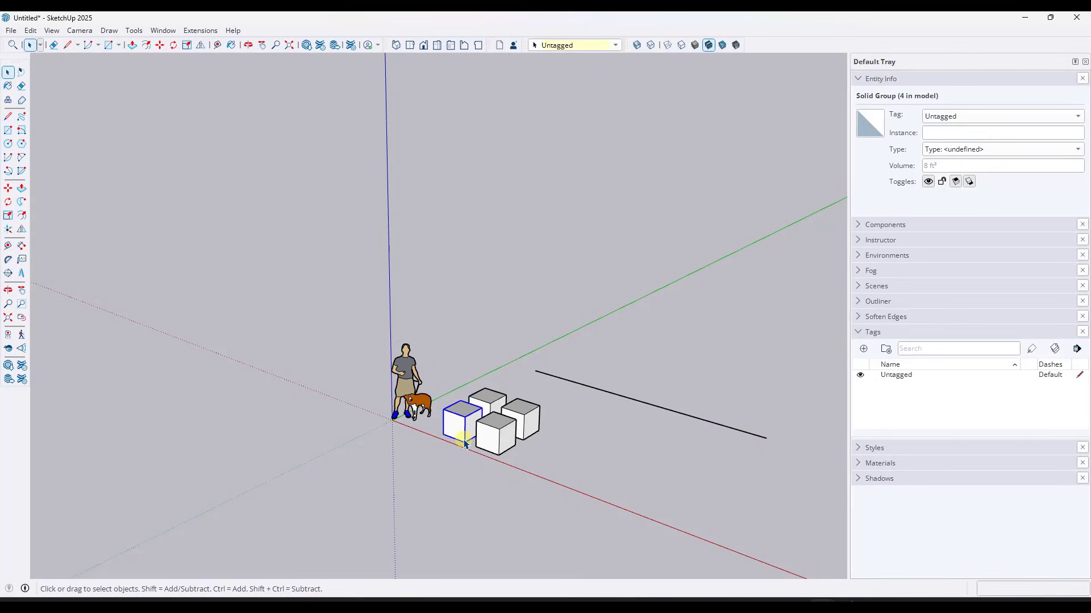
- Copy the selected cube with the Move tool, using the drawn line's two endpoints as the start and end reference points
key(m)
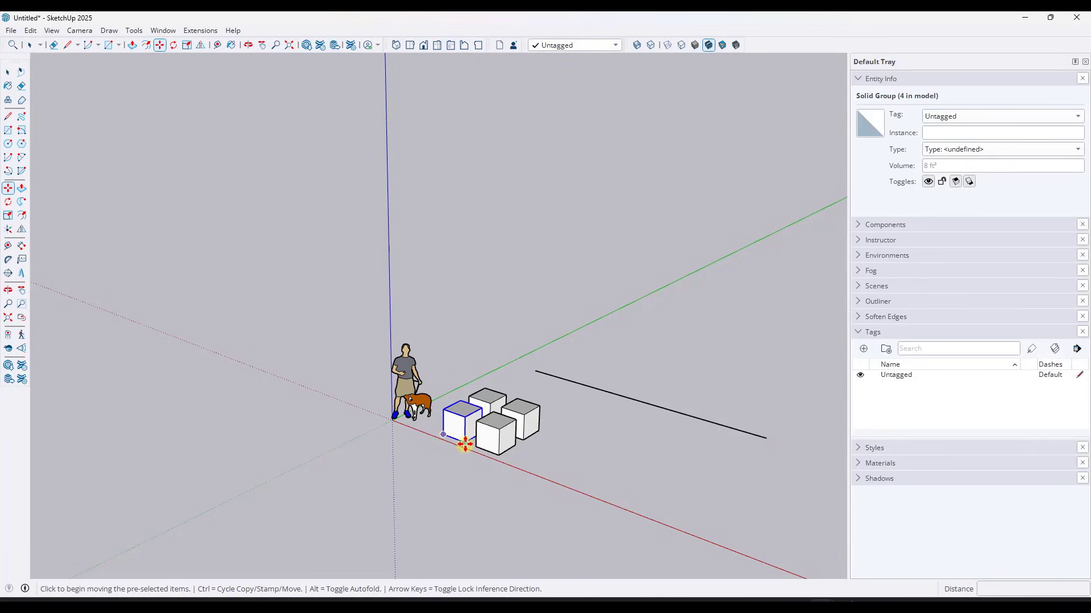
key(space)
scroll(628, 425, up, 2)
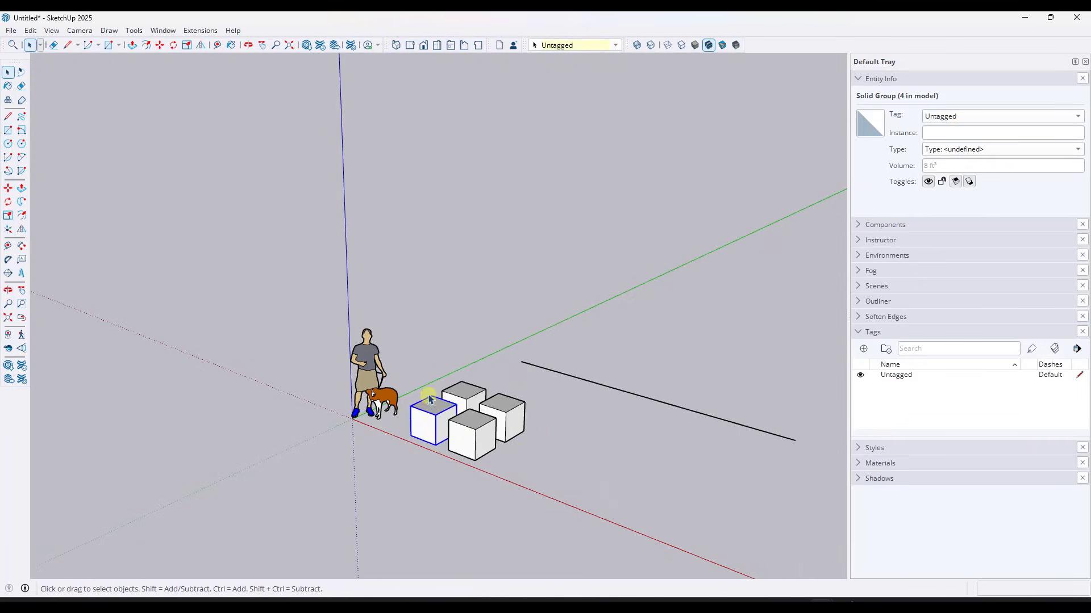
scroll(461, 392, down, 2)
key(m)
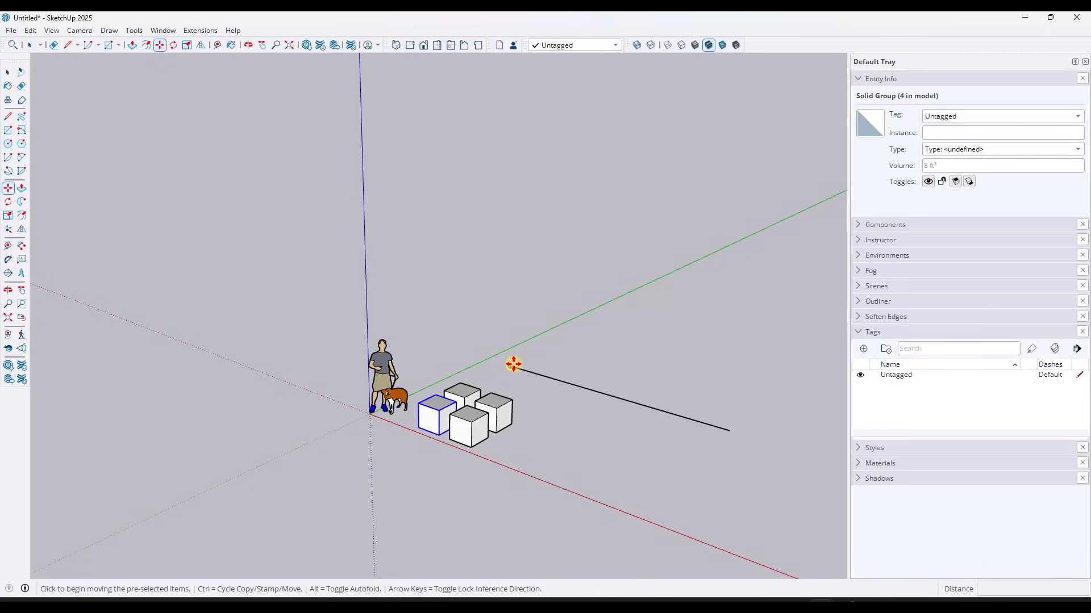
click(512, 366)
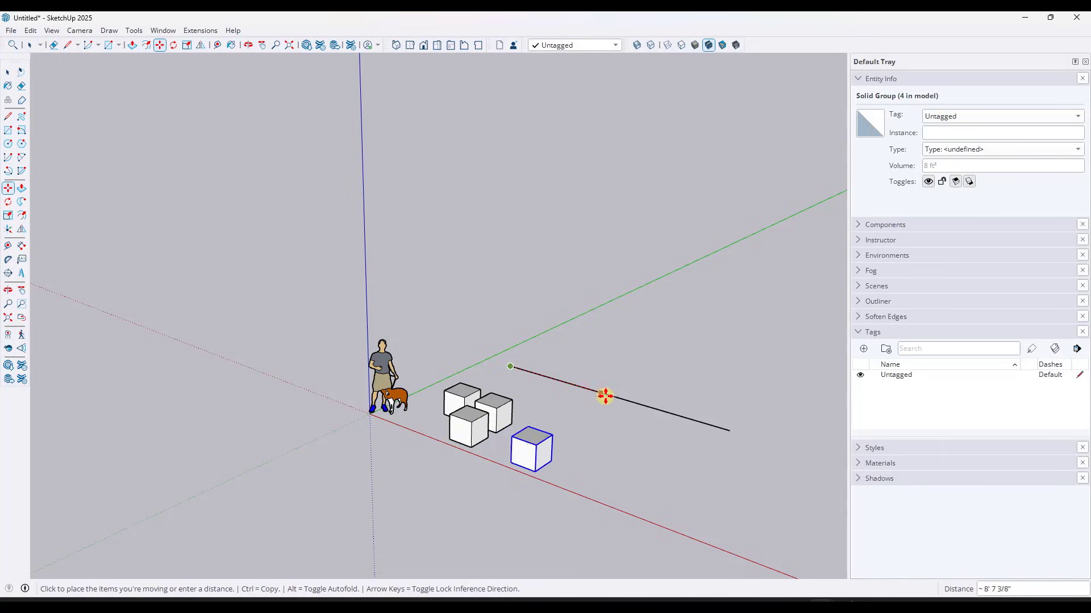
key(ctrl)
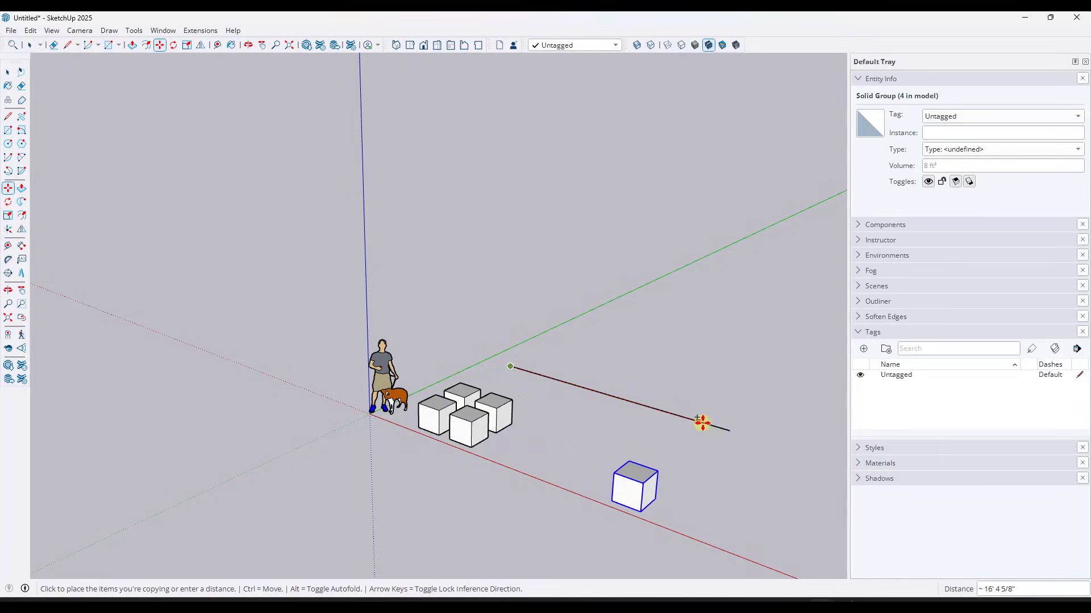
click(729, 430)
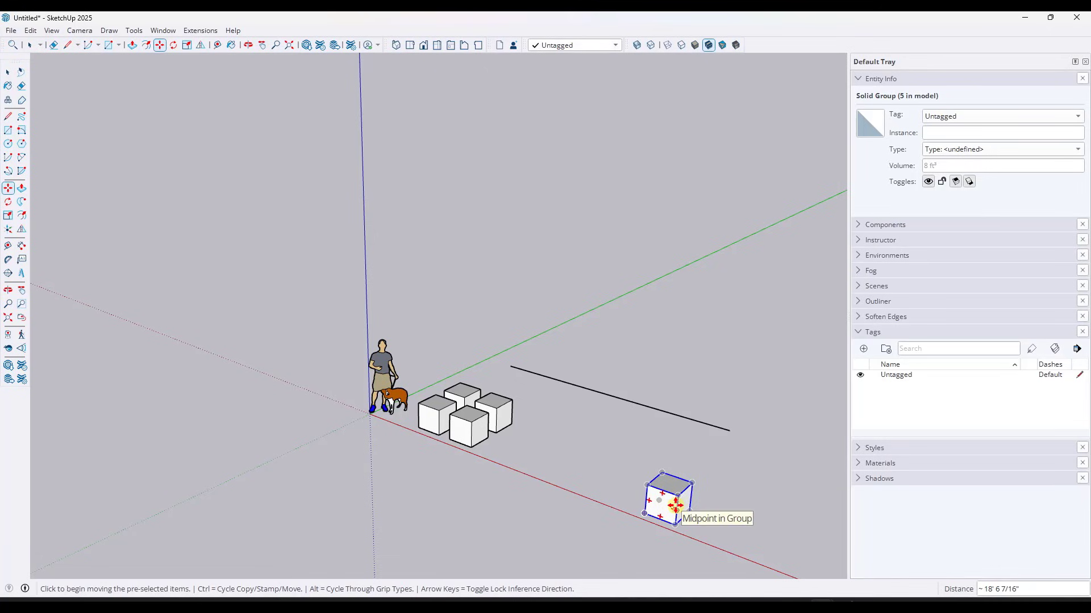
middle_drag(511, 414, 591, 441)
key(space)
- Clear the selection of the line beyond the copied cubes
middle_drag(526, 370, 604, 402)
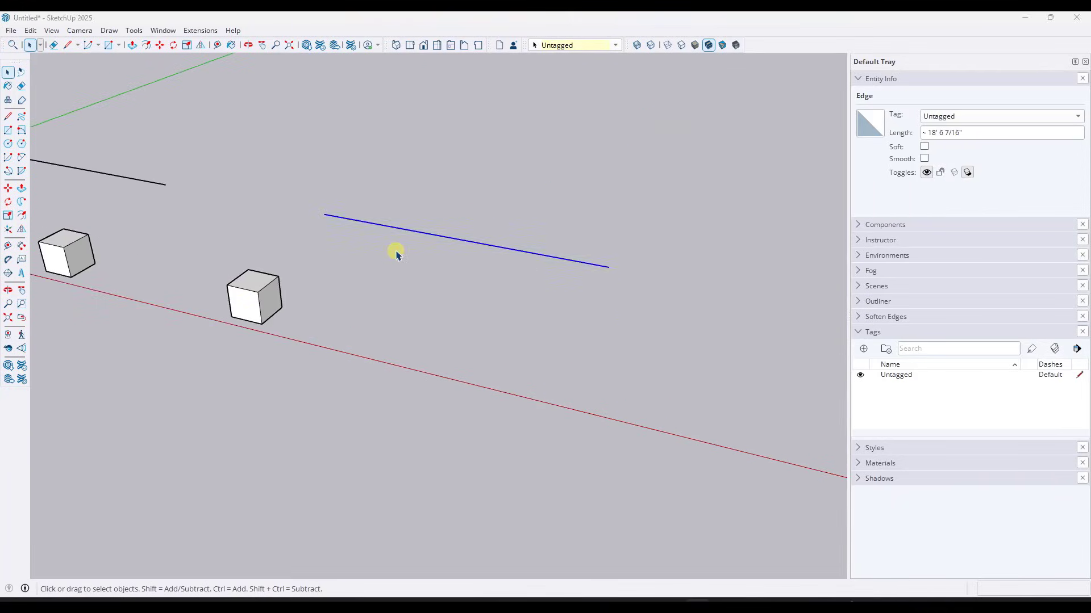
click(392, 267)
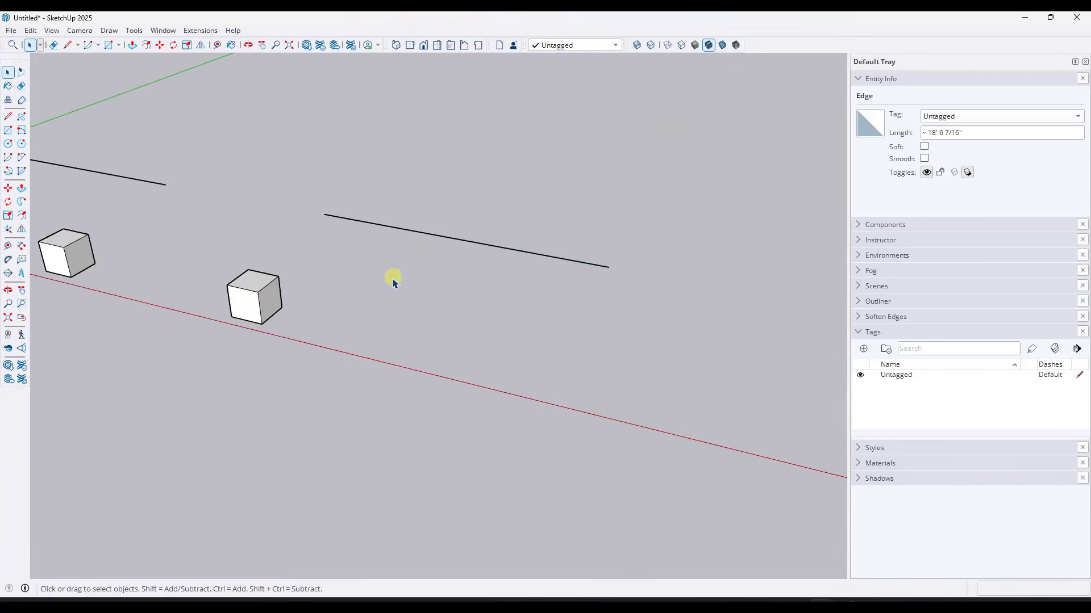
- Copy the end cube with the Move tool, using the drawn line's two endpoints as reference points, and delete that copy
click(283, 300)
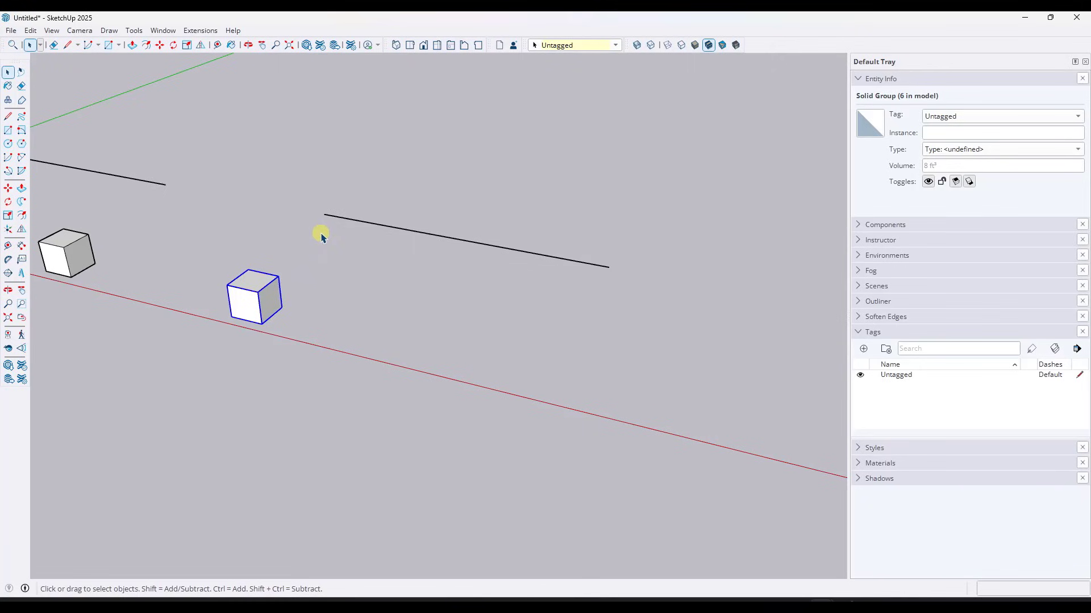
key(m)
key(ctrl)
click(322, 214)
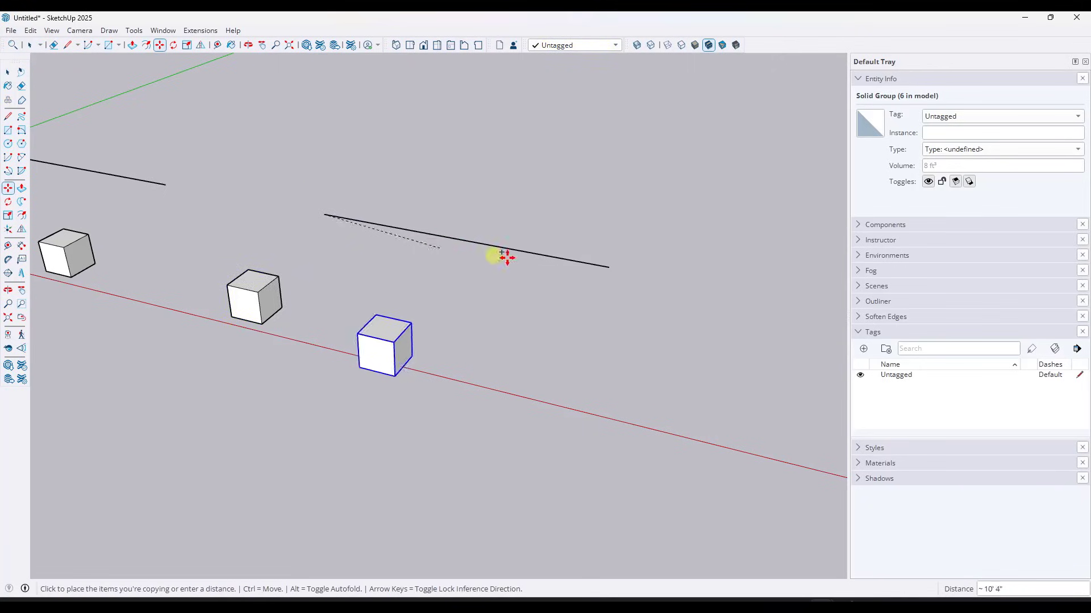
click(608, 265)
middle_drag(560, 431, 588, 385)
key(Delete)
middle_drag(522, 314, 488, 418)
- Copy the end cube along the red axis from its lower front corner, locking the direction and referencing the line's far endpoint
key(space)
click(258, 307)
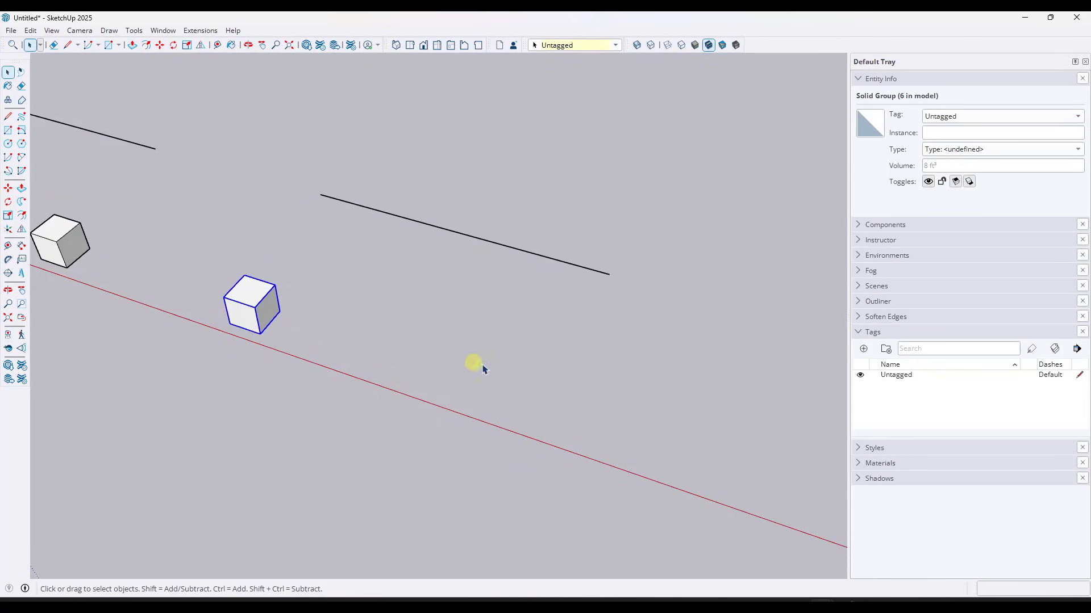
key(m)
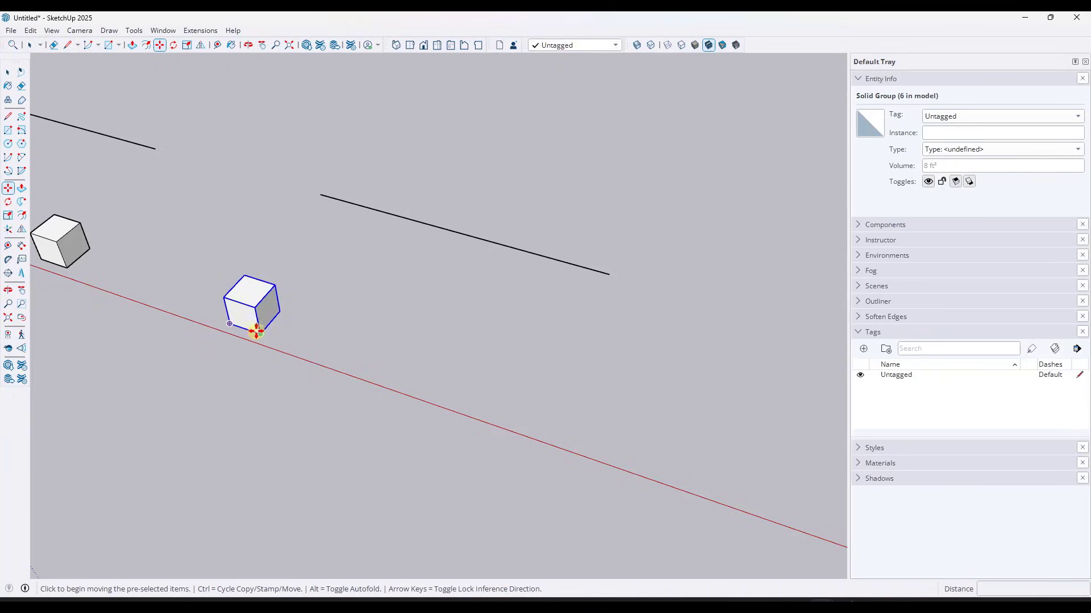
click(260, 334)
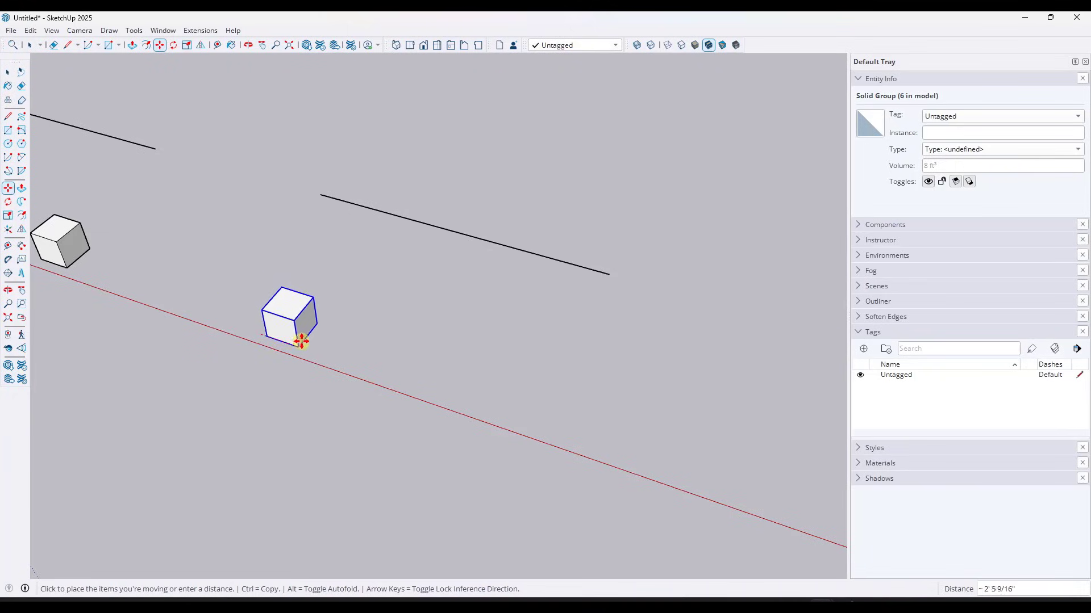
key(ctrl)
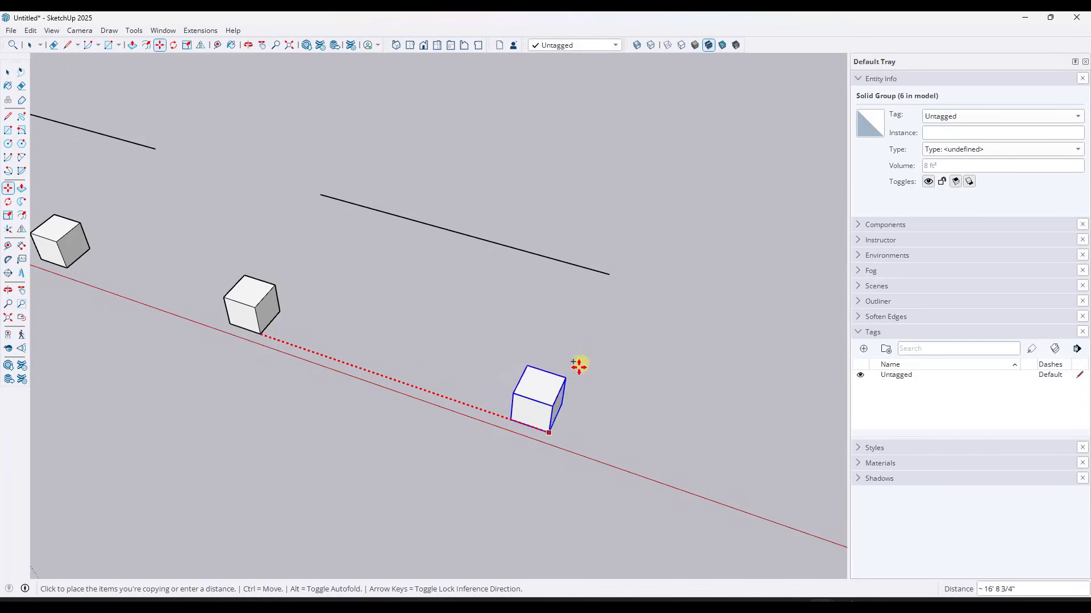
click(611, 275)
key(o)
drag(398, 428, 327, 396)
key(m)
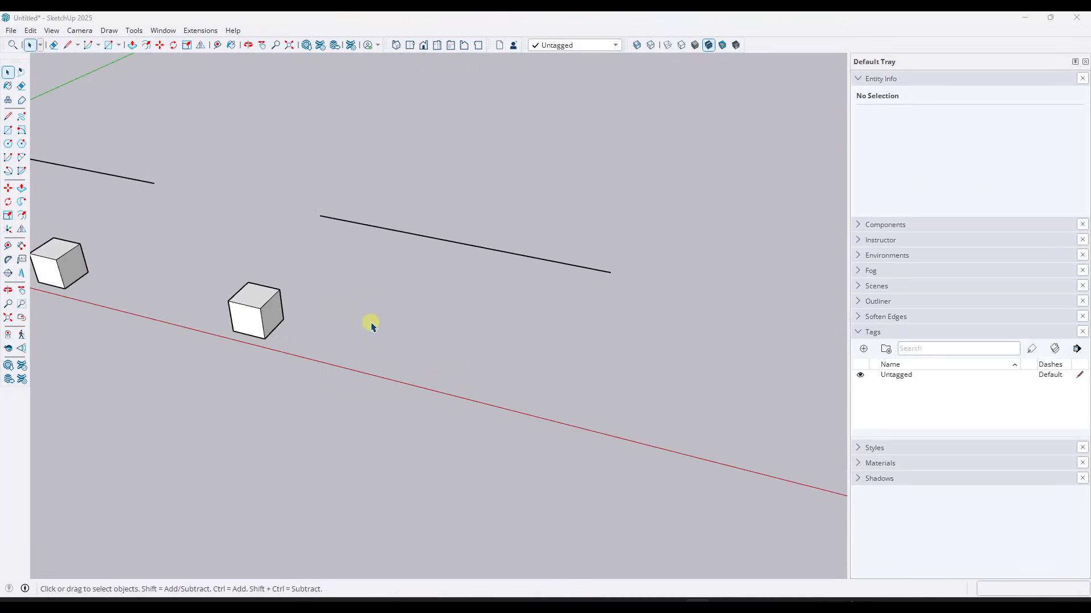
- Copy the end cube 36" along the red axis, starting from the midpoint of its lower front edge
middle_drag(409, 329, 309, 316)
click(280, 302)
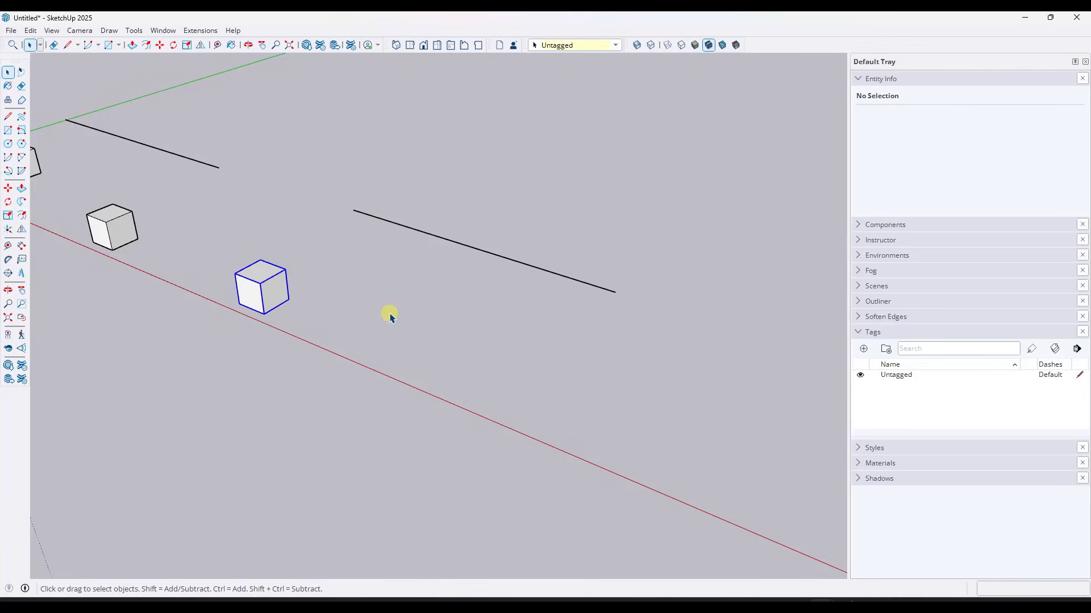
middle_drag(389, 312, 454, 320)
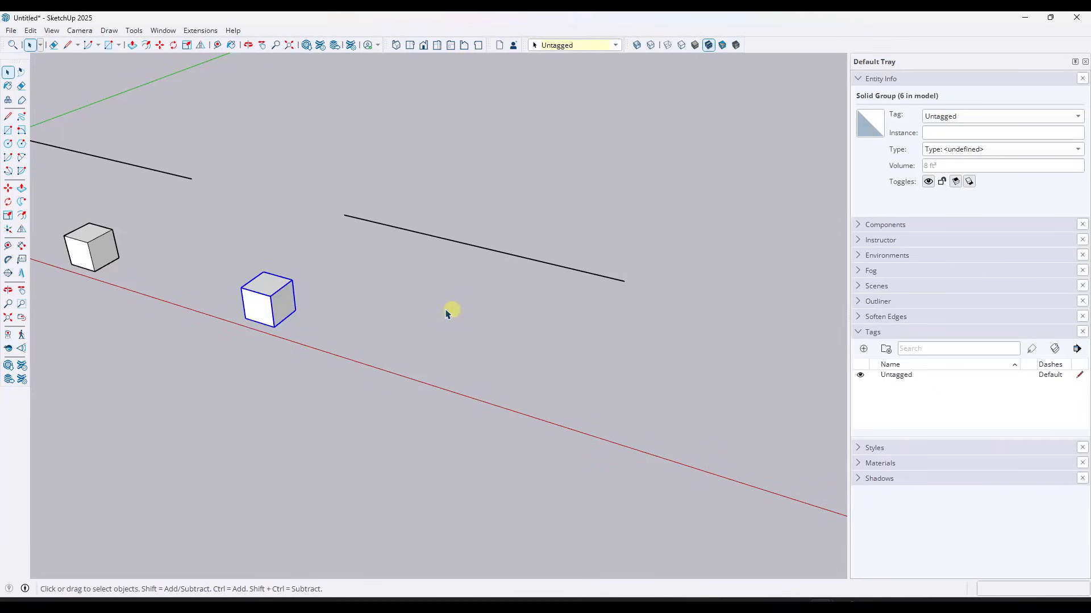
middle_drag(317, 303, 247, 308)
scroll(247, 308, up, 1)
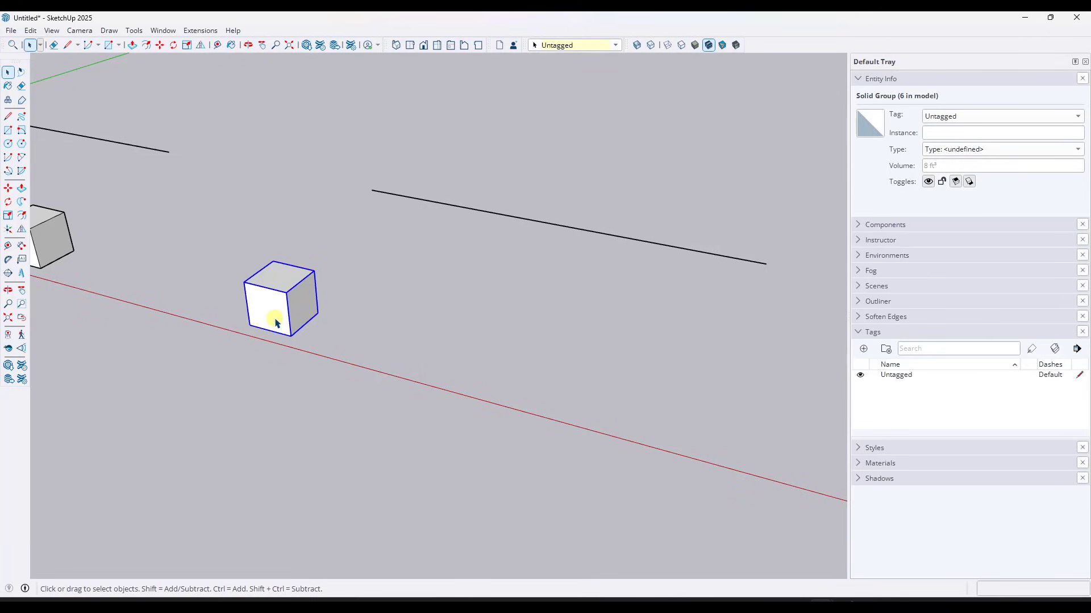
key(m)
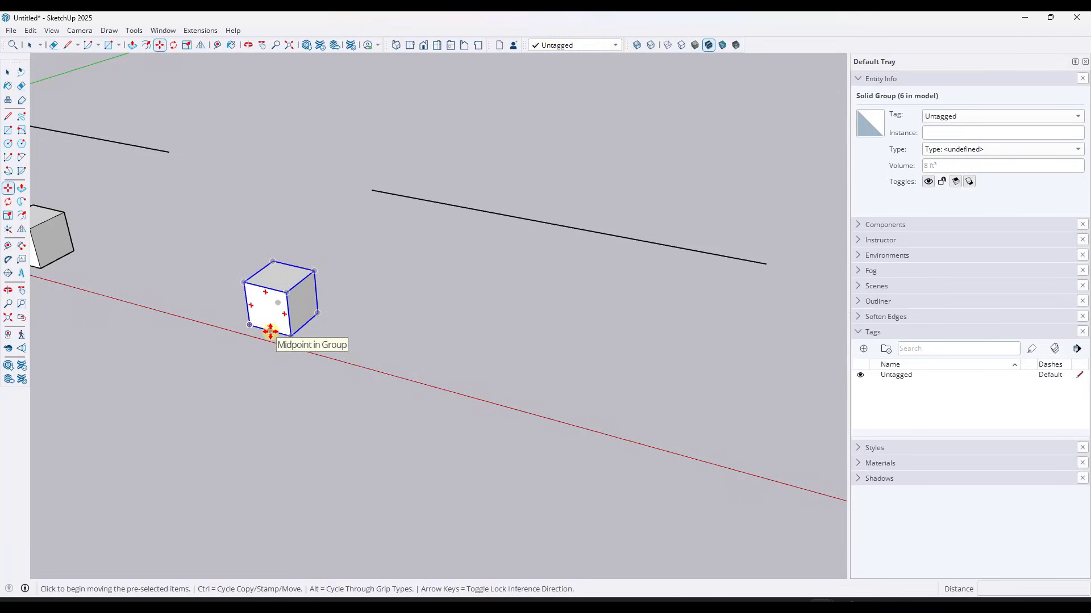
click(271, 332)
key(ctrl)
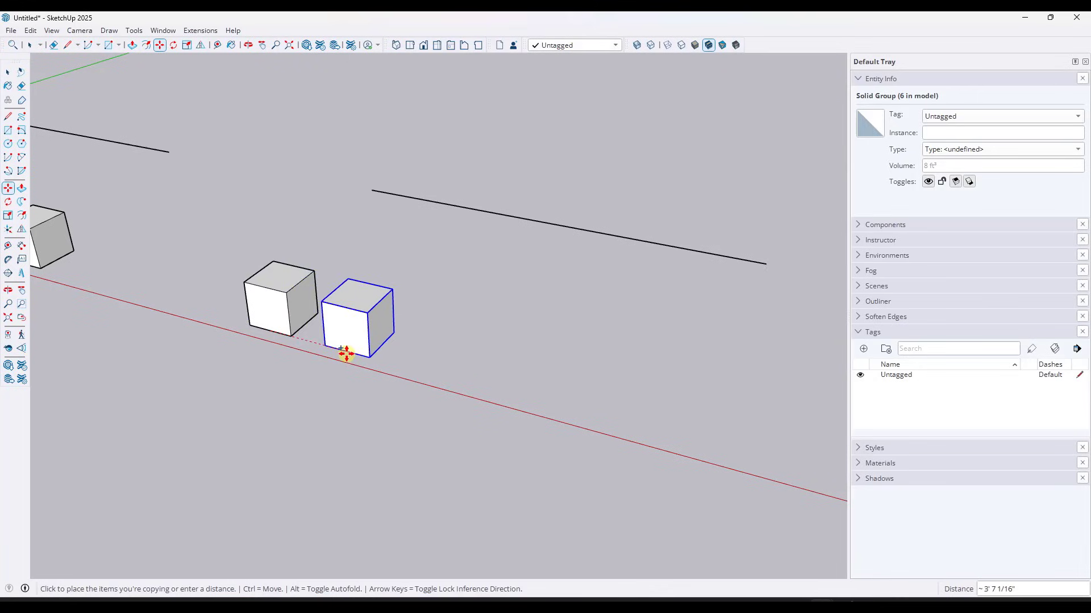
text(36)
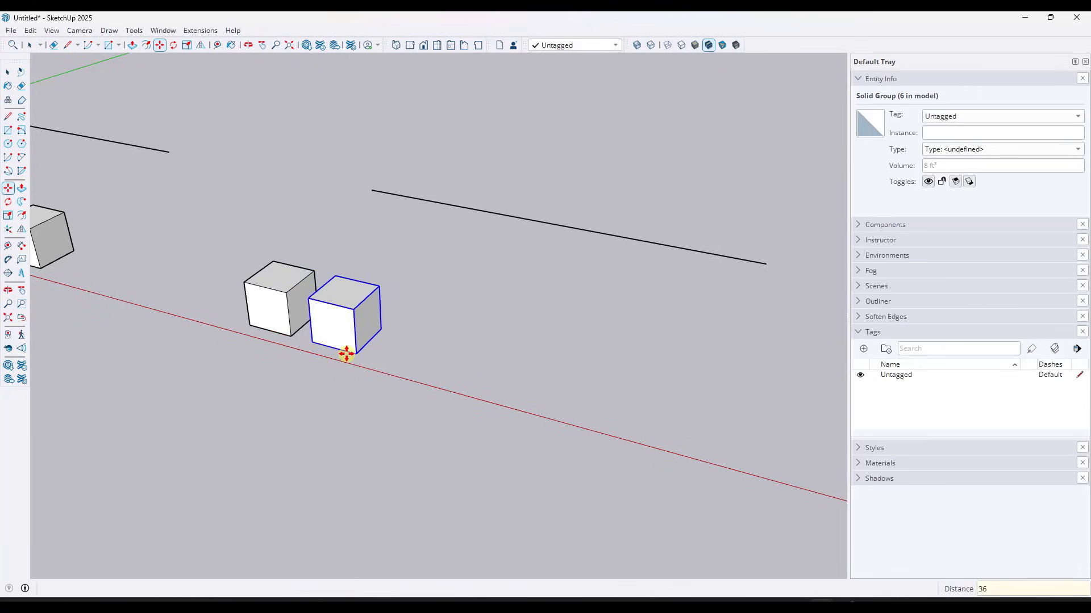
- Add four more cubes along the red axis, copying each from the previous cube's lower midpoint at a 3' distance
click(334, 347)
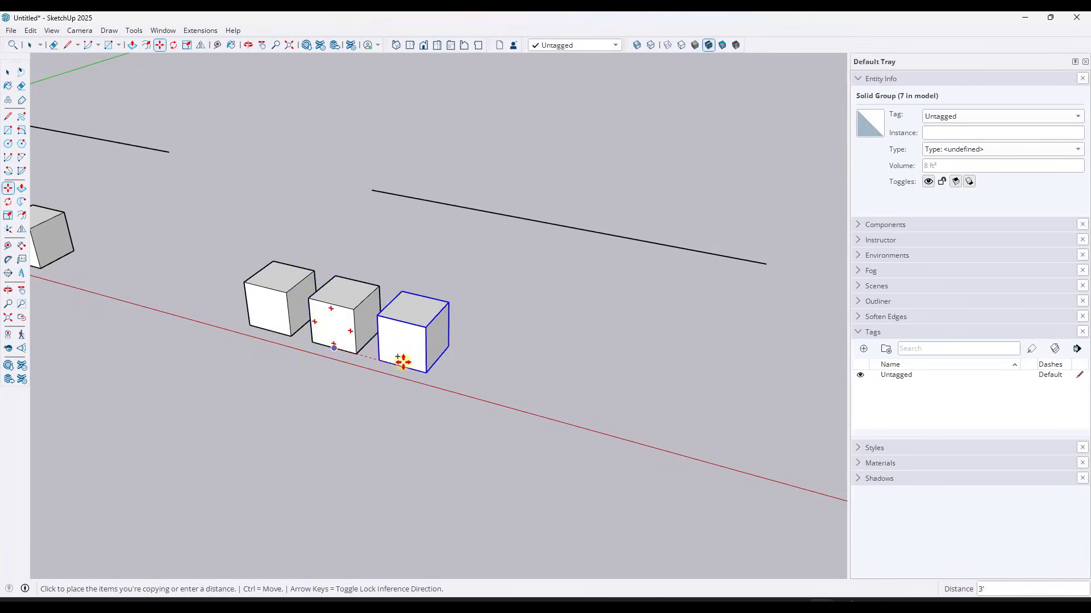
click(405, 365)
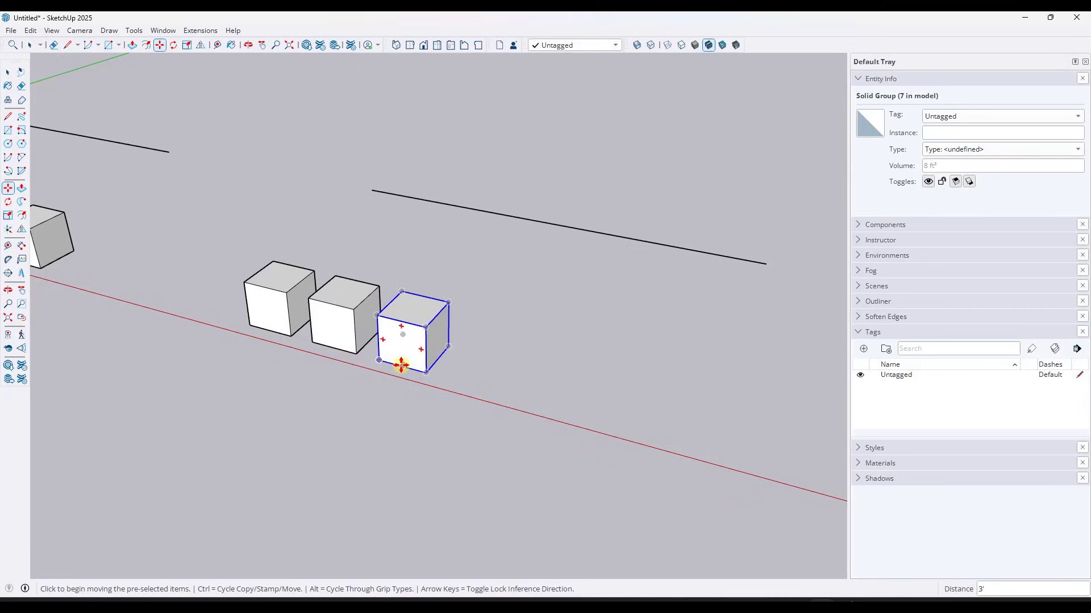
click(404, 369)
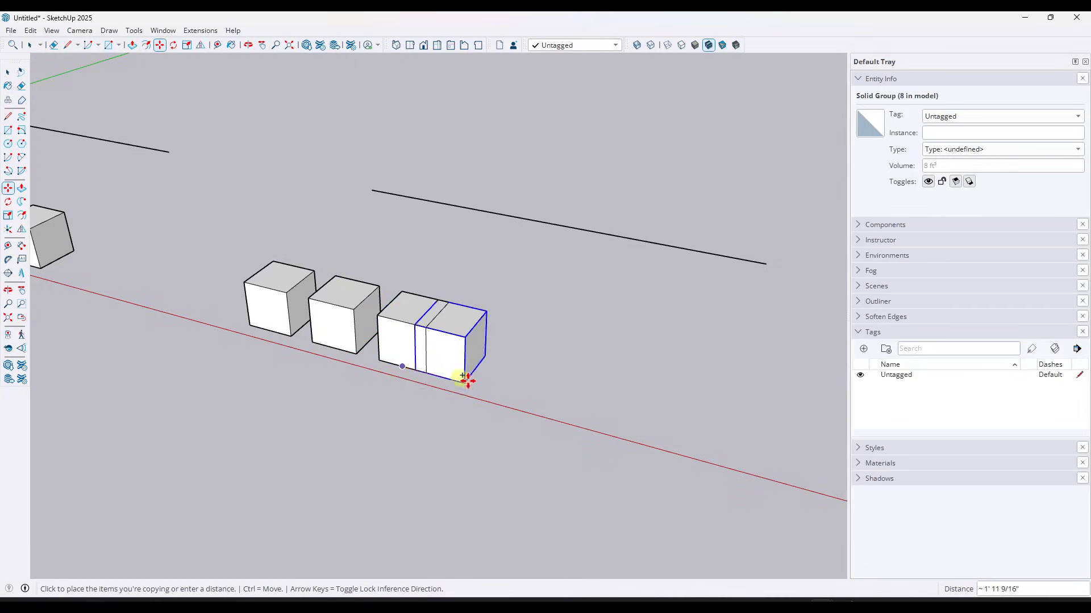
click(470, 383)
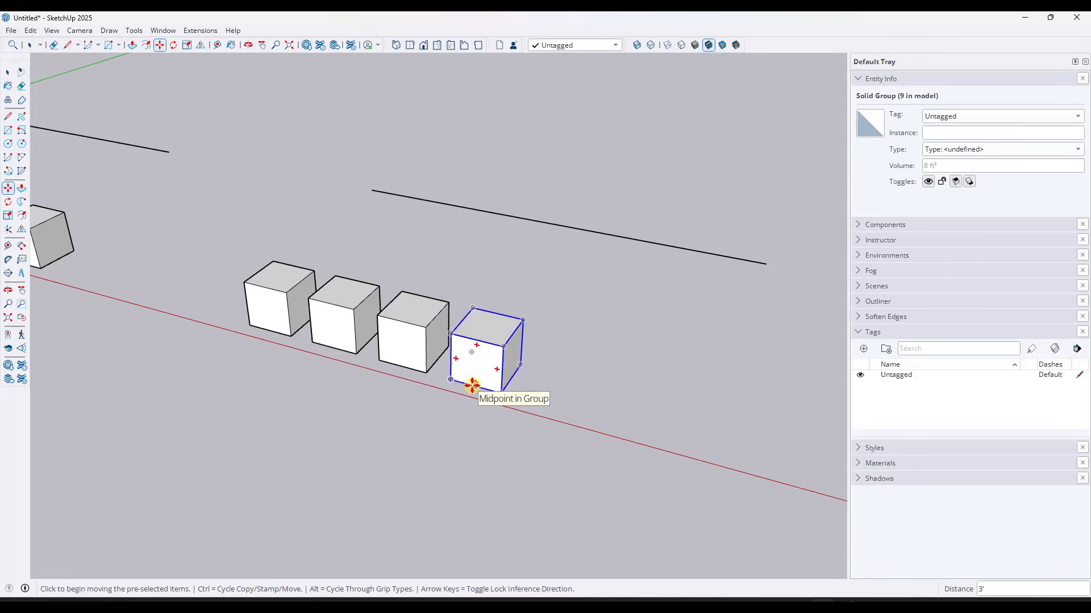
key(ctrl)
click(475, 386)
click(554, 404)
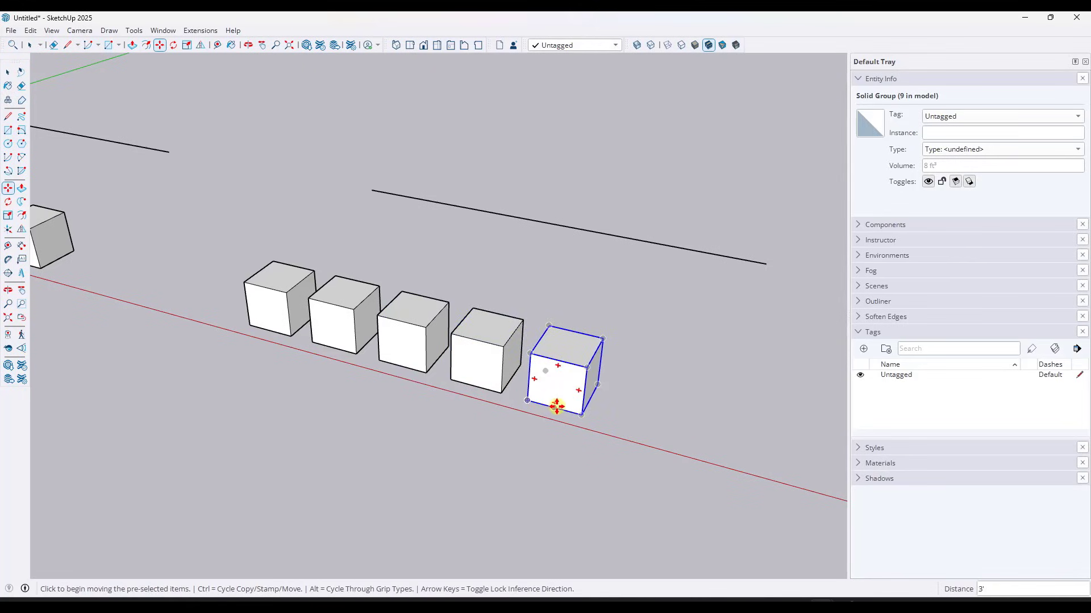
key(ctrl)
click(554, 407)
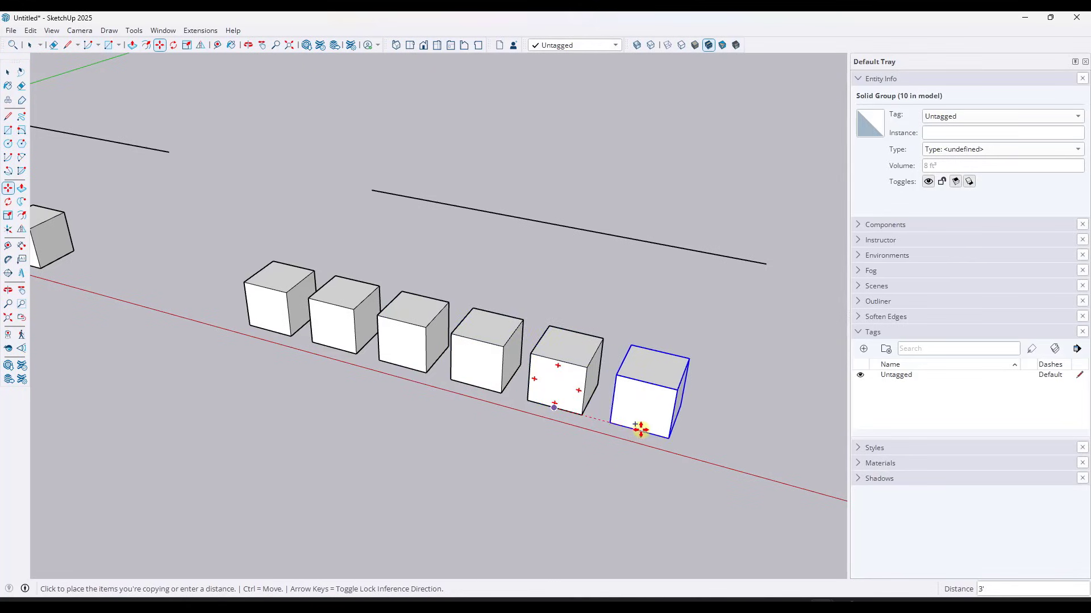
click(640, 428)
- Undo all five spaced cube copies made along the red axis
key(o)
mouse_move(641, 419)
mouse_down()
mouse_move(623, 406)
mouse_move(637, 414)
mouse_up()
key(space)
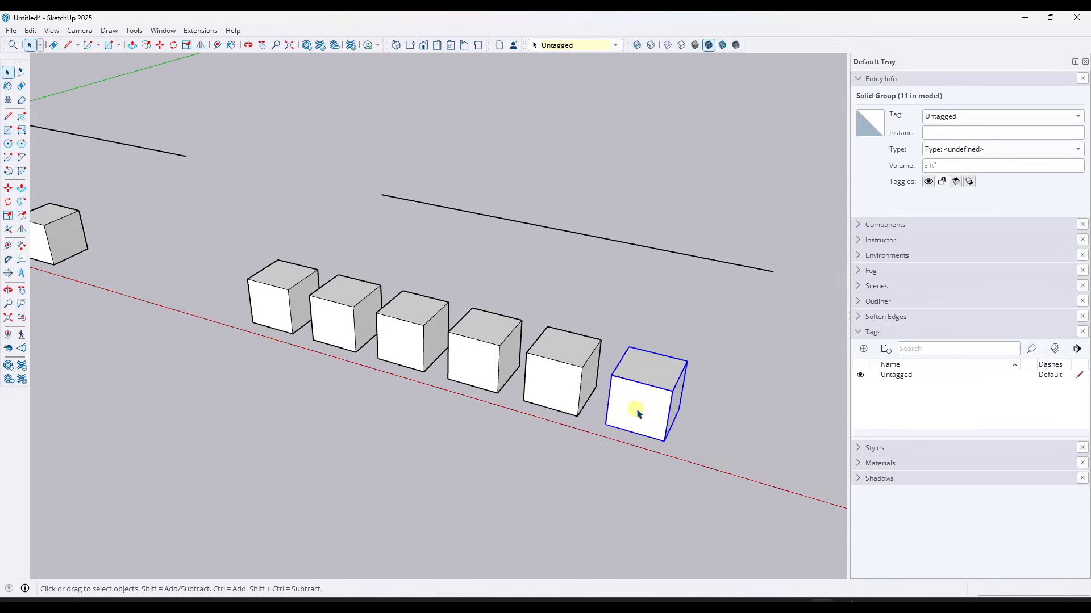
key(ctrl+z)
key(ctrl+z)
key(ctrl+z)
key(ctrl+z)
key(ctrl+z)
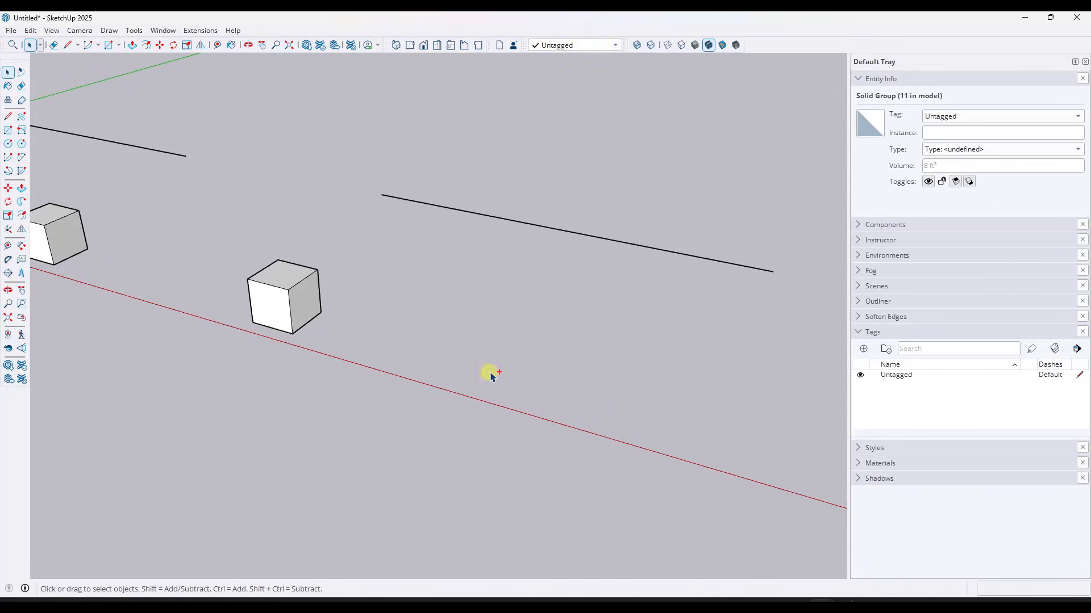
- Select the remaining end cube and copy it 36" along the red axis from its lower front edge midpoint
middle_drag(364, 317, 374, 324)
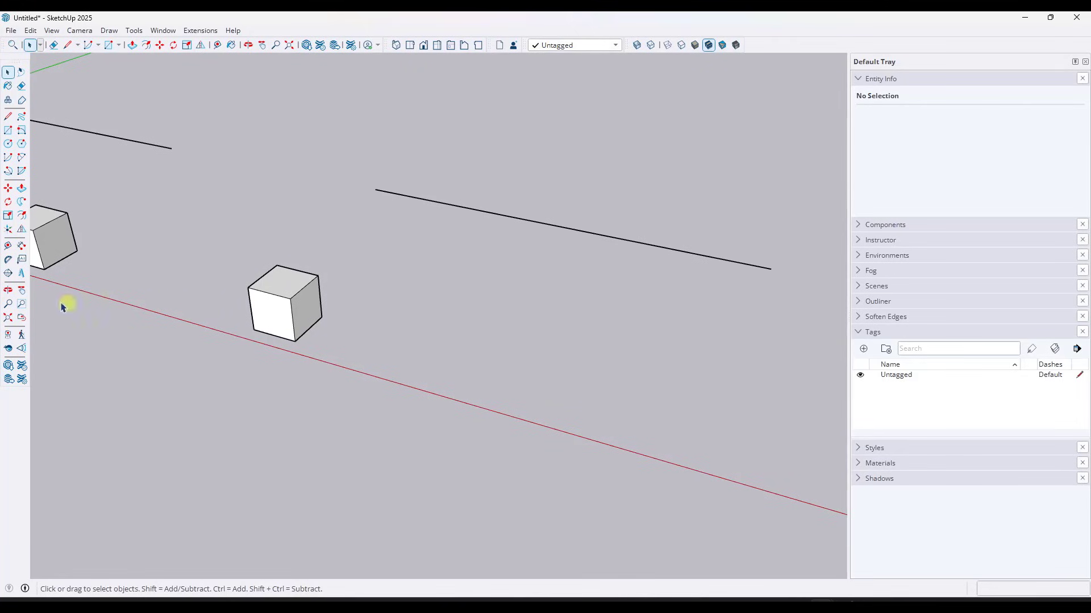
click(283, 307)
middle_drag(282, 307, 288, 273)
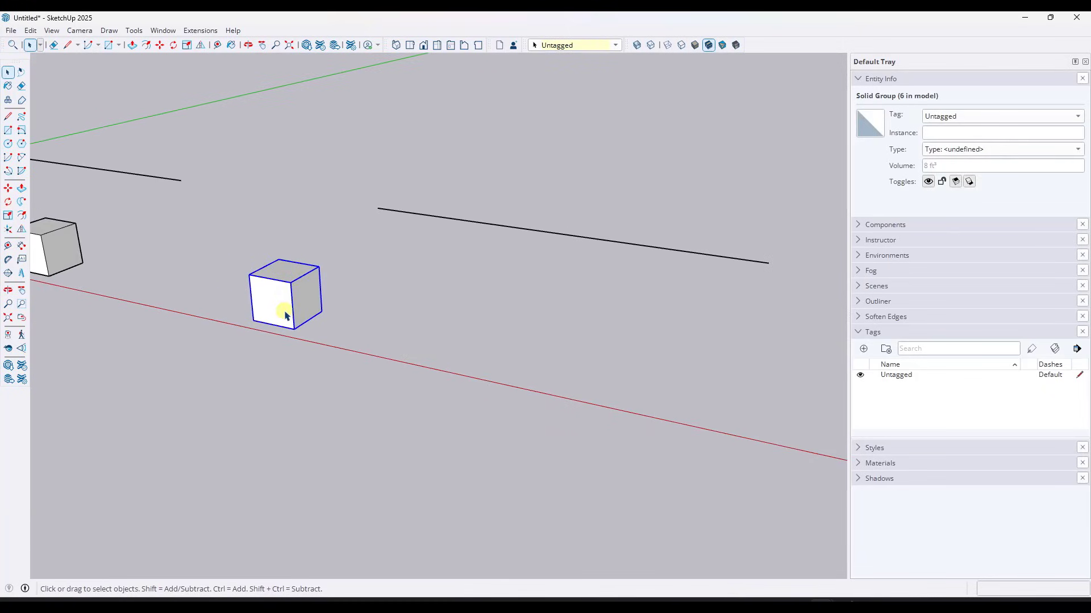
key(m)
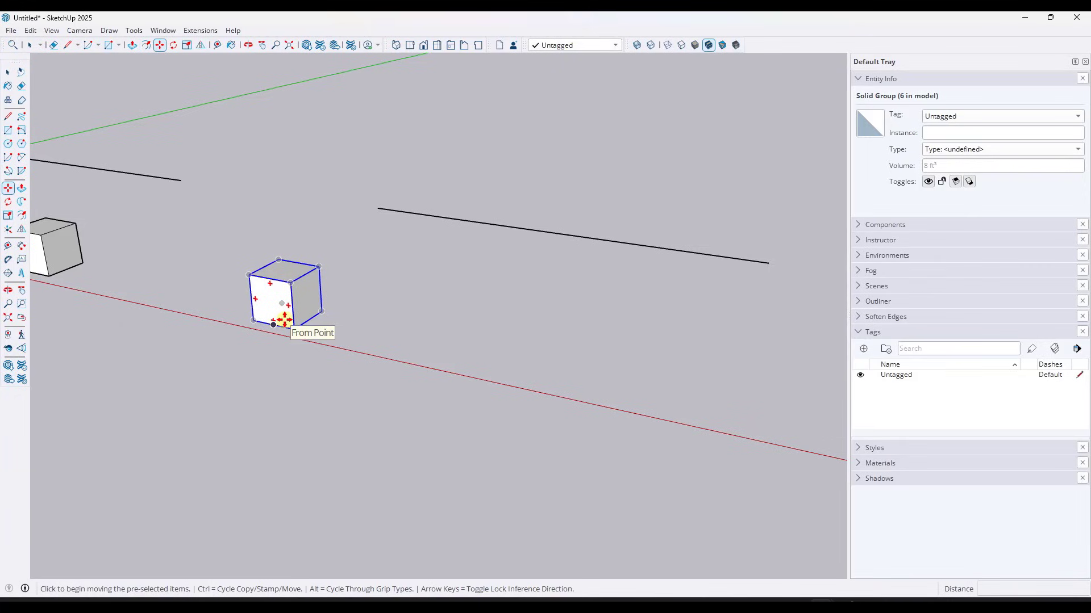
key(space)
mouse_move(307, 309)
middle_down()
mouse_move(331, 292)
mouse_move(323, 323)
middle_up()
key(m)
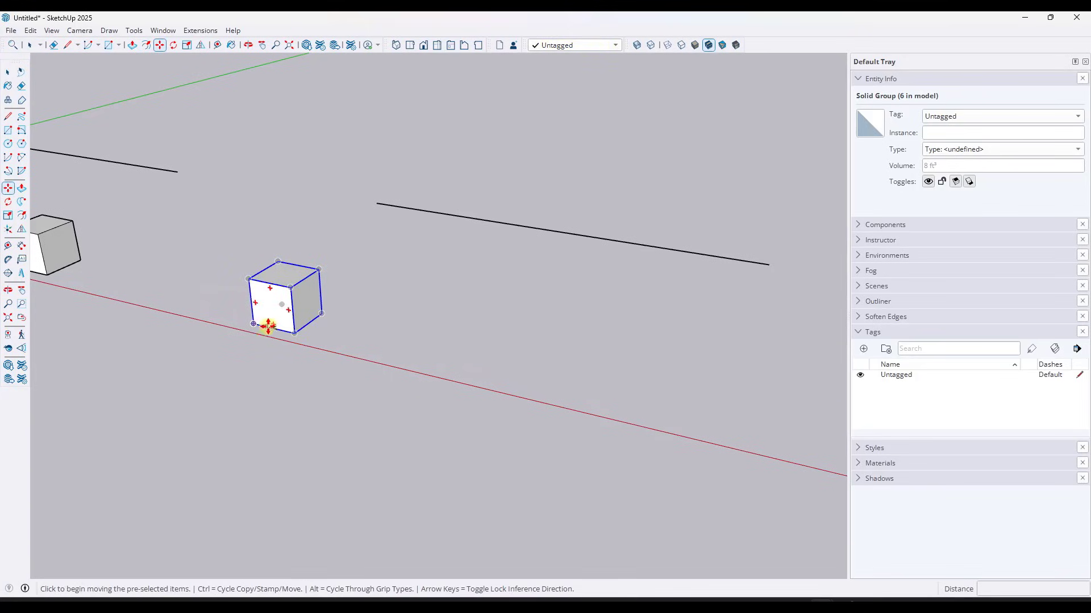
key(ctrl)
click(274, 328)
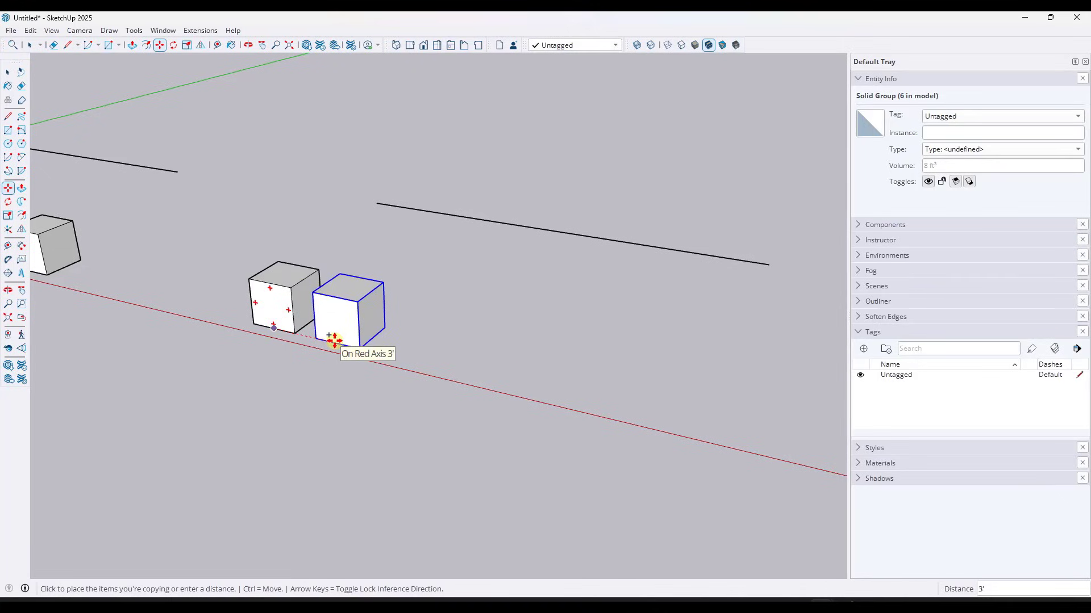
text(3)
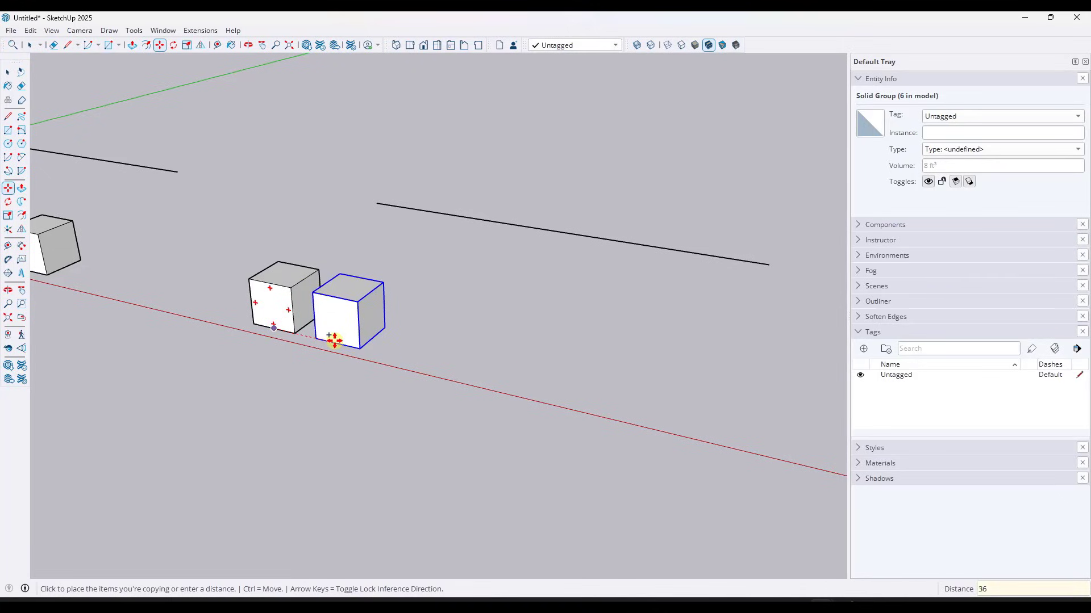
key(Return)
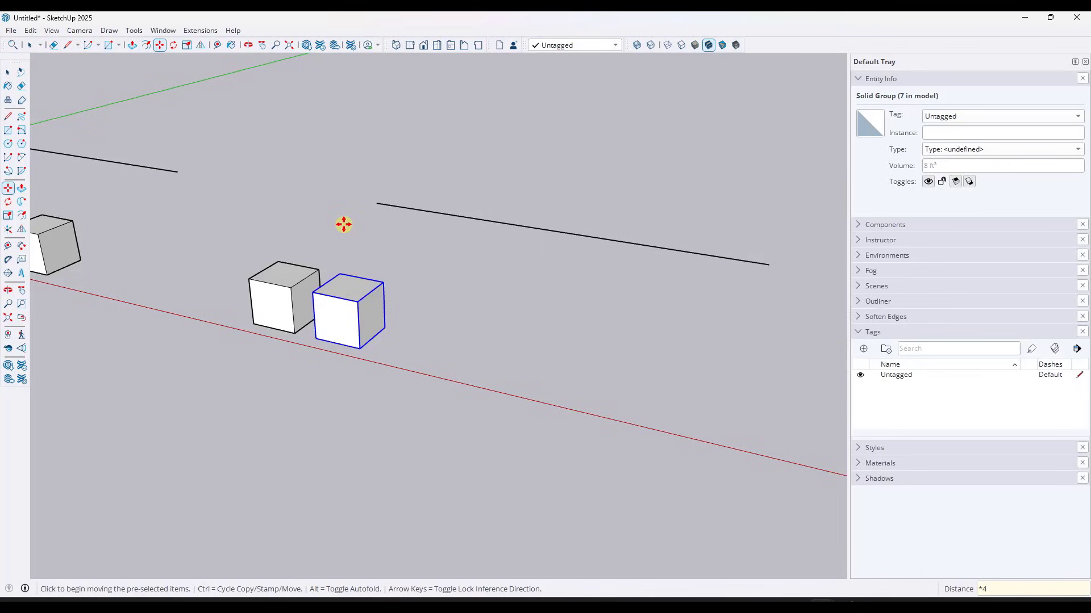
- Multiply the 36" copy into a linear array, trying *4, *6, *5, *2, *4 and *8 copies
key(Return)
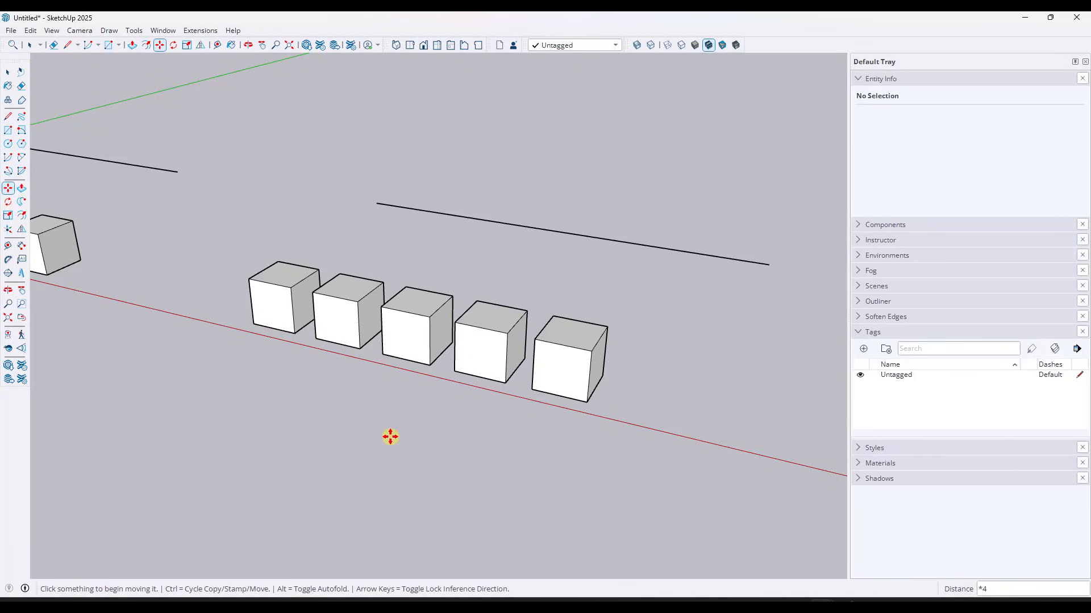
key(Return)
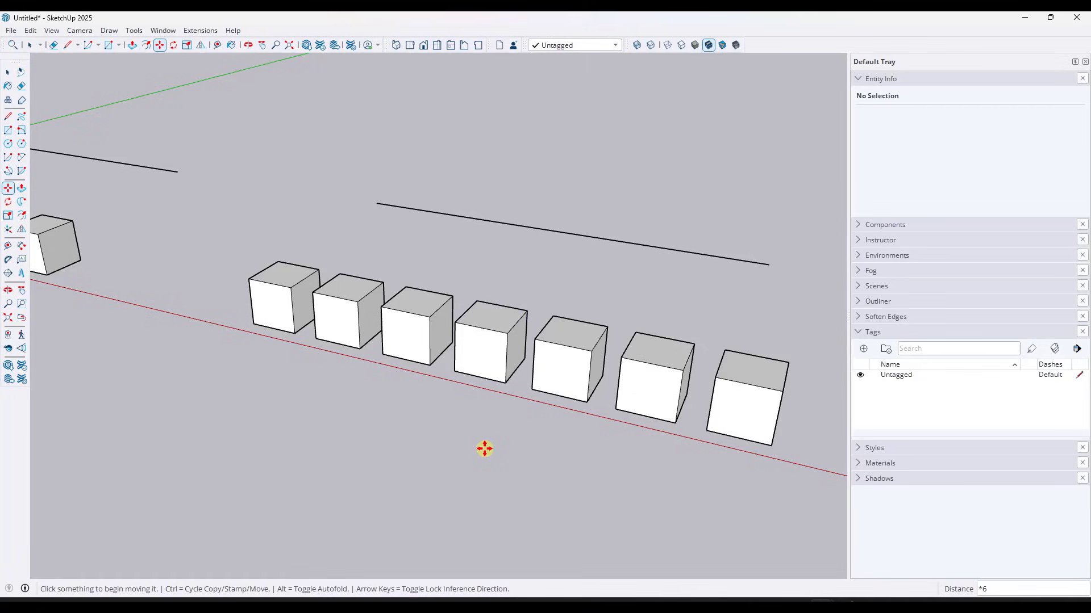
text(5)
key(Return)
text(*)
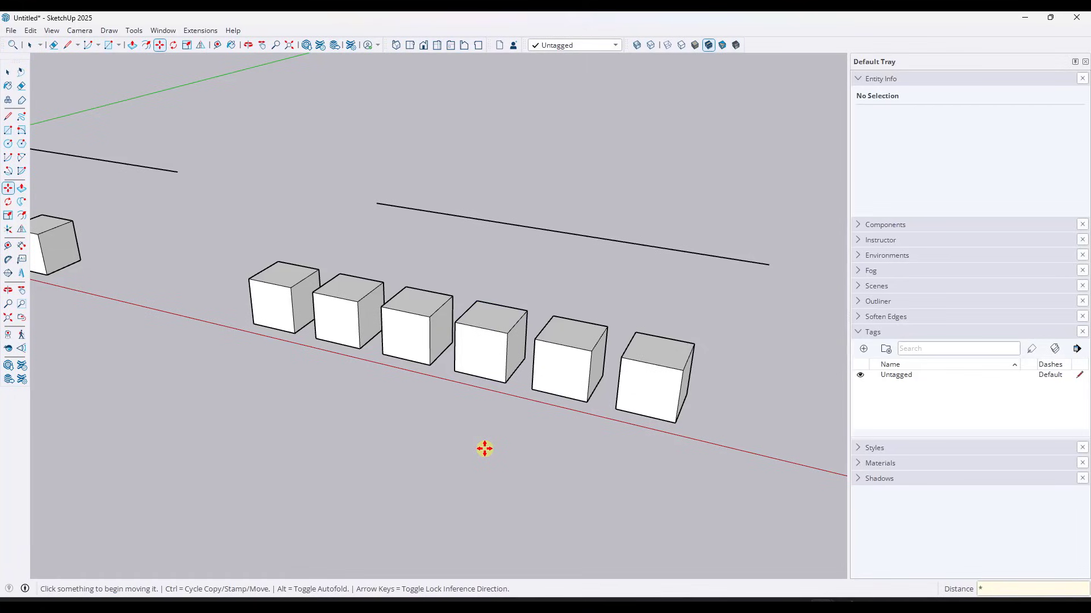
text(2)
key(Return)
text(4)
key(Return)
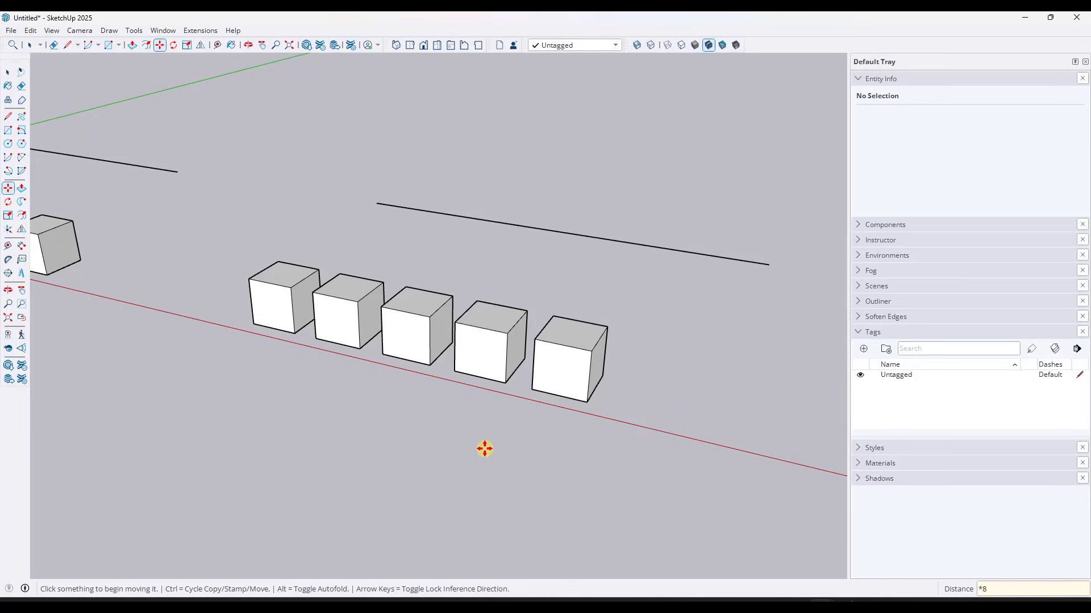
key(Return)
- Set the linear array to *5 copies and leave the Move tool
key(Return)
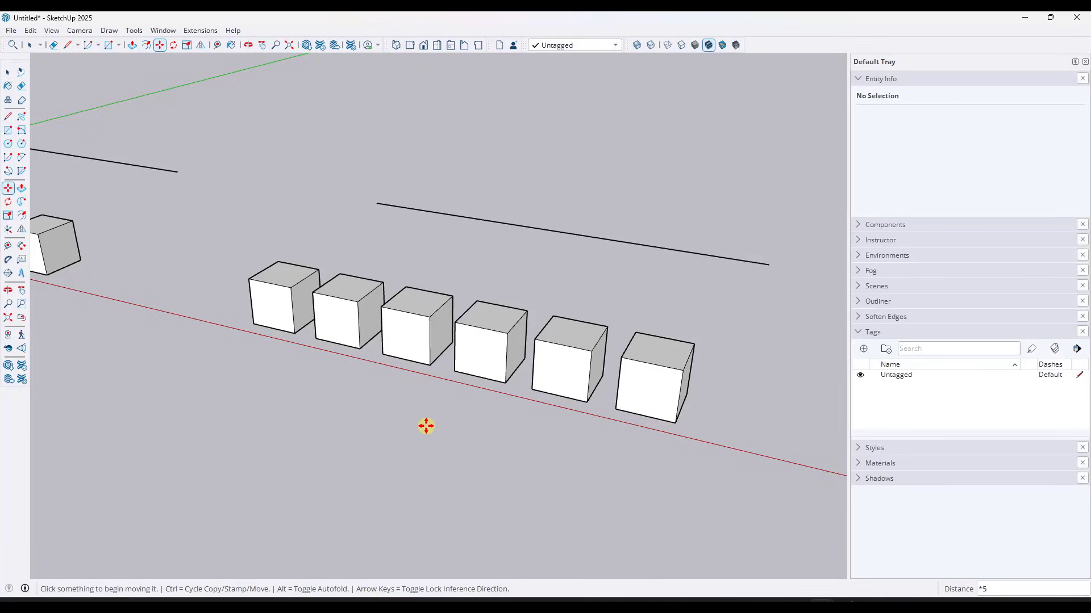
key(space)
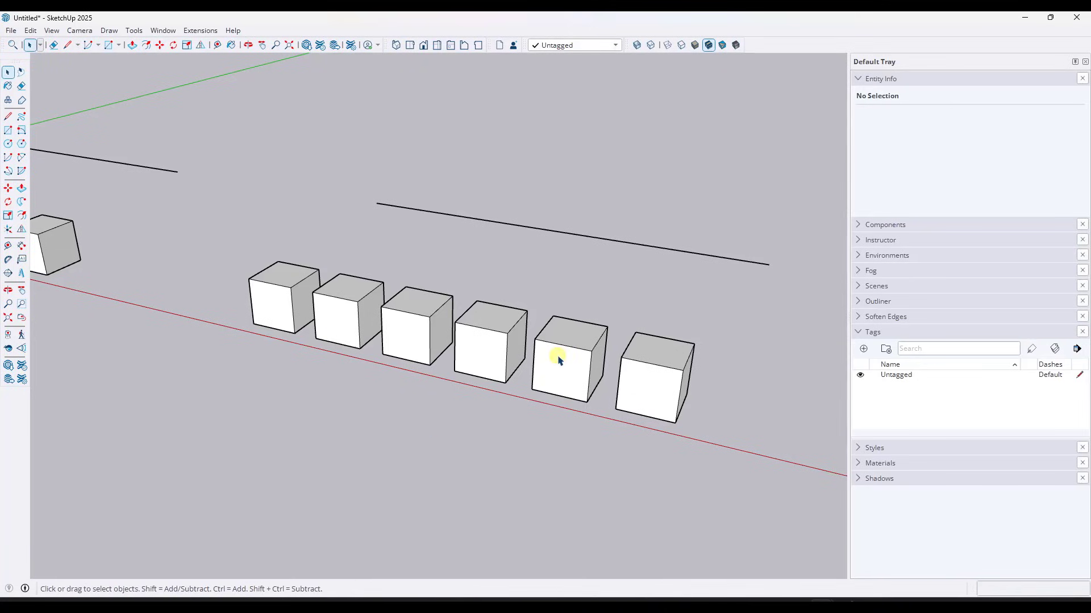
mouse_move(556, 377)
middle_down()
mouse_move(562, 369)
mouse_move(561, 388)
middle_up()
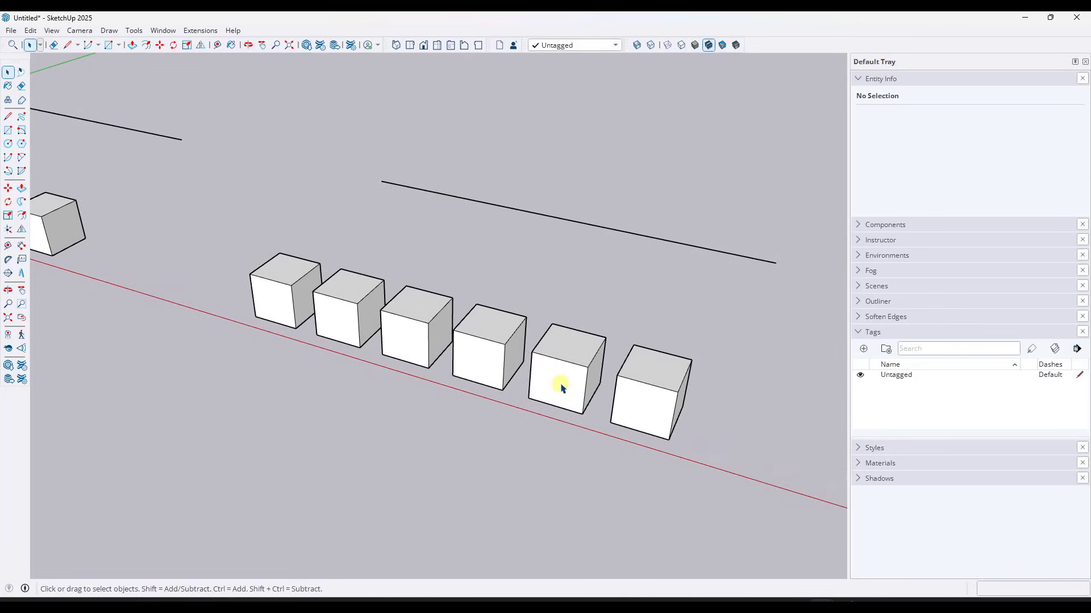
- Copy the first cube of the six-cube row from its lower front corner to the open area across the red axis
scroll(561, 388, down, 2)
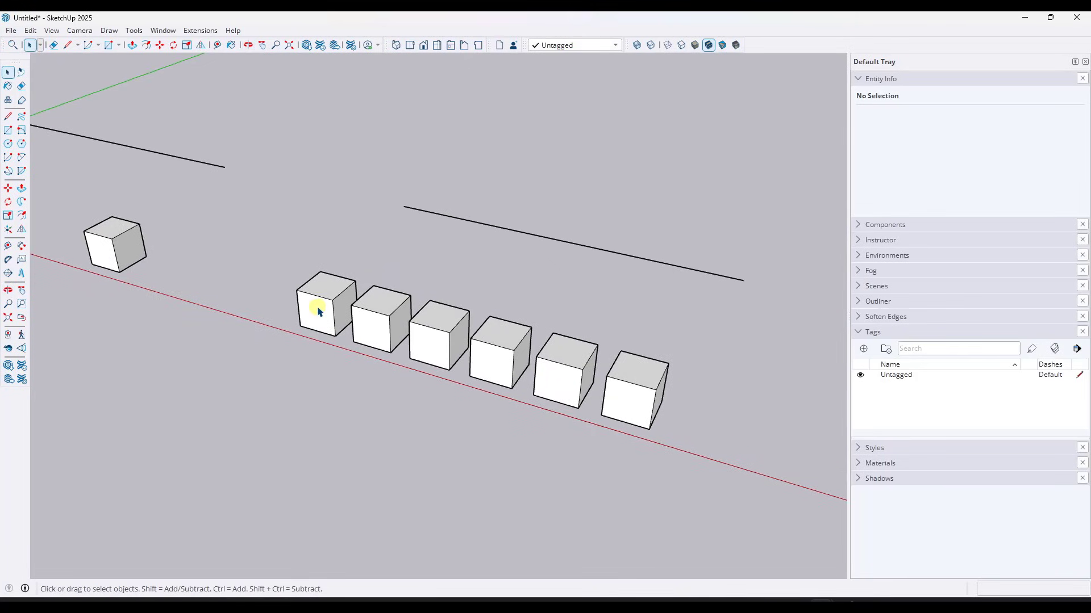
click(318, 311)
key(m)
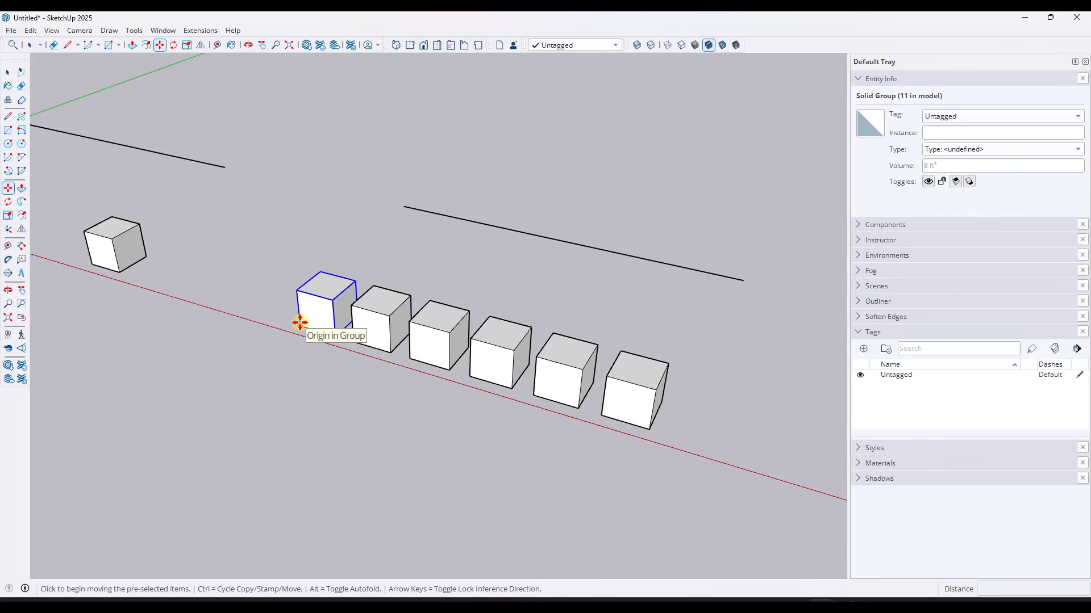
click(304, 322)
key(ctrl)
click(210, 401)
middle_drag(220, 419, 263, 360)
key(space)
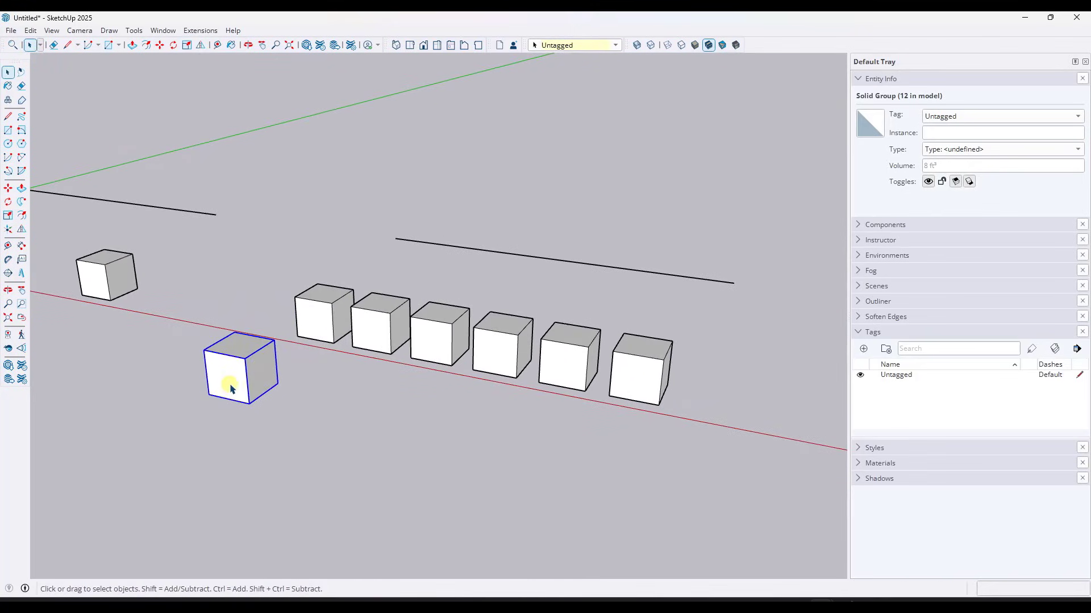
- Copy the separate front cube along the red axis and multiply the copy into a *3 linear array
key(m)
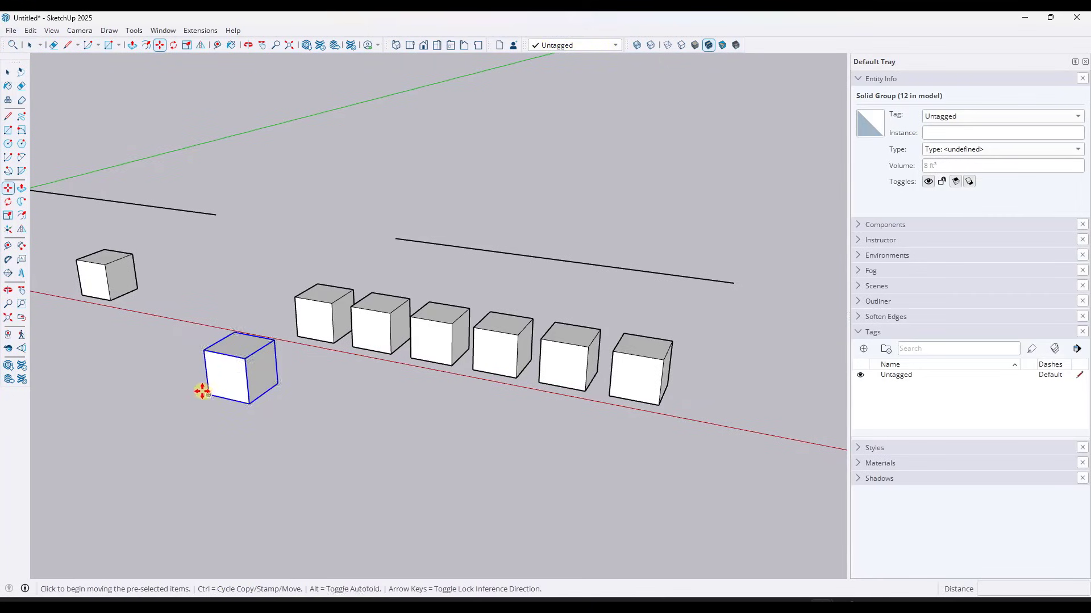
click(208, 396)
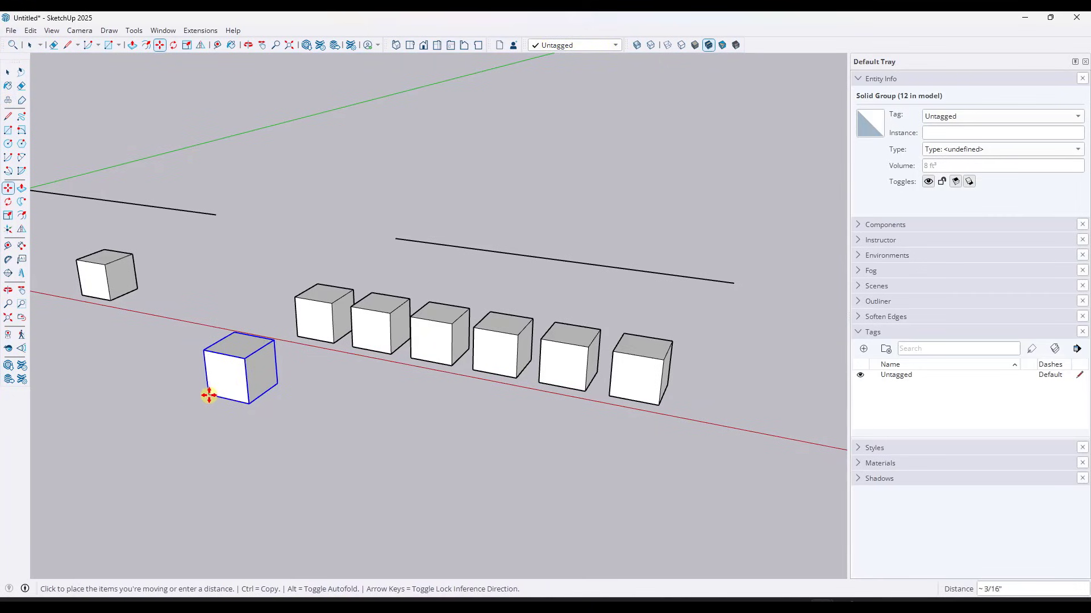
key(ctrl)
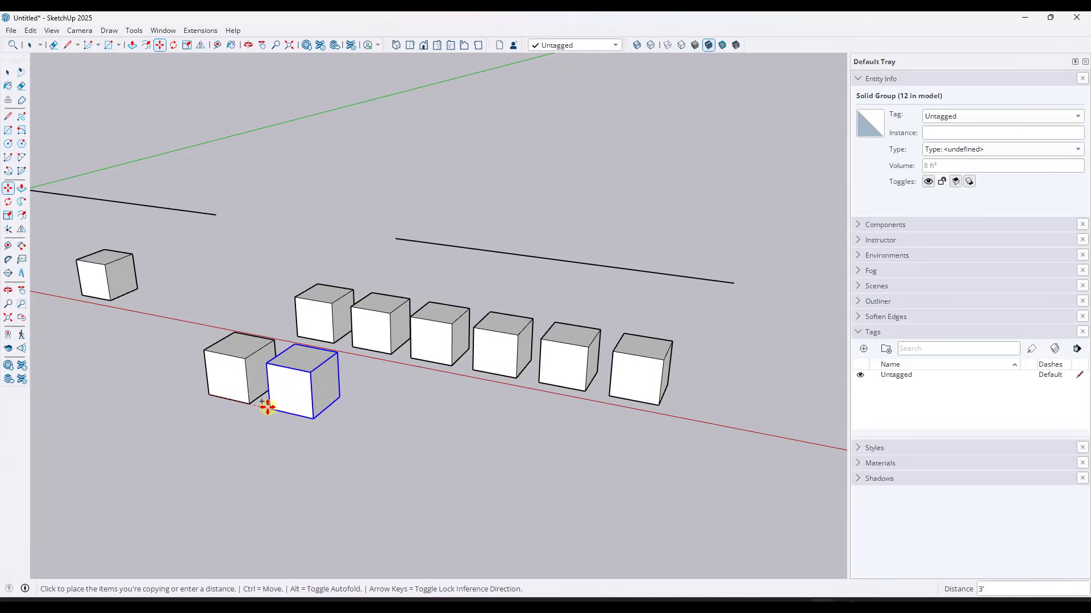
click(300, 417)
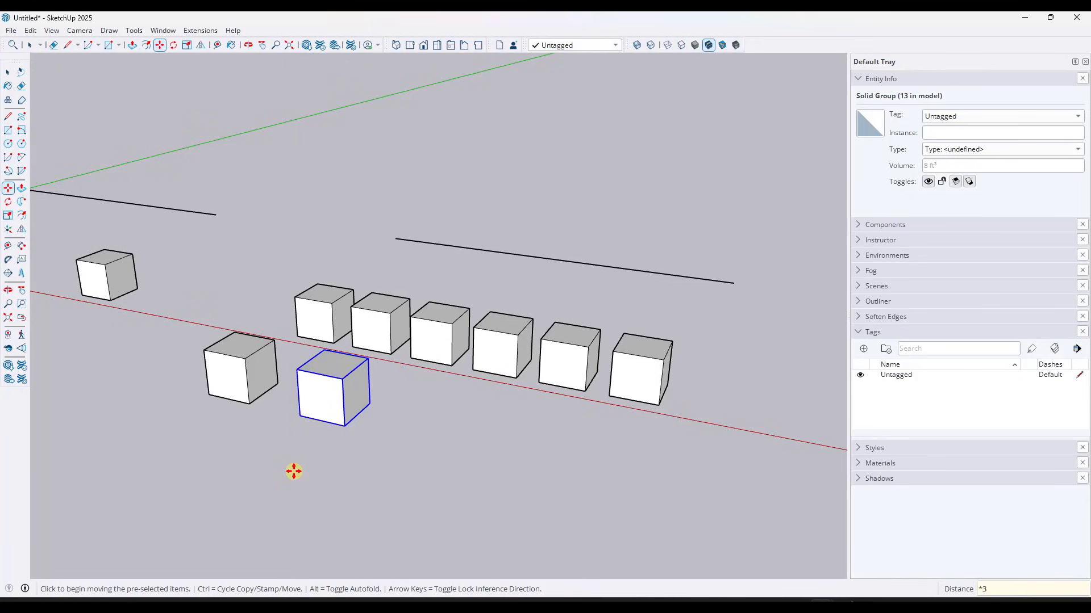
key(Return)
key(Escape)
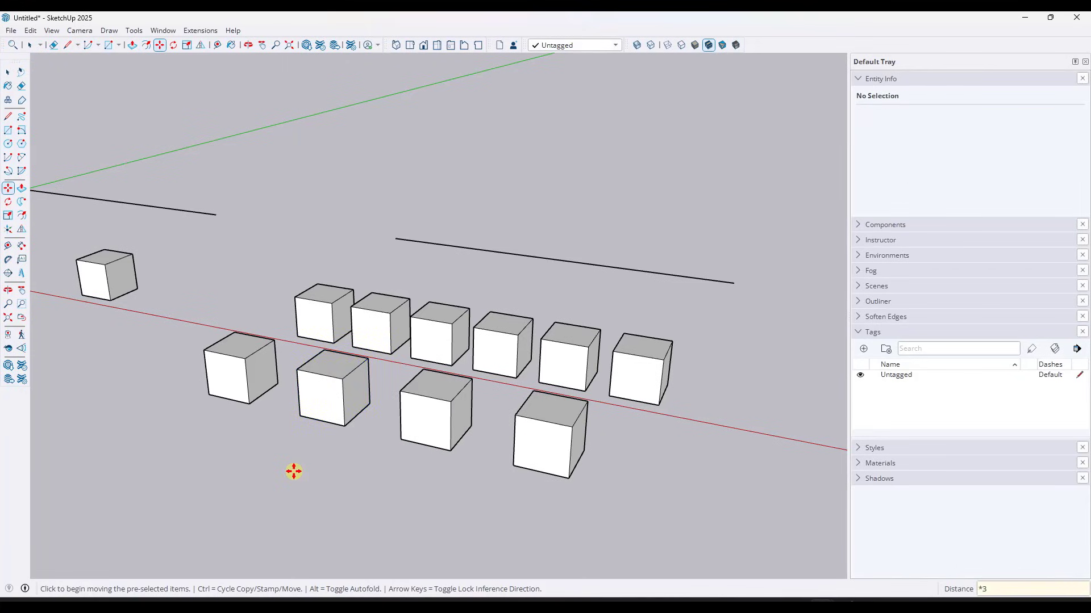
key(space)
- Search 3D Warehouse for "clay pot"
middle_drag(299, 475, 327, 450)
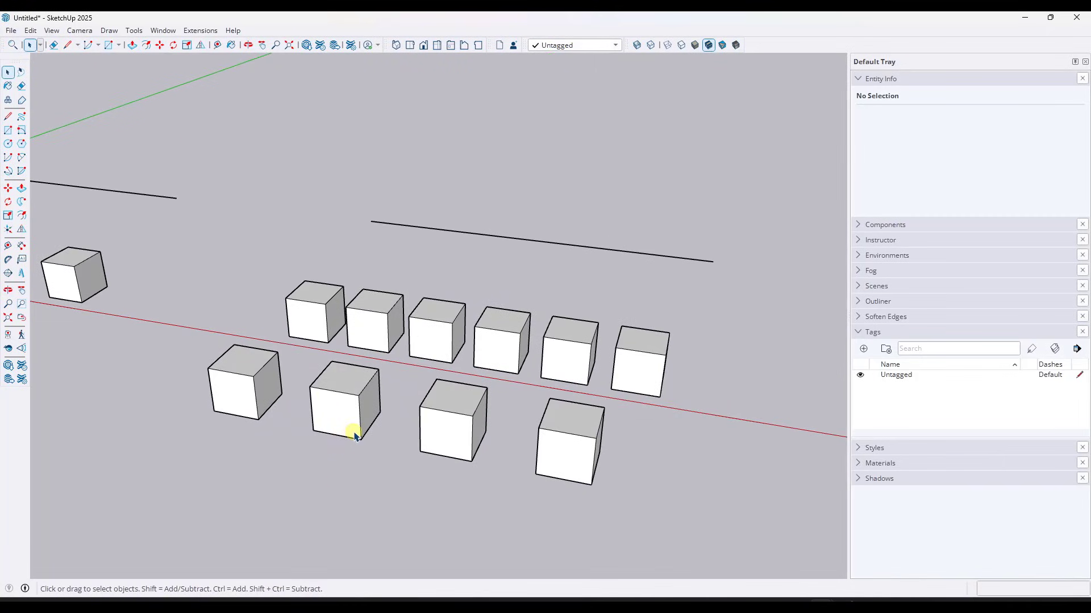
middle_drag(395, 335, 421, 372)
scroll(460, 179, up, 3)
scroll(272, 172, down, 3)
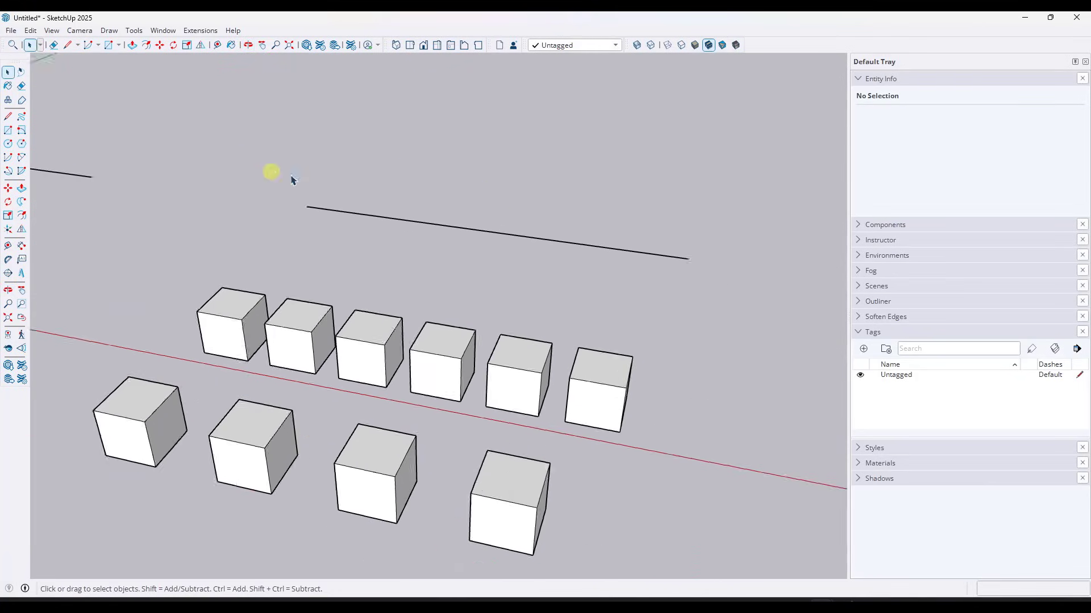
scroll(352, 173, up, 3)
scroll(352, 173, up, 4)
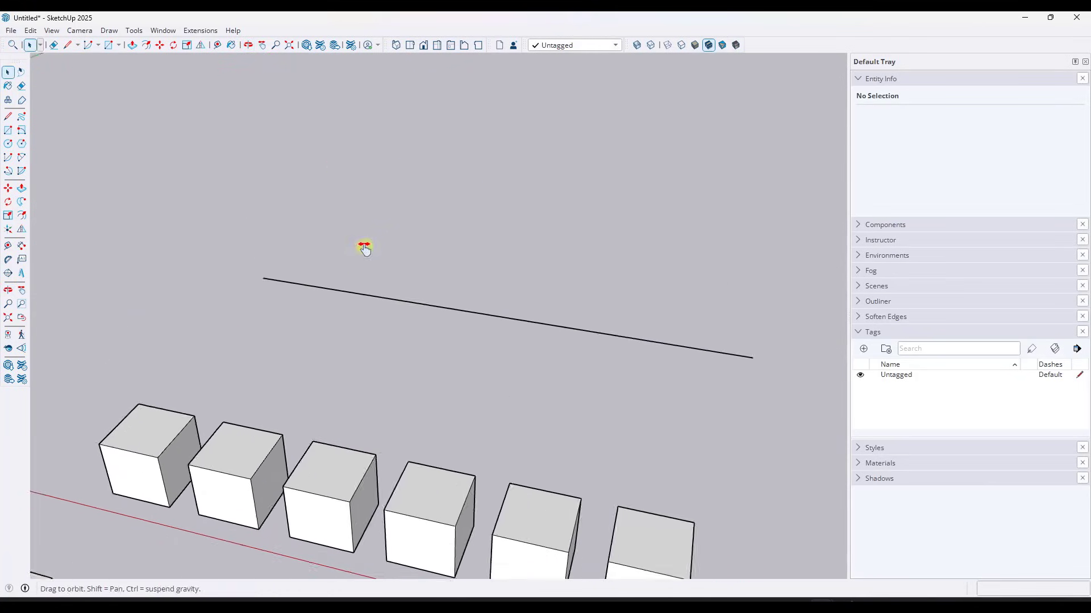
click(305, 45)
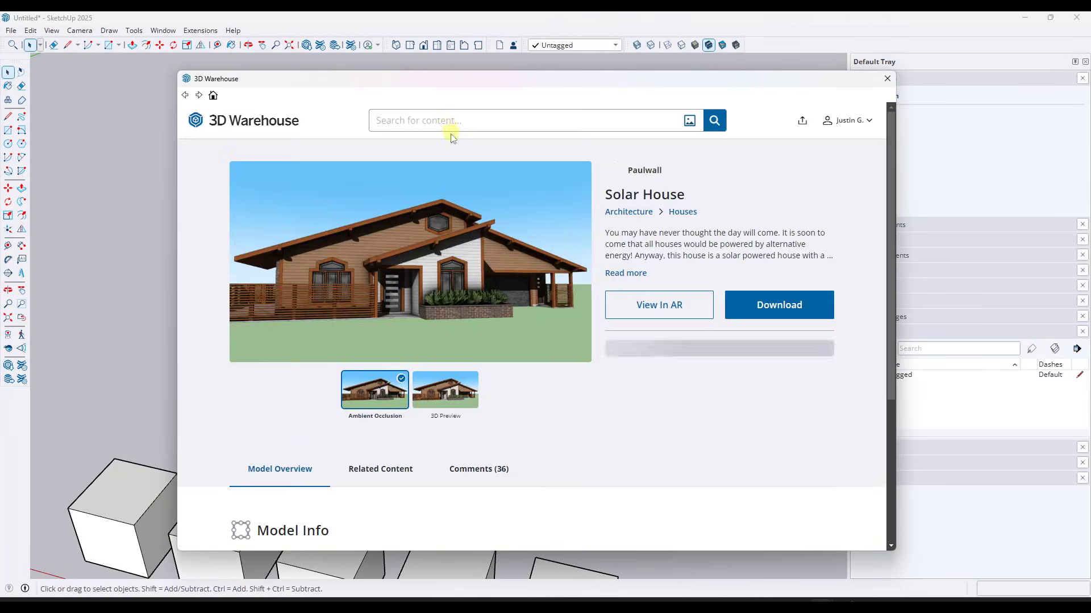
text(clay pot)
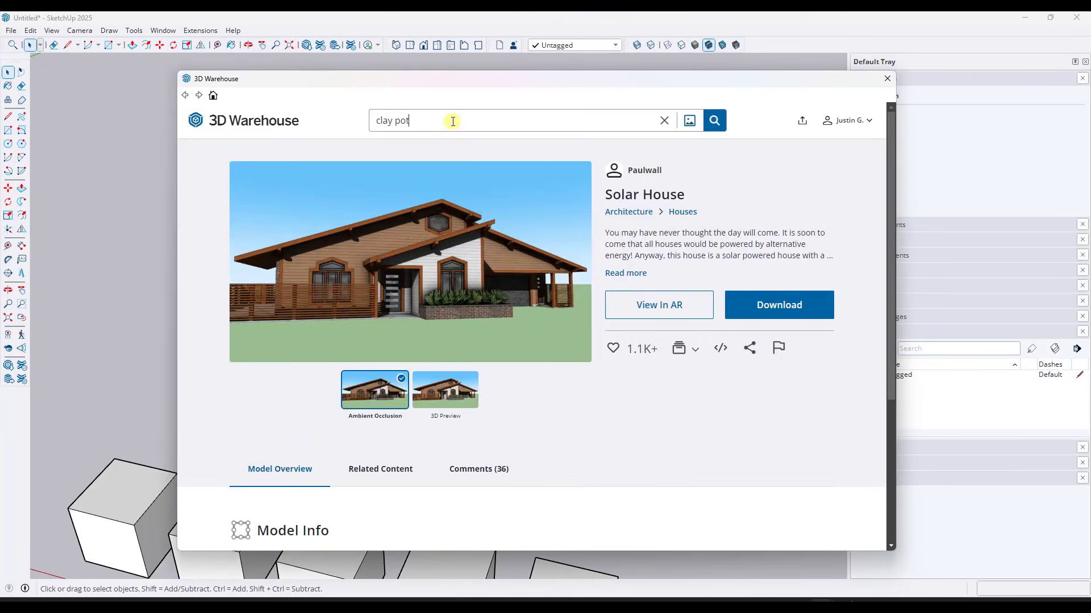
key(Return)
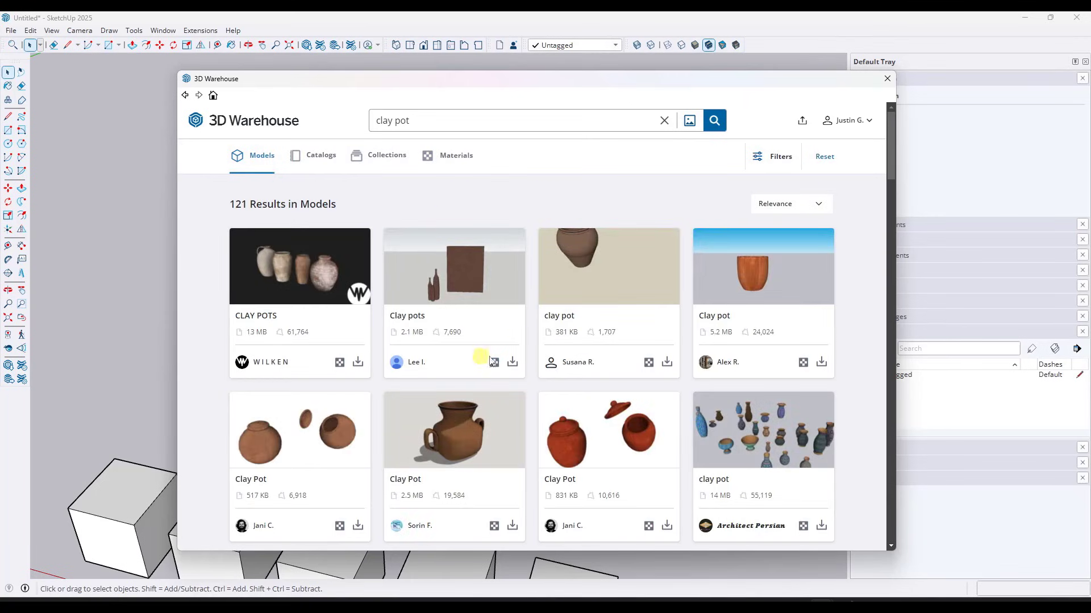
- Load the square, tapered Clay Pot planter directly into the model and place it near the start of the long line
scroll(508, 369, down, 5)
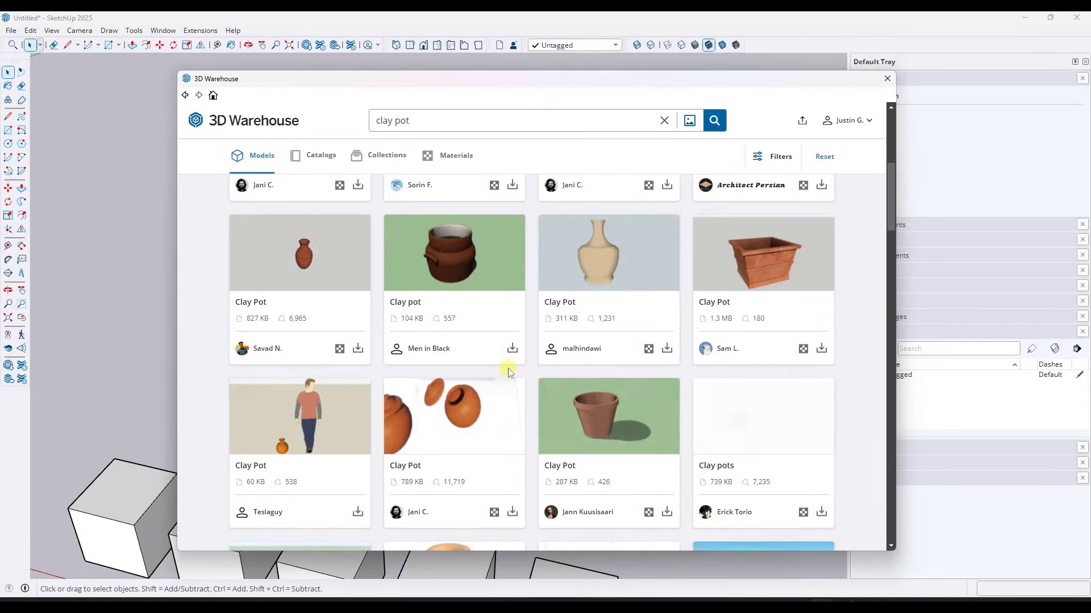
click(766, 267)
click(756, 271)
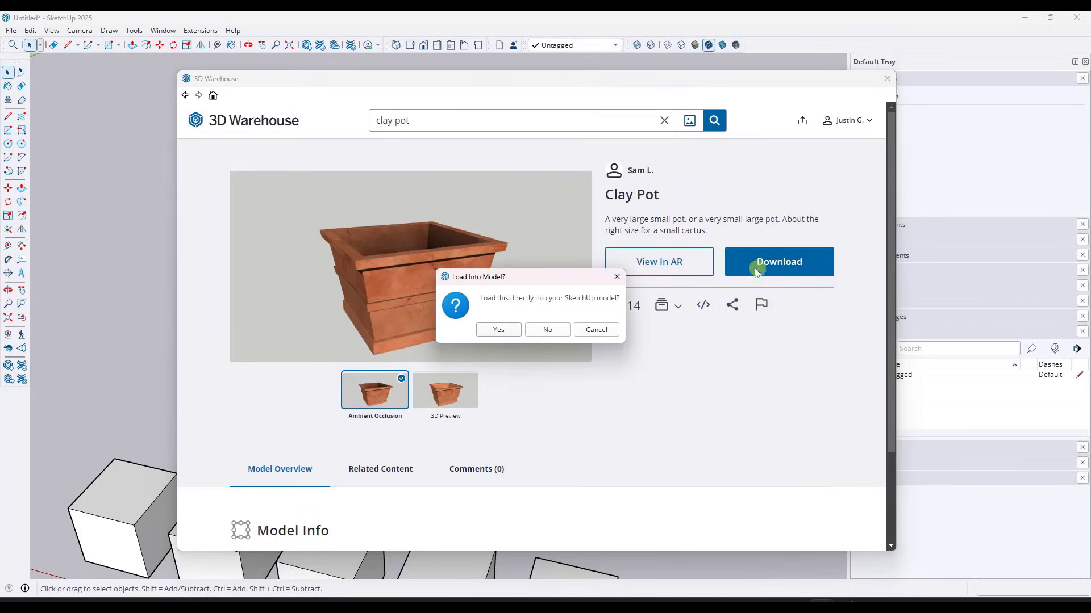
click(498, 329)
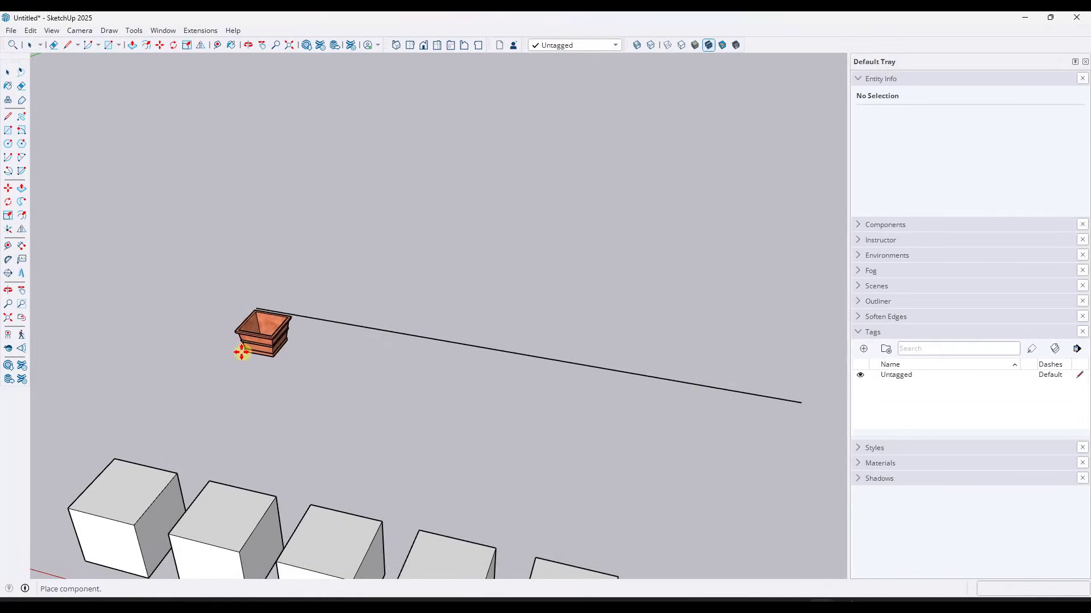
click(226, 353)
- Move the pot so its bottom corner sits on the near endpoint of the long line
middle_drag(341, 362, 124, 347)
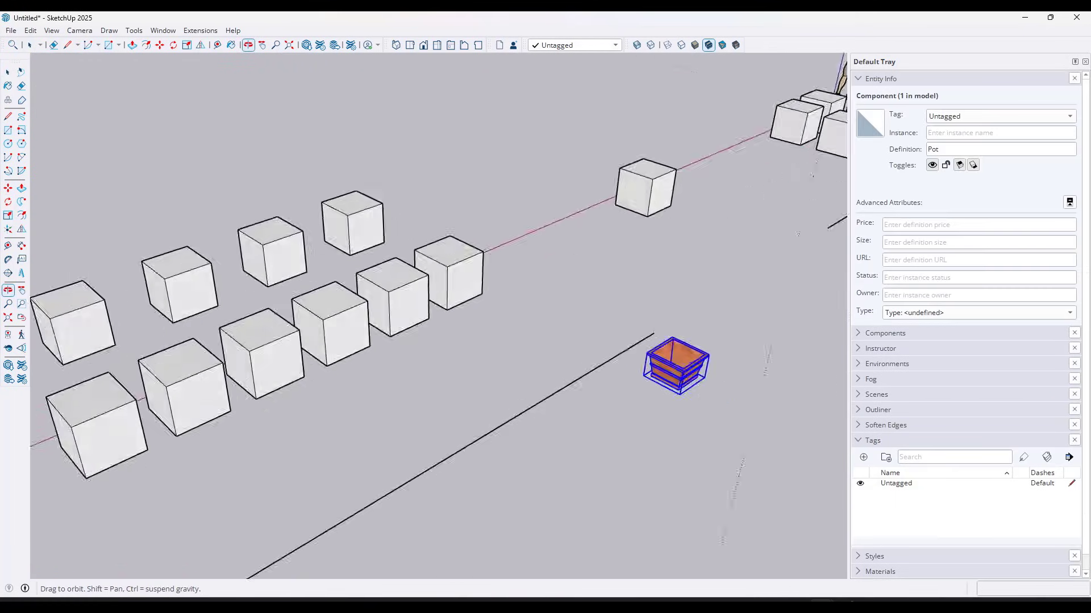
middle_drag(733, 454, 613, 437)
scroll(673, 457, up, 2)
click(740, 505)
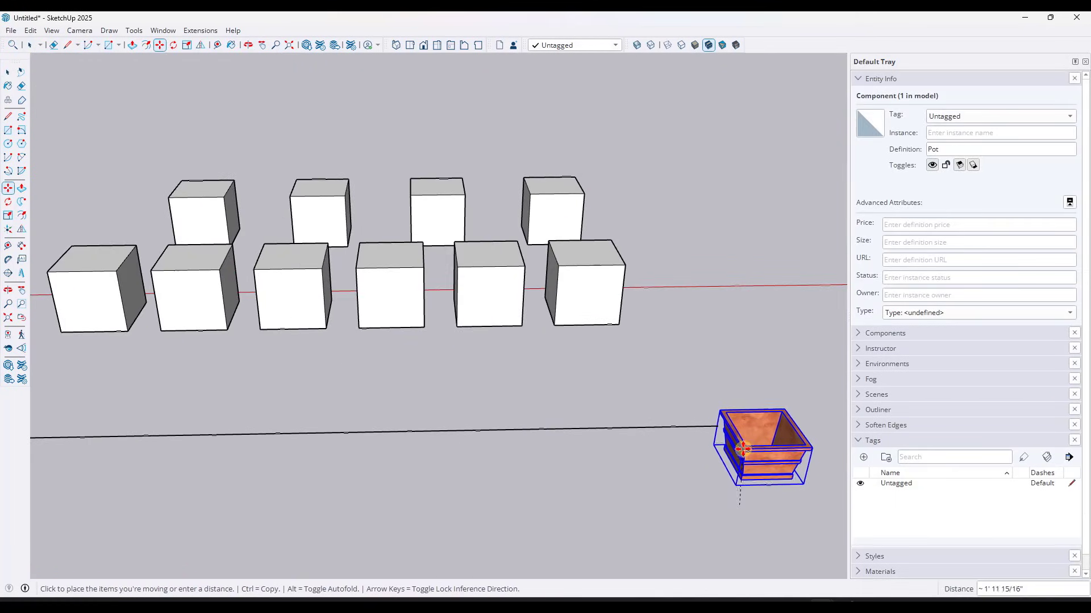
click(720, 424)
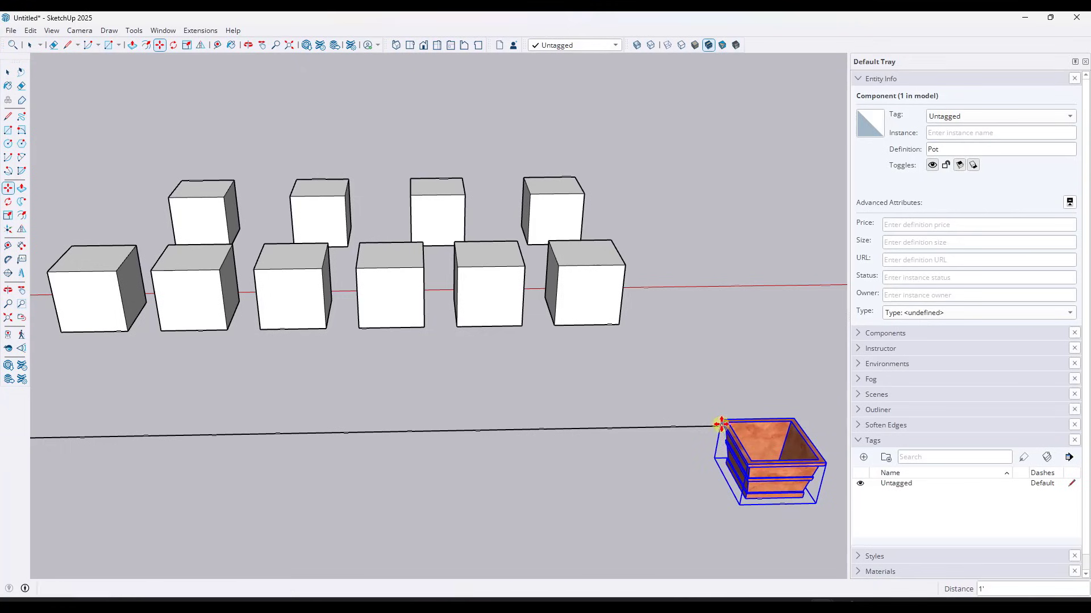
click(744, 500)
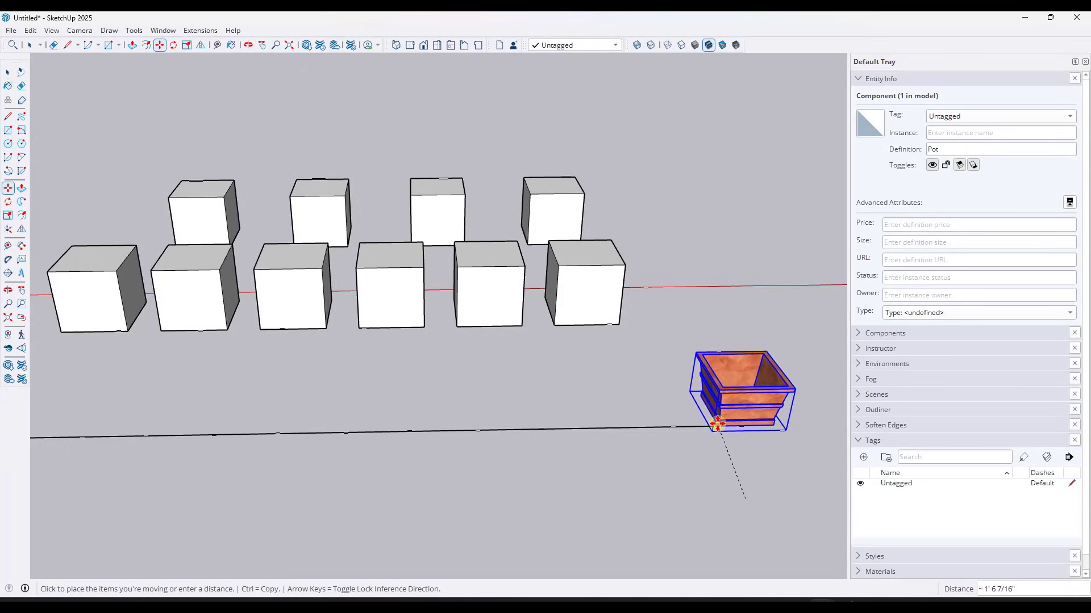
click(717, 424)
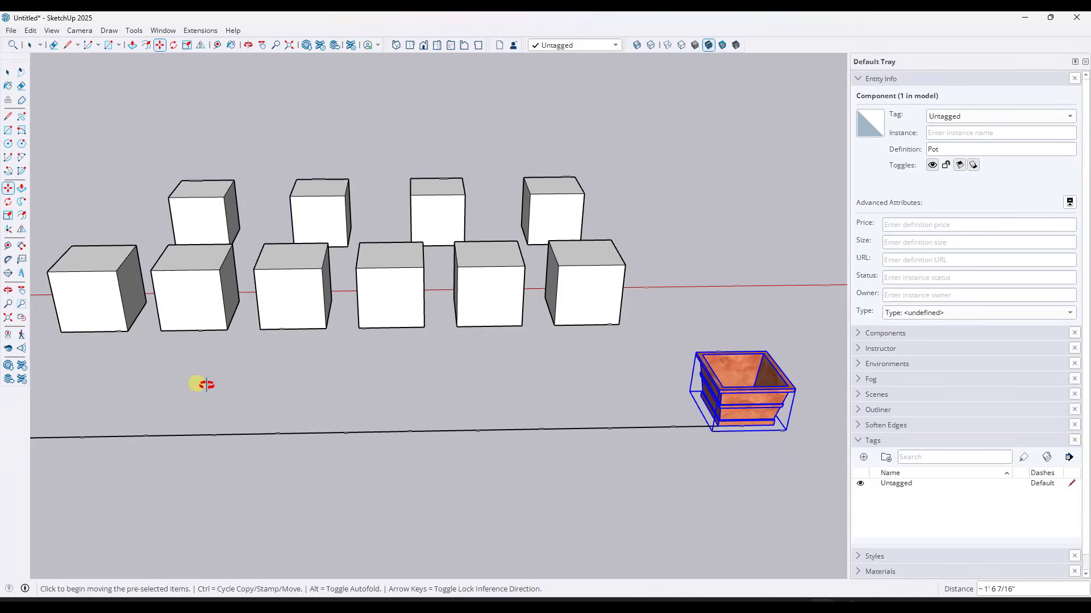
drag(205, 385, 489, 371)
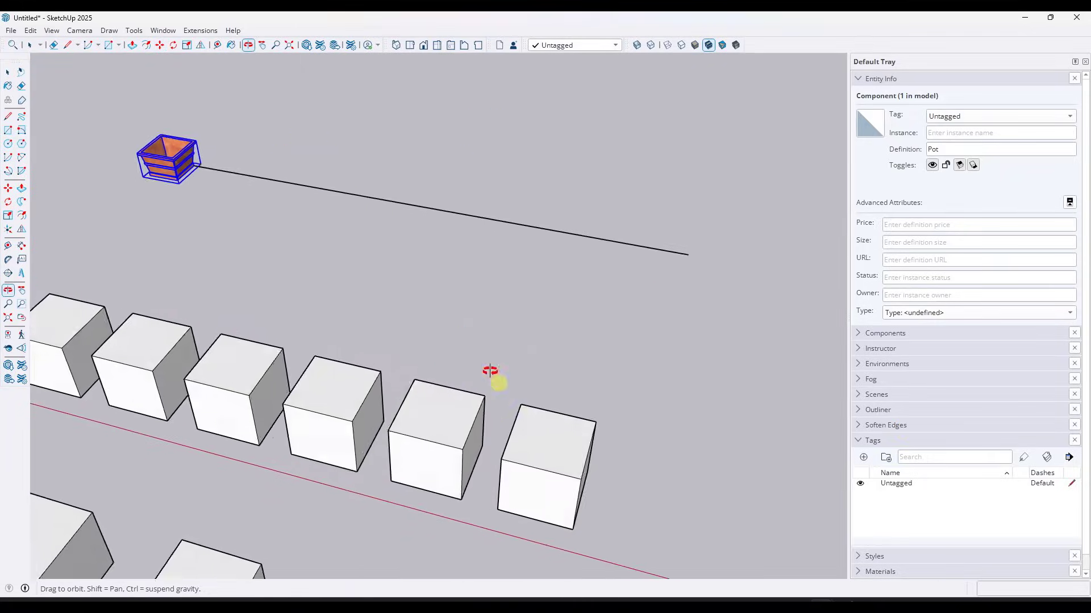
scroll(219, 194, down, 4)
scroll(199, 162, up, 5)
middle_drag(287, 210, 301, 295)
key(space)
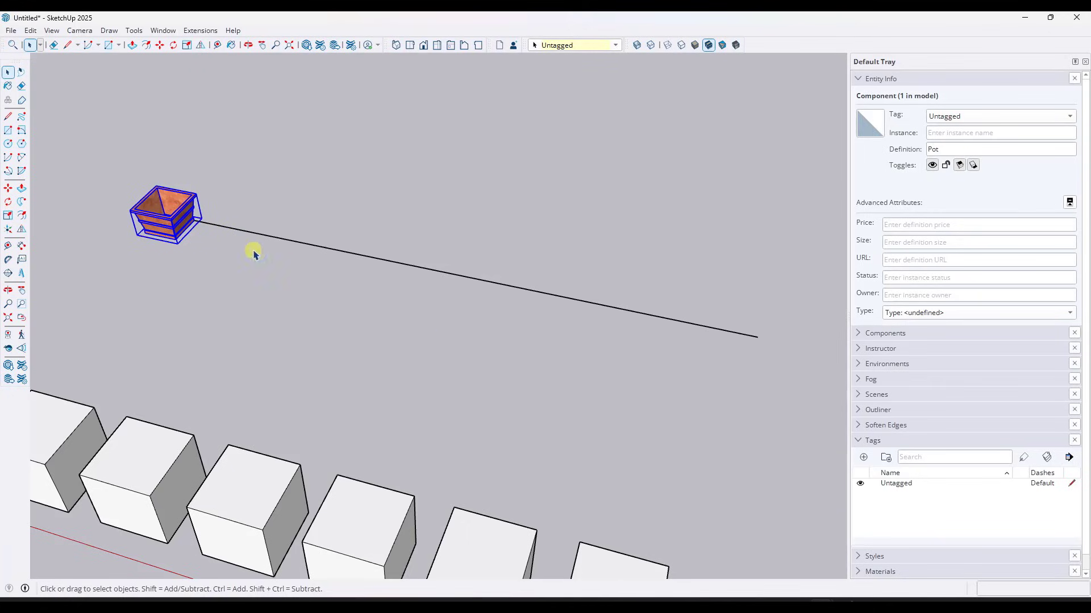
key(m)
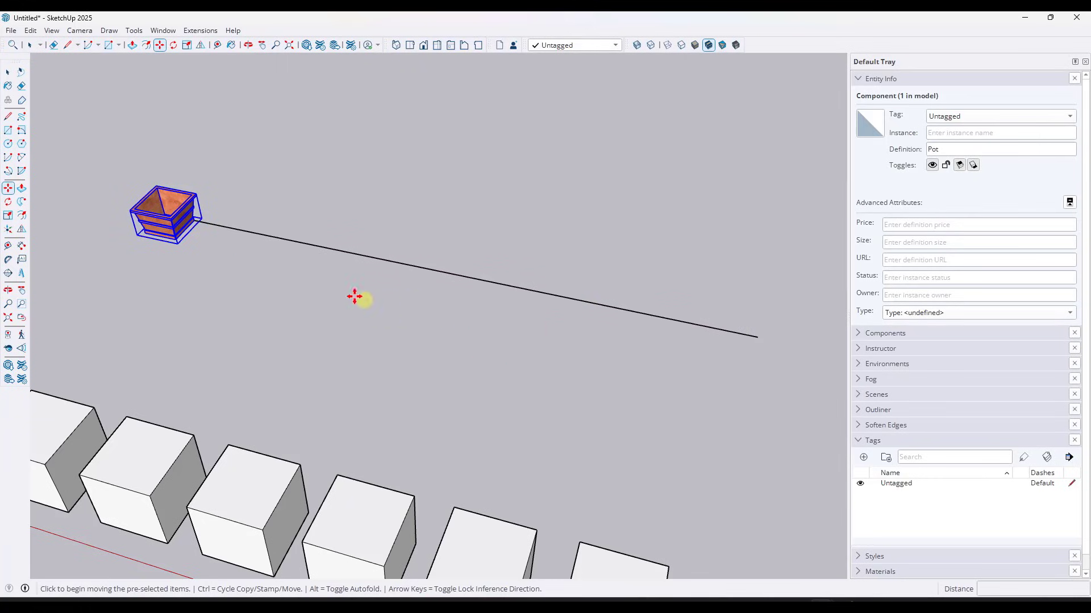
scroll(199, 222, up, 5)
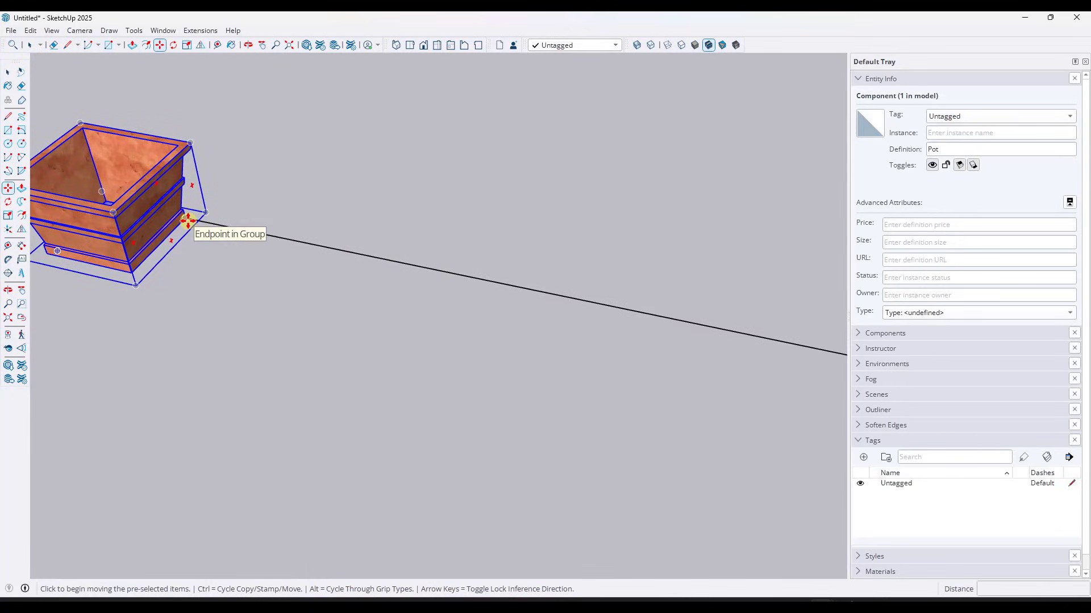
click(187, 221)
scroll(189, 216, down, 5)
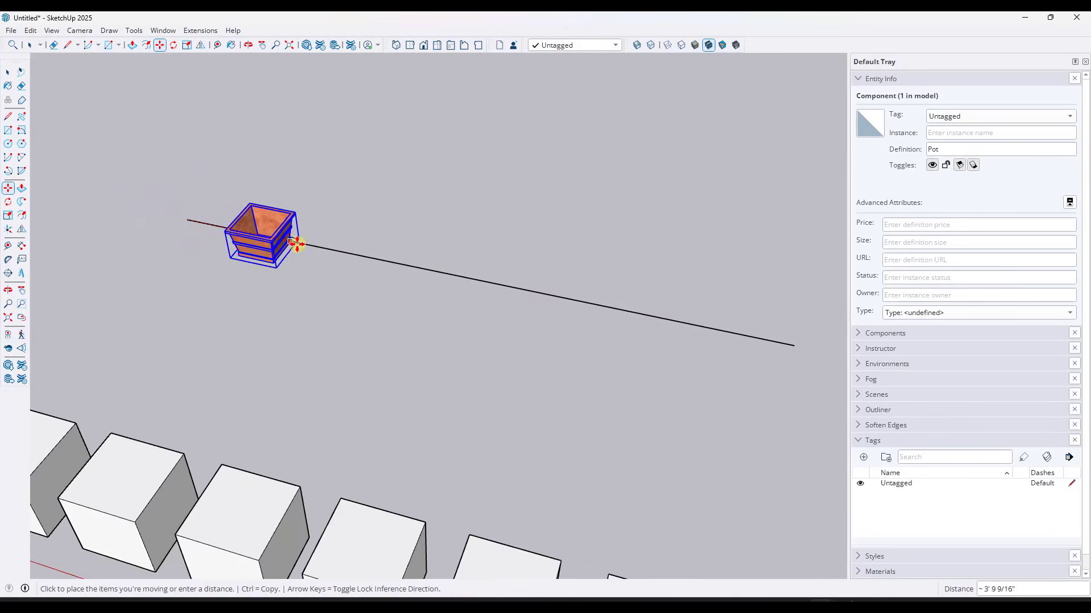
key(Escape)
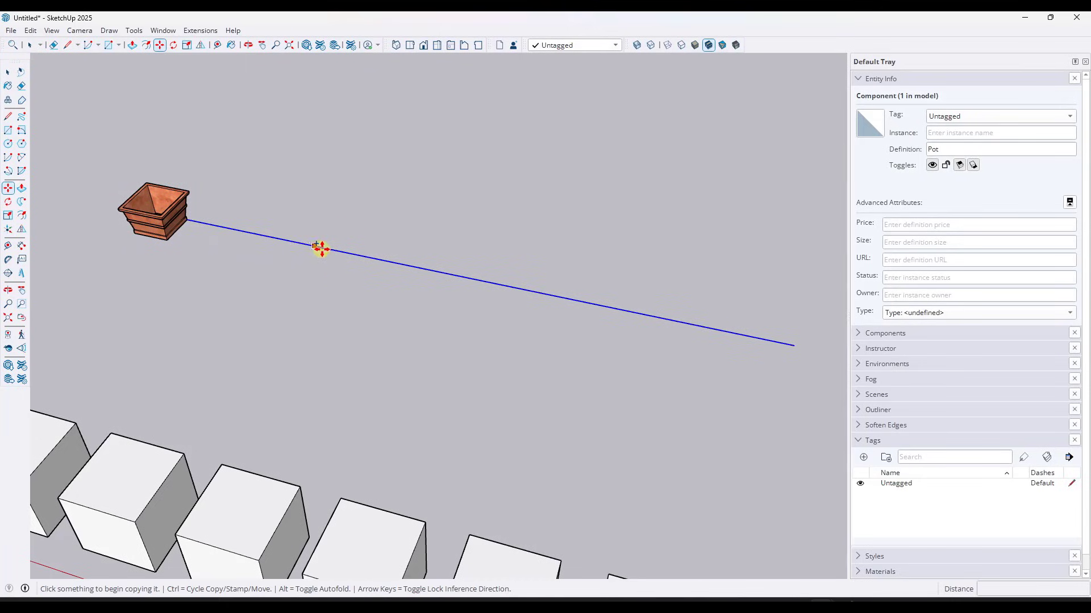
- Copy the pot from its bottom corner along the line to the line's far endpoint
key(space)
click(163, 225)
key(m)
scroll(216, 232, up, 3)
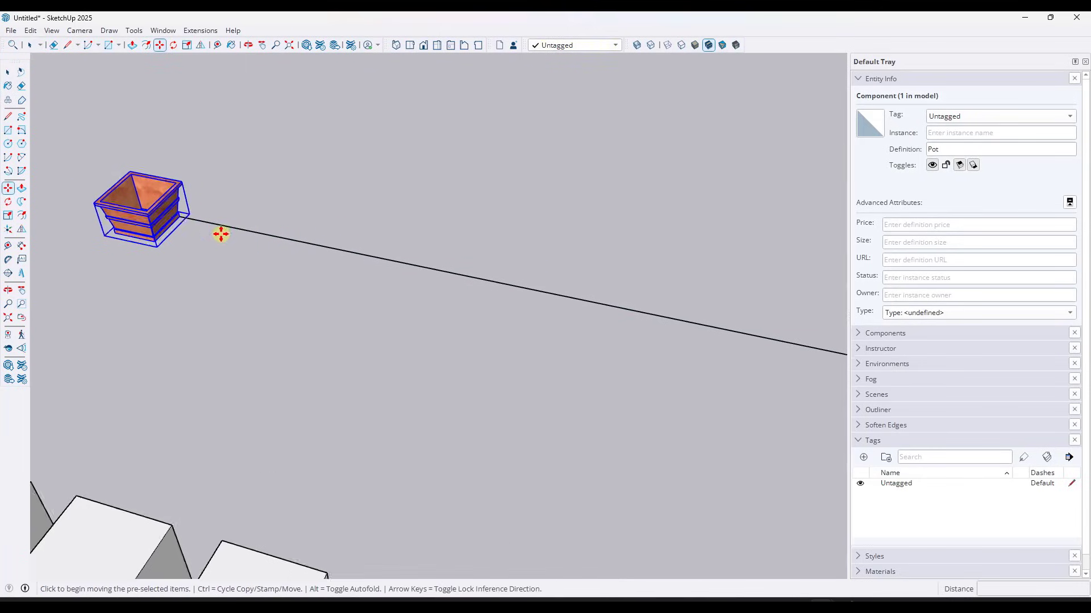
click(176, 214)
key(ctrl)
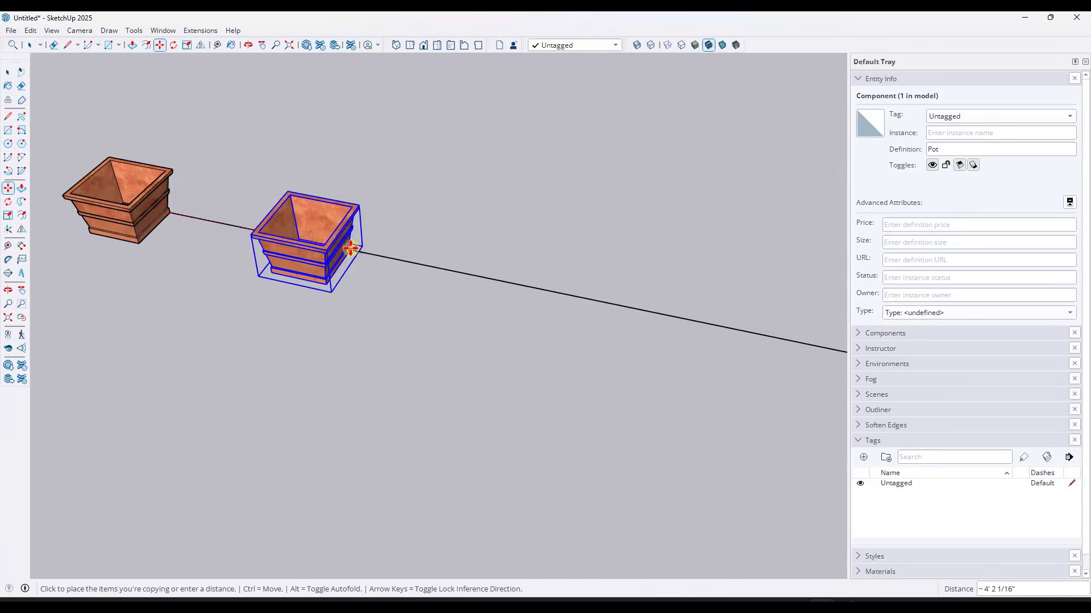
scroll(347, 244, down, 2)
scroll(418, 259, down, 2)
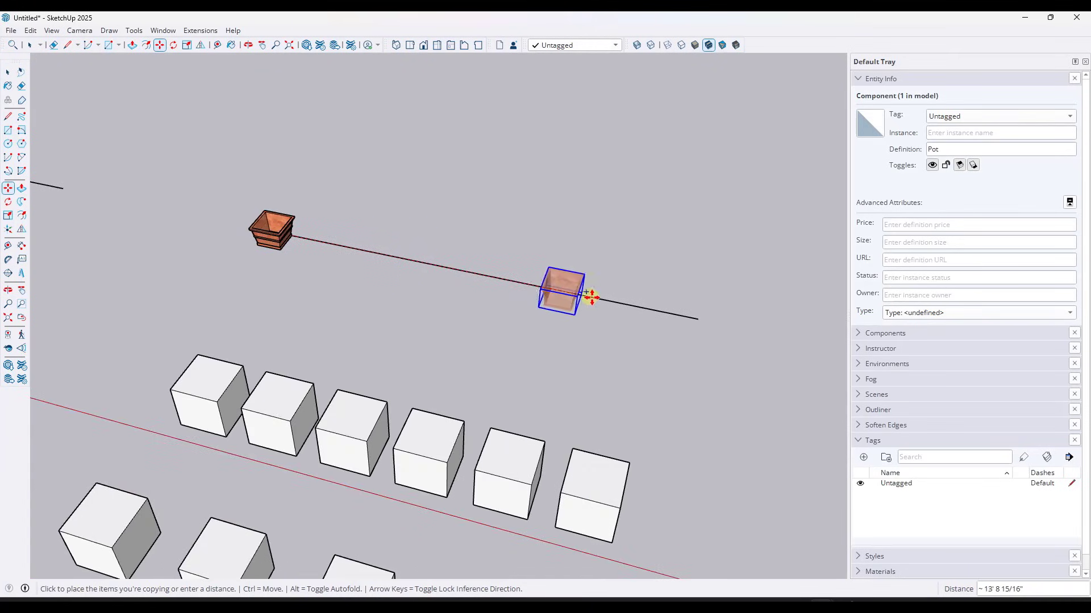
click(695, 317)
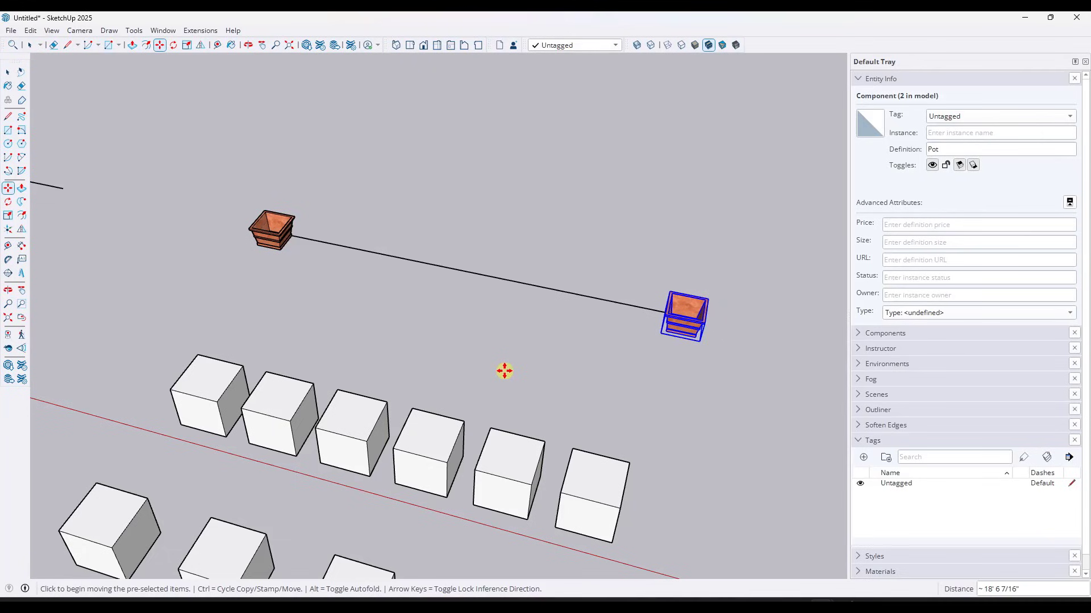
- Distribute pot copies evenly between the two end pots with a /5 array, and change the division to /10
text(5)
key(Return)
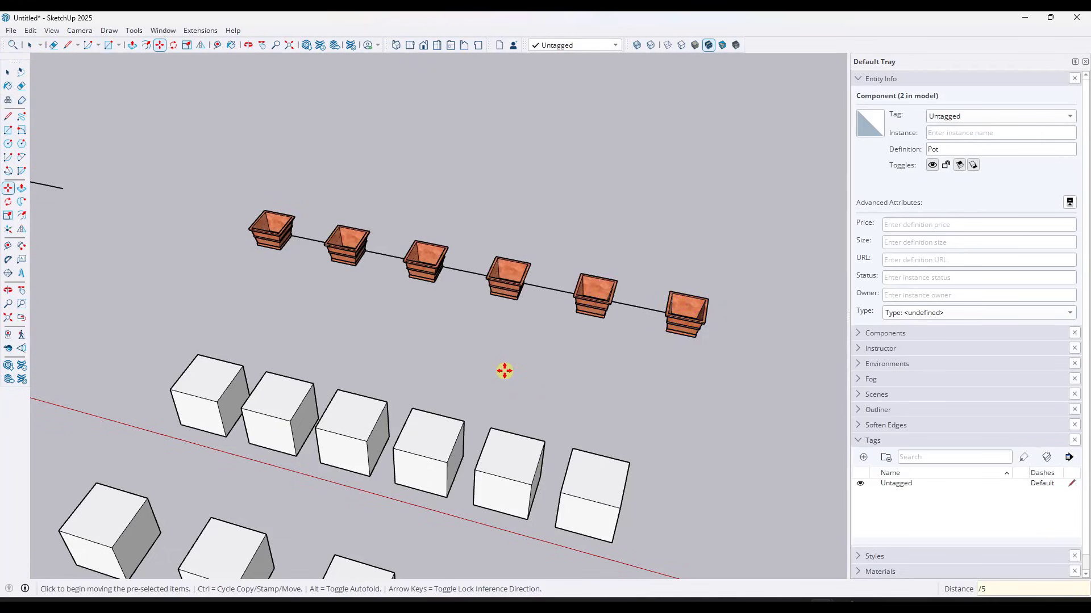
key(Escape)
key(q)
key(m)
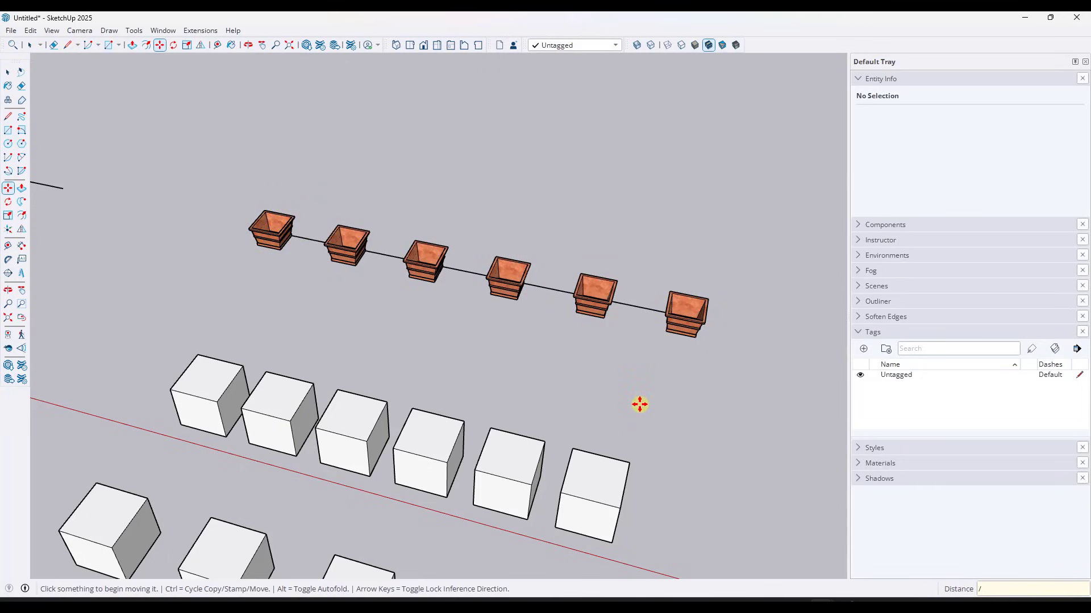
text(4)
key(Return)
key(Return)
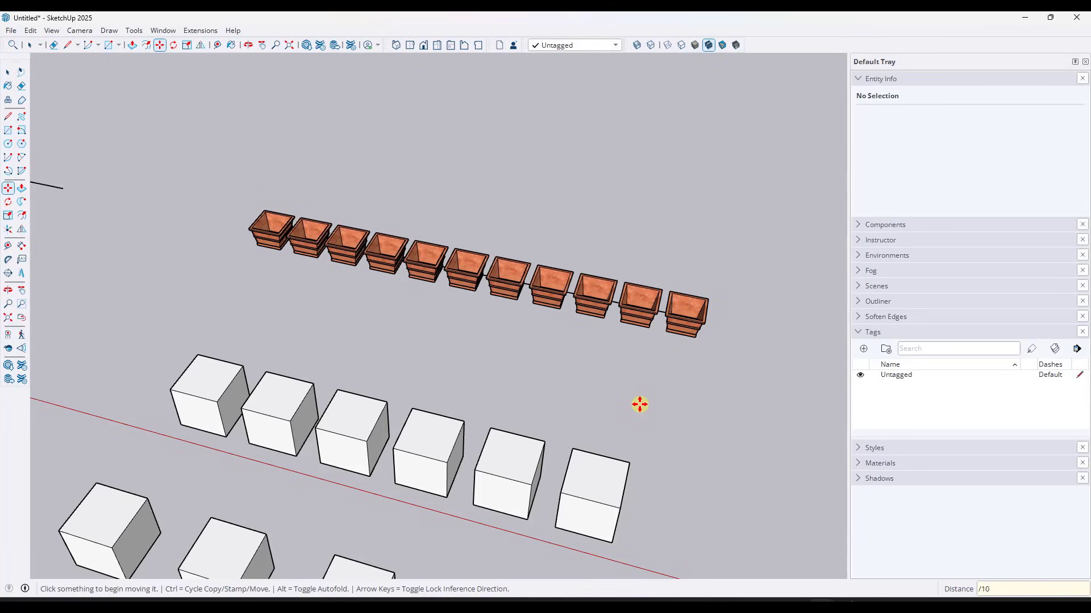
- Try /100 and /15 divisions for the pot array along the line, and settle on /5
text(/100)
key(Return)
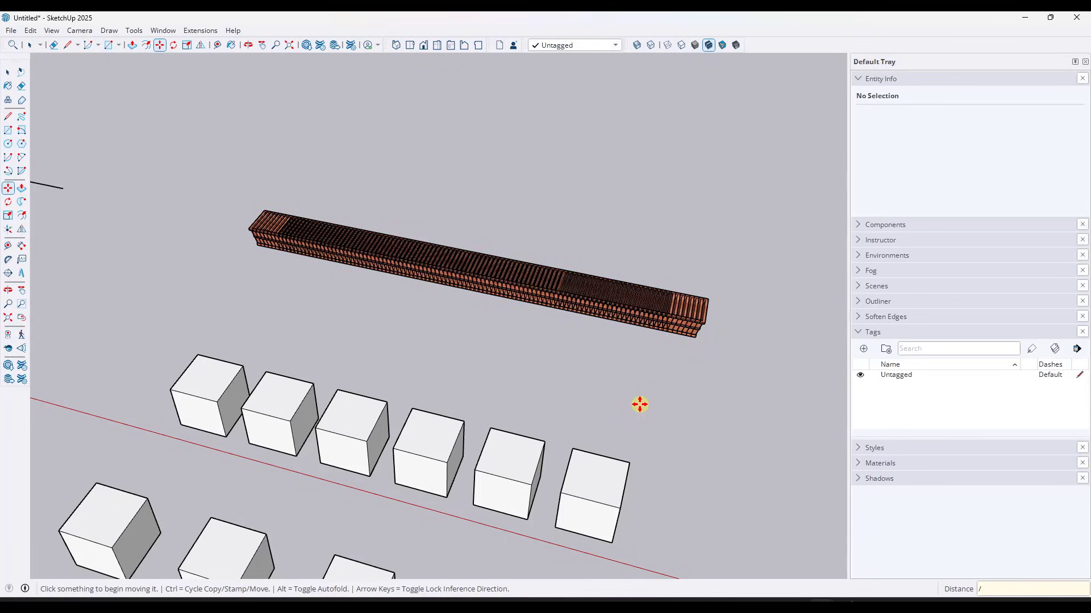
text(/15)
key(Return)
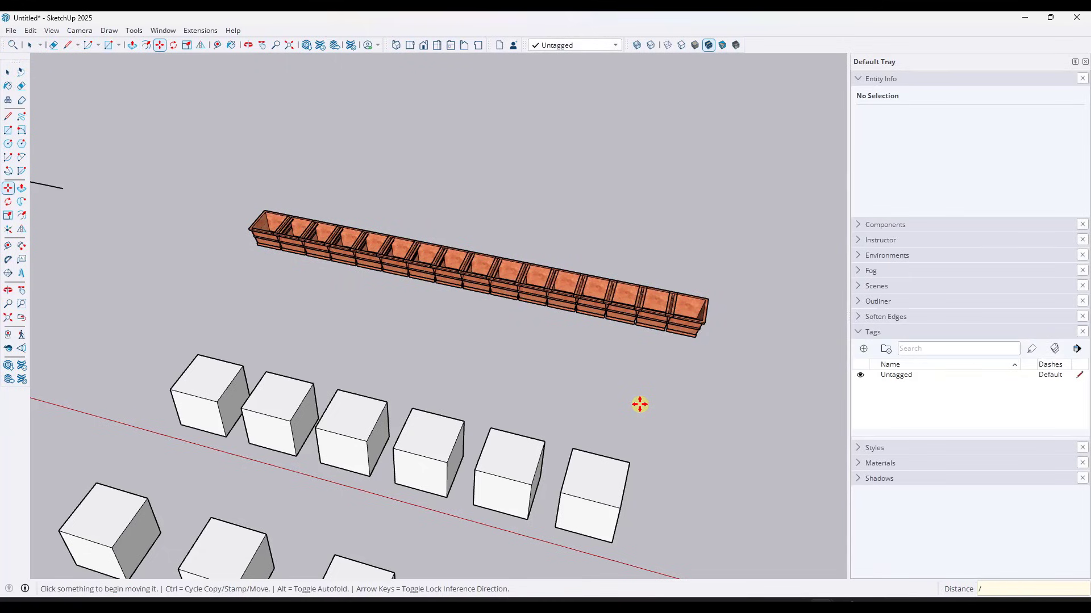
text(/5)
key(Return)
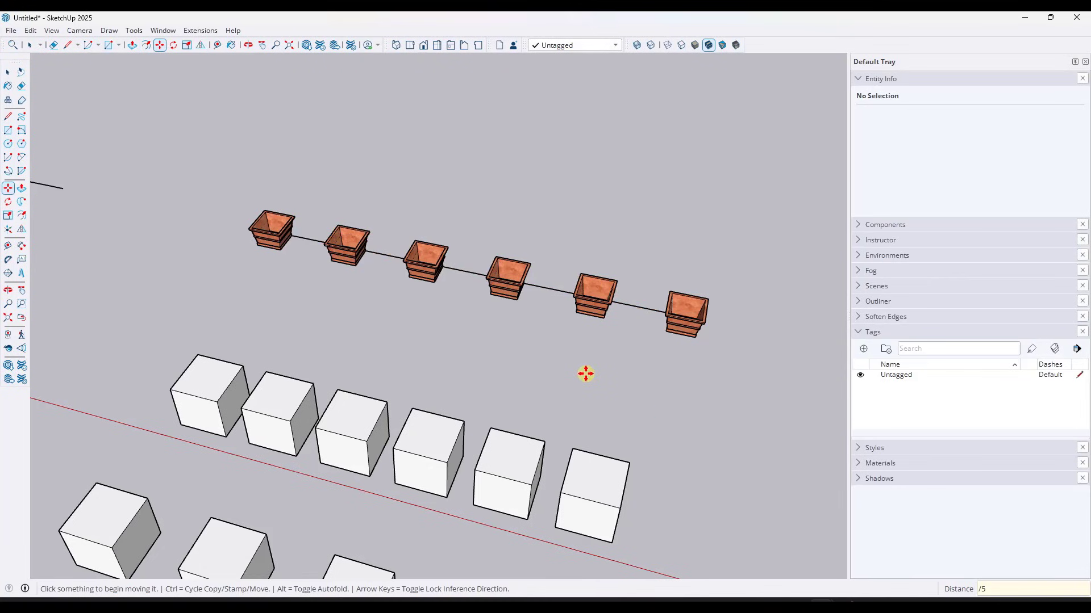
- Copy the first cube of the four-cube row about 30' along the red axis into open space
middle_drag(574, 312, 542, 256)
scroll(542, 256, down, 8)
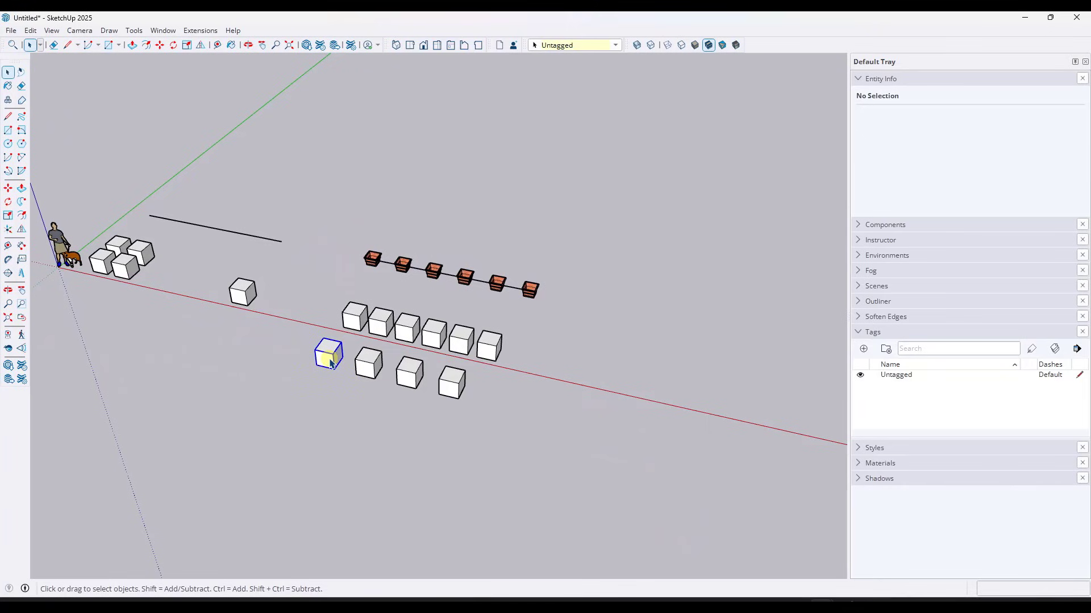
click(332, 364)
key(m)
click(318, 366)
key(ctrl)
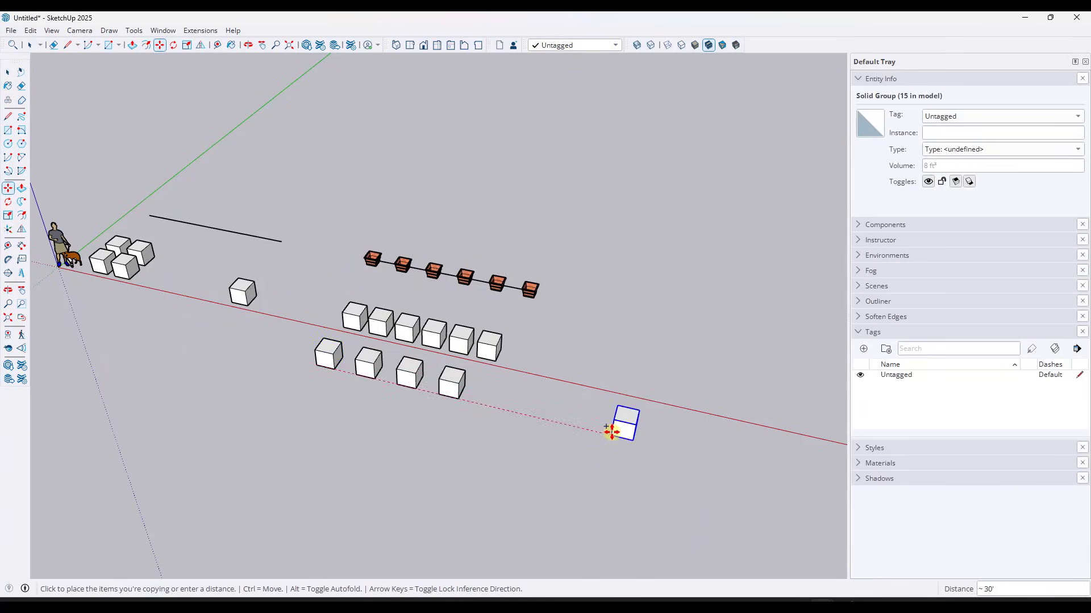
click(611, 432)
- Copy the separate cube a short distance along the red axis and multiply the copy with *5
key(ctrl)
click(611, 436)
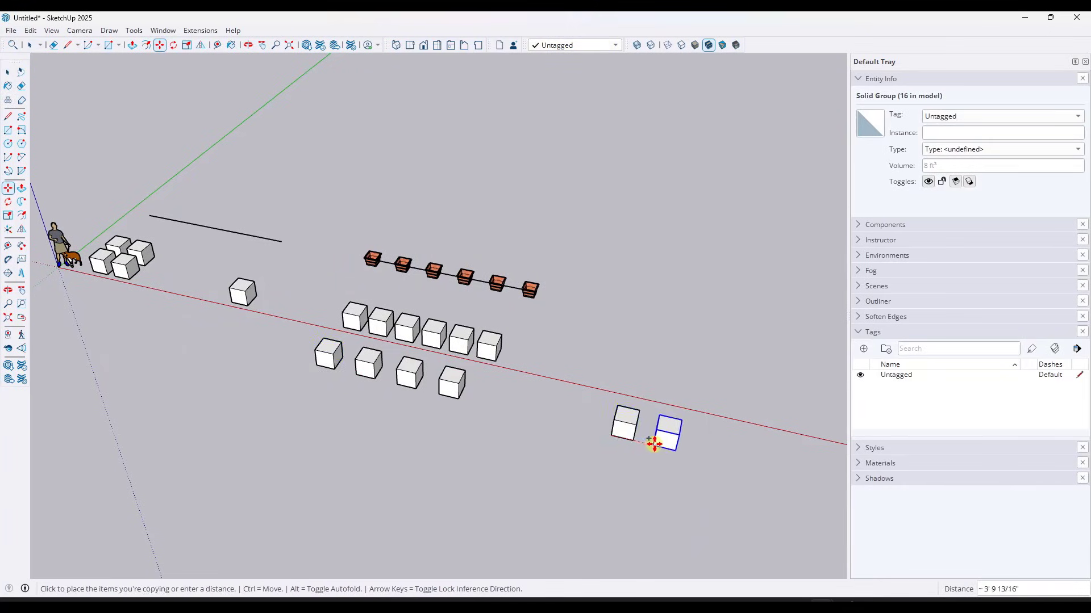
click(650, 445)
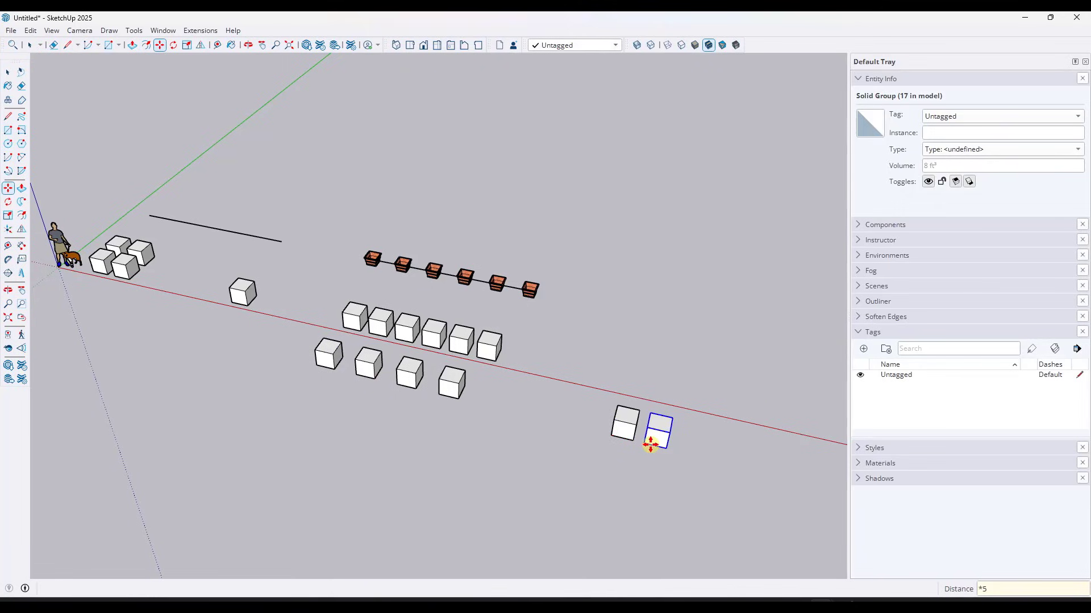
text(*5)
key(Return)
- Copy the whole row of six cubes sideways along the green axis and multiply it with *5 into a grid
key(space)
drag(565, 378, 847, 536)
scroll(754, 413, down, 3)
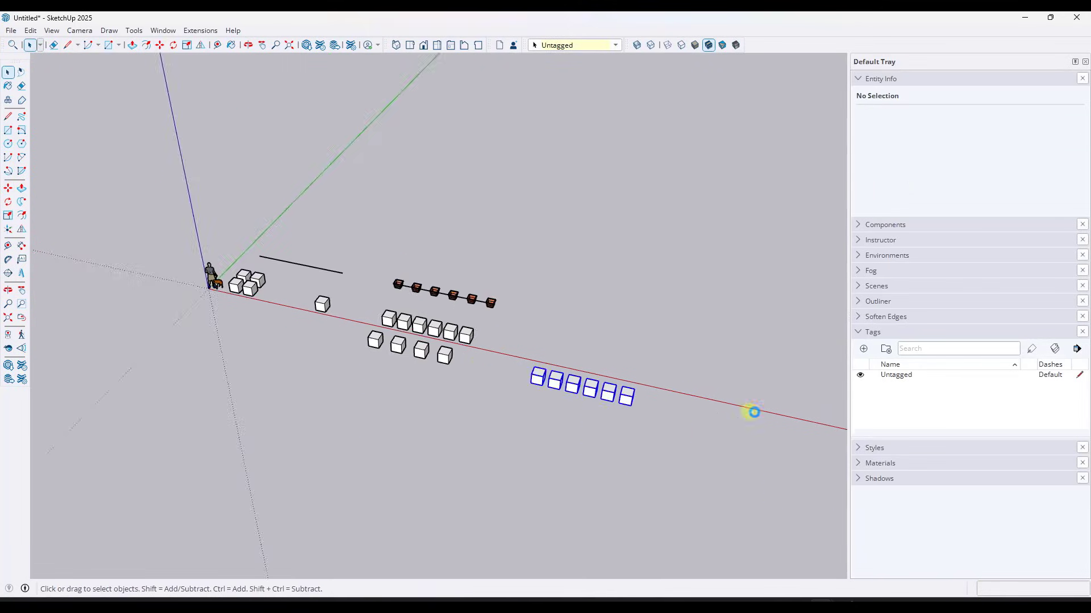
scroll(613, 396, up, 5)
key(m)
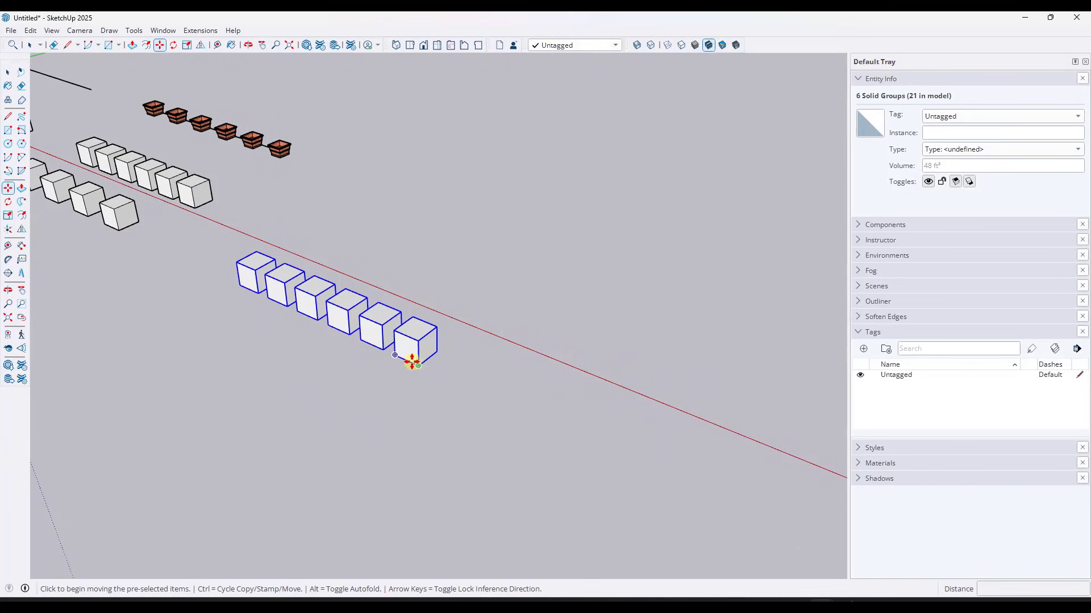
ctrl+click(418, 365)
text(*)
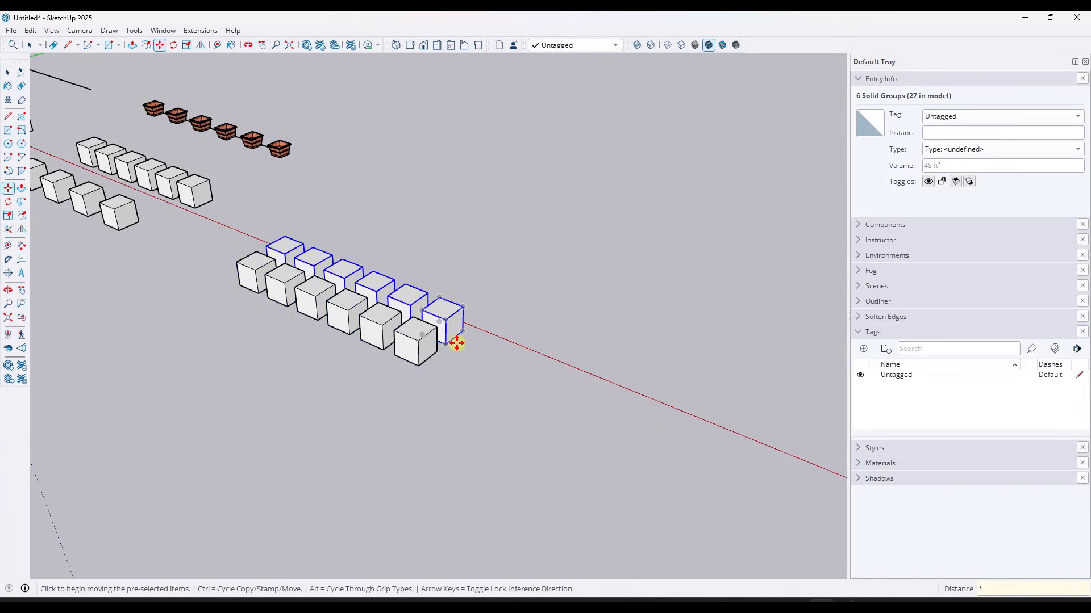
text(5)
key(Return)
- Copy the entire cube grid straight up and multiply it with *5 into a three-dimensional block of cubes
key(space)
drag(230, 164, 622, 425)
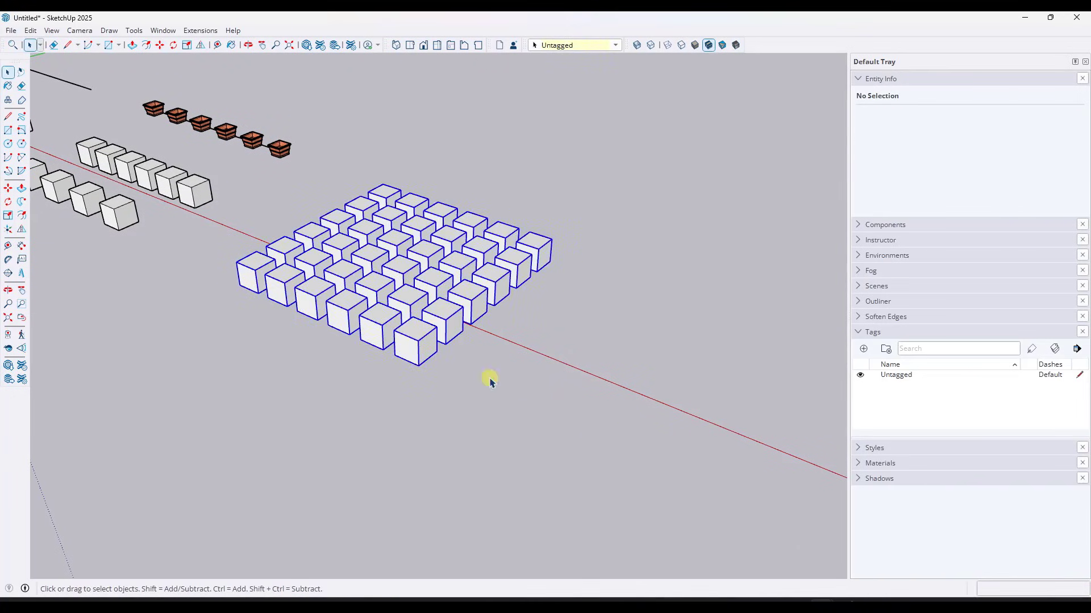
key(m)
ctrl+click(418, 365)
click(419, 329)
middle_drag(419, 327, 454, 274)
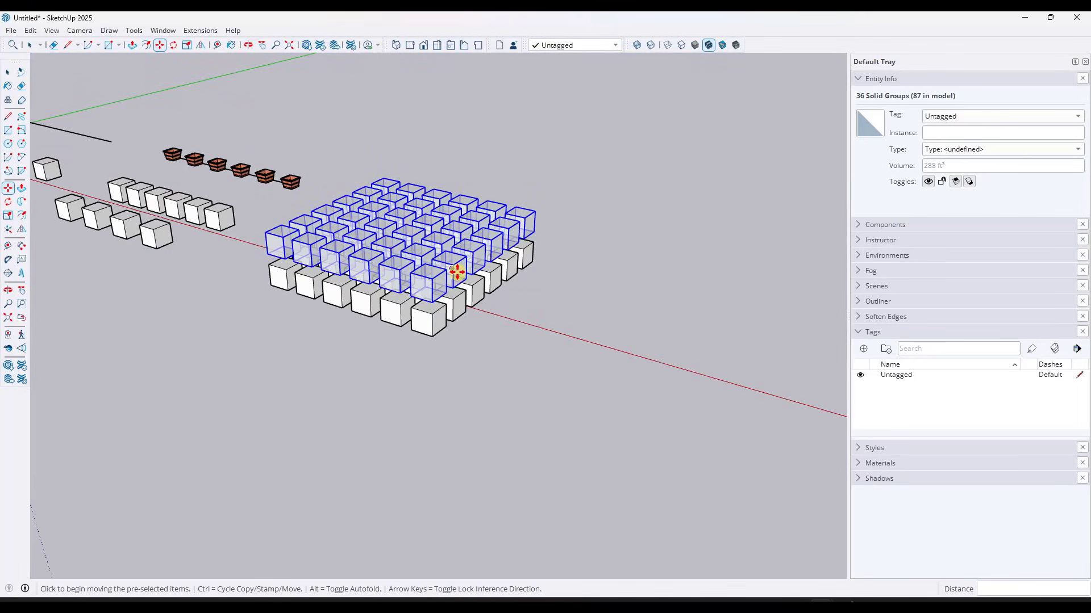
text(*5)
key(Return)
key(space)
scroll(358, 310, down, 3)
middle_drag(359, 310, 374, 238)
scroll(375, 239, up, 3)
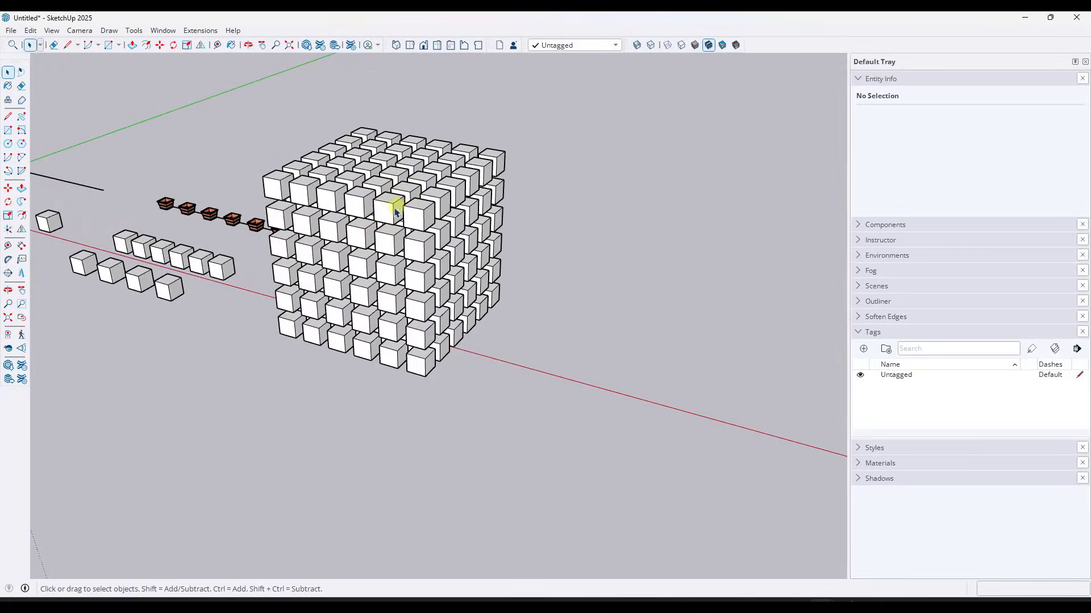
- Examine how the Rotate protractor orients itself on the single cube's faces, the ground and the pots
scroll(390, 210, down, 2)
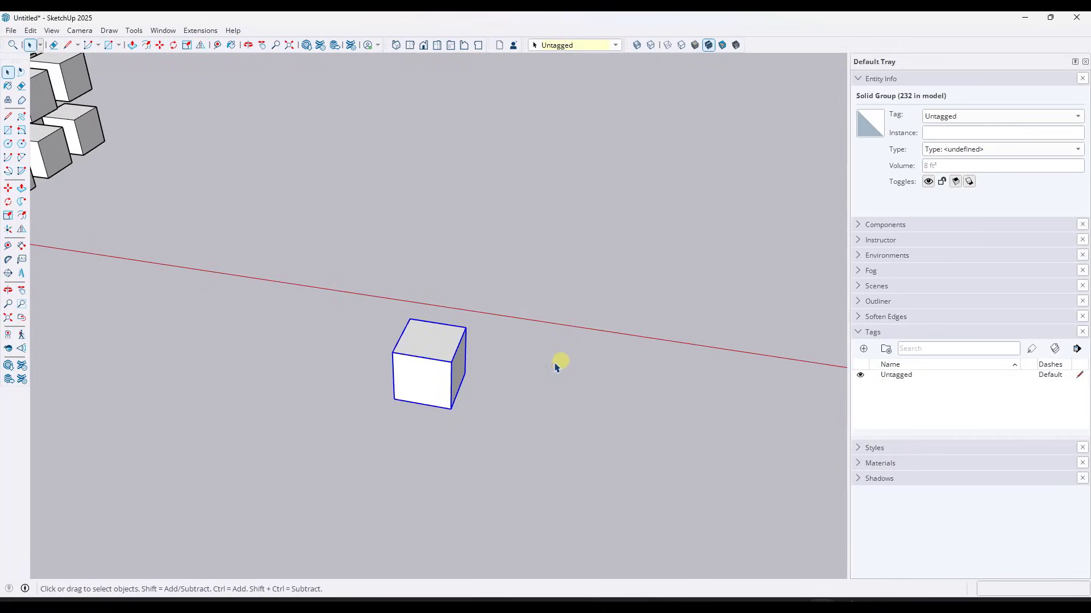
scroll(450, 396, up, 2)
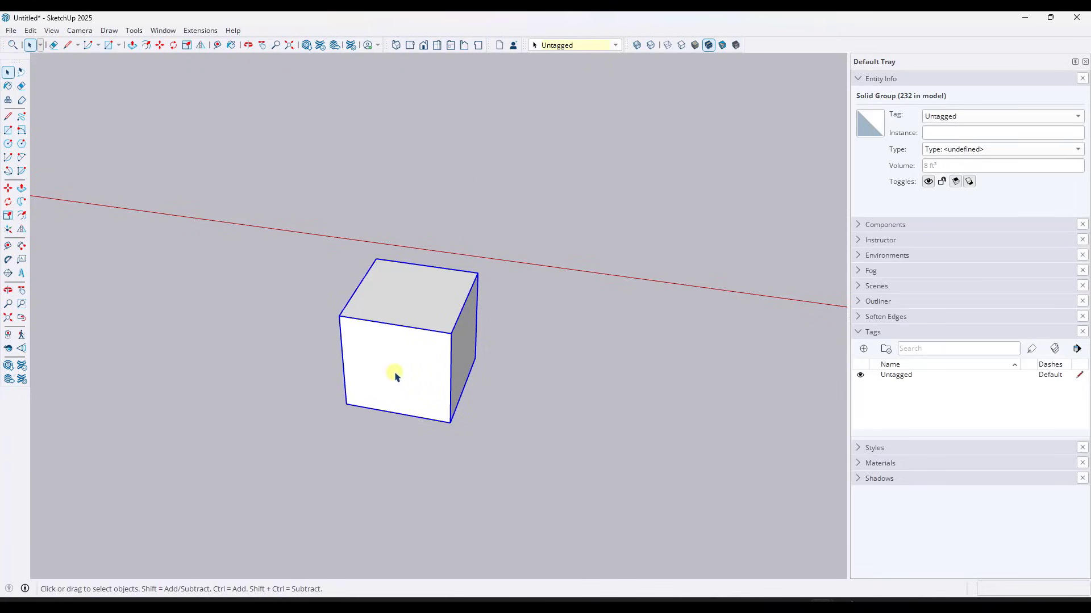
click(7, 202)
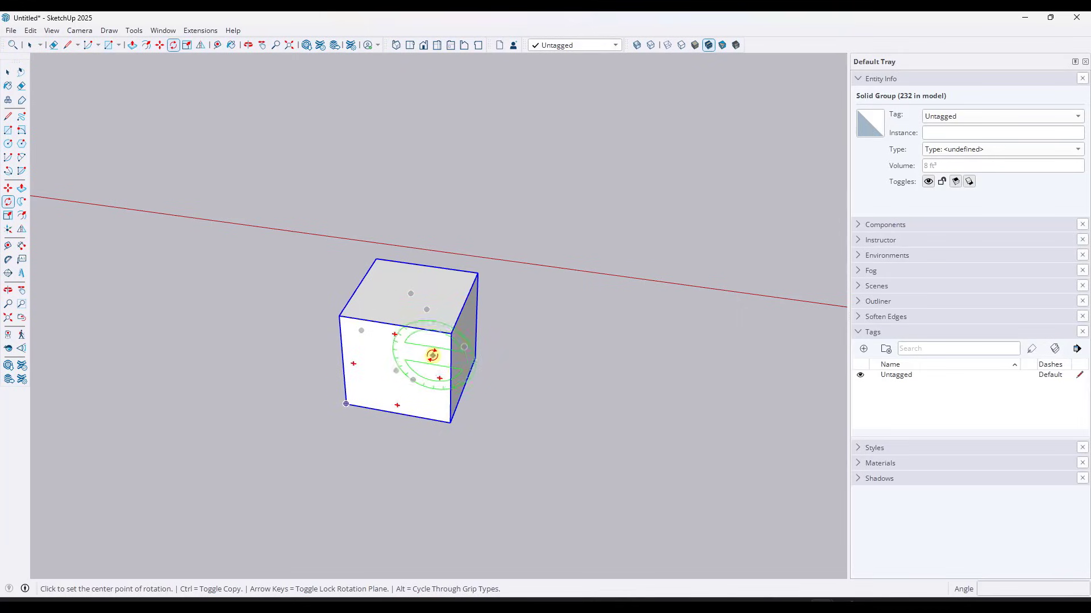
key(space)
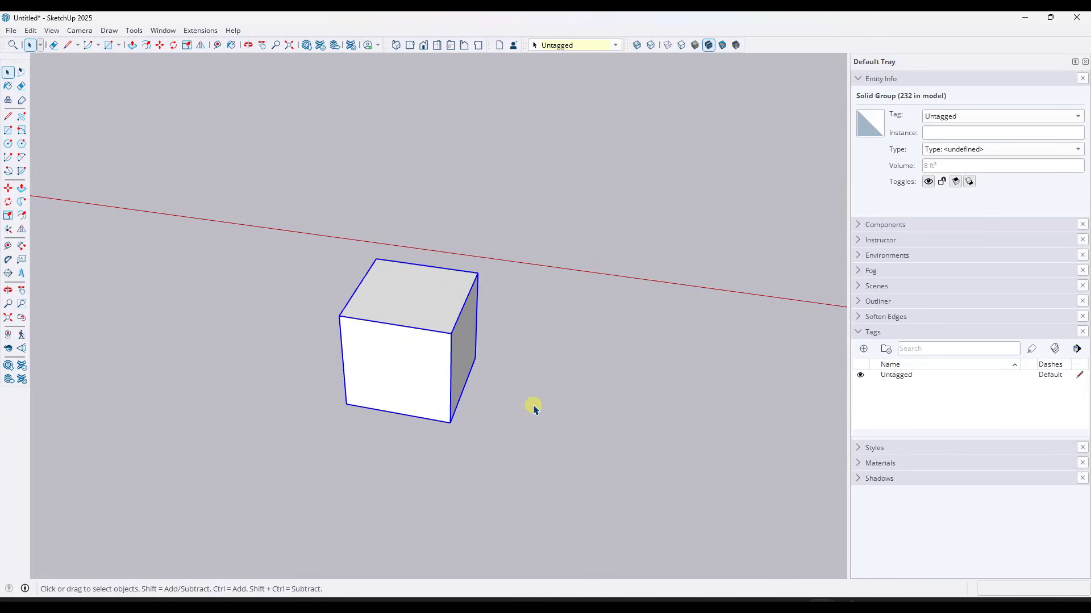
key(q)
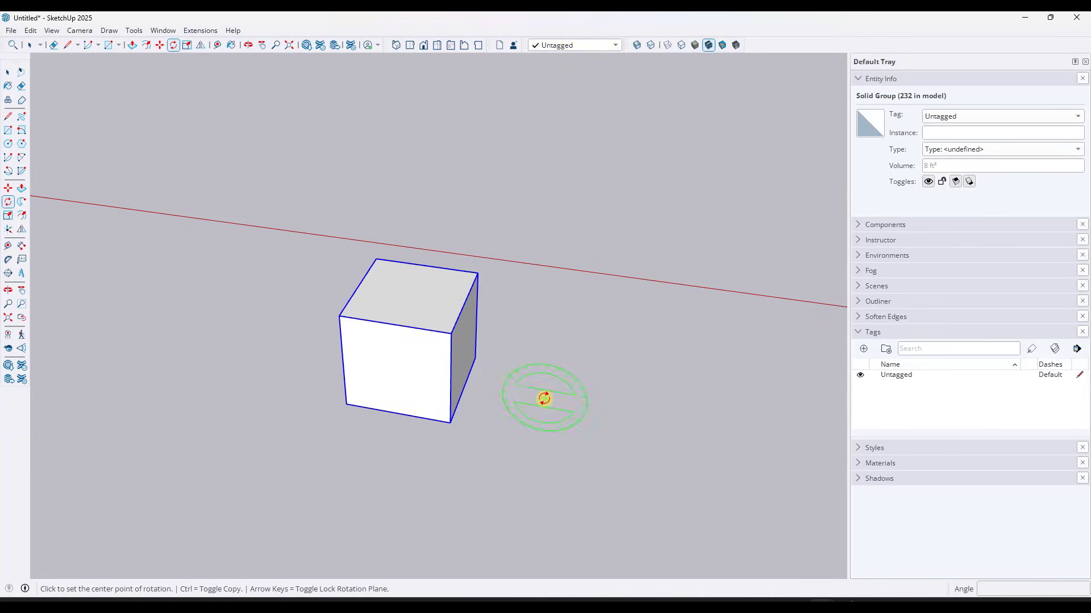
key(space)
key(q)
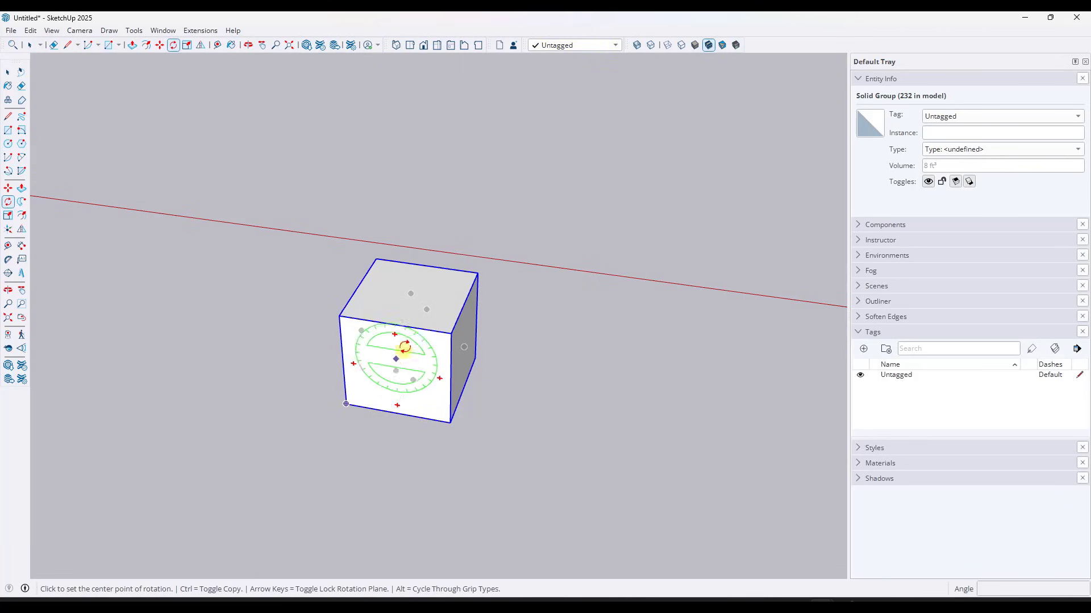
scroll(481, 352, down, 6)
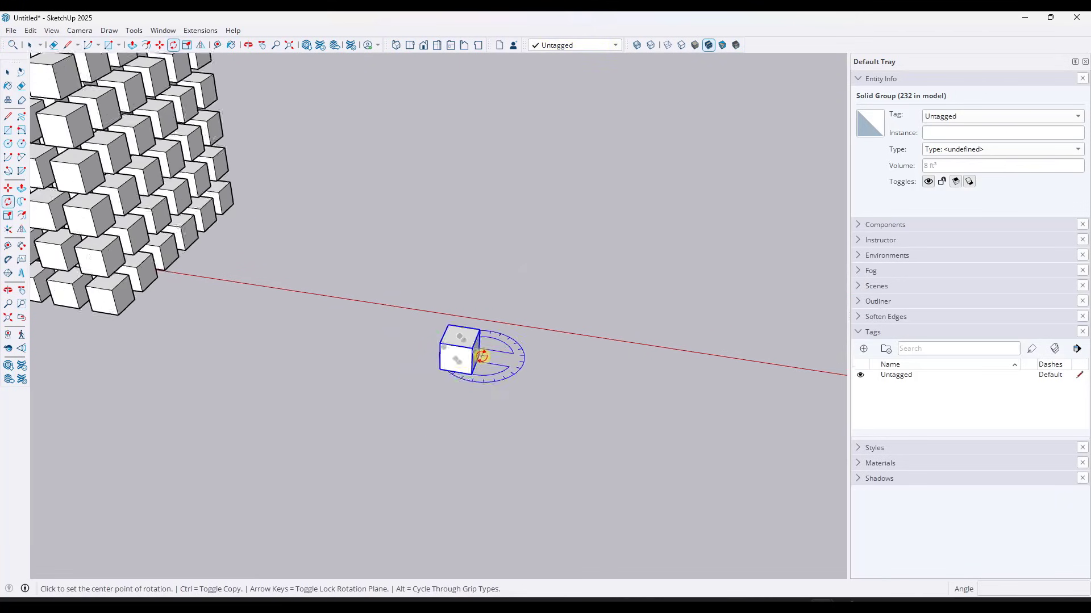
scroll(443, 313, down, 2)
scroll(227, 244, up, 8)
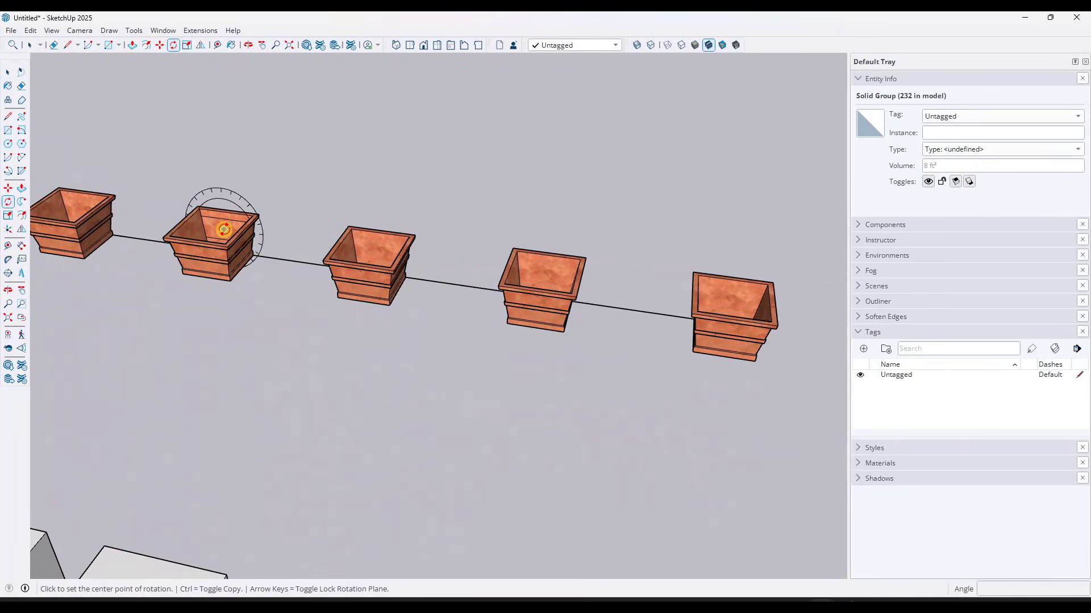
scroll(221, 233, down, 5)
scroll(204, 267, down, 4)
scroll(467, 343, up, 10)
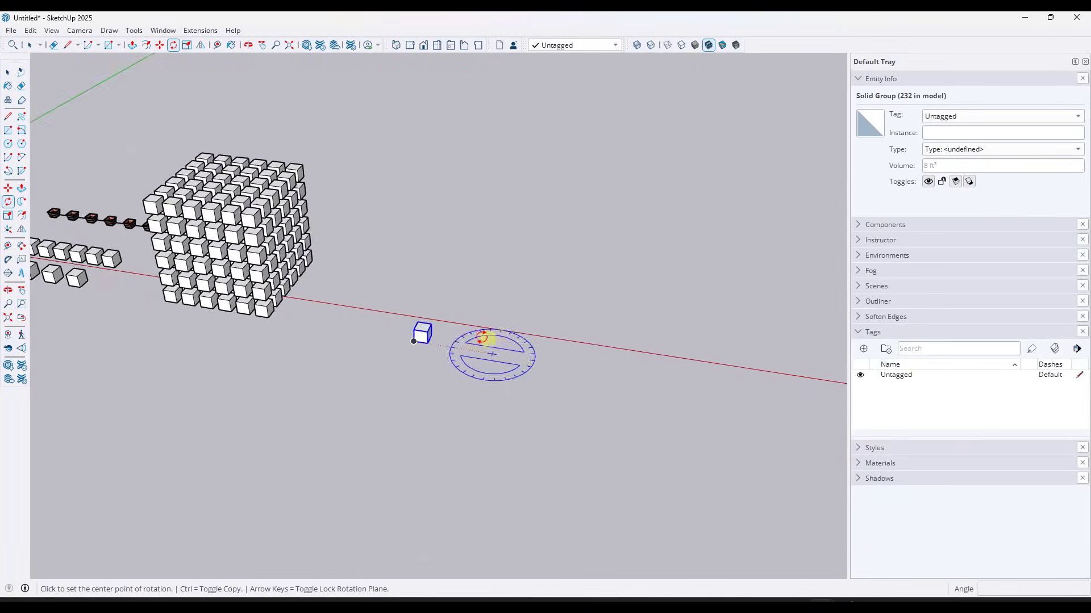
- Rotate the single cube 45° about the vertical blue axis from its lower front corner, starting from its bottom front edge
scroll(458, 310, down, 3)
middle_drag(458, 309, 456, 334)
scroll(436, 397, up, 4)
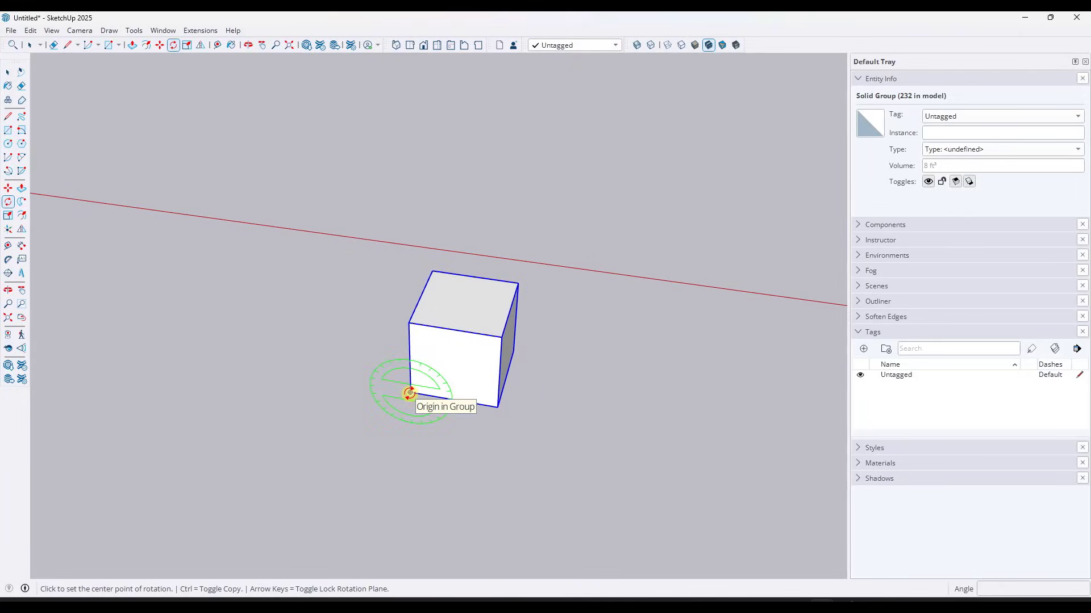
key(Up)
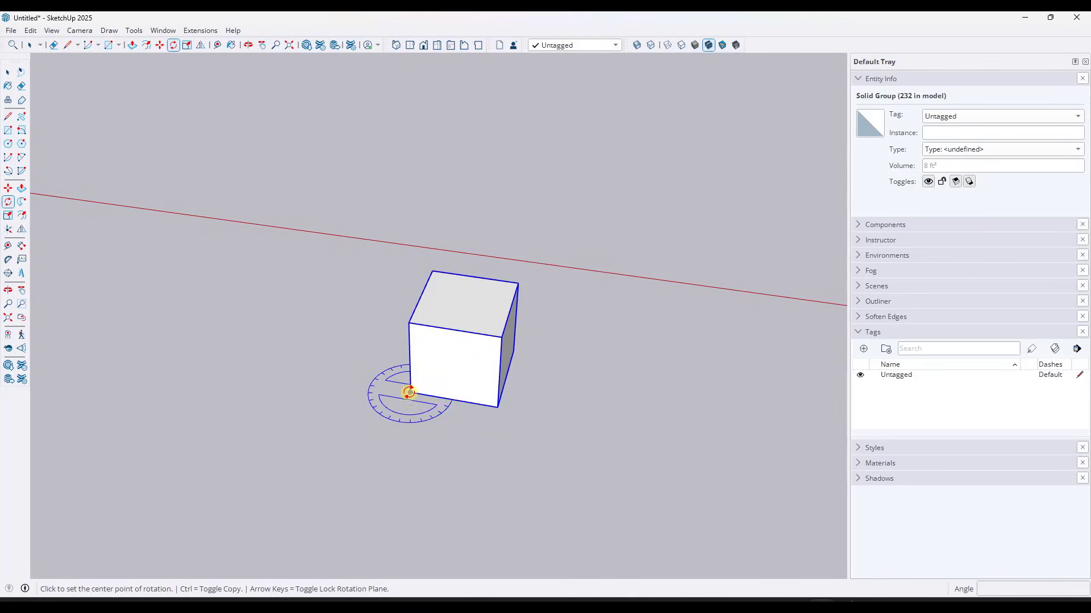
click(410, 391)
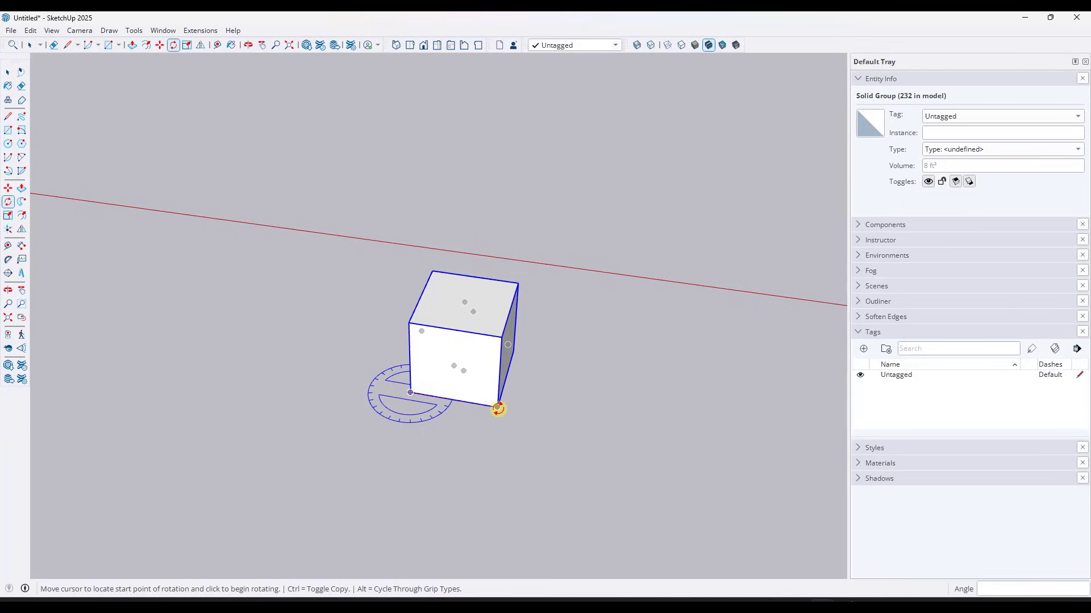
click(497, 408)
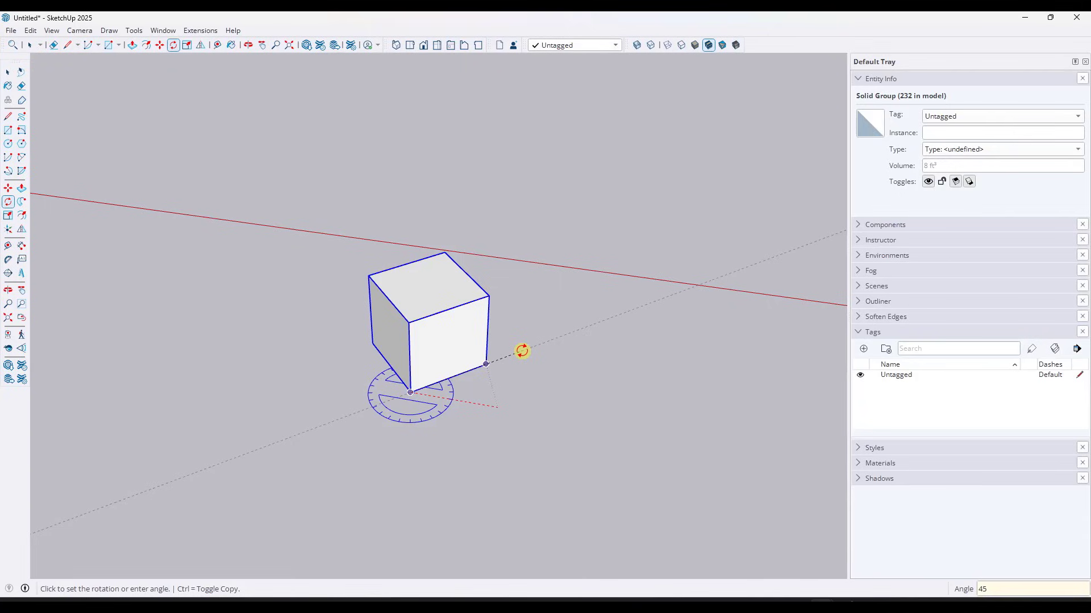
key(Return)
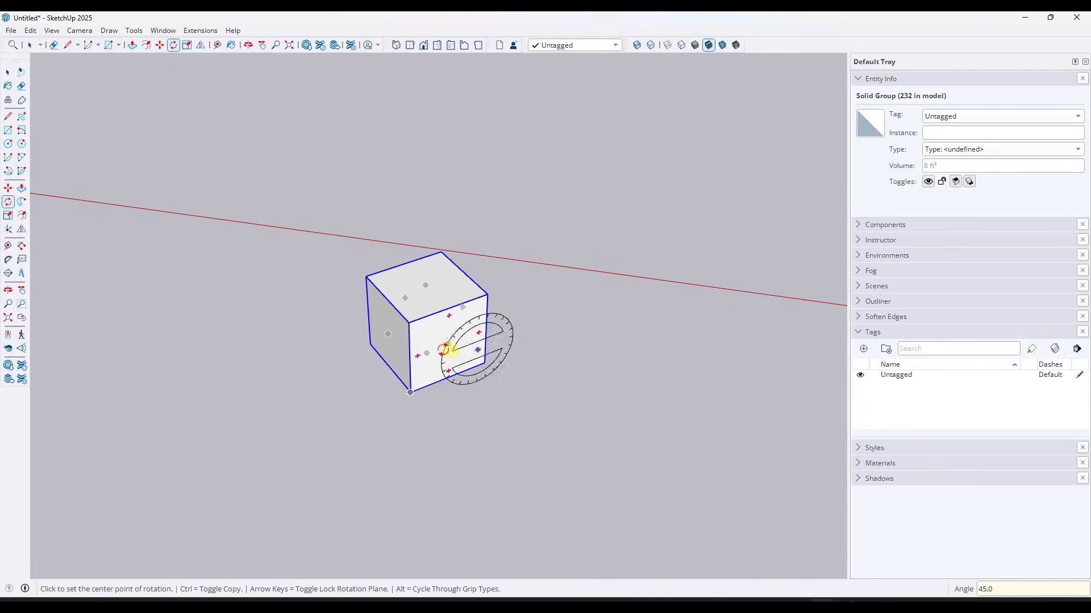
click(411, 391)
click(506, 408)
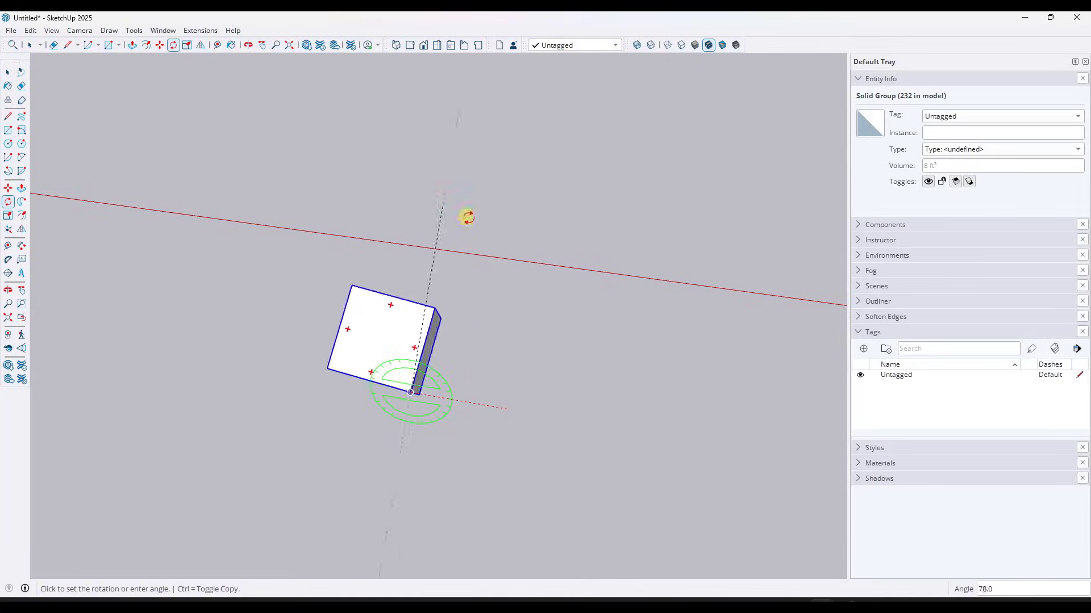
key(space)
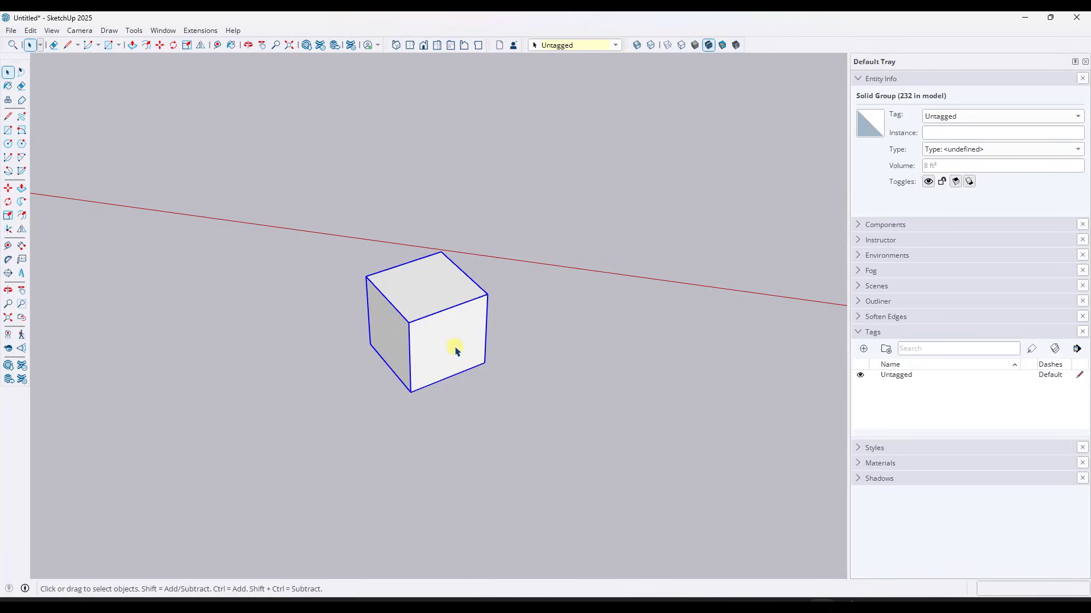
- Tilt the cube 45° in the plane of its front face, pivoting on that face's far bottom corner
key(q)
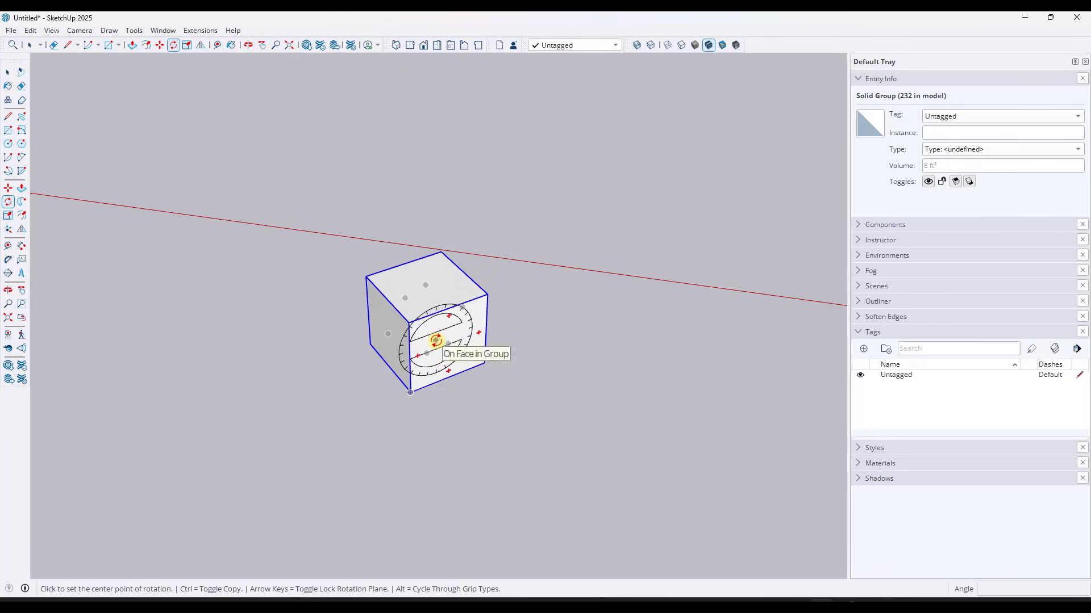
click(484, 362)
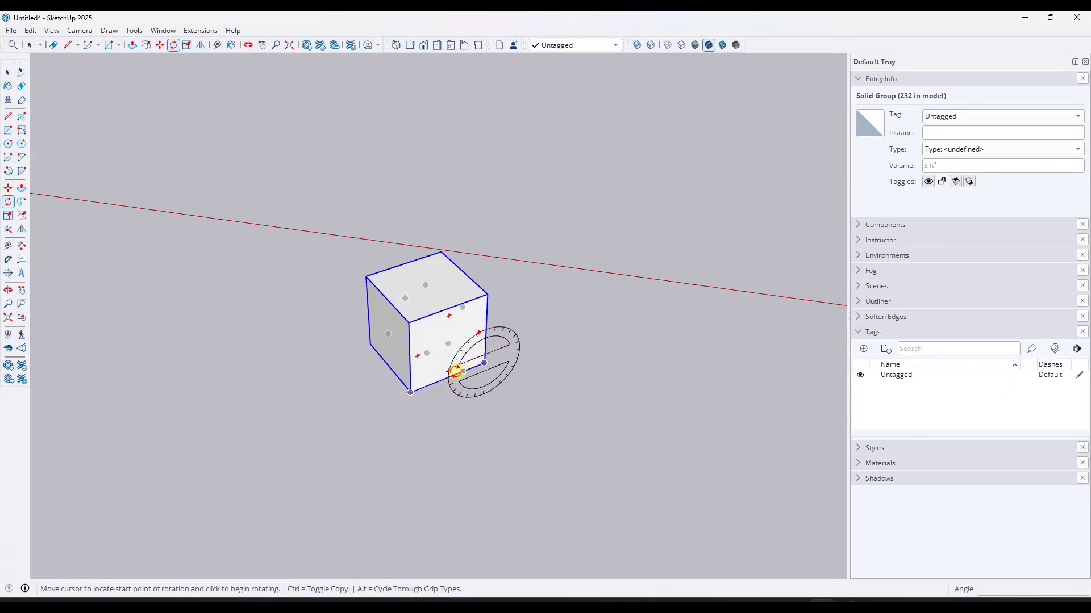
click(427, 384)
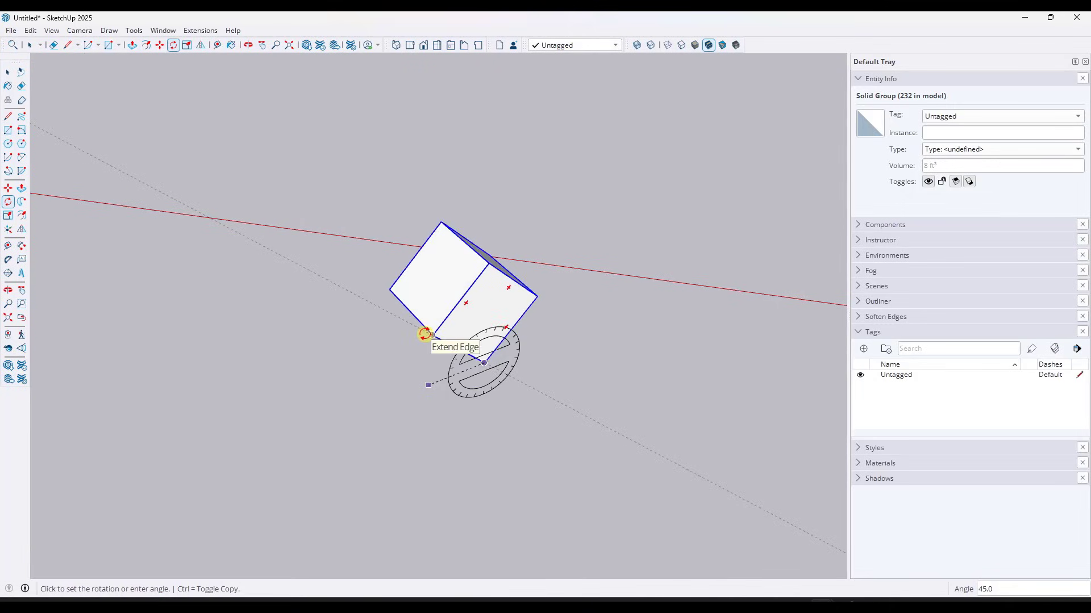
click(431, 336)
- Draw a circle with a radius of about 4' 6" on the ground beside the tilted cube
scroll(551, 385, down, 3)
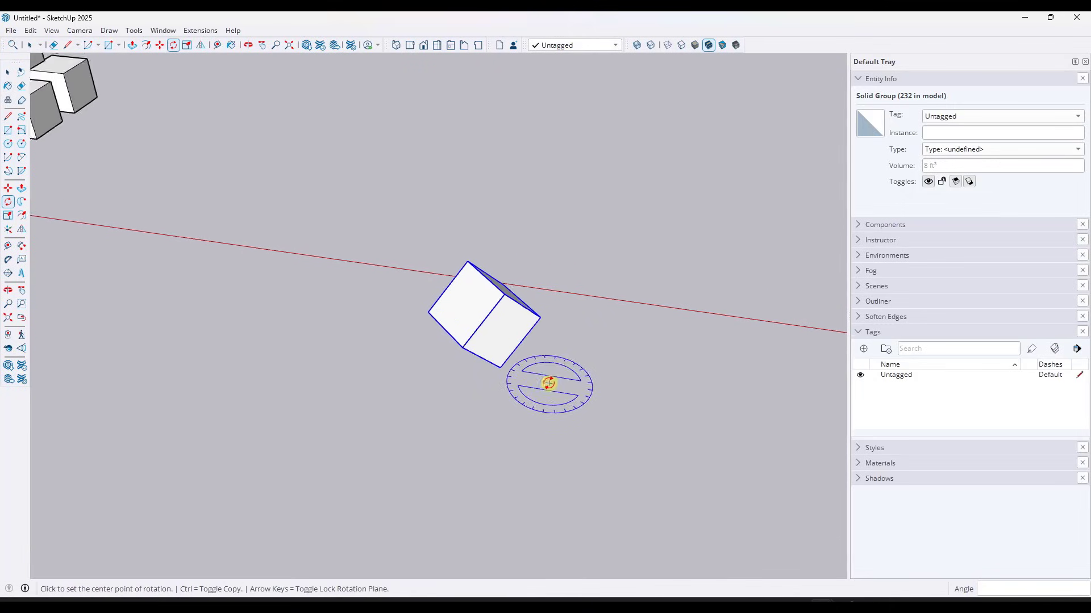
middle_drag(480, 349, 479, 372)
key(space)
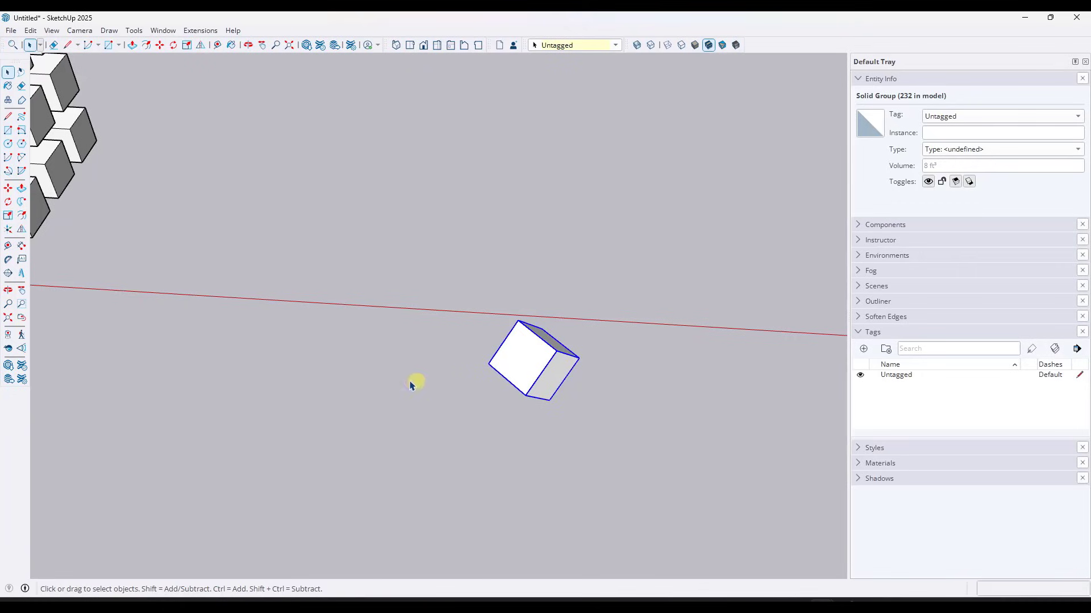
key(c)
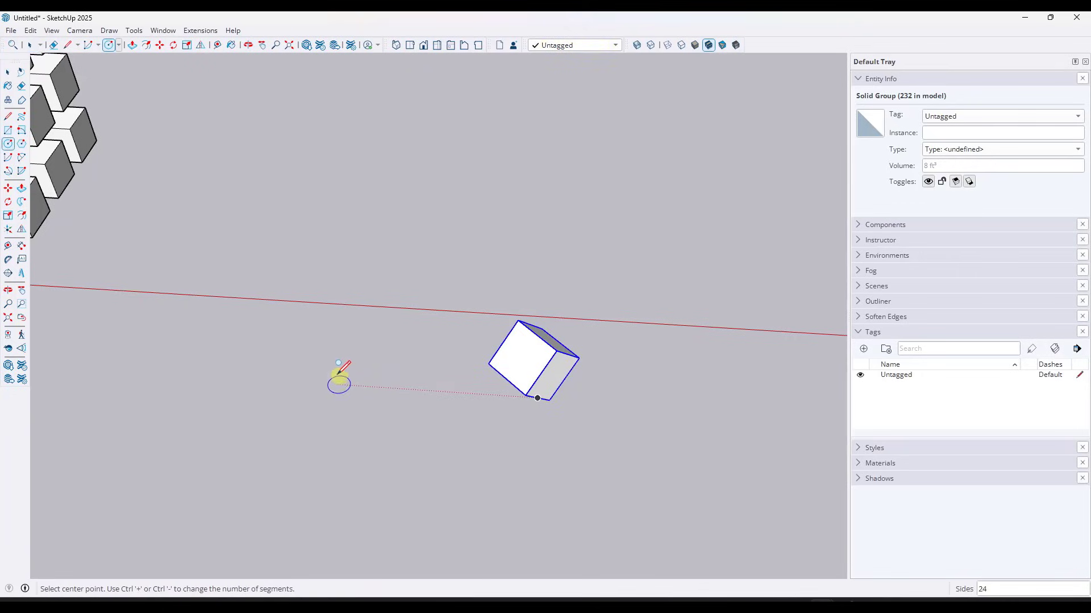
click(335, 384)
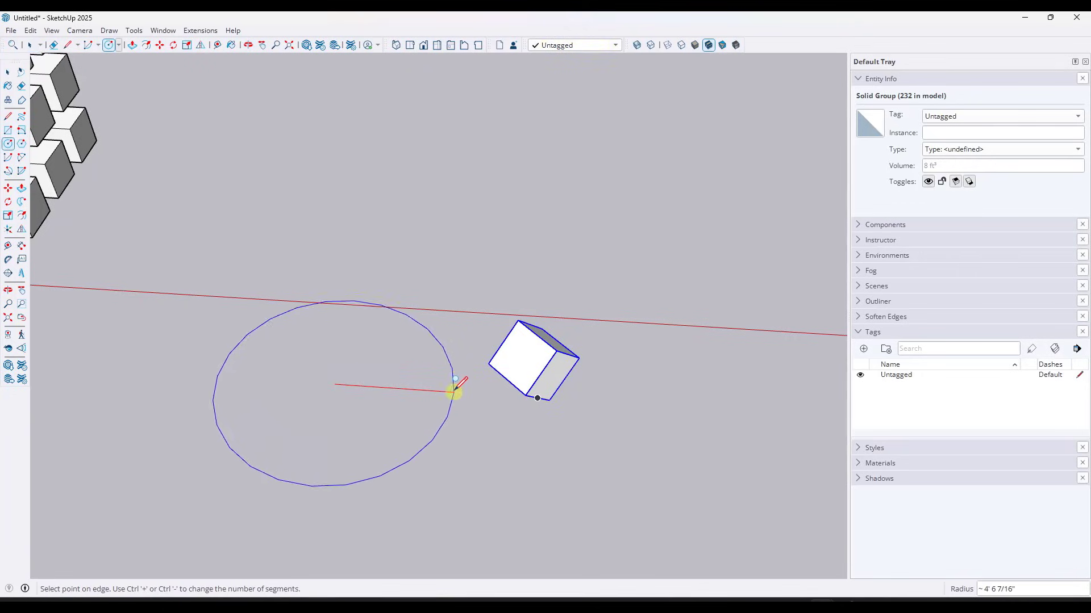
click(454, 391)
key(space)
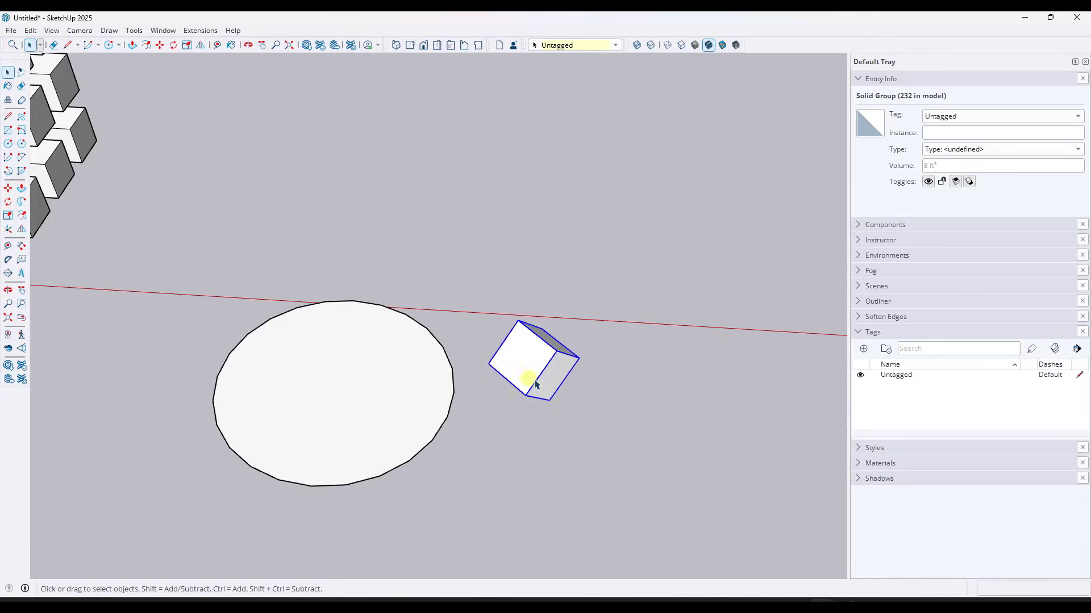
- Mark the circle's center point with Find Center and reselect the tilted cube
right_click(454, 373)
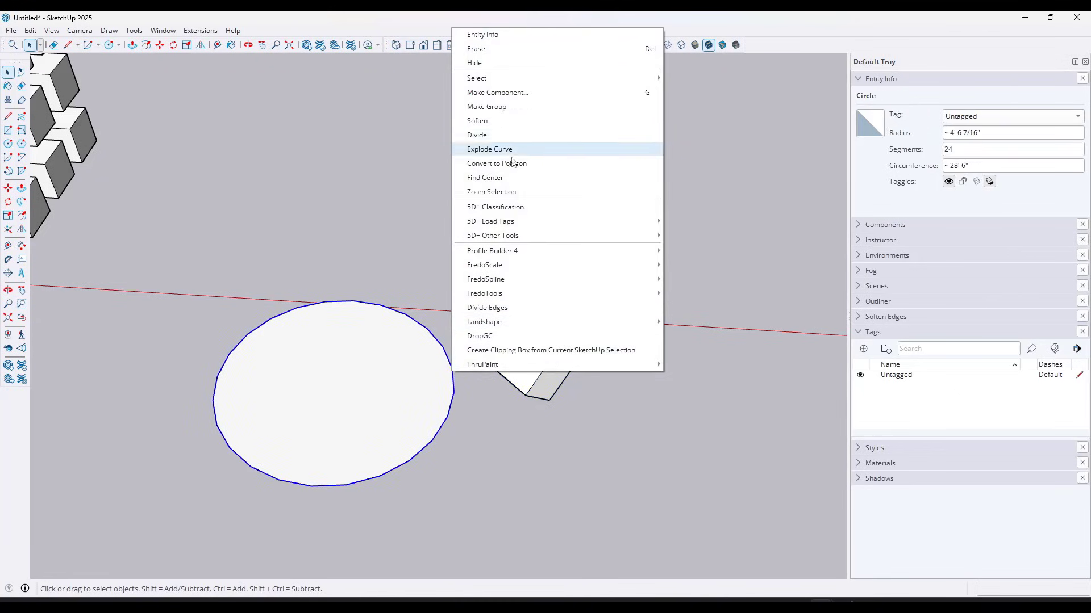
click(508, 178)
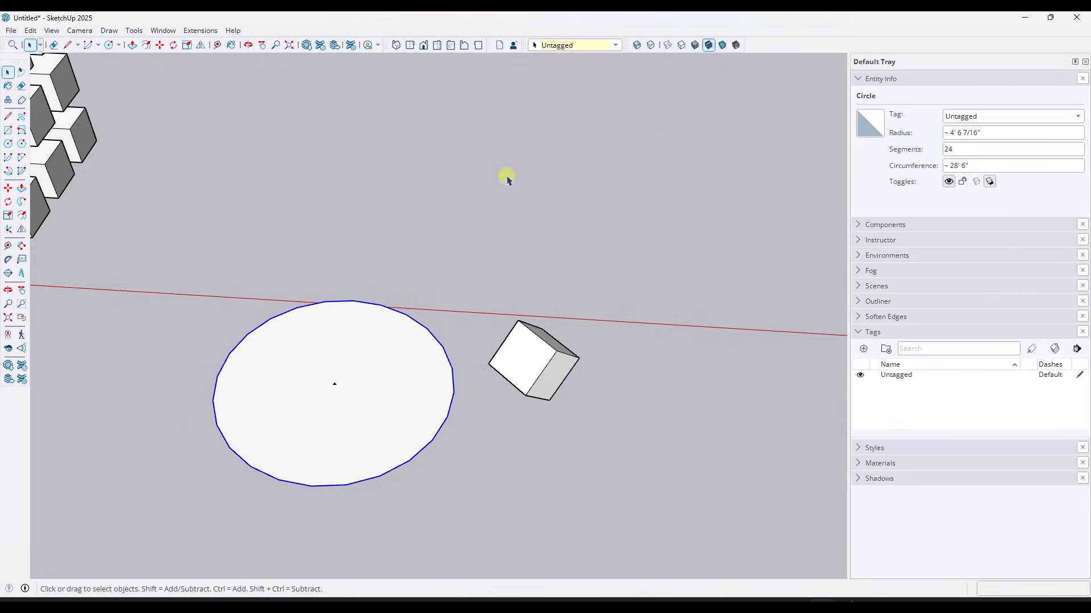
click(518, 366)
key(q)
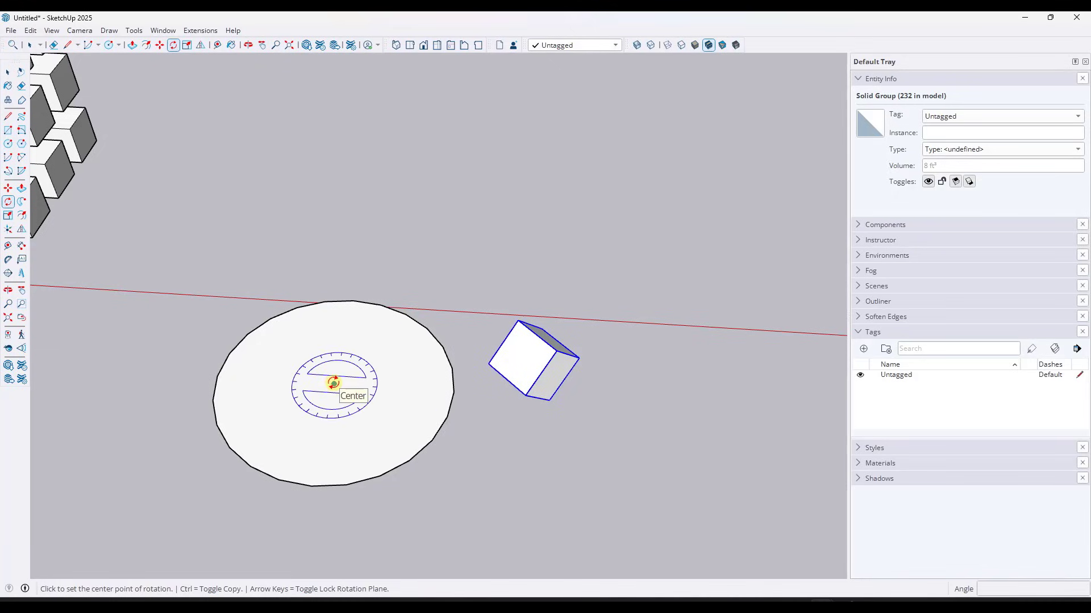
click(334, 384)
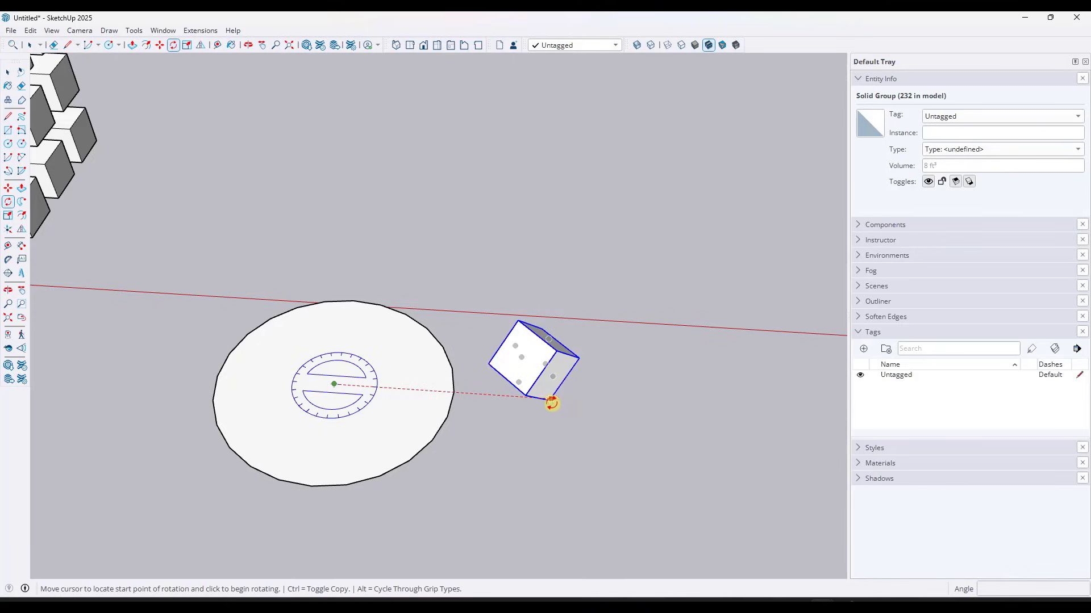
click(550, 402)
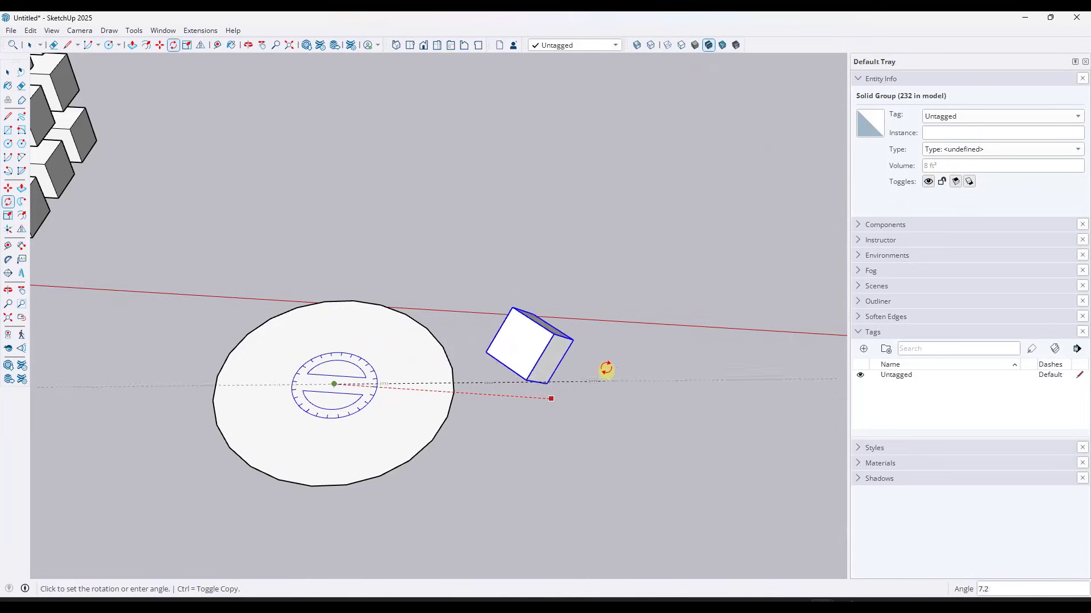
key(space)
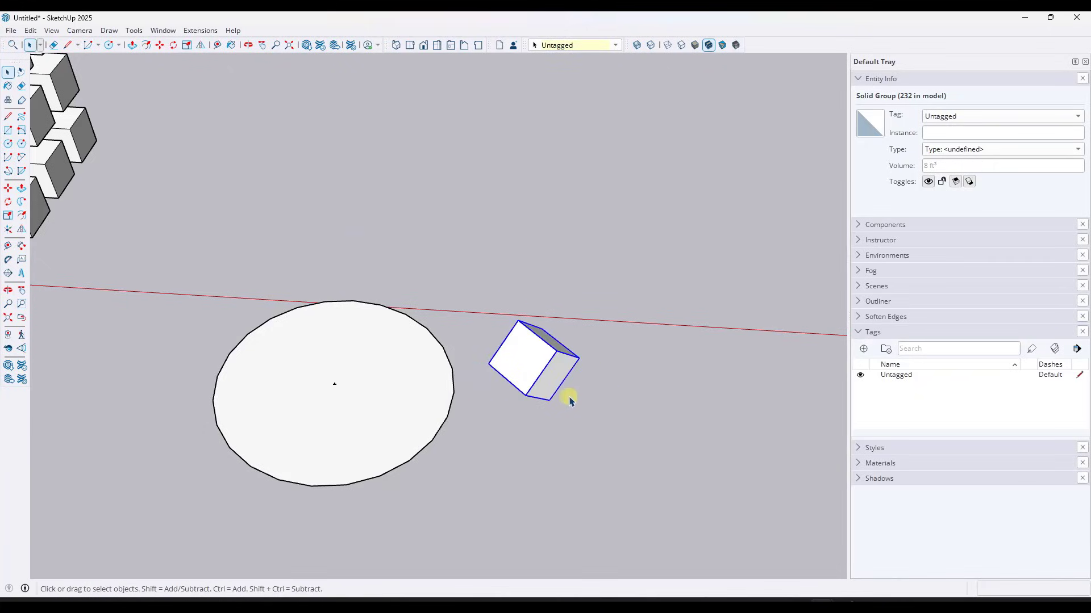
middle_drag(567, 393, 575, 404)
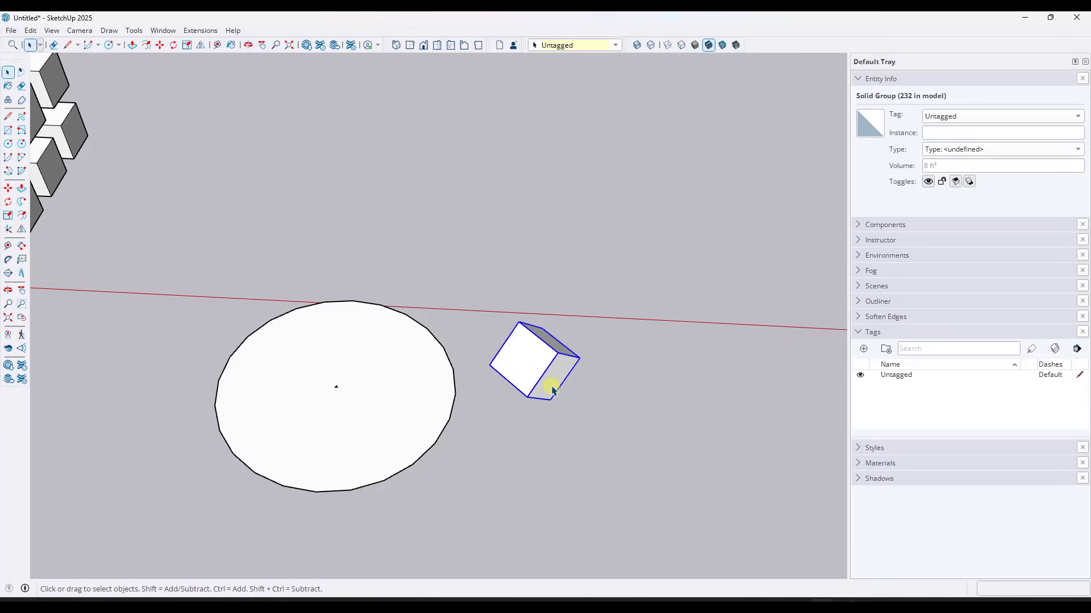
- Make a rotated copy of the tilted cube at 30° about the circle's center, starting from the cube's bottom corner
key(q)
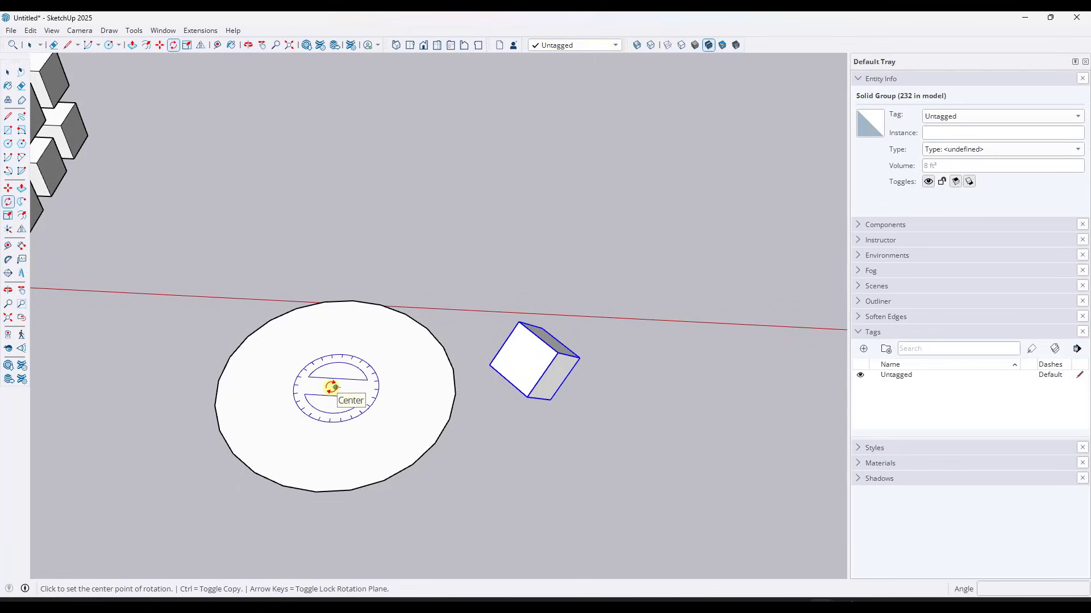
click(336, 387)
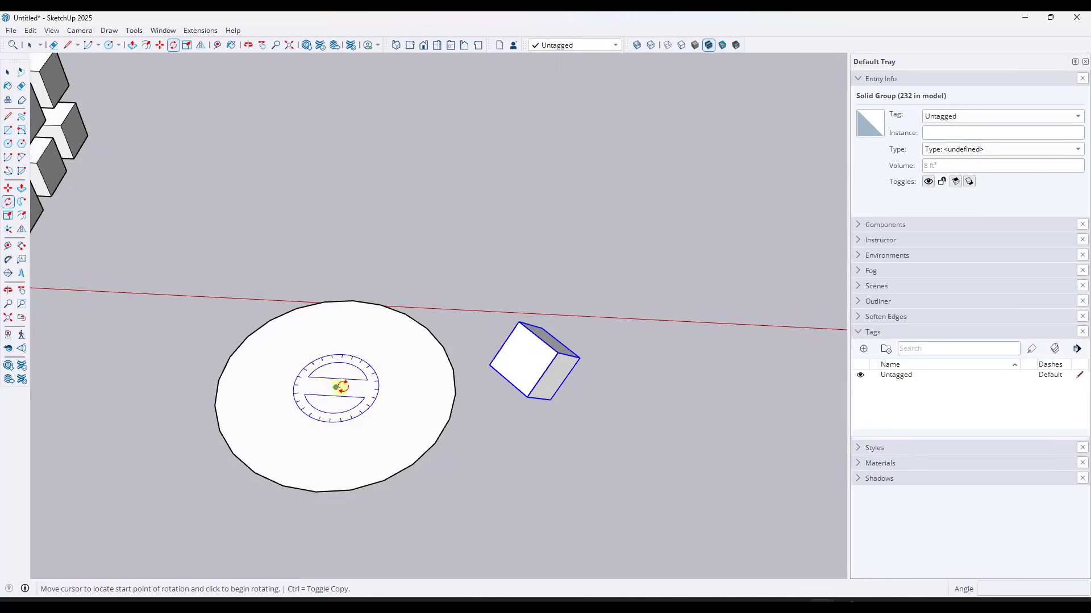
click(551, 400)
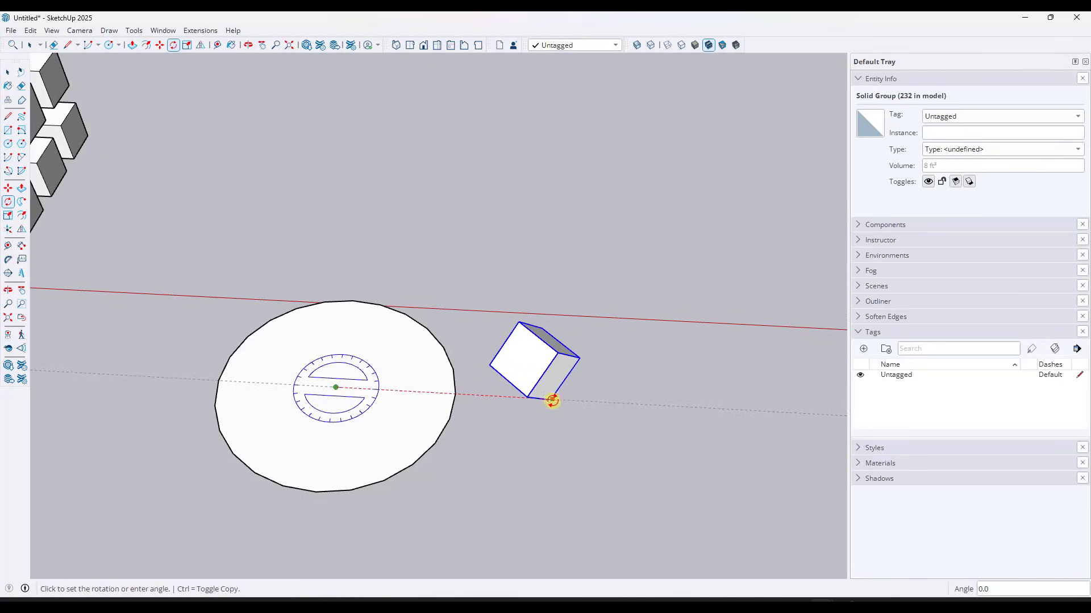
key(ctrl)
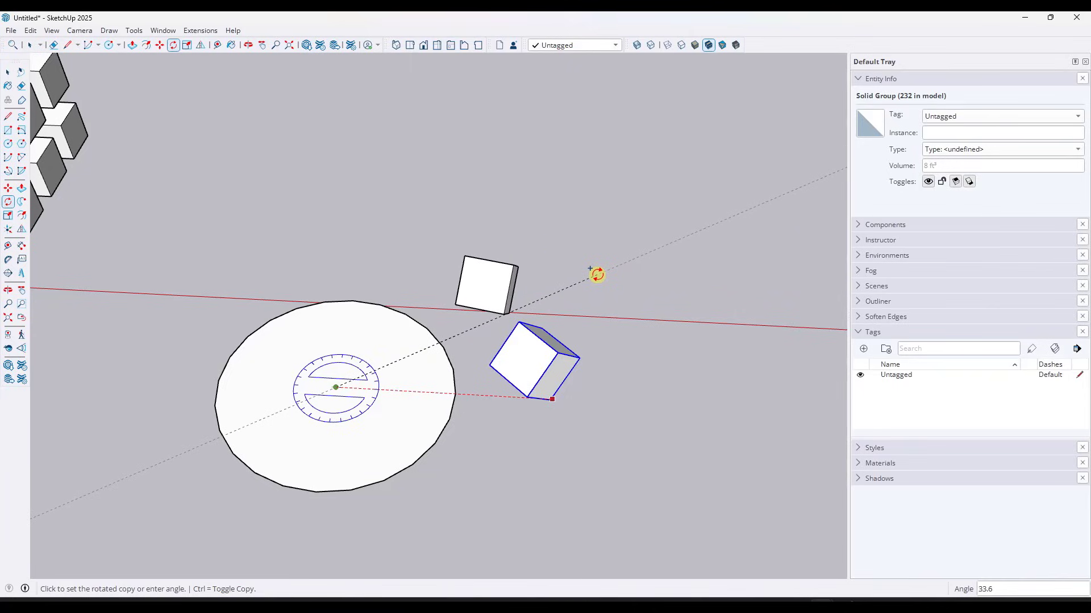
key(Return)
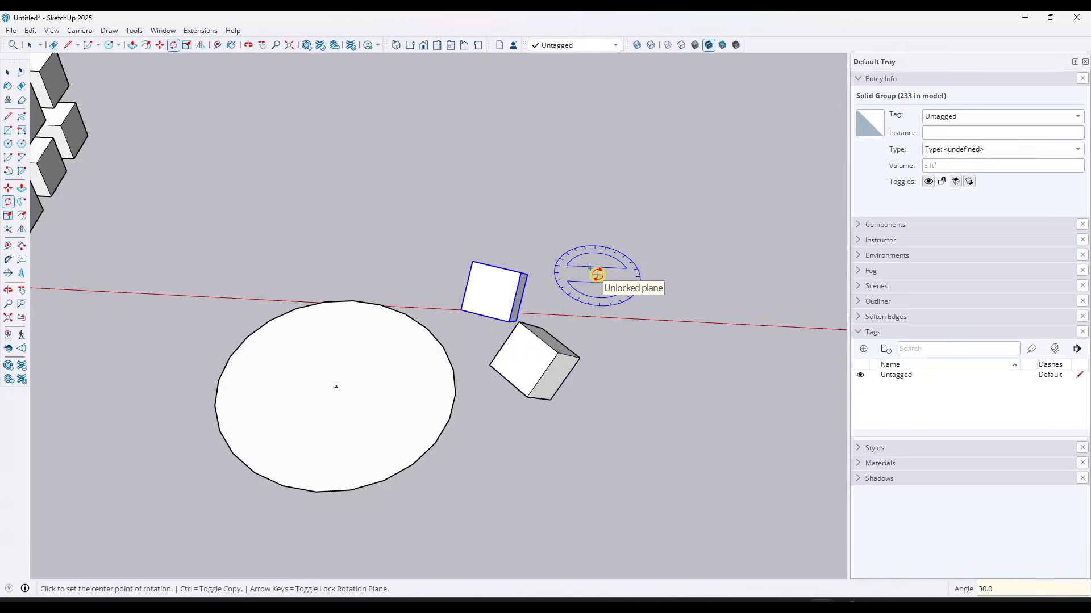
- Multiply the rotated cube copy around the circle with *10 and extend it to a full ring with *11
text(*)
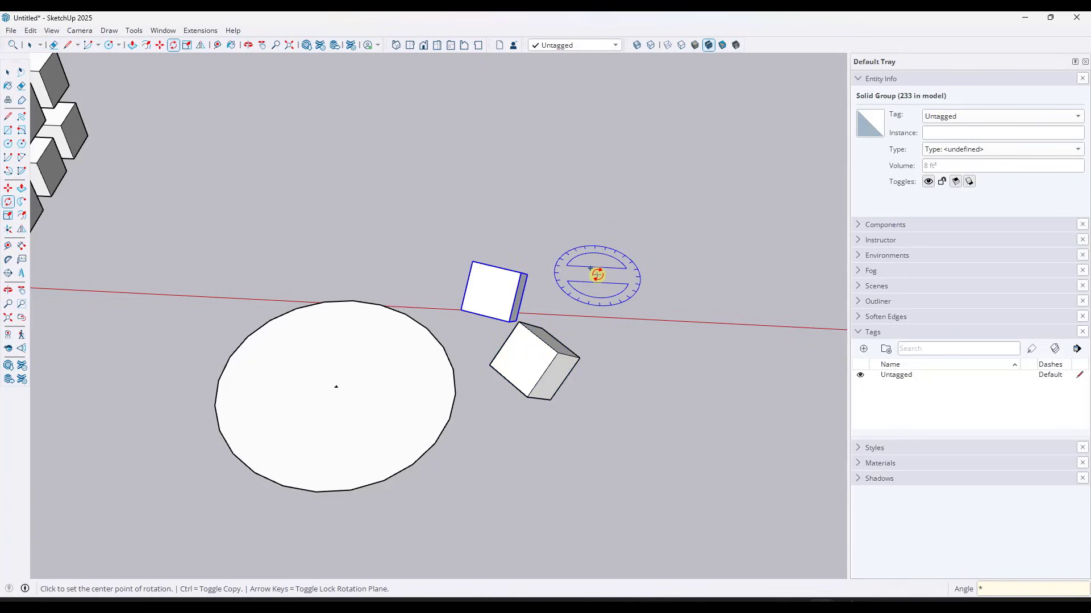
key(Return)
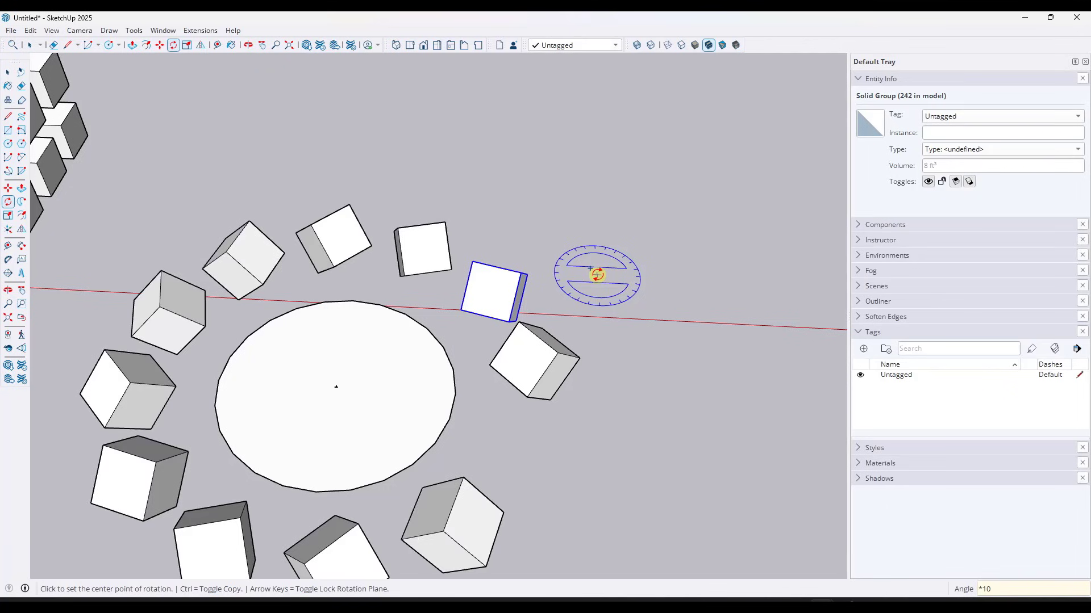
text(*11)
key(Return)
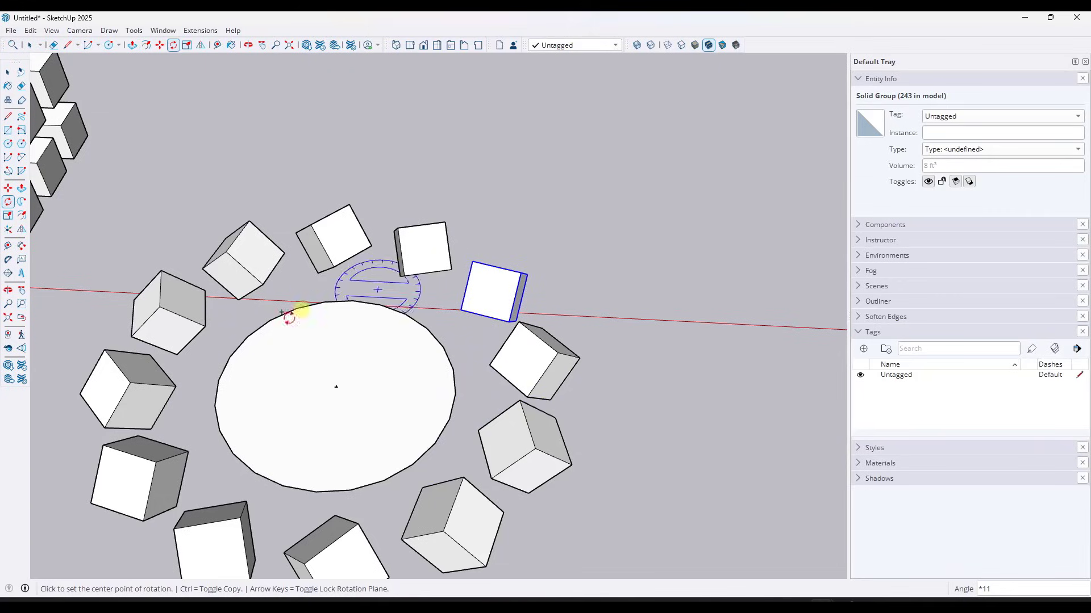
scroll(273, 378, down, 8)
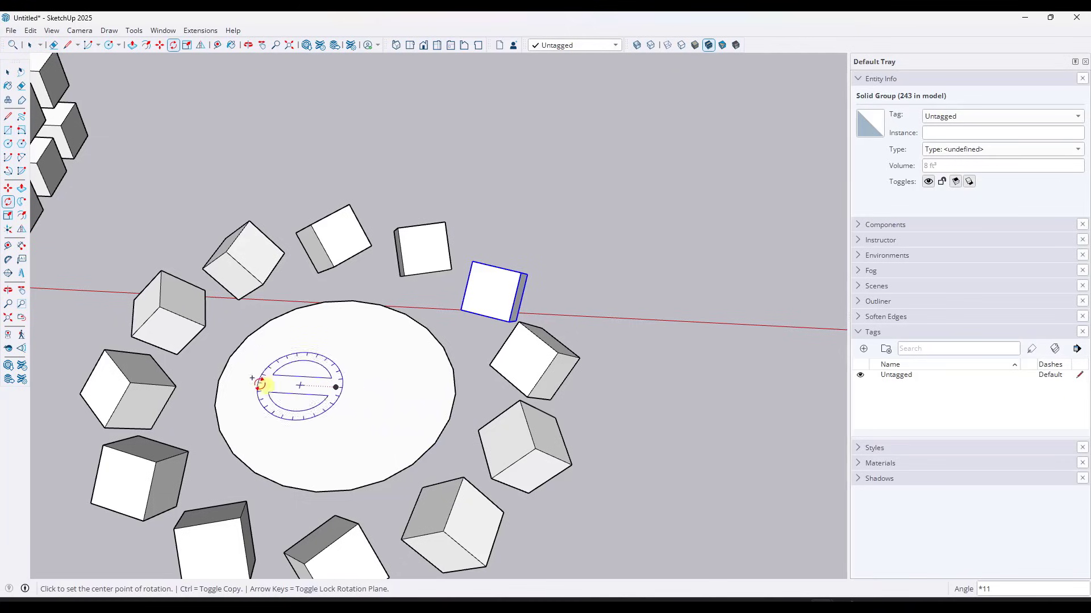
key(space)
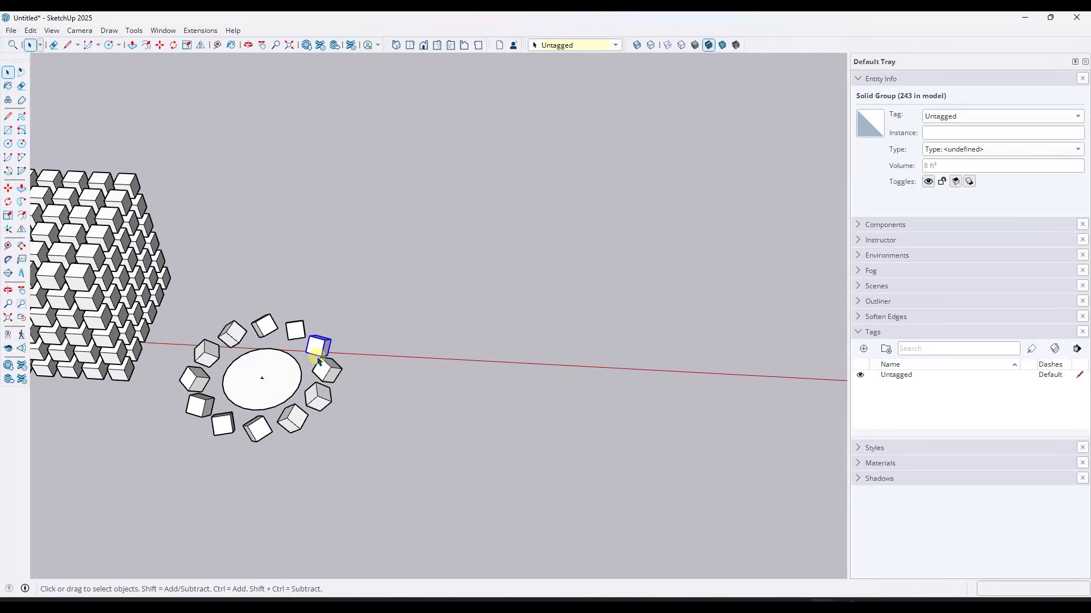
- Copy the selected cube of the ring about 22' 5" along the red axis, away from the circle
key(m)
click(321, 357)
key(ctrl)
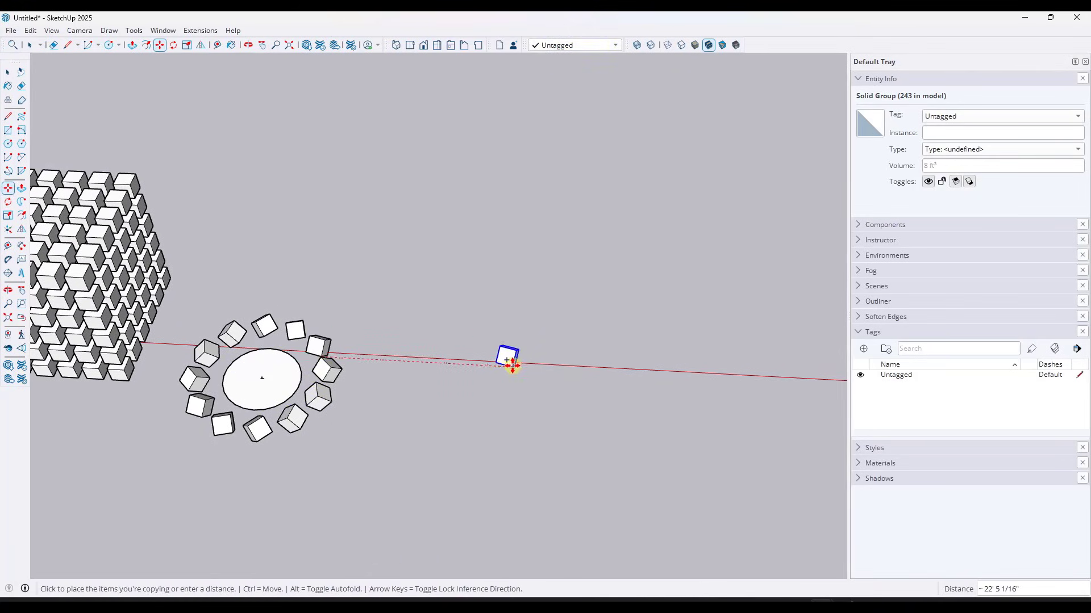
click(512, 364)
- Make a rotated copy of the new cube at 125° about a point on the red axis beyond it
key(q)
click(628, 369)
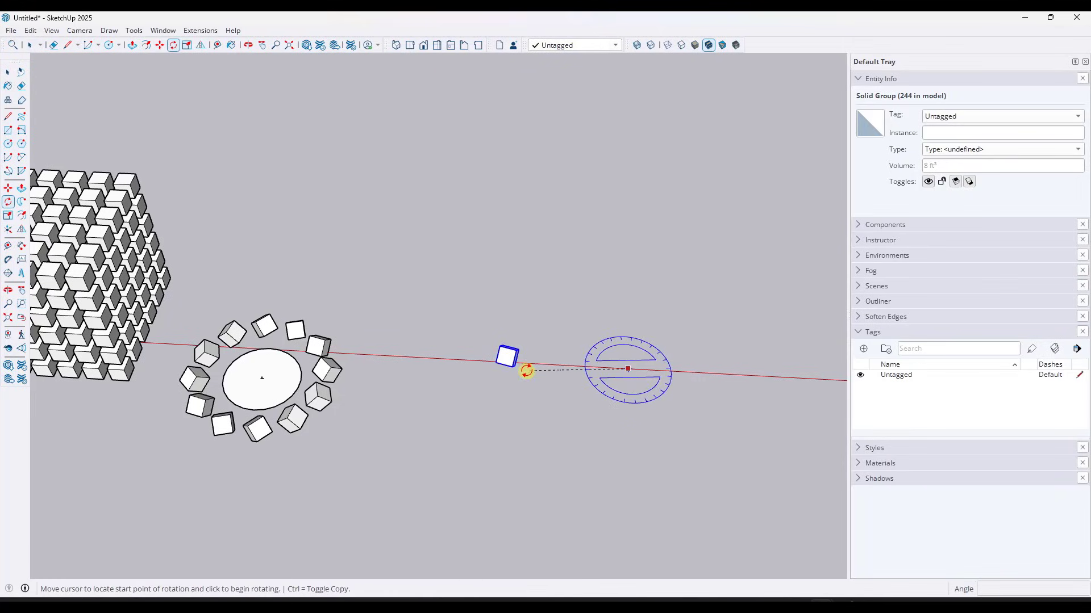
click(530, 365)
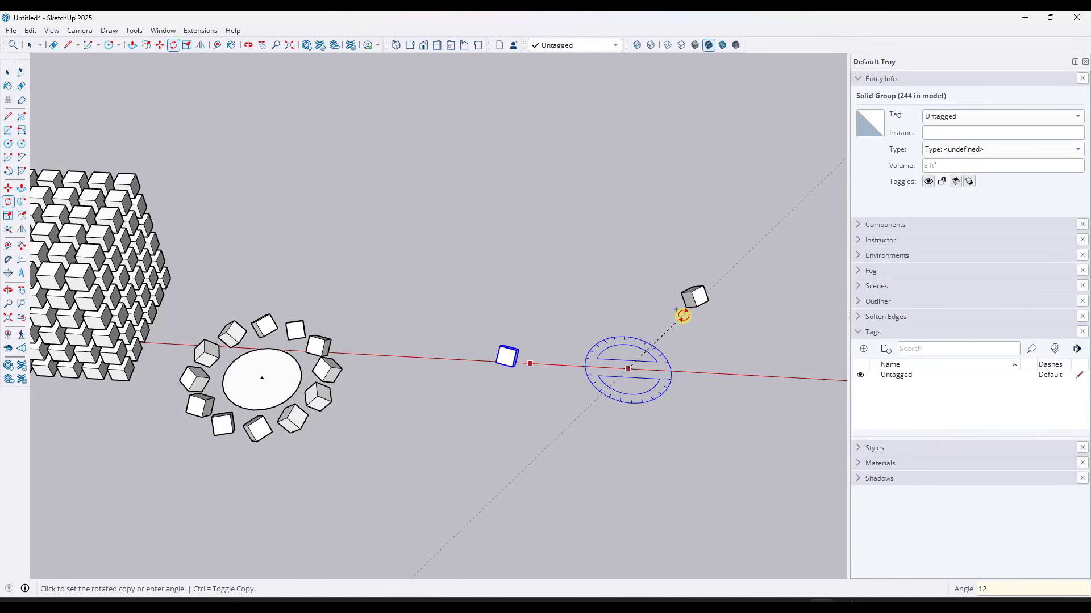
text(125)
key(Return)
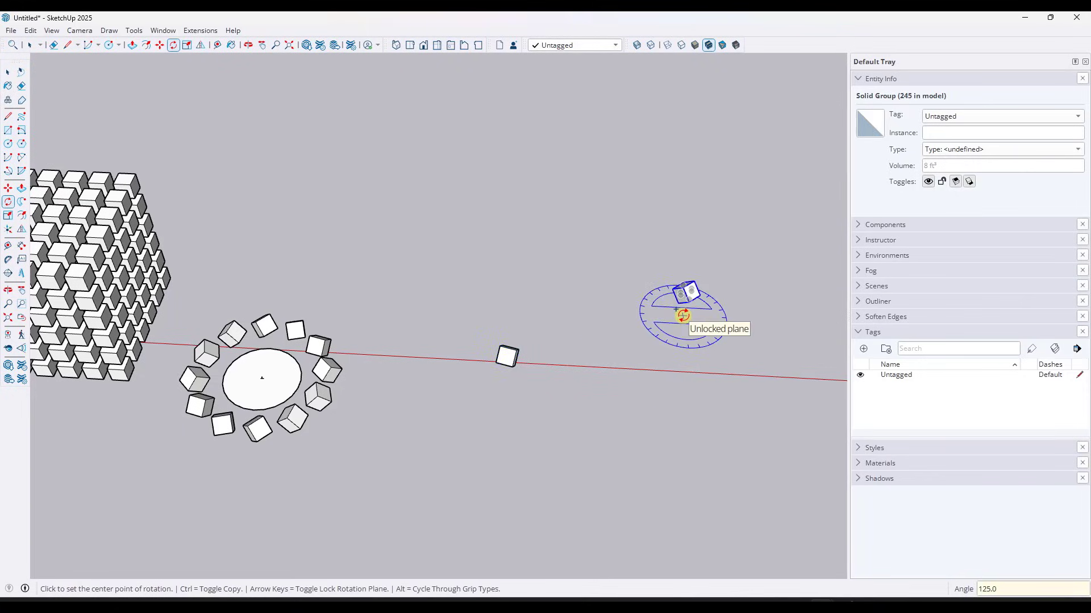
- Divide the 125° arc between the cube and its copy with /5, and increase the division to /10
text(/)
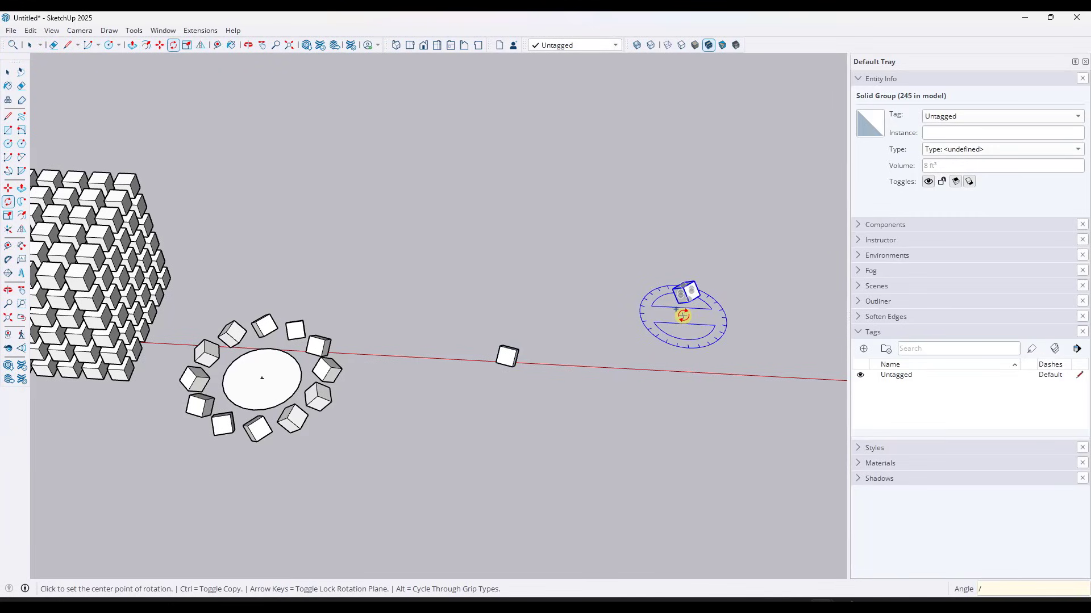
text(5)
key(Return)
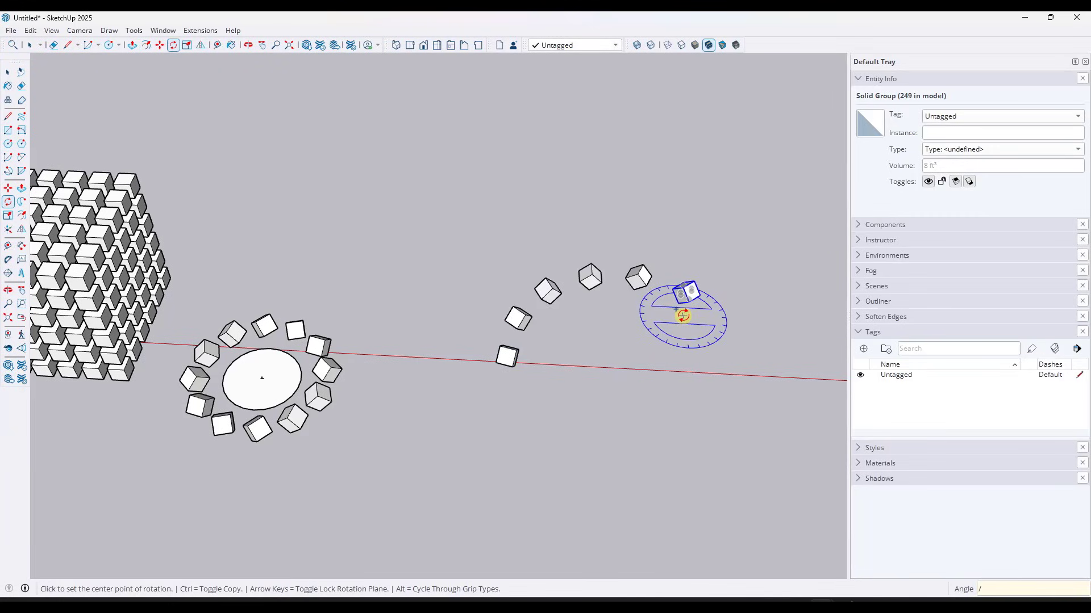
text(/10)
key(Return)
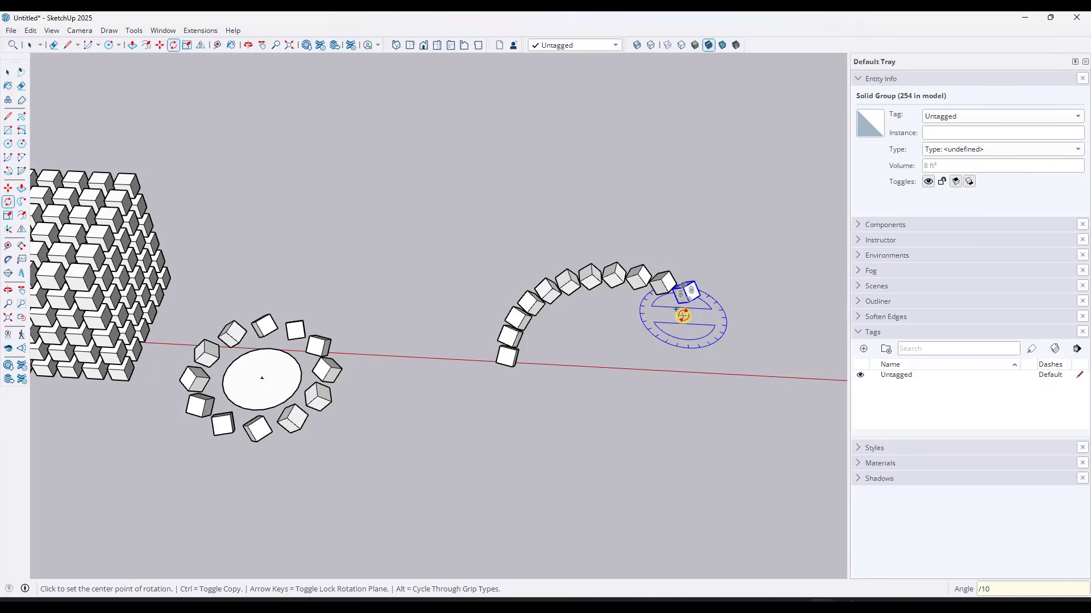
- Redivide the arc of cubes with /8 and /7, settling on /5 for the final spacing
middle_drag(669, 396, 654, 334)
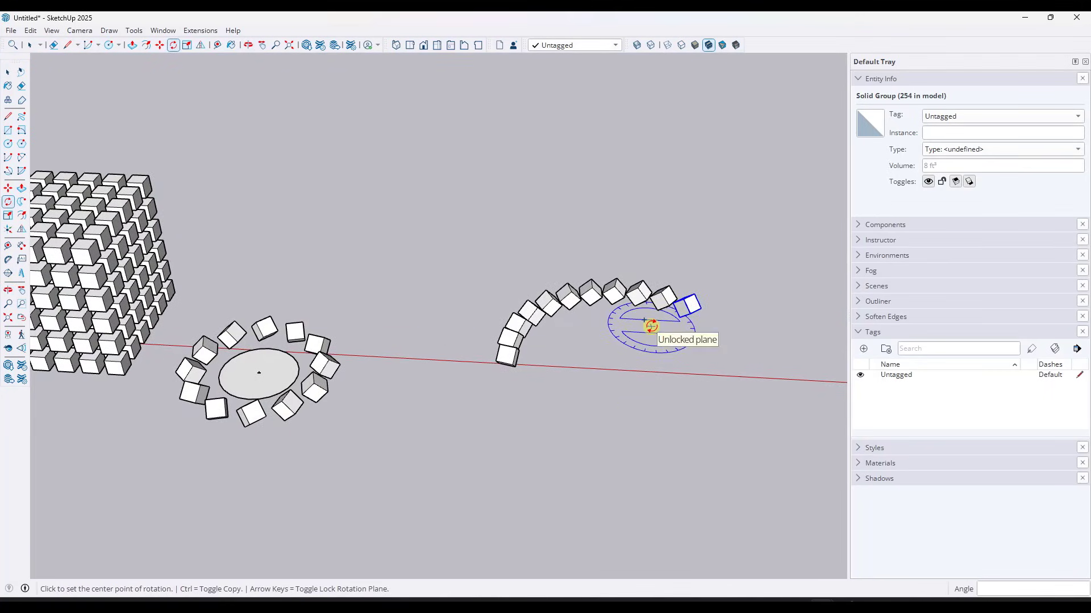
text(/)
text(/8)
key(Return)
text(/7)
key(Return)
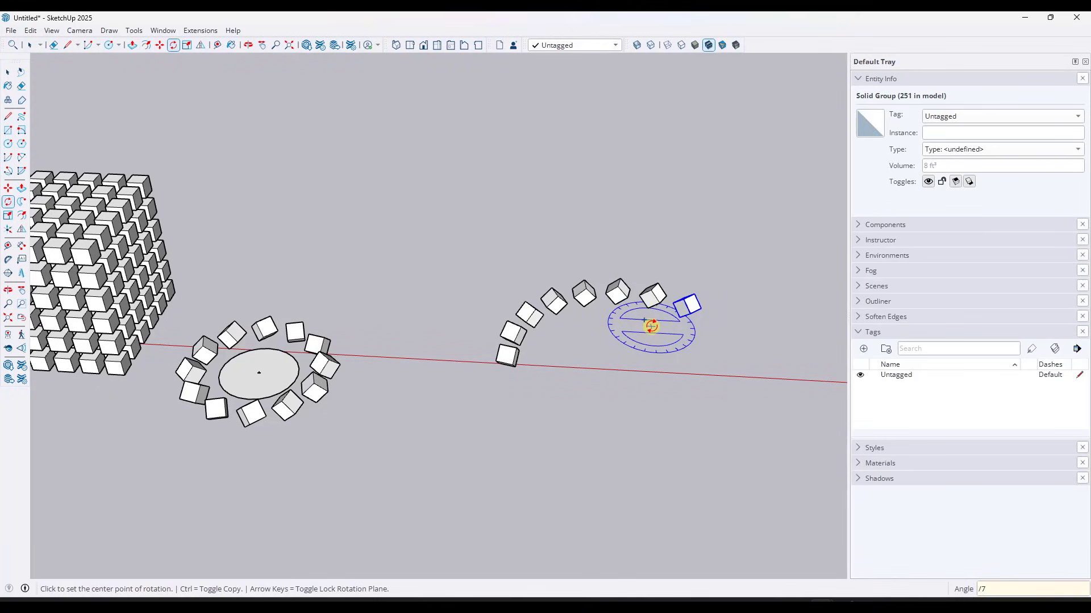
text(/5)
key(Return)
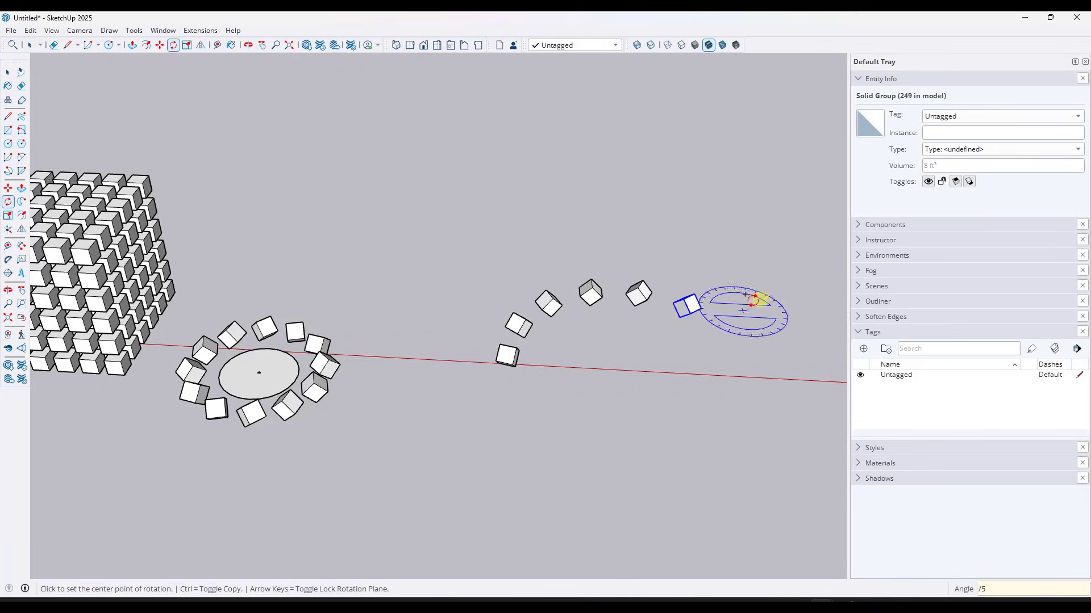
scroll(698, 302, up, 3)
key(space)
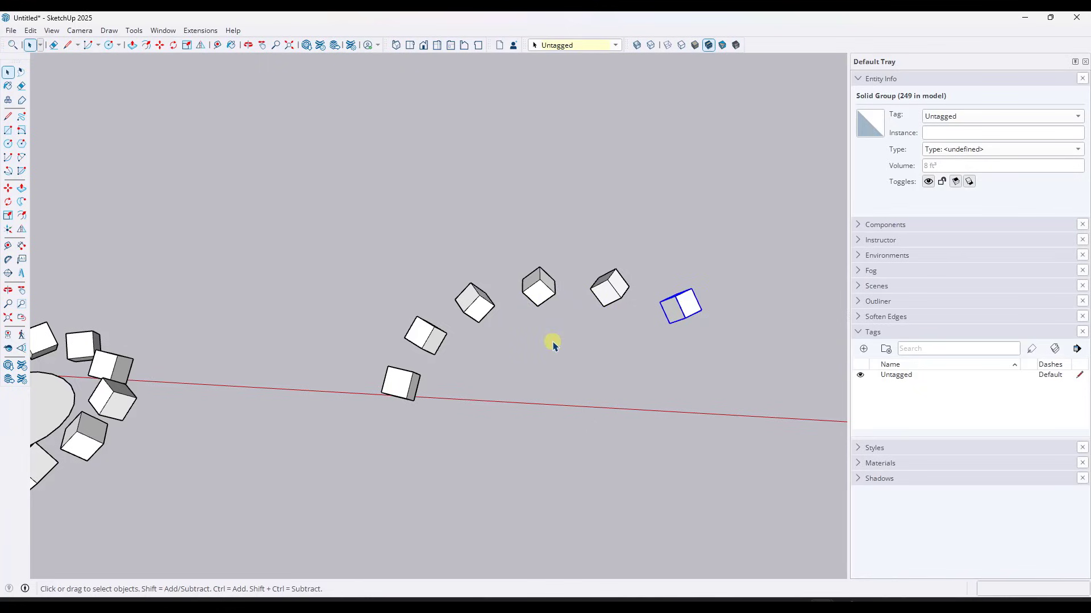
scroll(527, 326, down, 5)
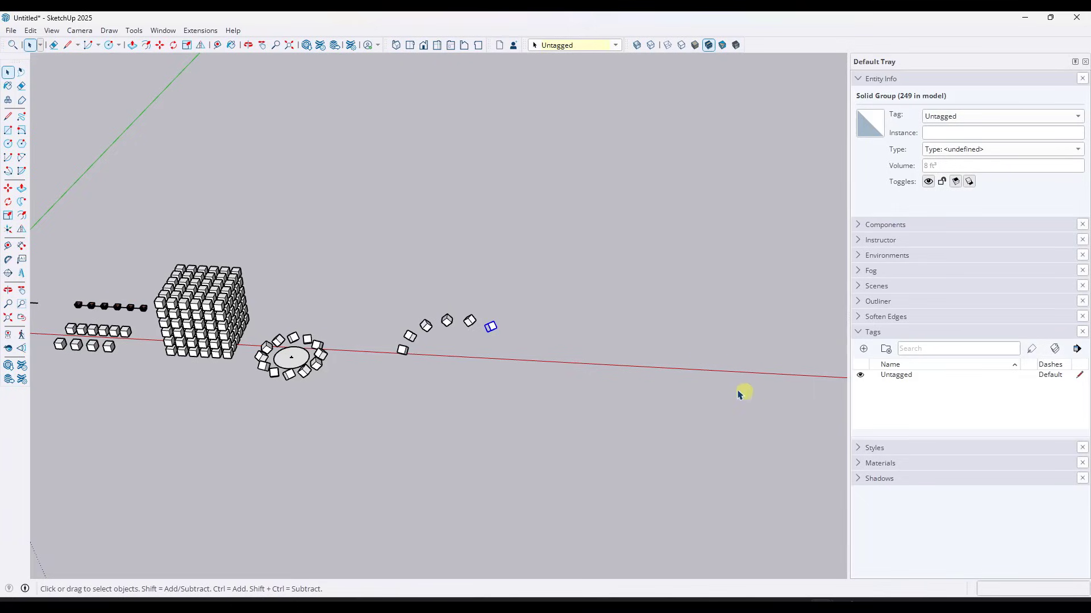
scroll(675, 352, up, 5)
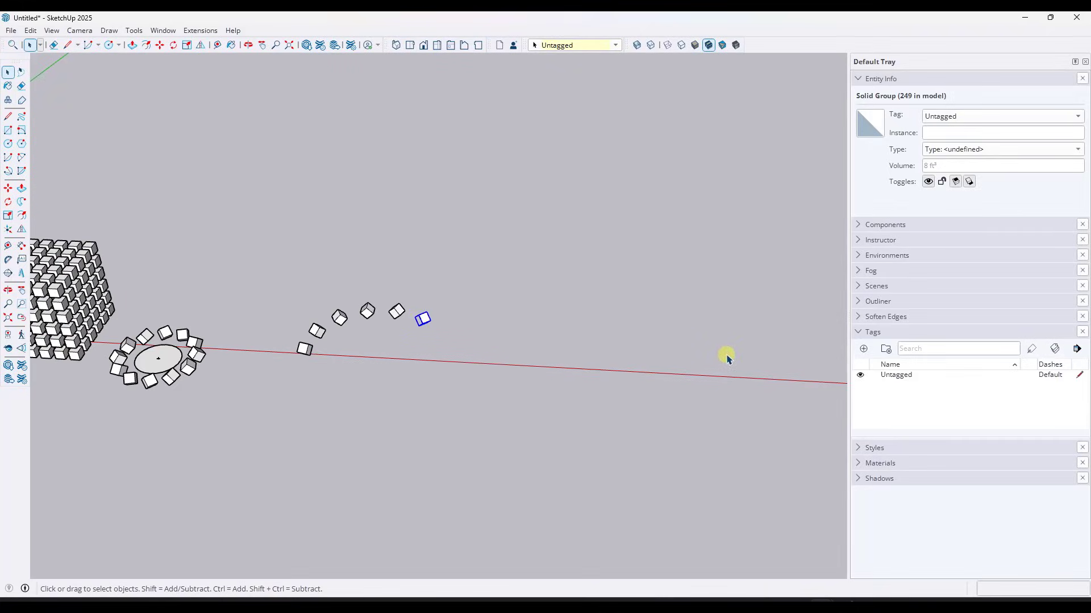
- Draw a 3' by 3' square on the ground beyond the arc of cubes, beside the red axis
key(c)
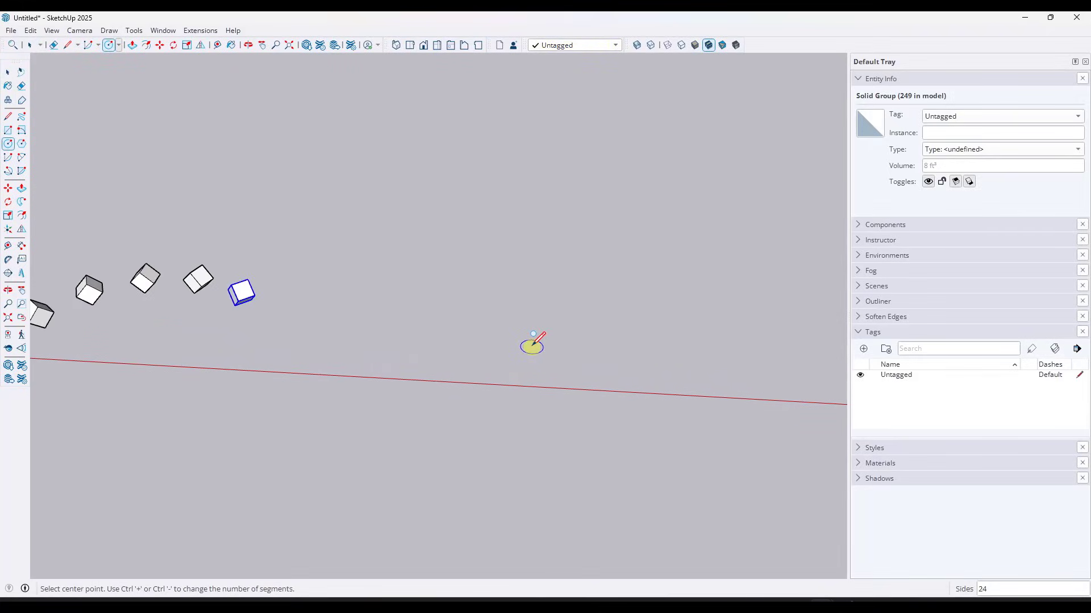
key(r)
click(484, 364)
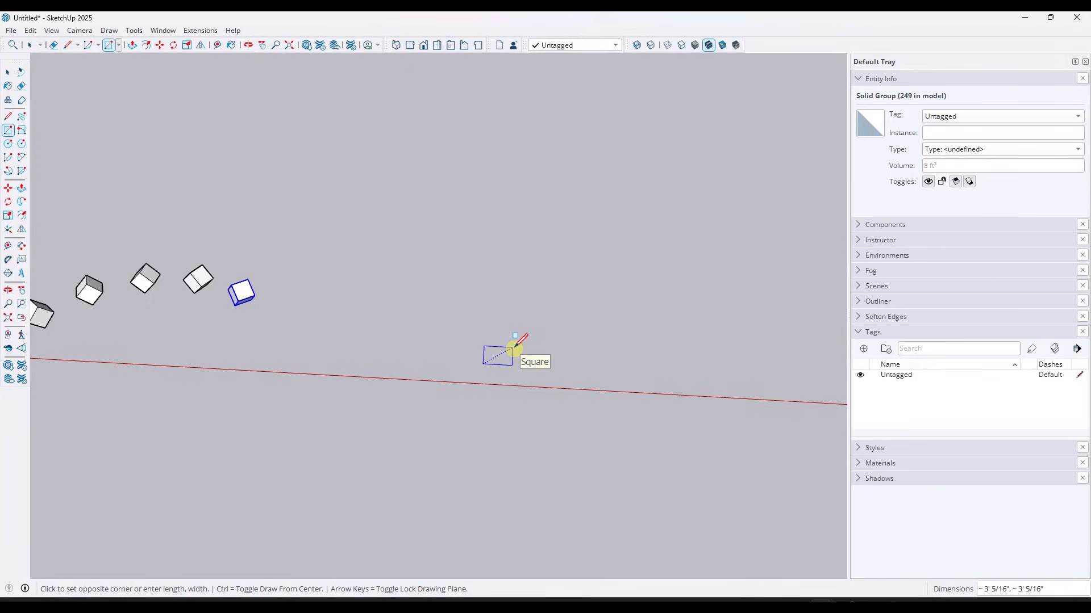
text(3',3)
key(Return)
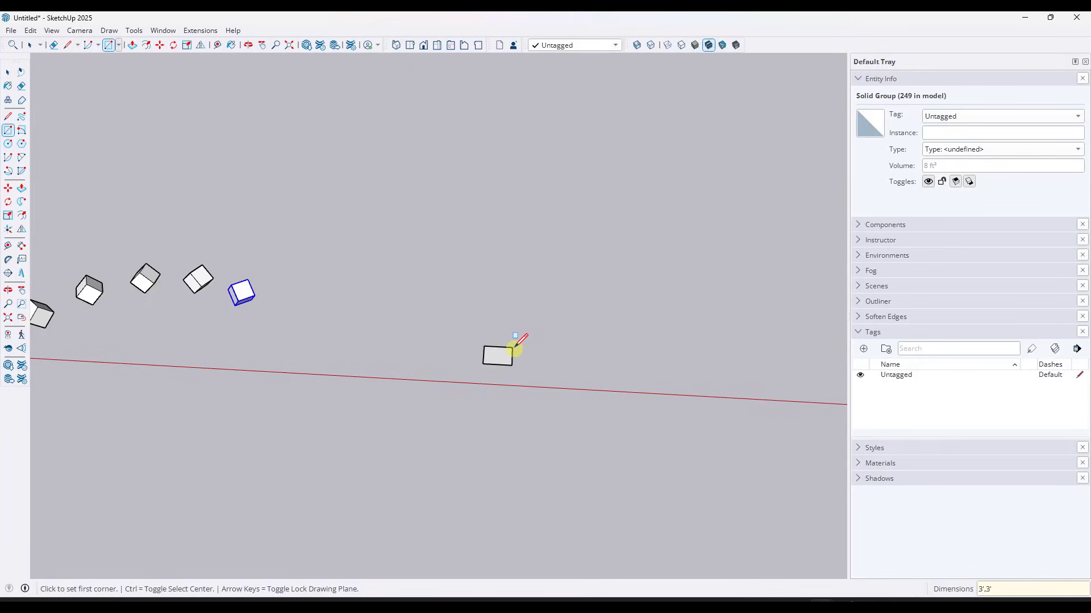
- Extrude the new square 3' upward into a cube and turn all its geometry into a group
key(p)
click(499, 355)
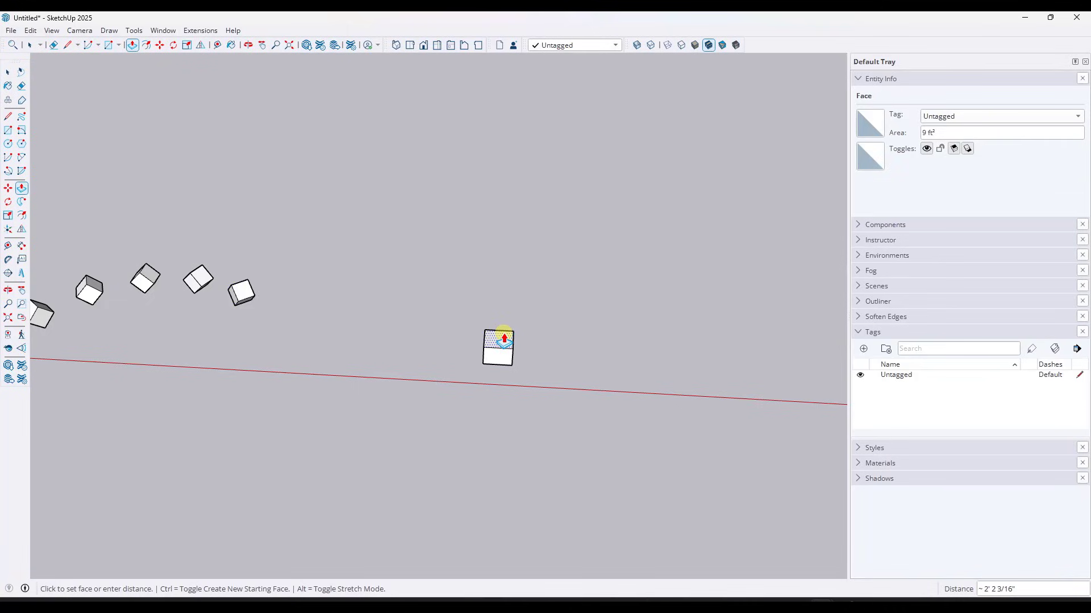
key(Return)
key(space)
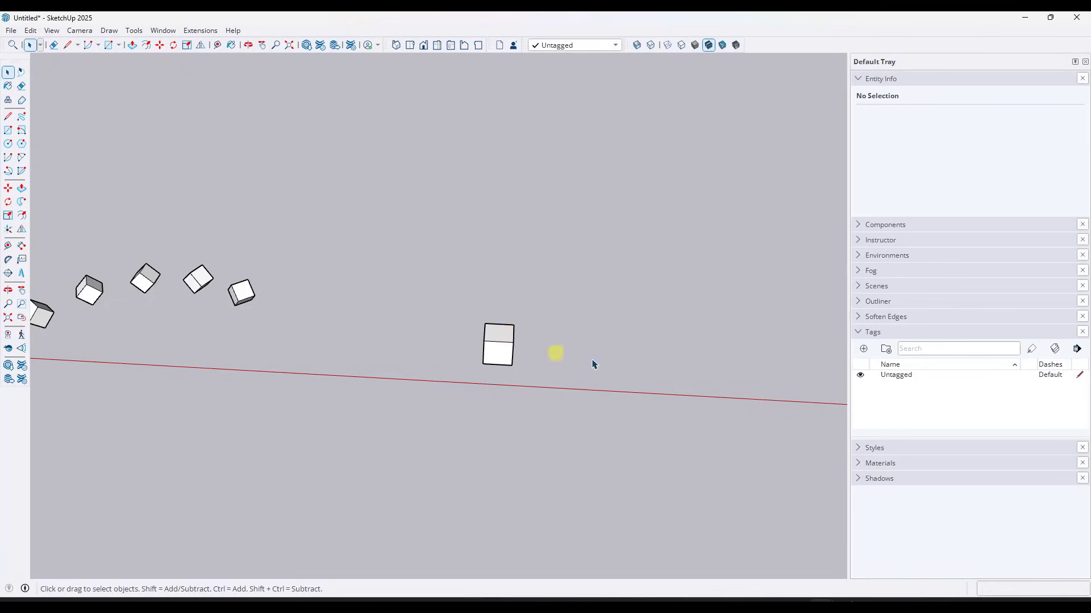
scroll(680, 363, up, 5)
drag(278, 301, 397, 380)
right_click(365, 357)
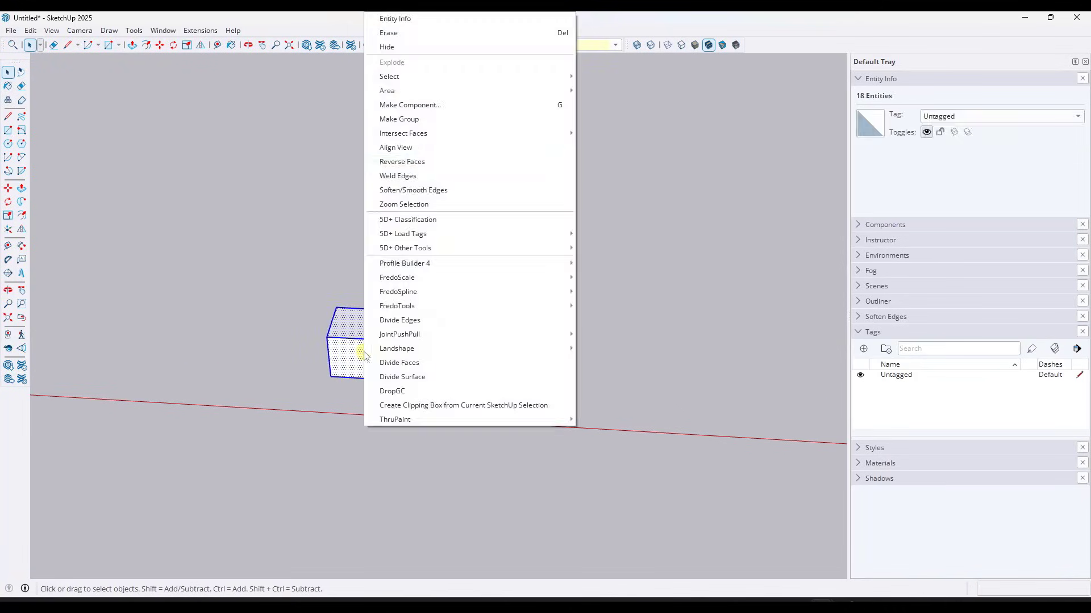
click(422, 119)
- Draw a circle of about 18 inches radius on the ground beside the grouped 3' cube
key(c)
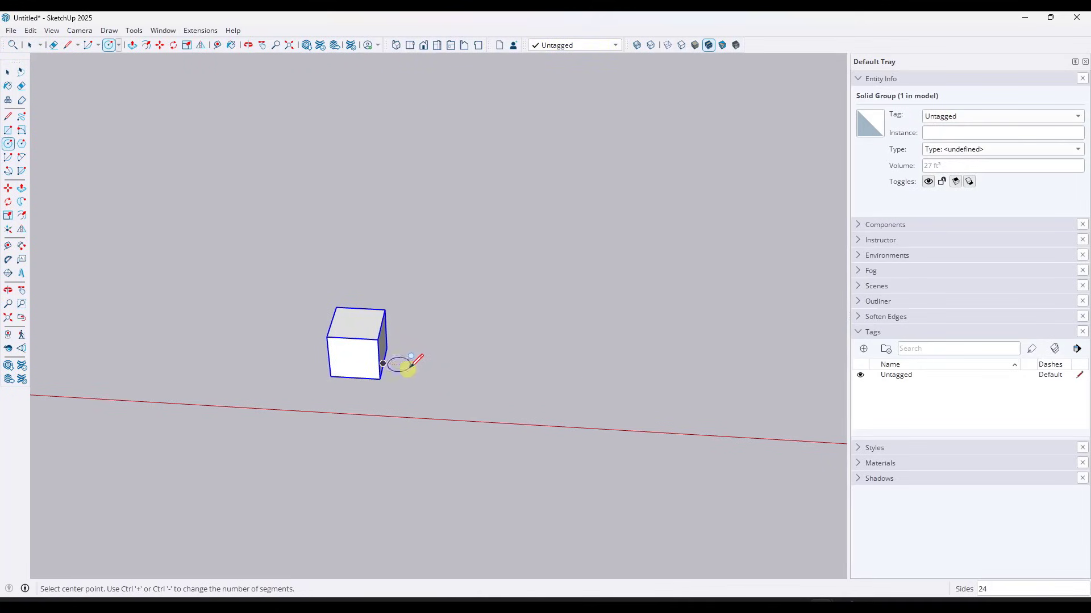
click(461, 367)
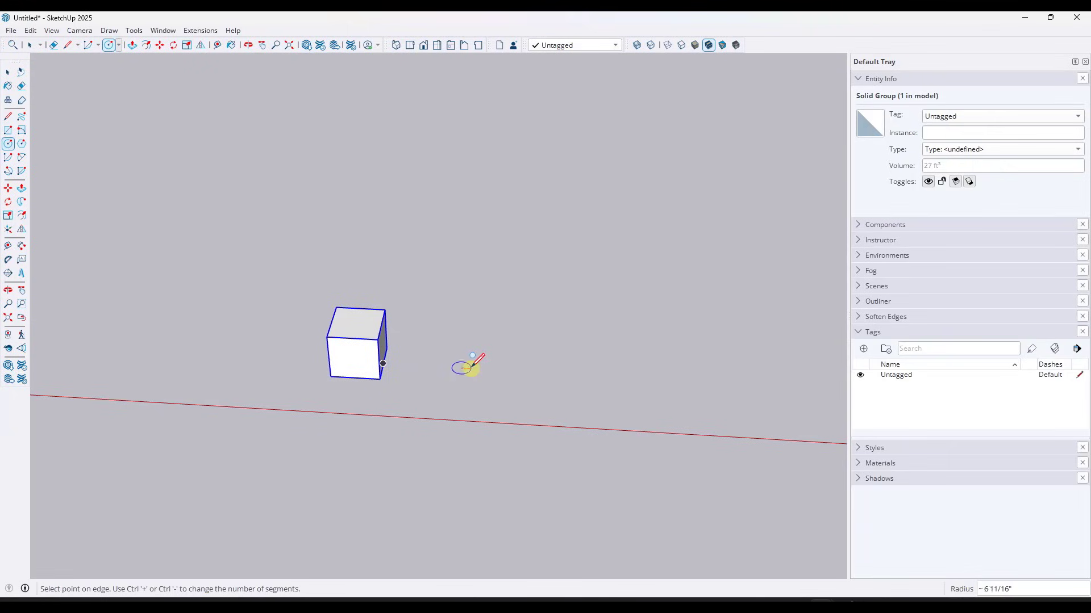
click(481, 369)
key(space)
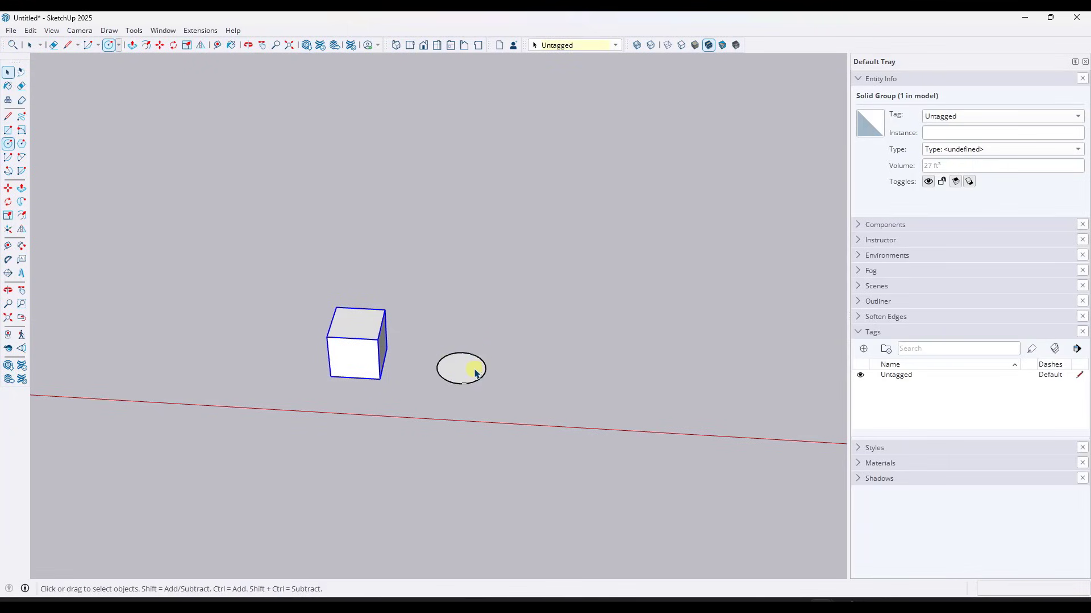
- Extrude the circle 3' to match the cube's top face and make the resulting cylinder a group
key(p)
click(461, 368)
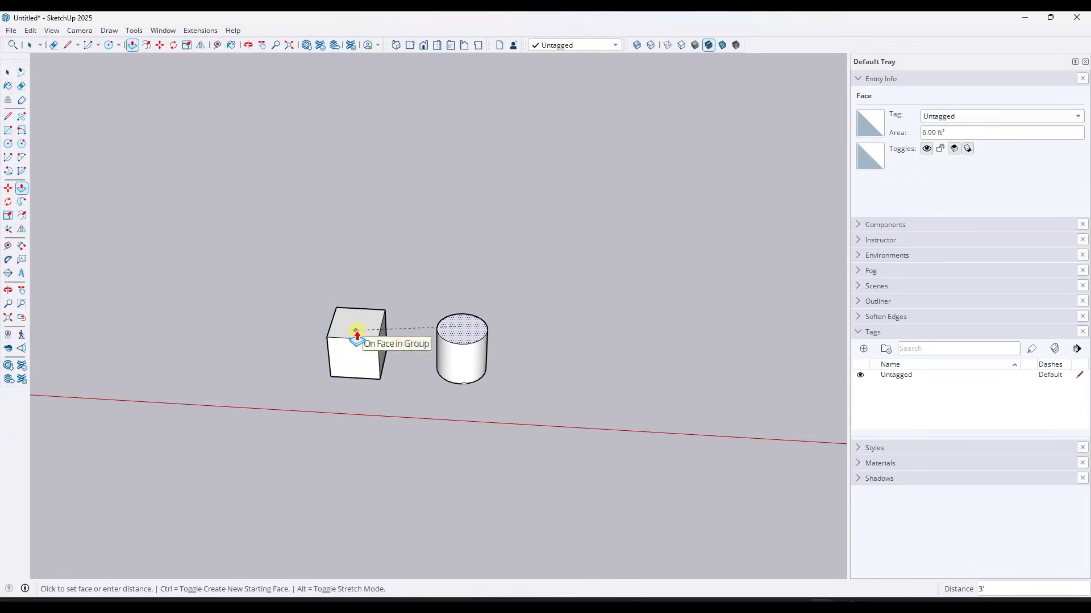
click(356, 336)
drag(410, 285, 551, 438)
right_click(463, 358)
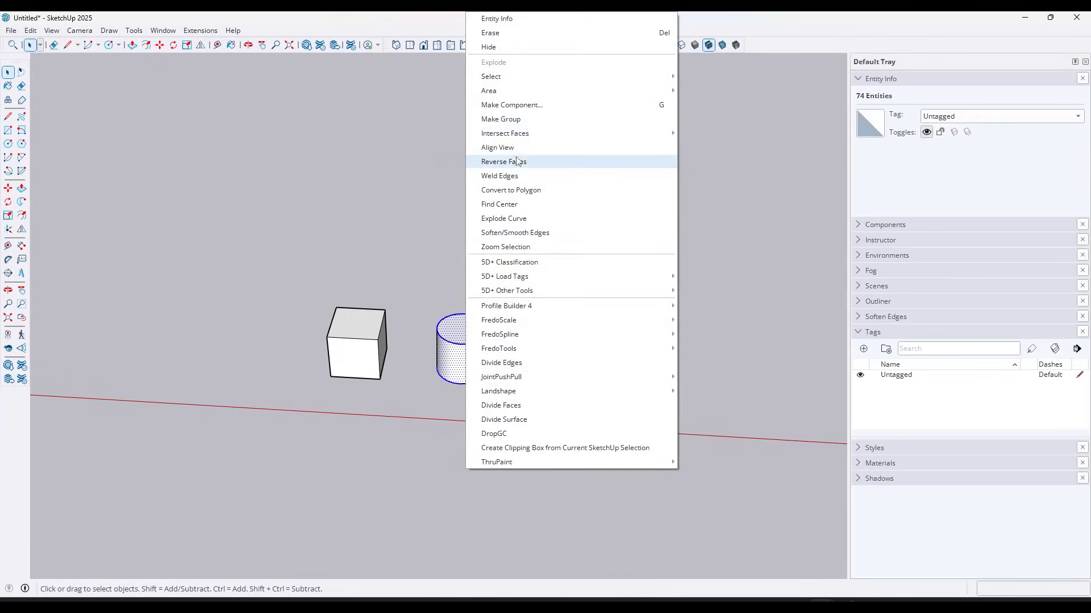
click(510, 120)
- Draw a circle with an 18-inch radius on the ground beyond the cylinder
key(c)
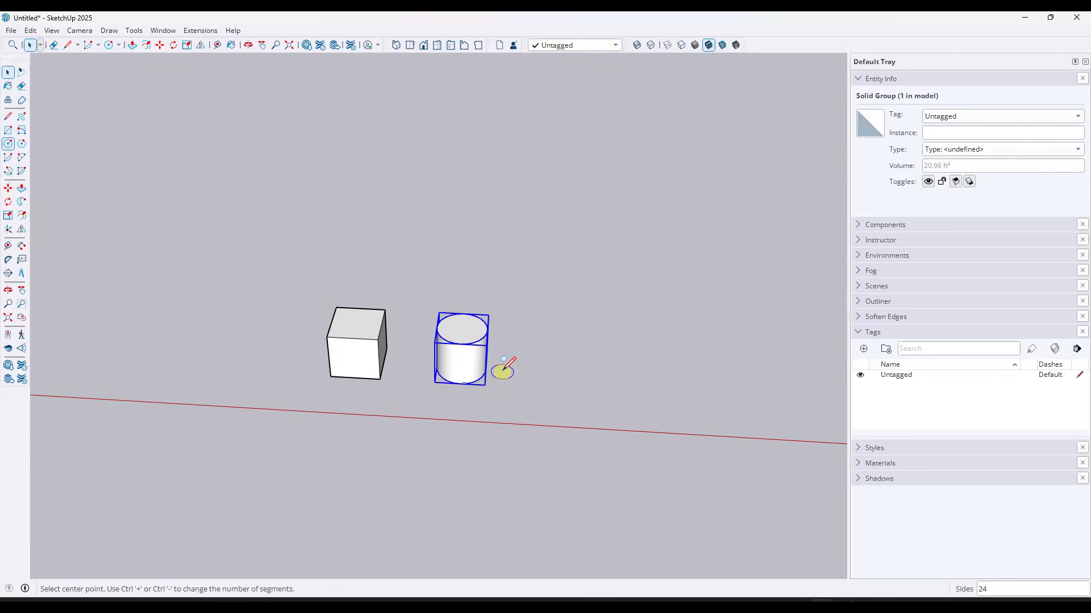
click(547, 374)
text(18)
key(Return)
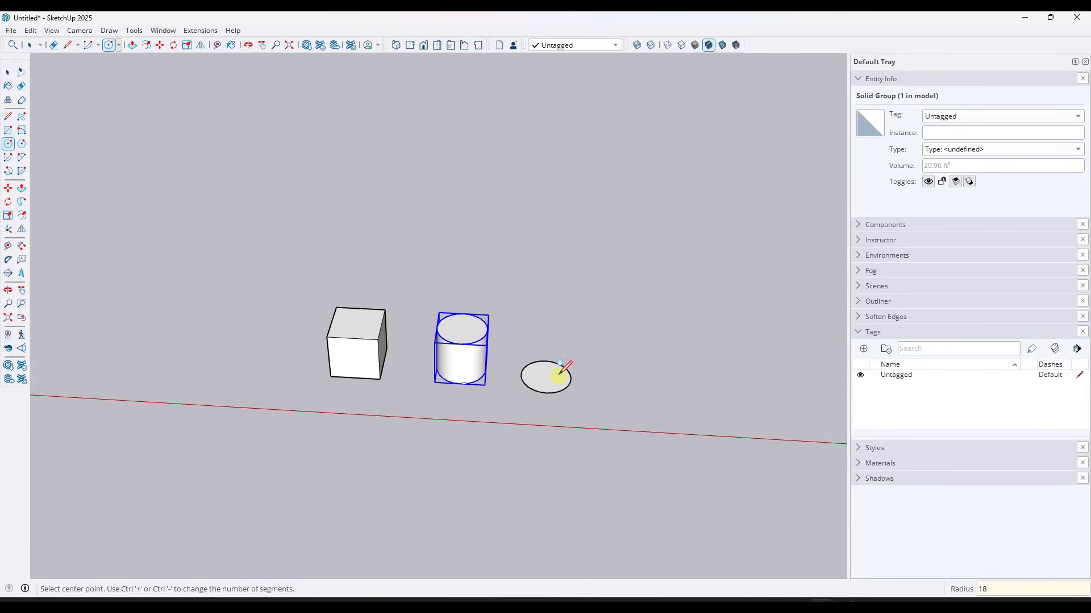
- Draw a vertical right triangle on the new circle, rising 3' from its center and reaching out to its edge
key(l)
scroll(574, 375, up, 2)
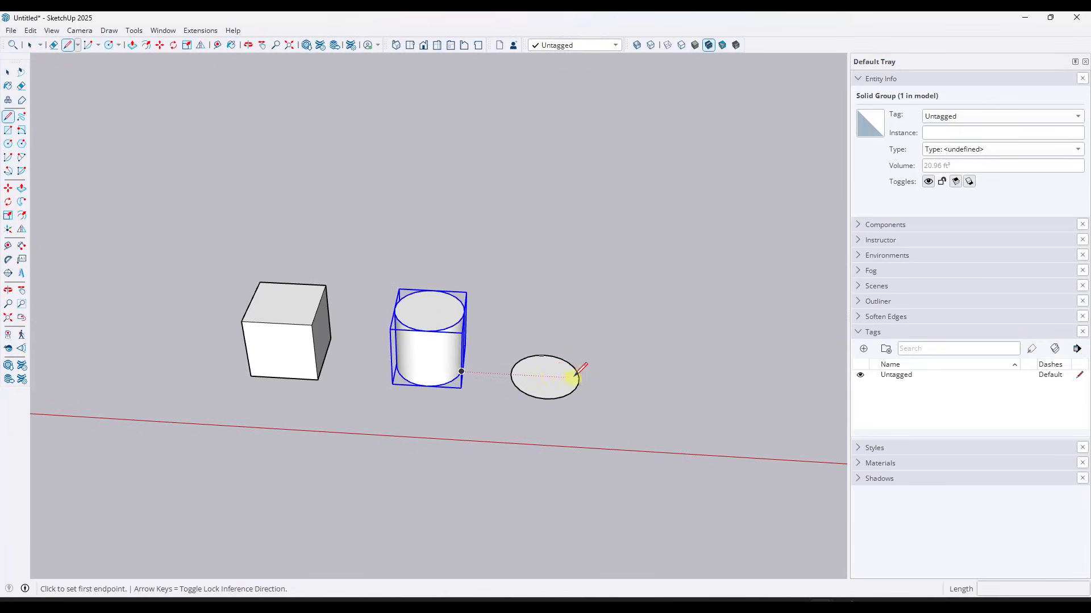
click(544, 377)
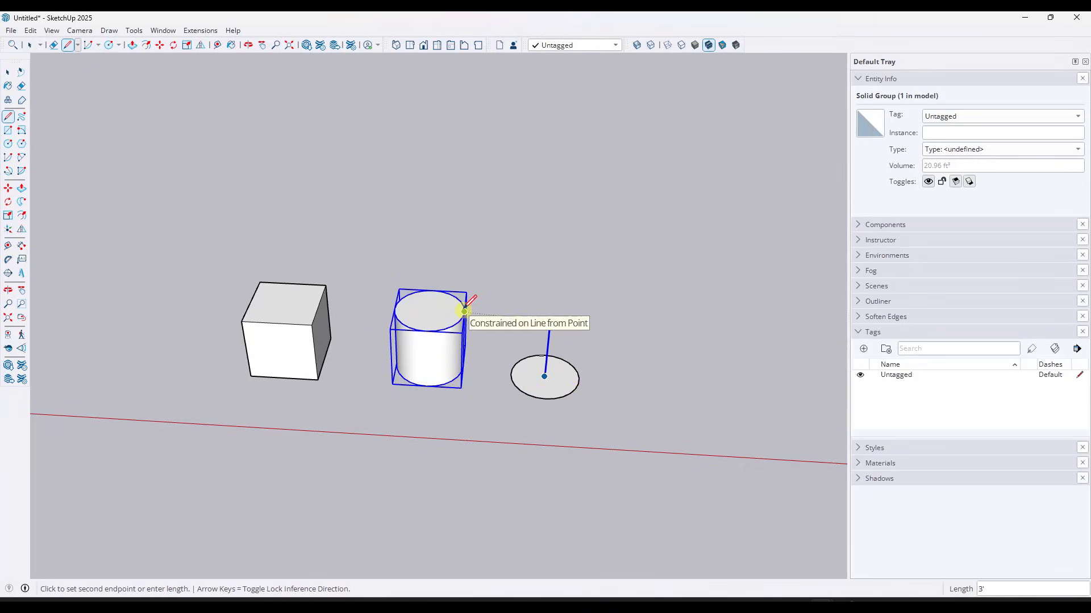
click(550, 321)
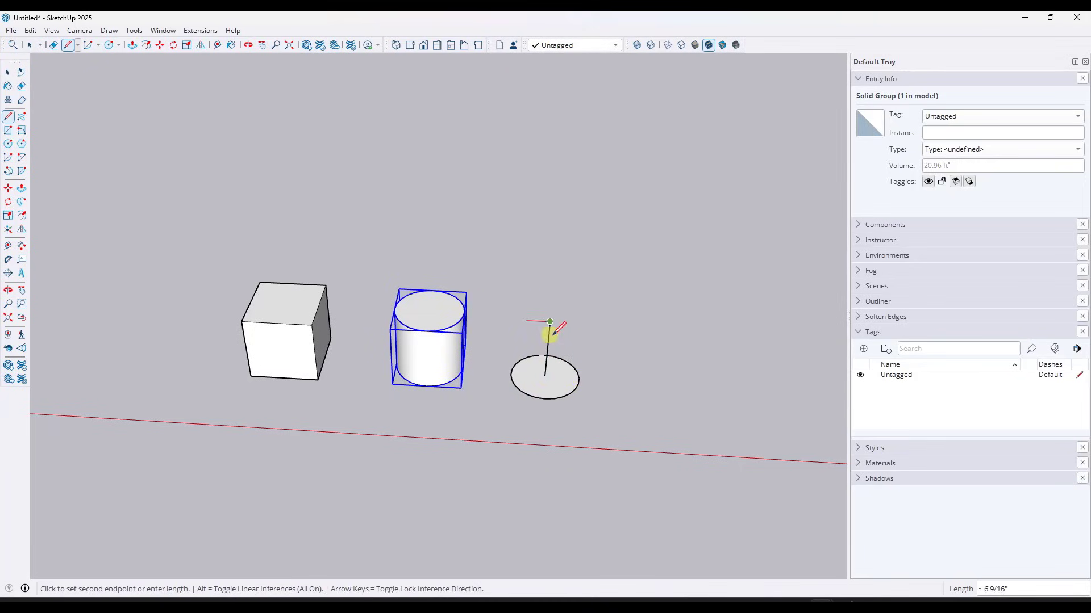
click(579, 377)
click(544, 377)
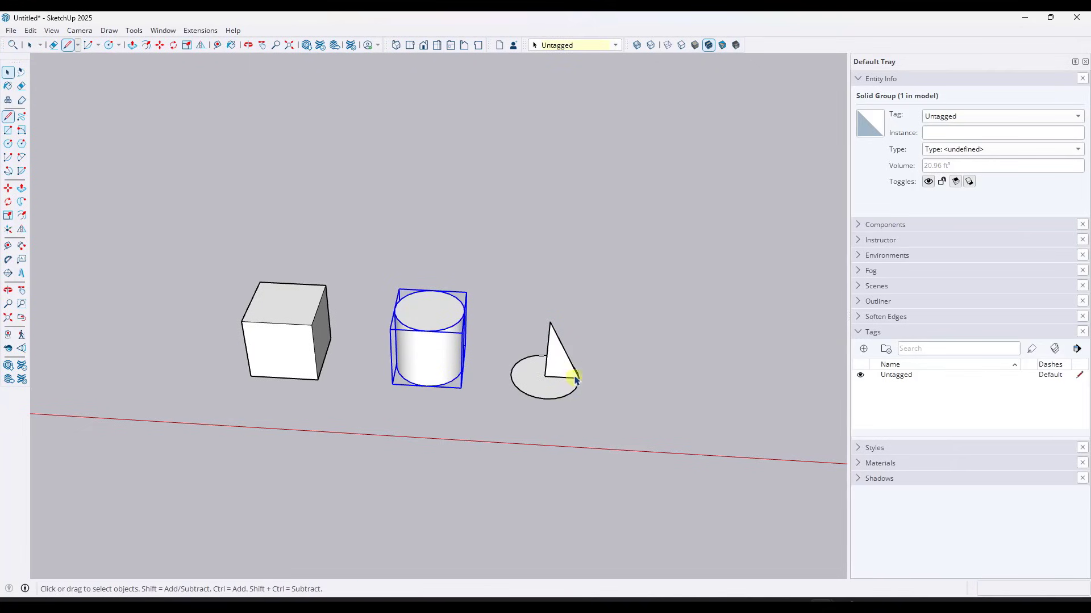
- Sweep the triangle around the circle with Follow Me to form a cone
key(space)
scroll(551, 378, up, 2)
scroll(552, 378, up, 2)
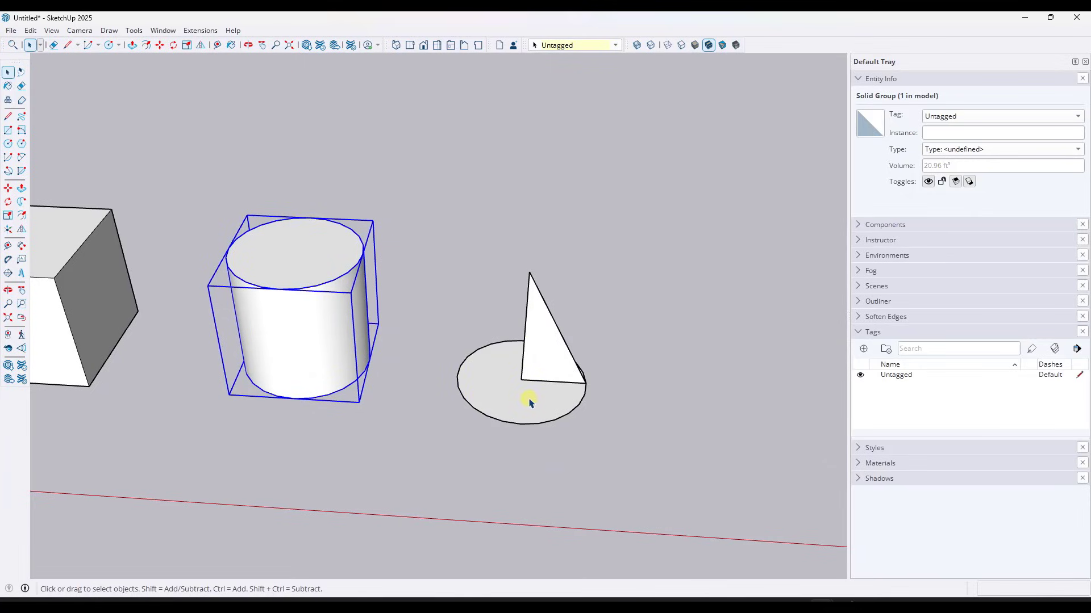
click(513, 405)
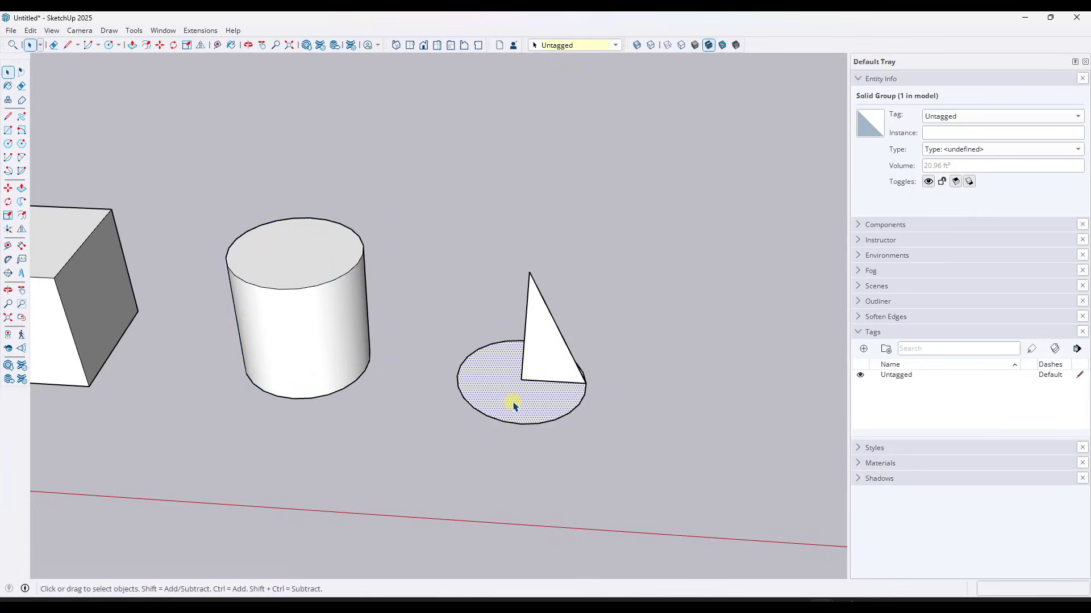
click(22, 203)
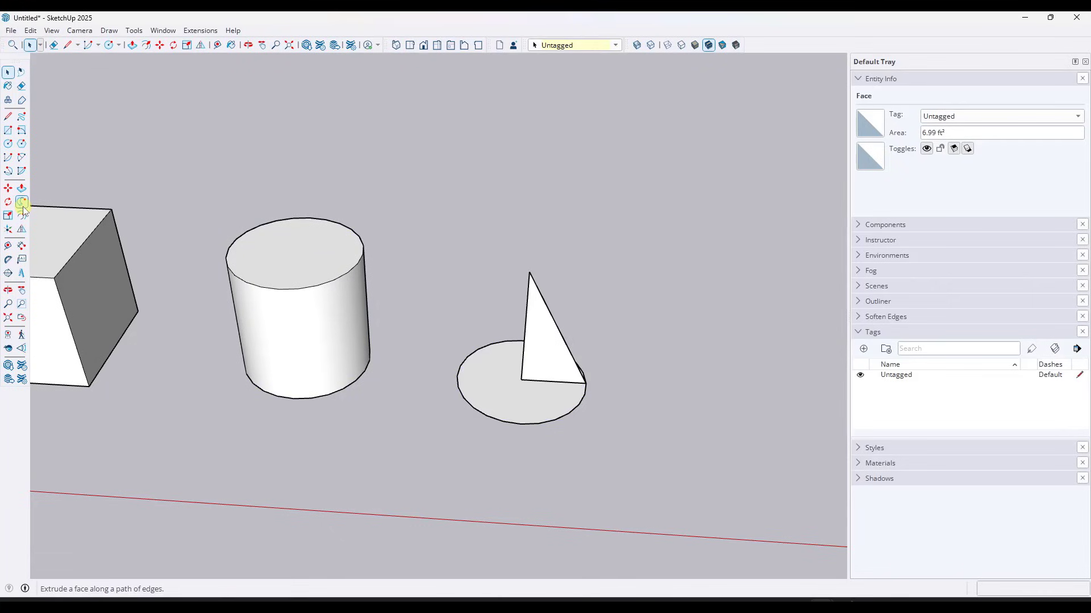
click(551, 358)
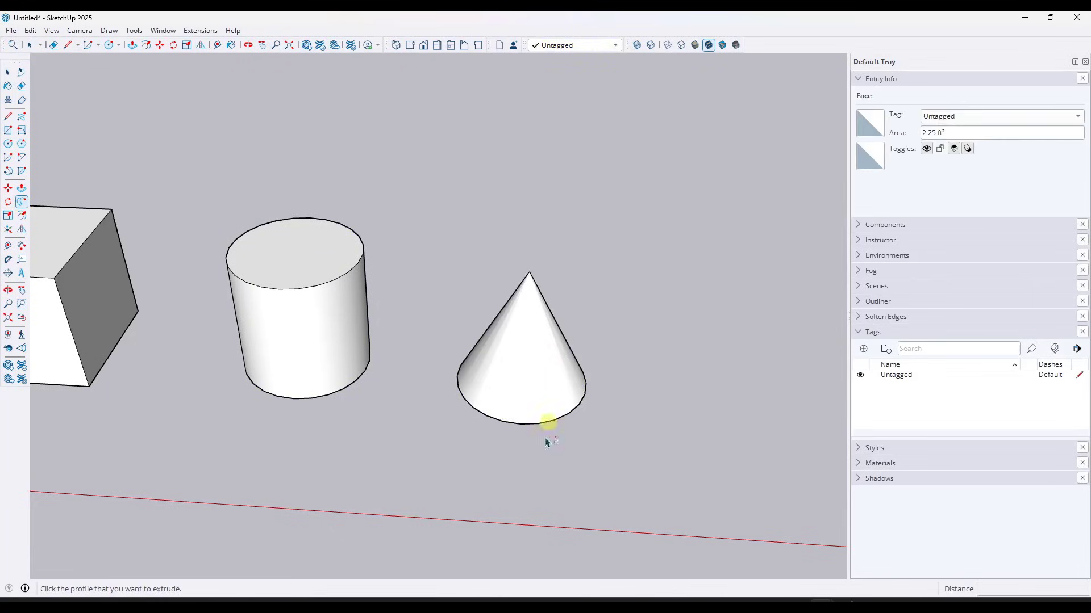
- Close the cone's open underside by drawing a line across its base, and erase that line while keeping the face
middle_drag(550, 429, 621, 390)
middle_drag(464, 465, 523, 200)
key(space)
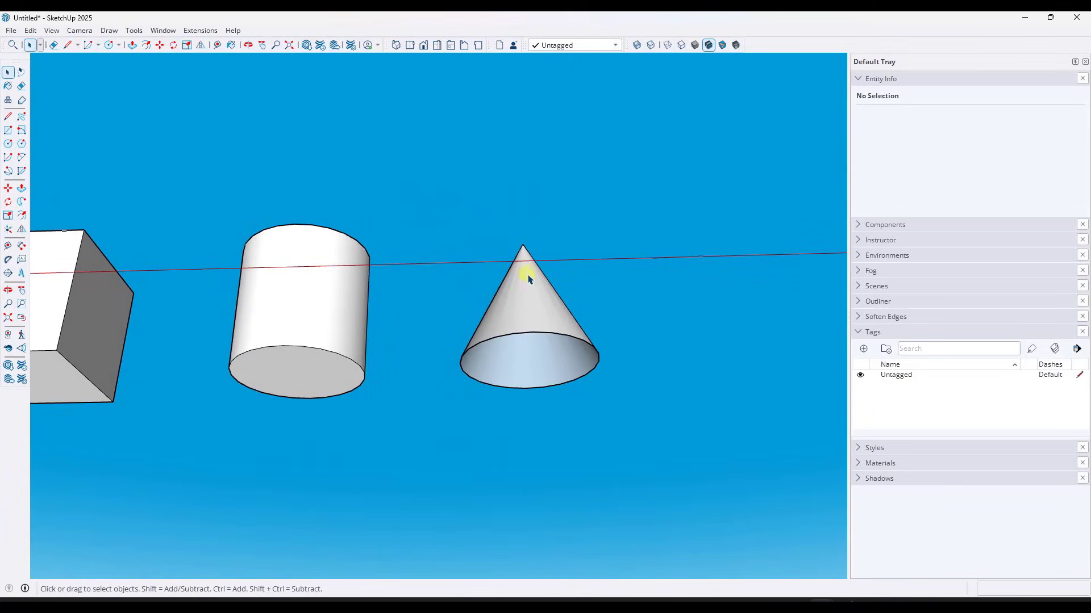
key(l)
click(460, 364)
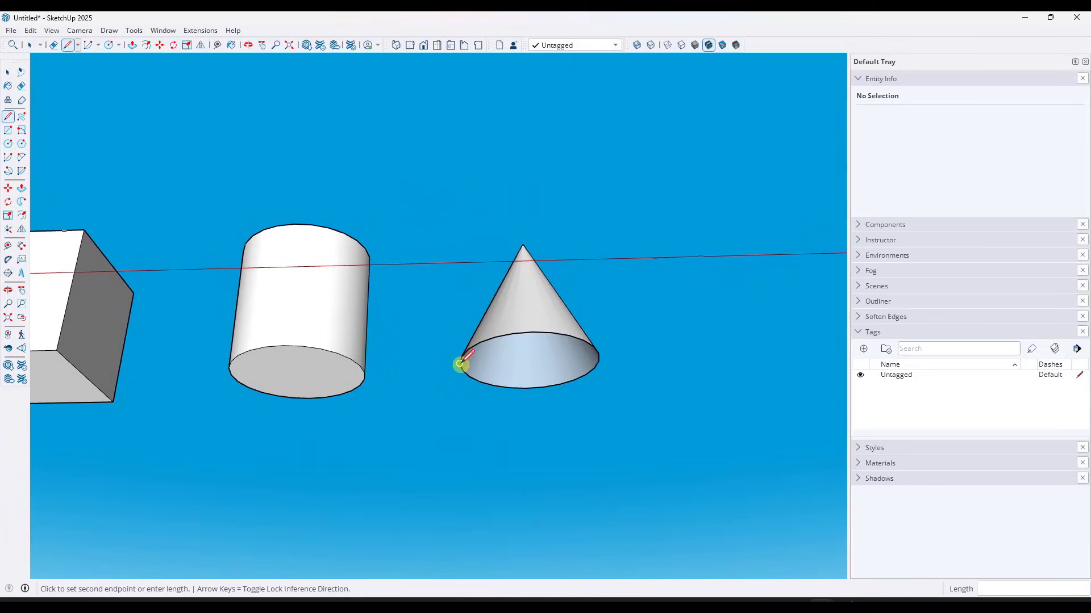
click(599, 360)
key(e)
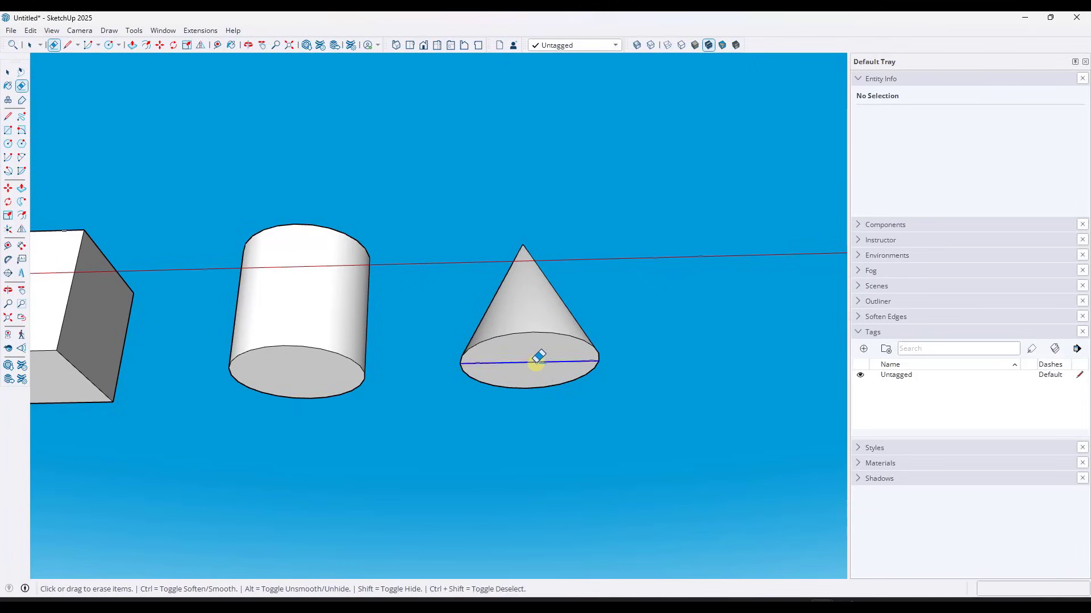
click(537, 364)
- Select all of the cone's geometry and make it a group
middle_drag(536, 299, 569, 571)
scroll(575, 442, down, 5)
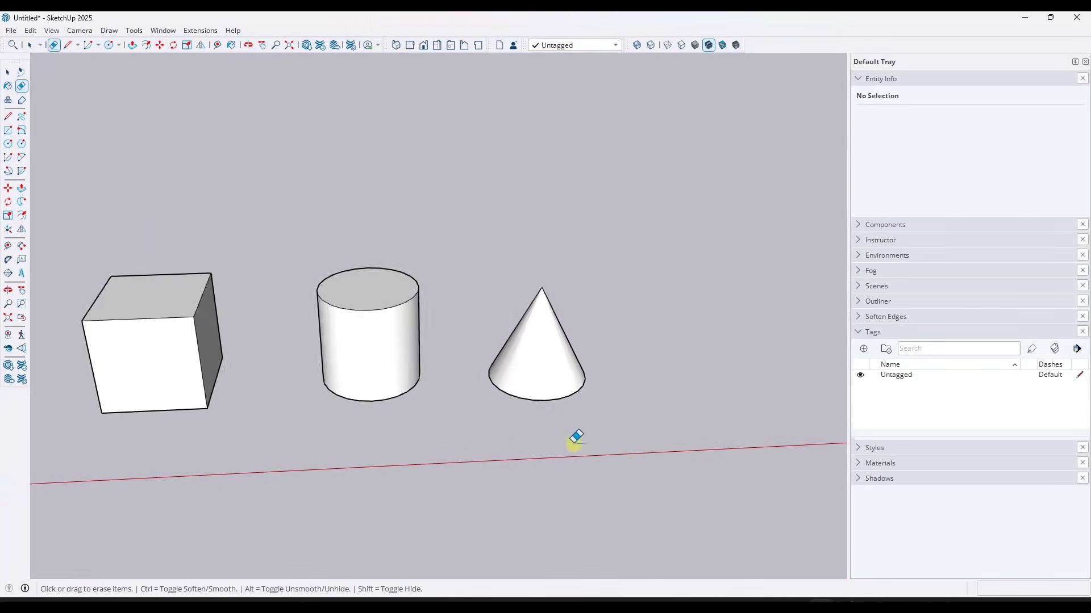
middle_drag(551, 404, 538, 401)
key(space)
drag(479, 301, 633, 446)
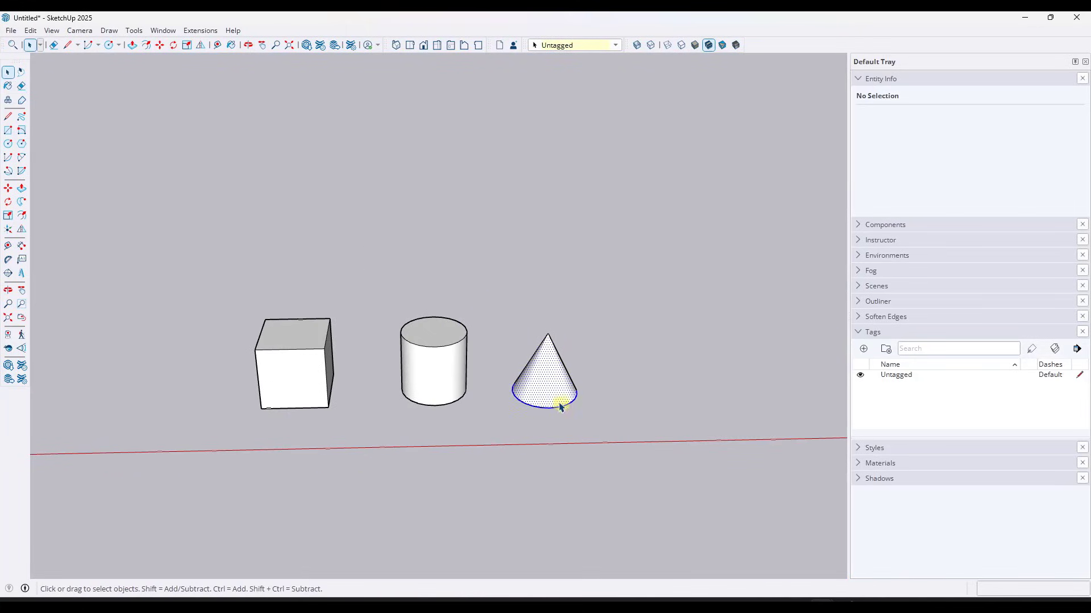
right_click(548, 391)
click(582, 119)
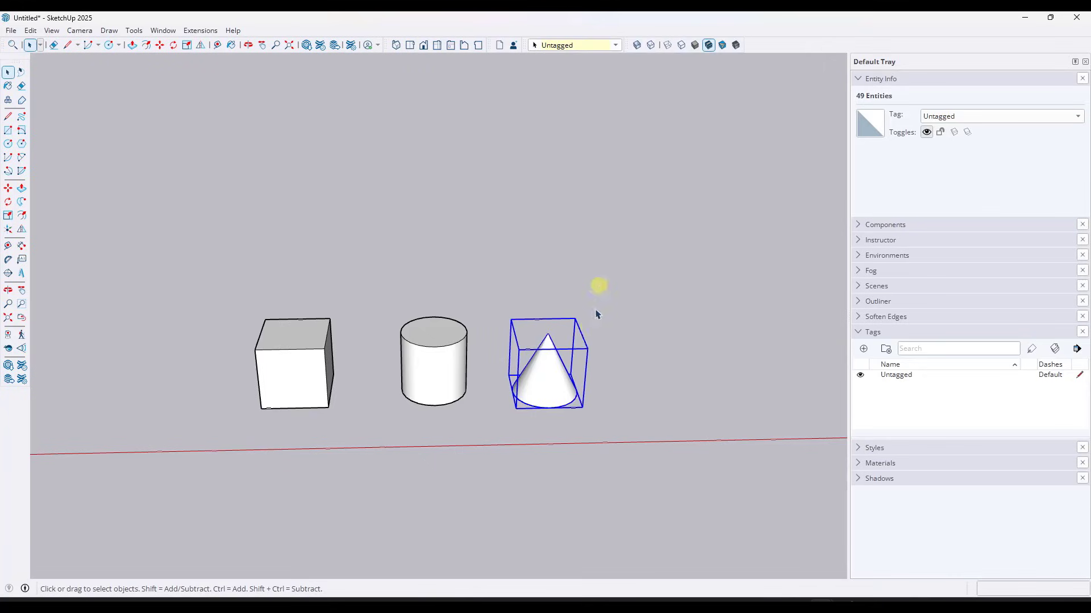
- Select the 3' cube, collapse the tag list and expand the Outliner
click(434, 370)
click(289, 370)
middle_drag(460, 423, 337, 378)
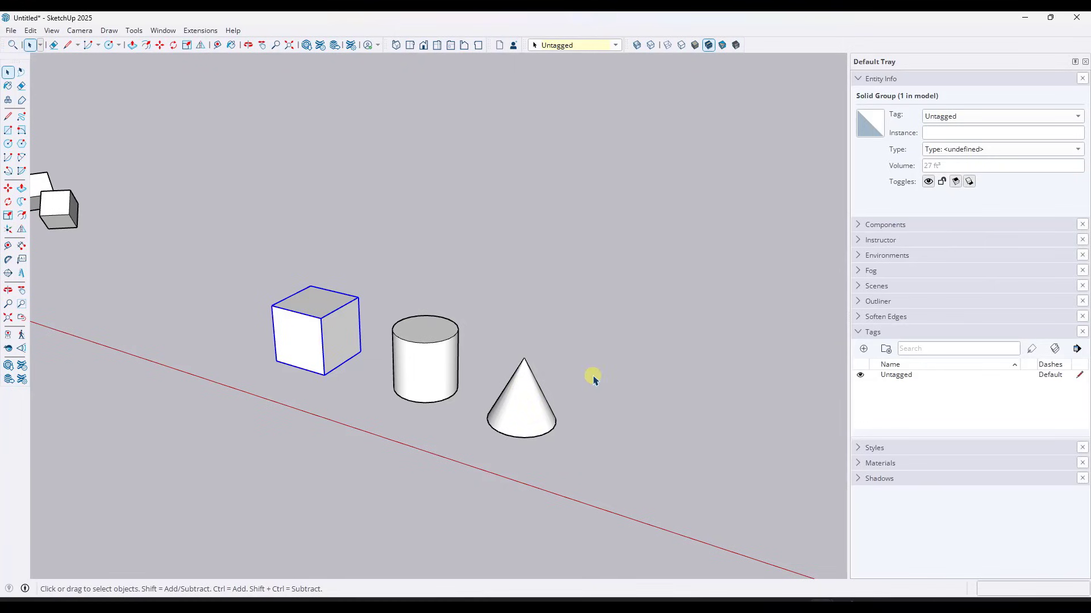
click(859, 334)
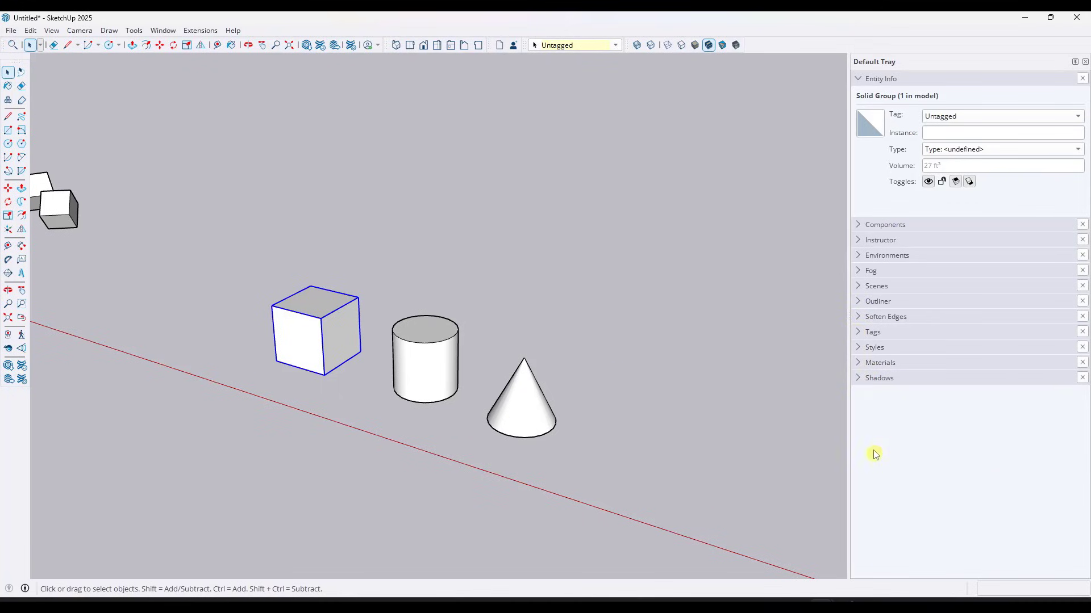
click(859, 303)
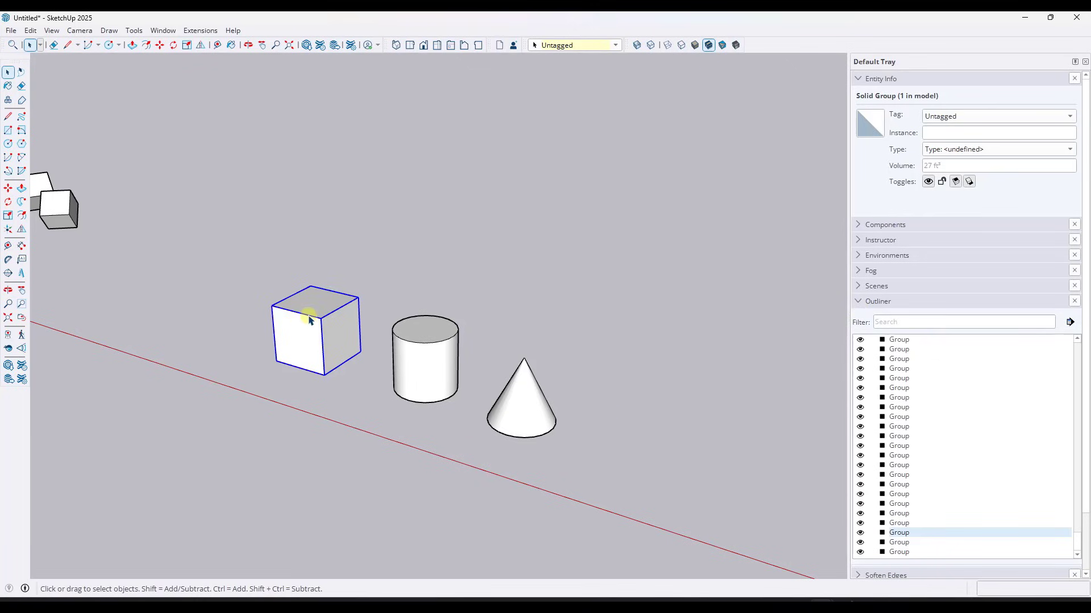
- Select the cylinder, cone and cube in turn and examine how each group is listed in the Outliner
click(413, 362)
click(513, 404)
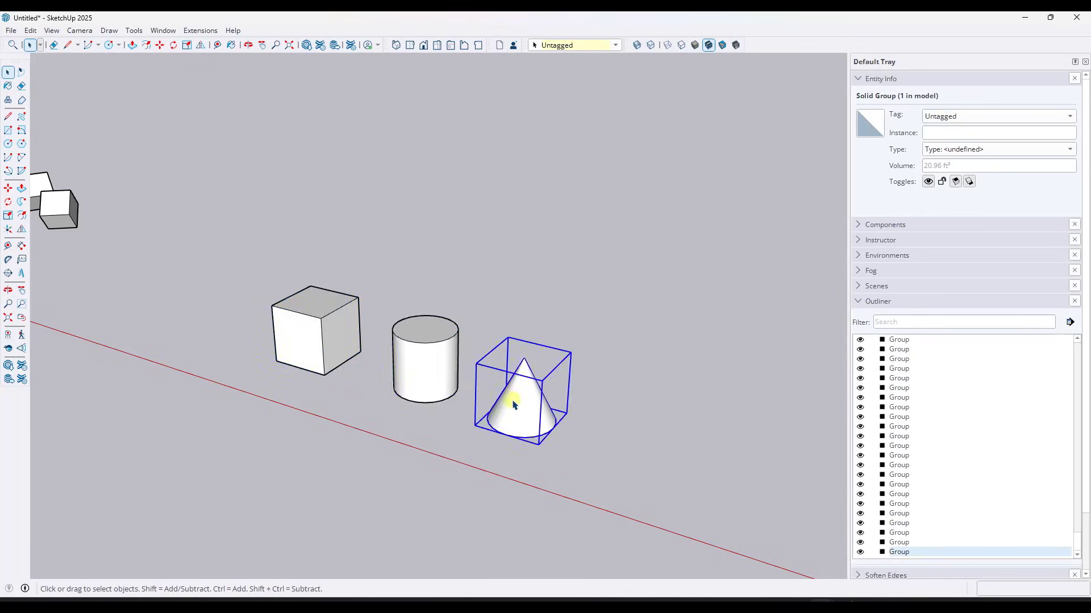
click(449, 372)
click(336, 340)
click(414, 362)
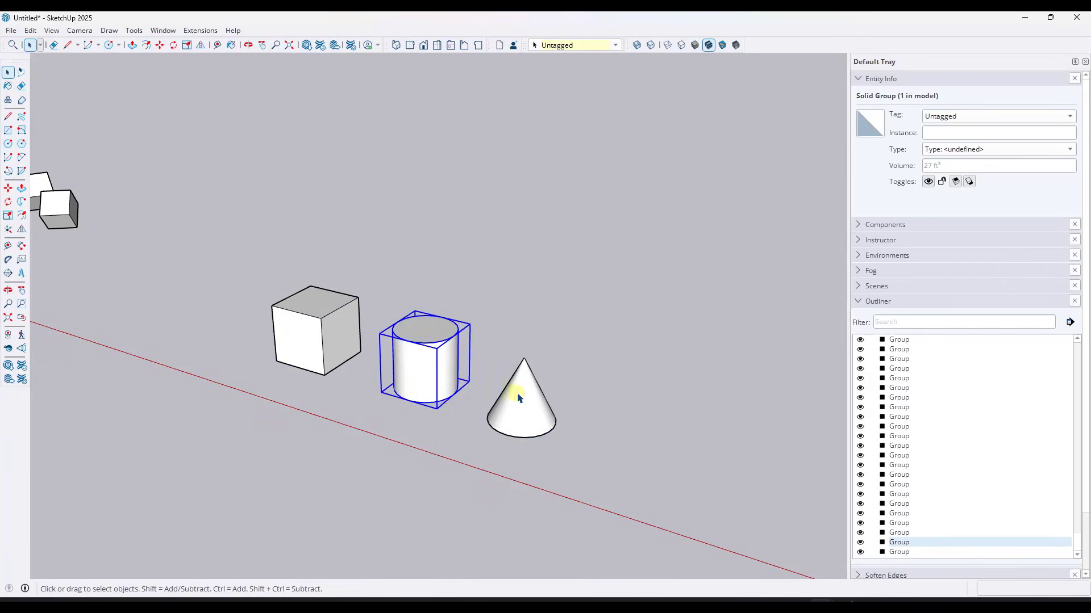
click(521, 397)
drag(1077, 540, 1077, 500)
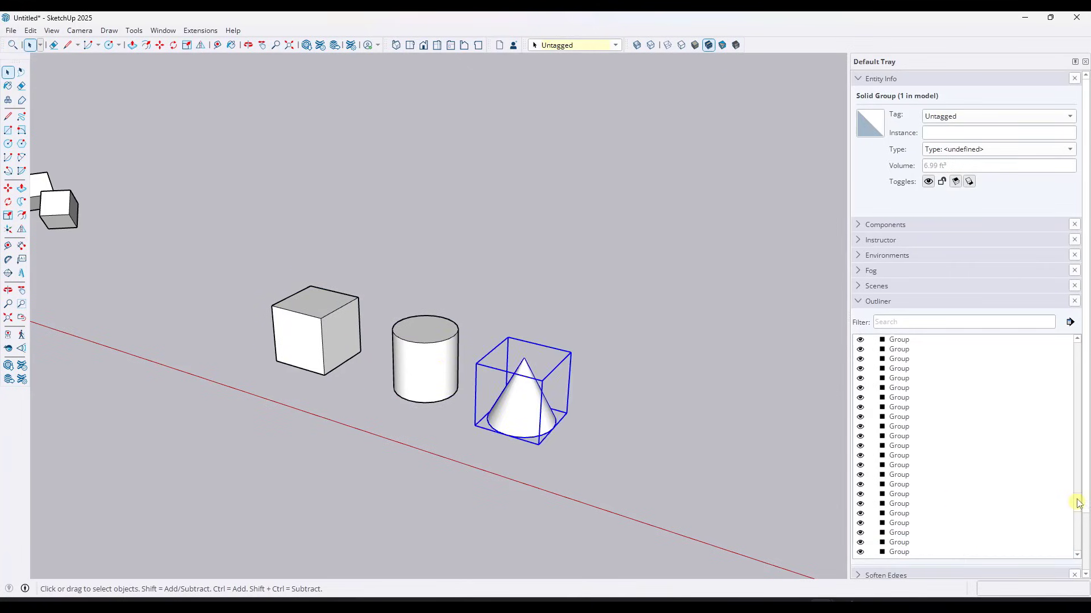
drag(1071, 411, 1079, 564)
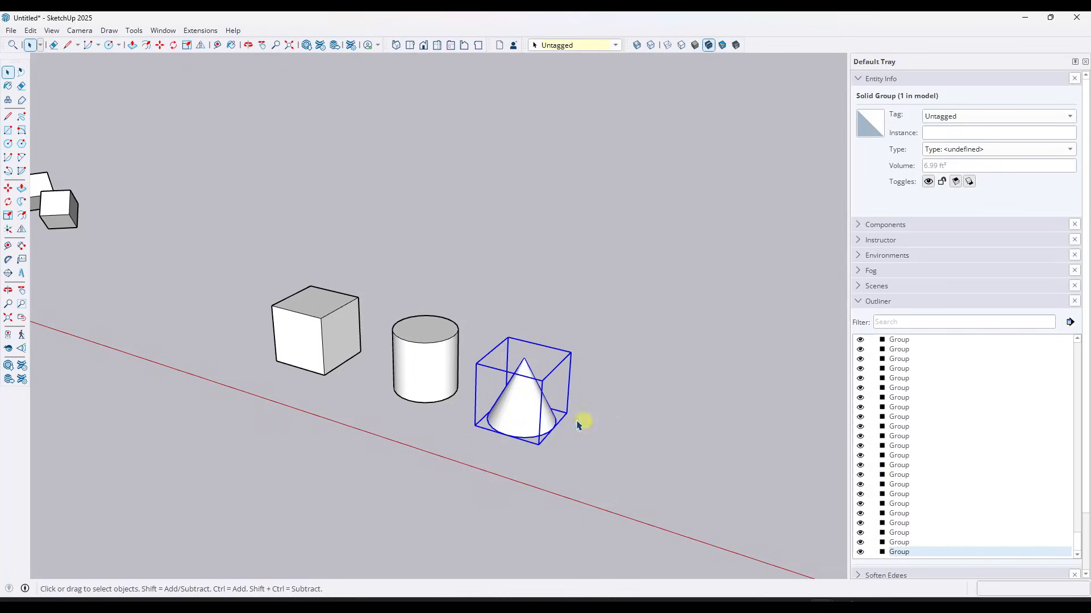
click(427, 377)
click(335, 352)
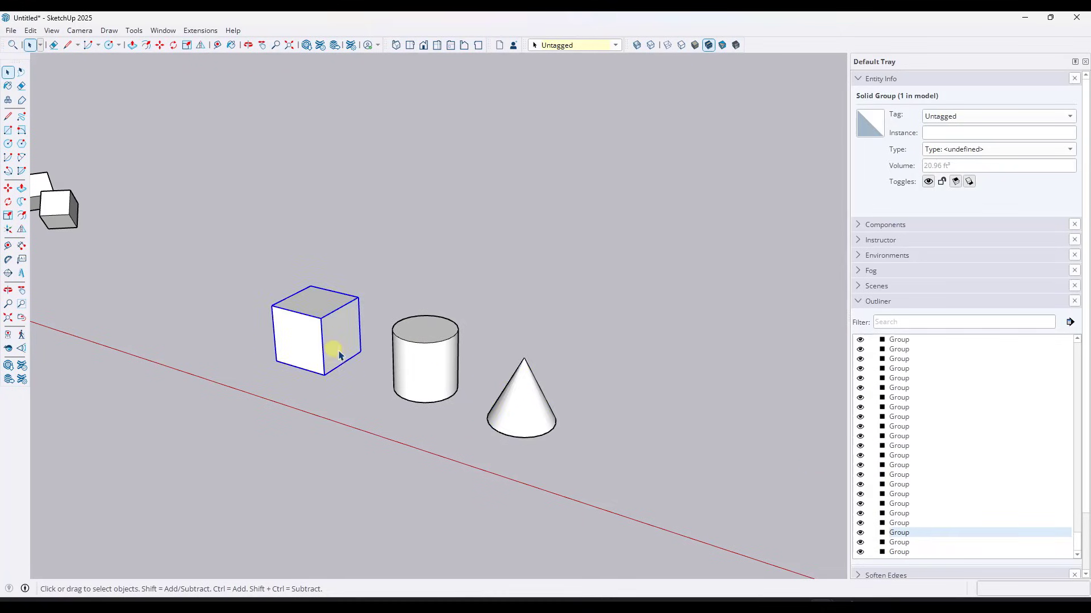
- Select the cone and rename its Outliner group entry as Cone
click(434, 372)
click(530, 416)
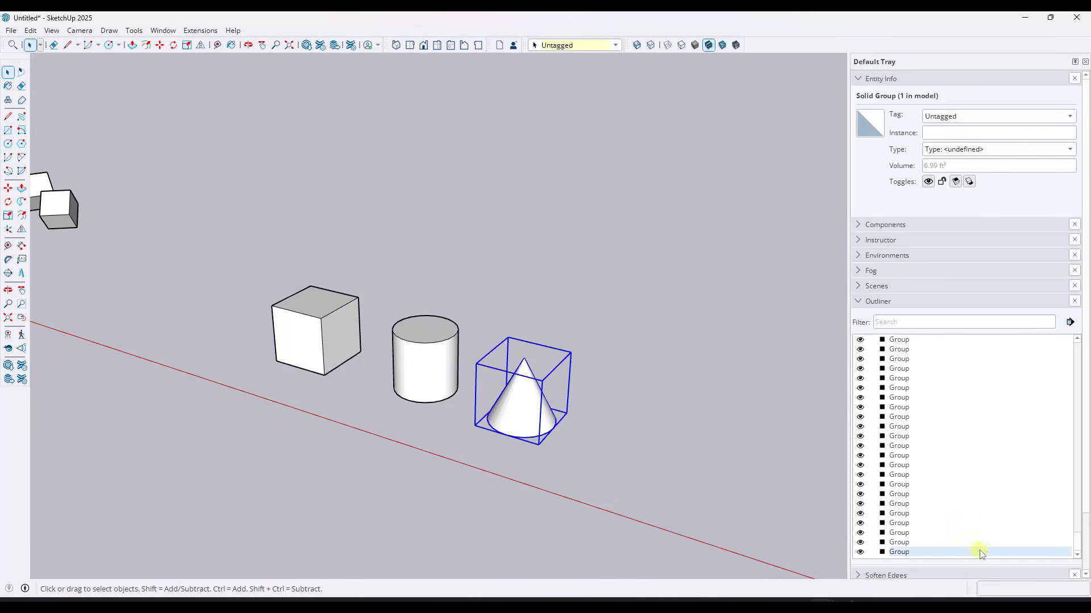
scroll(981, 554, down, 1)
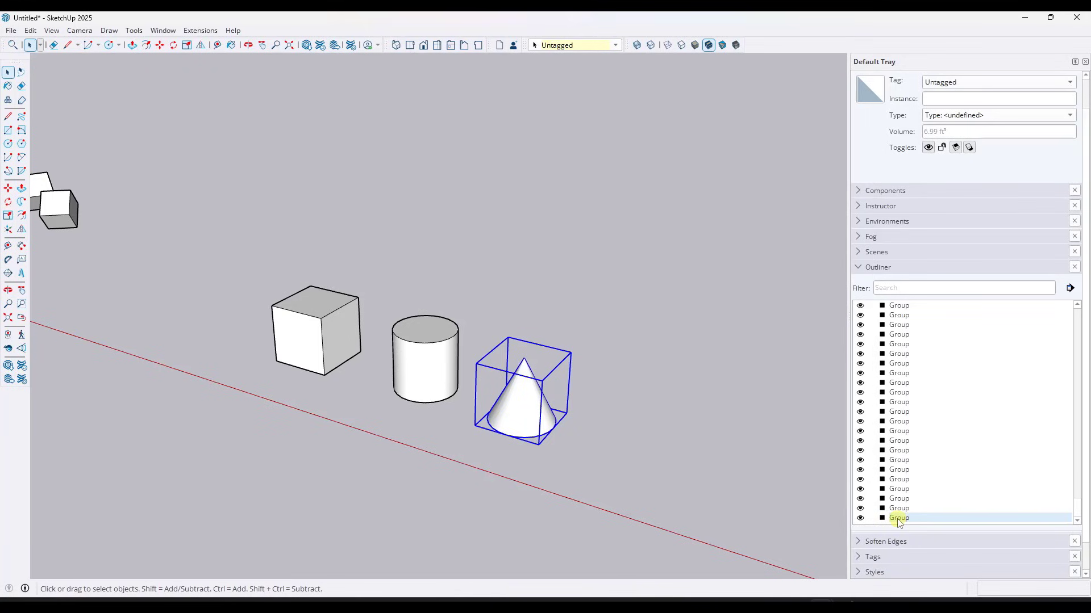
right_click(898, 520)
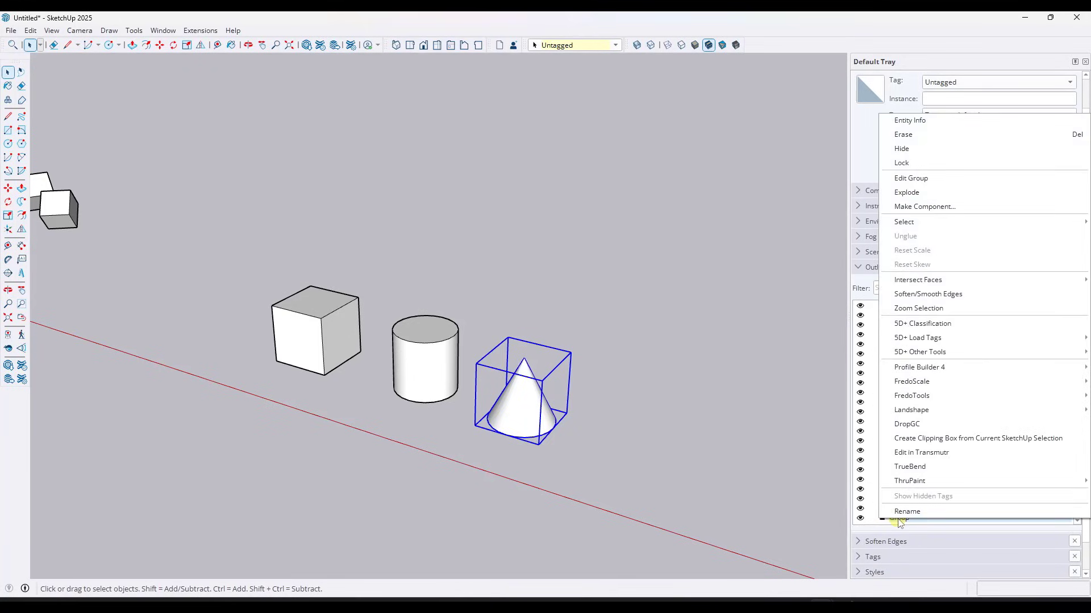
click(919, 511)
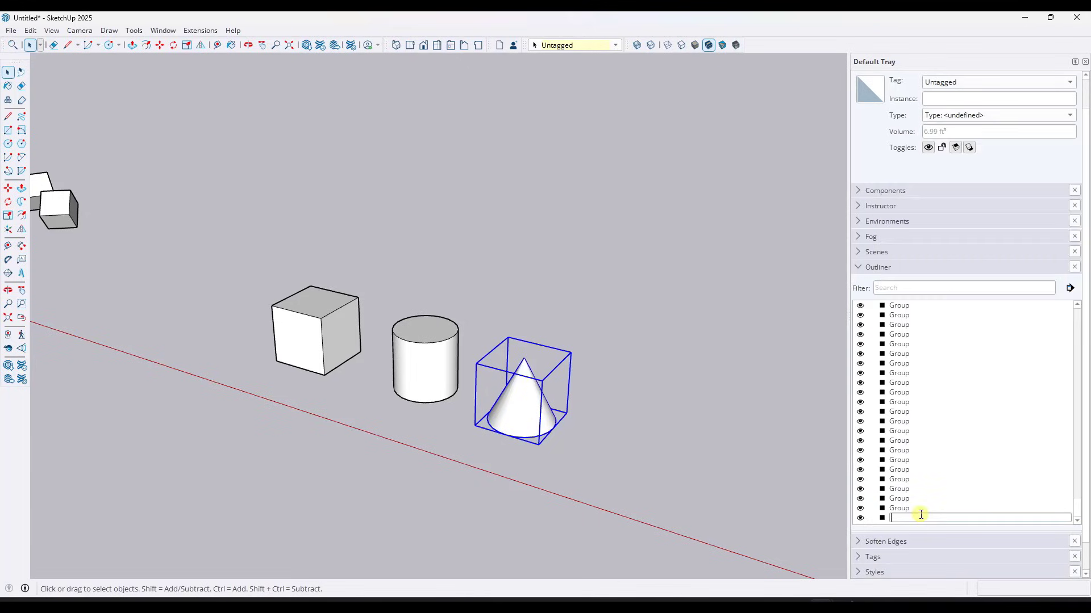
key(Return)
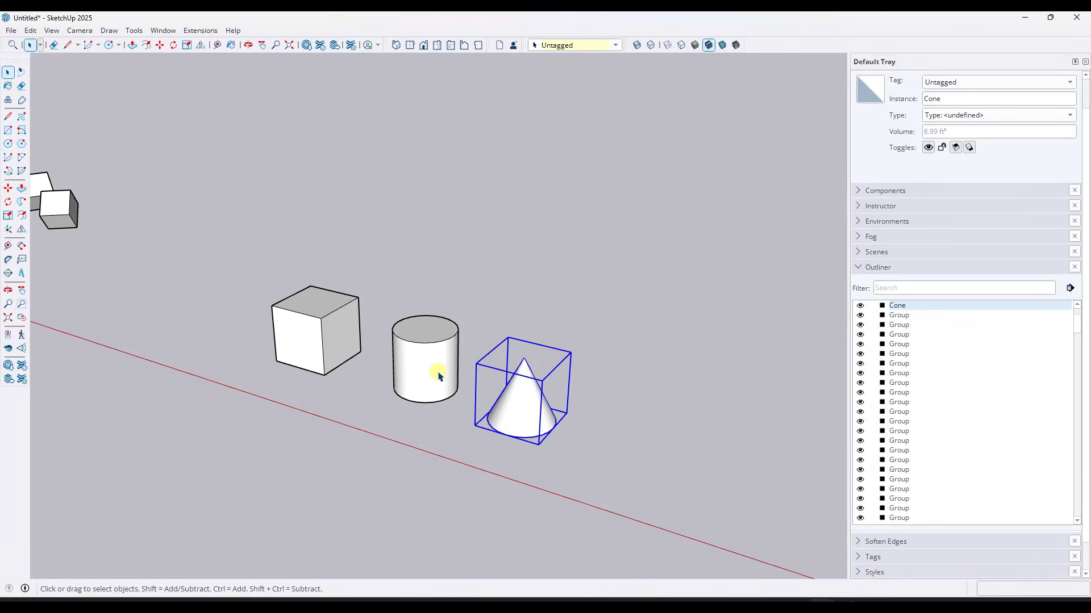
- Select the cylinder and rename its Outliner group entry as Cylinder
click(432, 366)
right_click(897, 517)
click(904, 511)
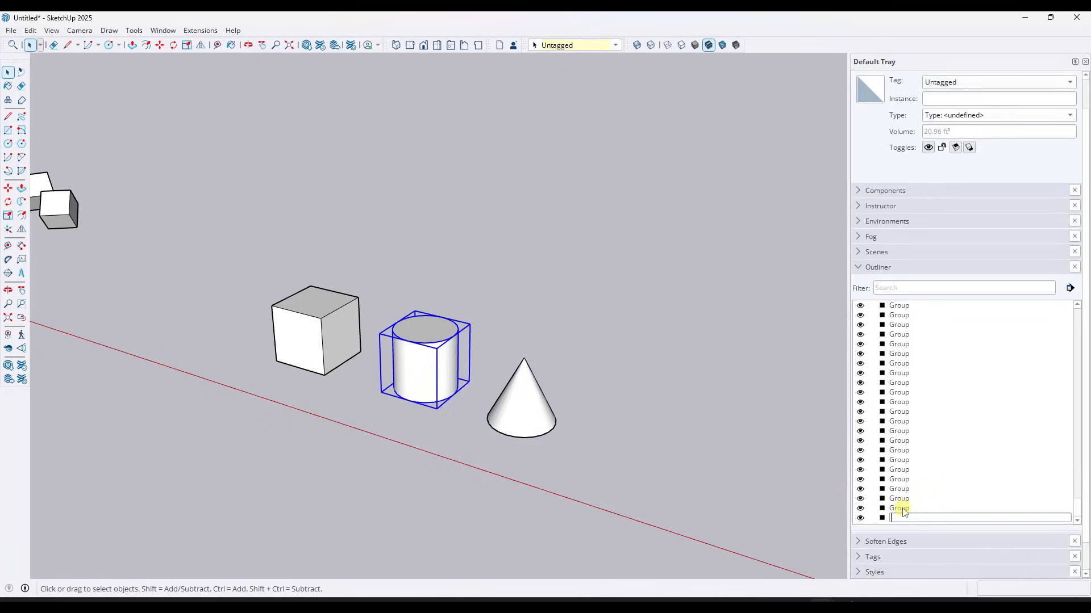
text(Cylinder)
key(Return)
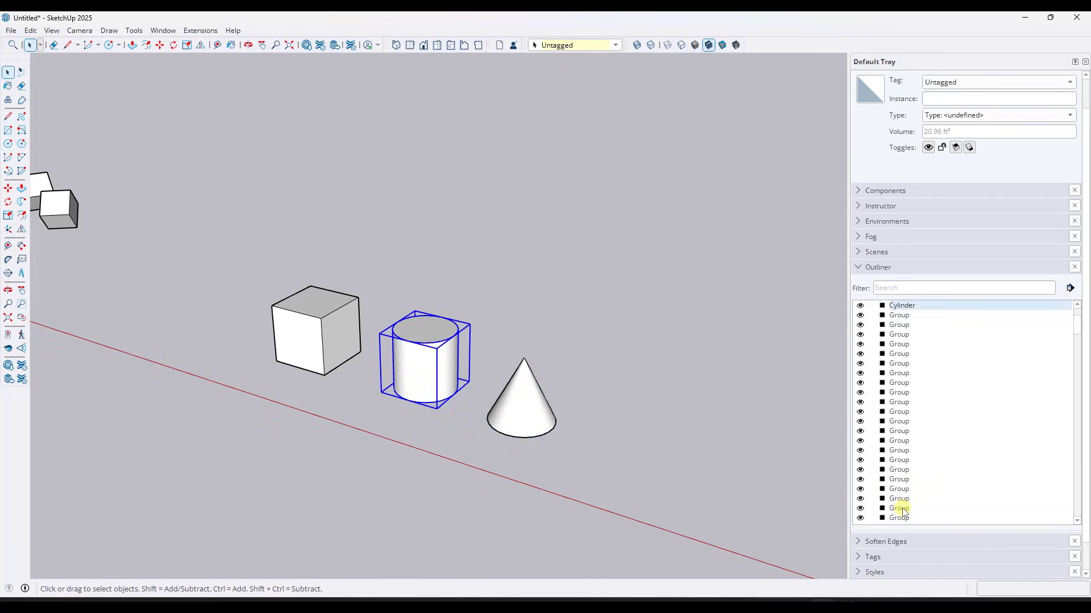
click(316, 344)
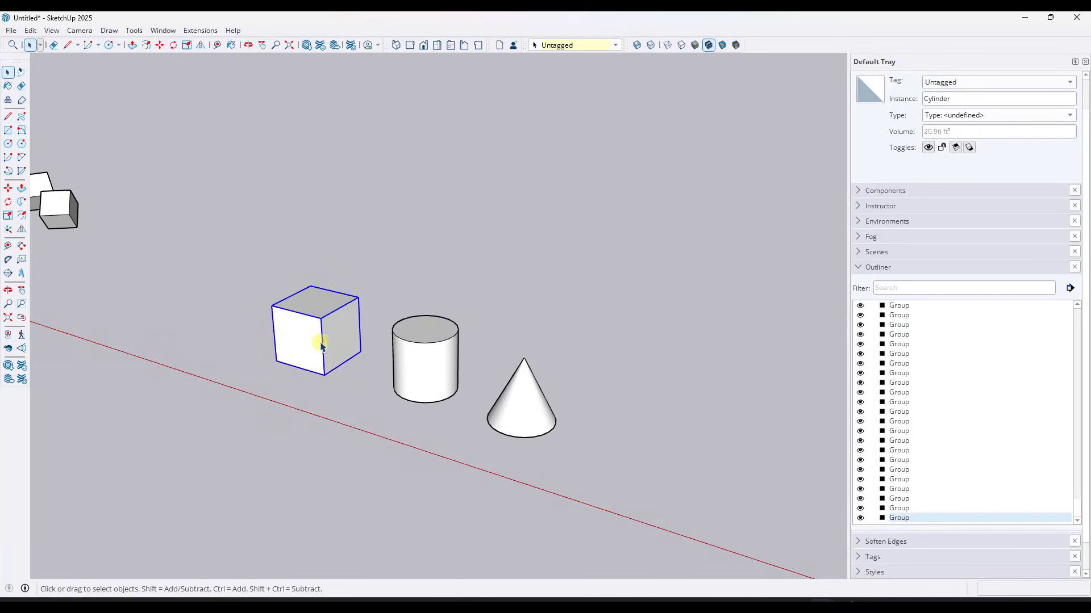
right_click(897, 518)
click(904, 511)
key(Tab)
text(Cu)
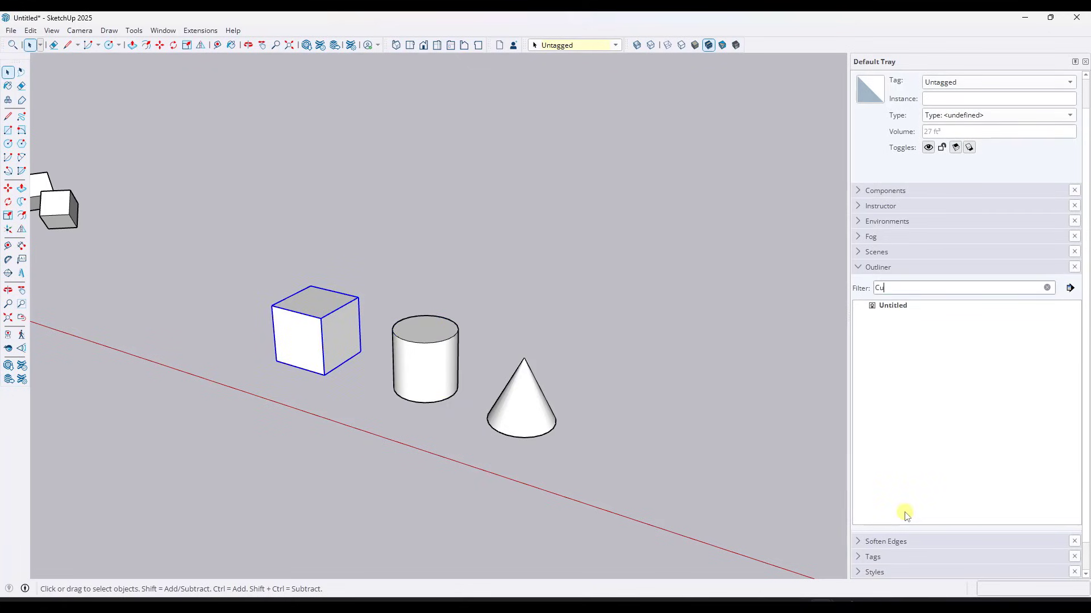
key(BackSpace)
key(BackSpace)
key(BackSpace)
key(BackSpace)
- Rename the 3' cube's Outliner group entry as Cube
right_click(900, 519)
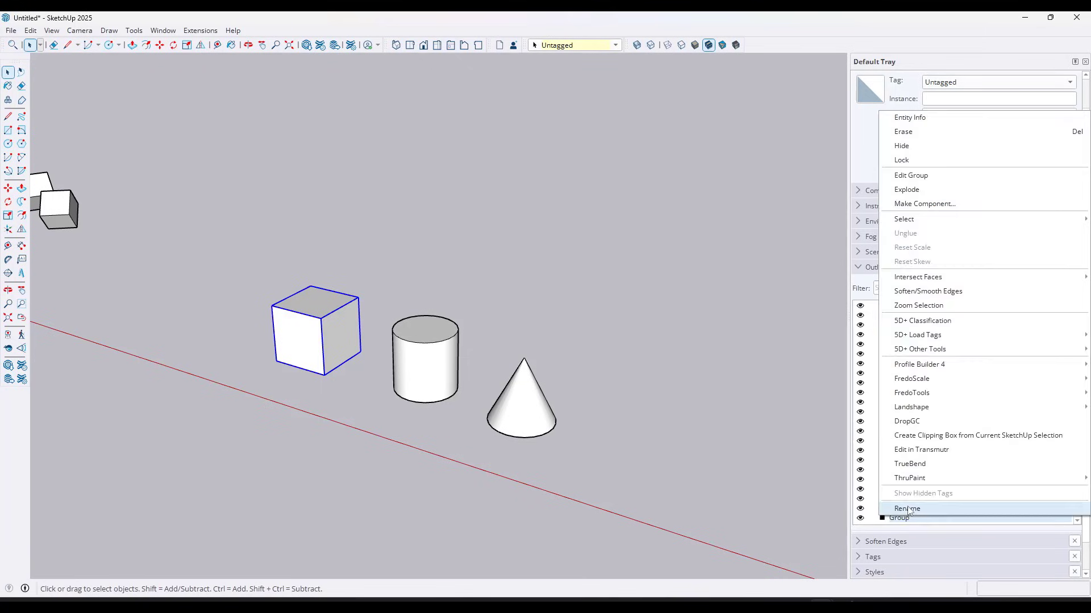
click(909, 510)
text(Cube)
key(Return)
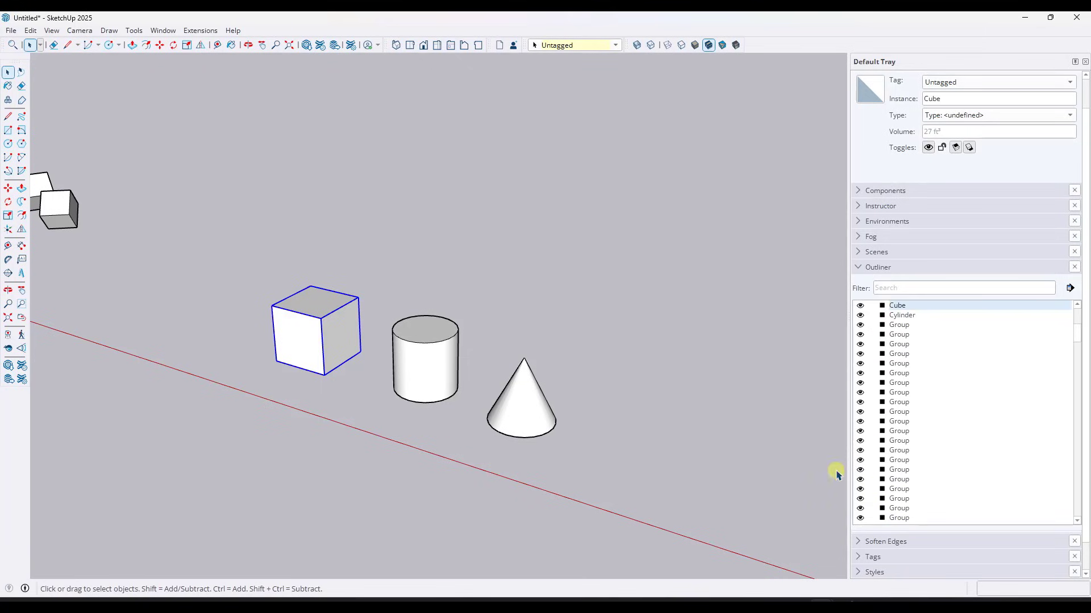
- Collapse all the expanded Pot component entries in the Outliner
scroll(956, 413, up, 3)
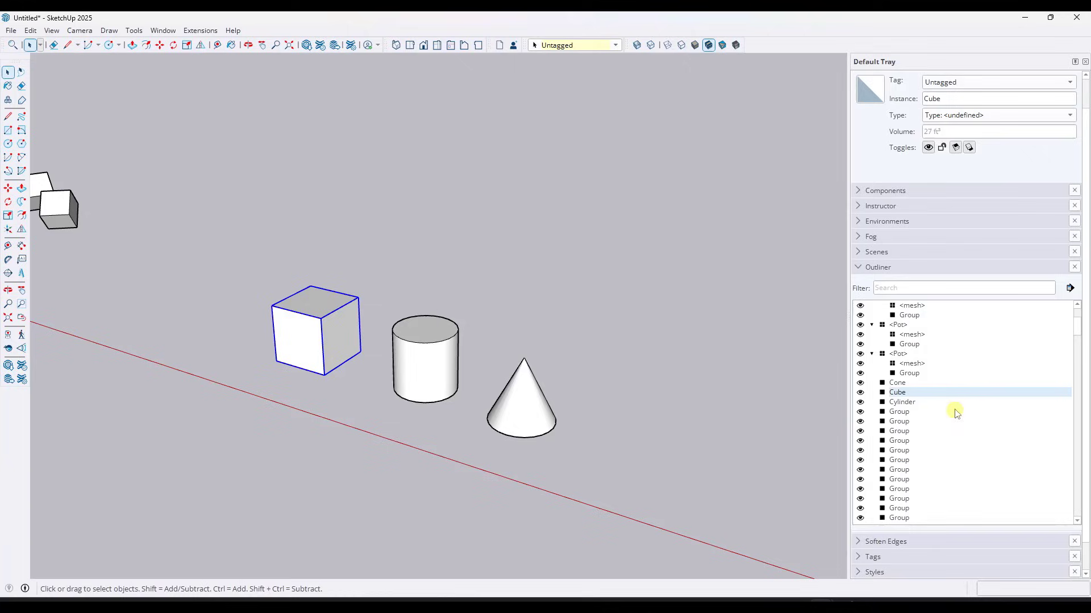
click(871, 353)
click(871, 325)
scroll(875, 325, up, 3)
click(871, 383)
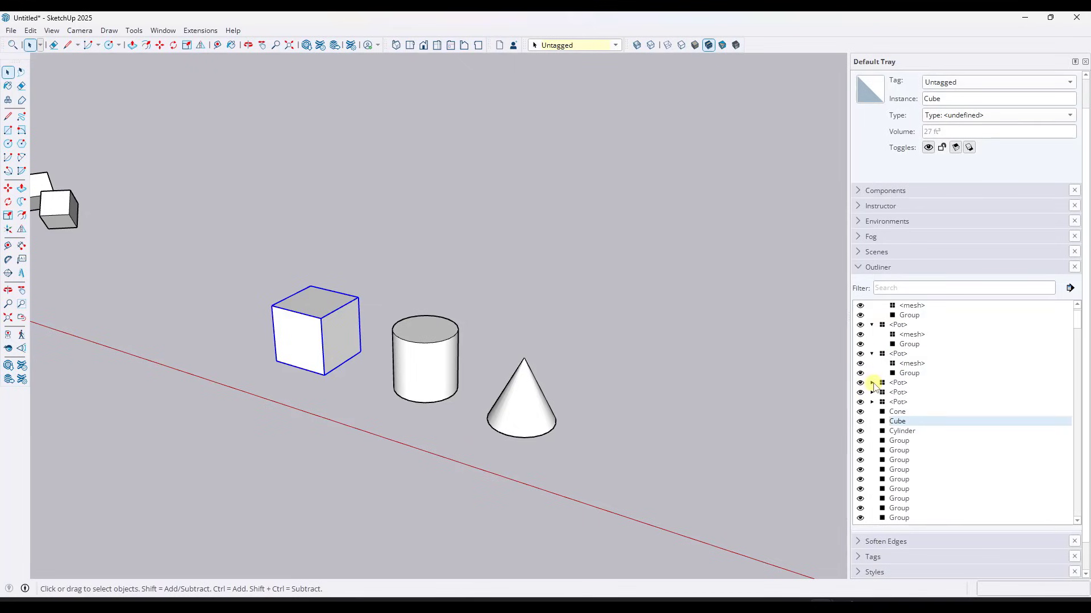
click(871, 354)
click(871, 325)
scroll(879, 331, up, 2)
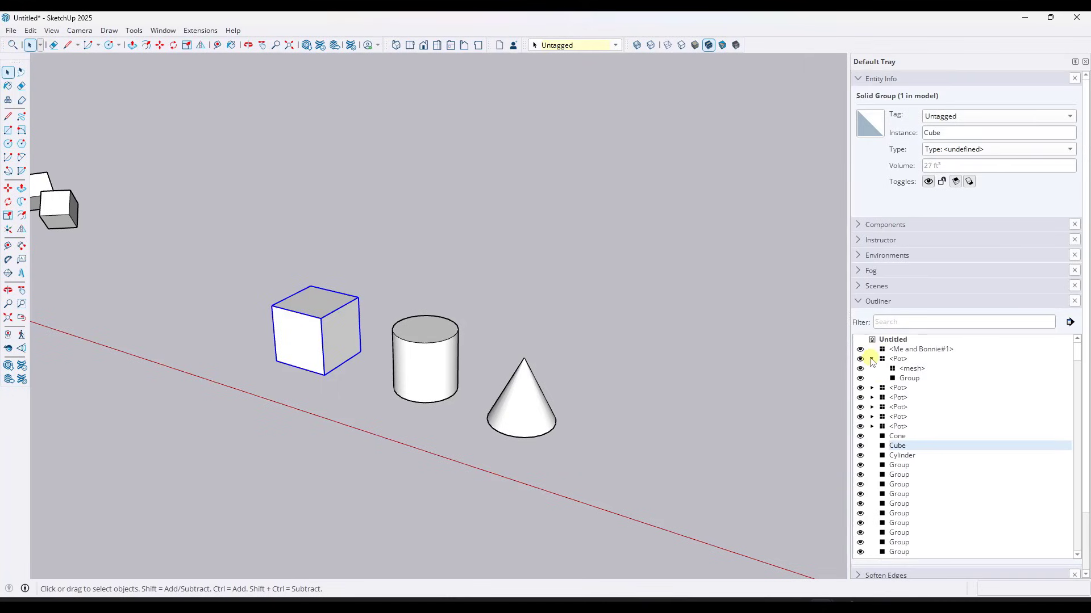
click(871, 359)
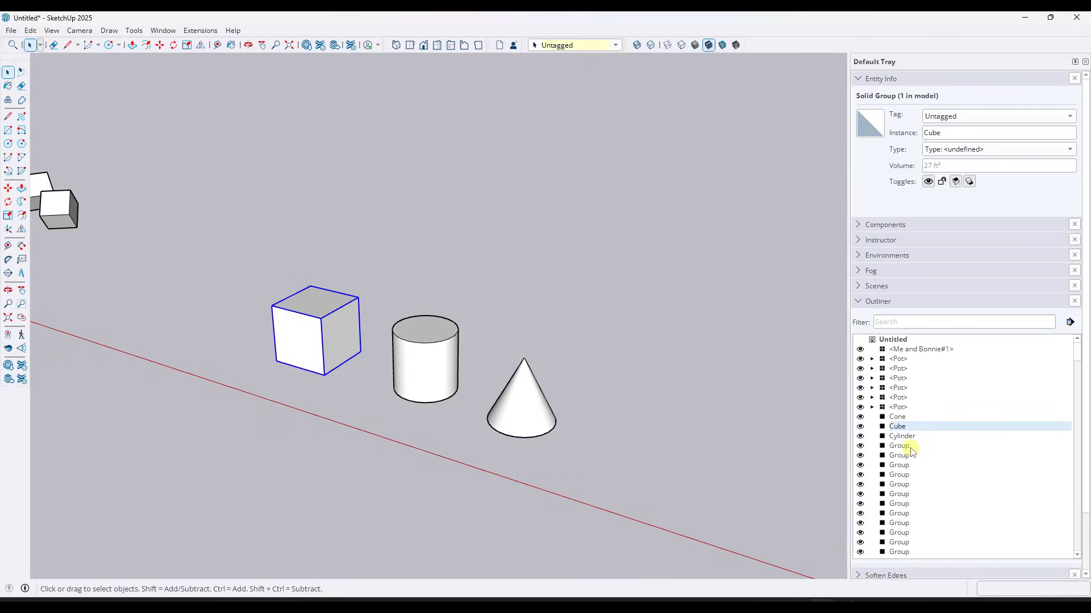
- Select the Cone, Cube and Cylinder entries in the Outliner to check which object each one highlights
key(Up)
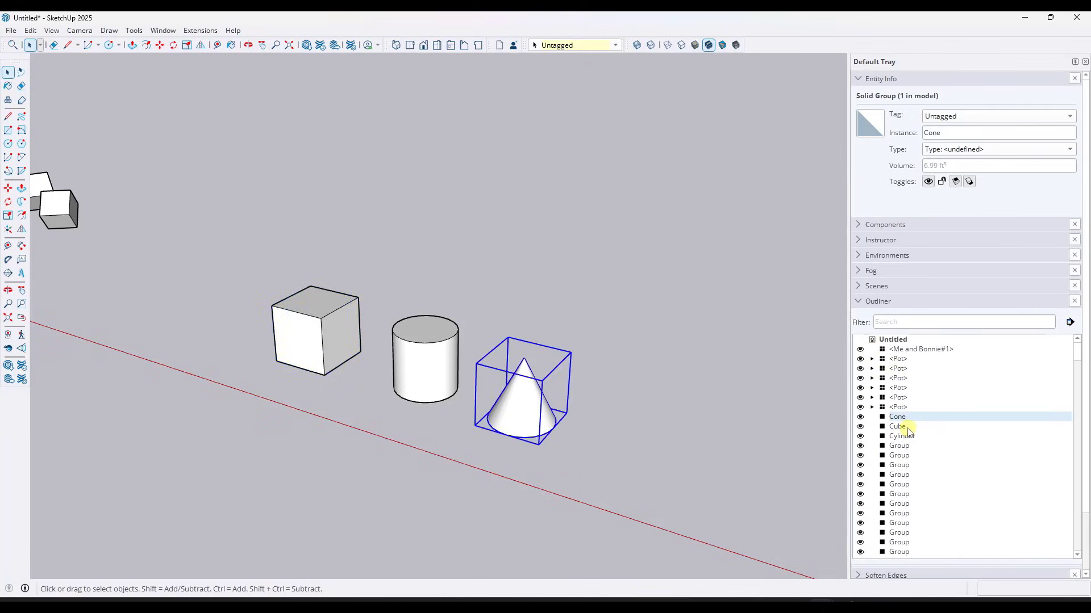
click(910, 427)
click(909, 436)
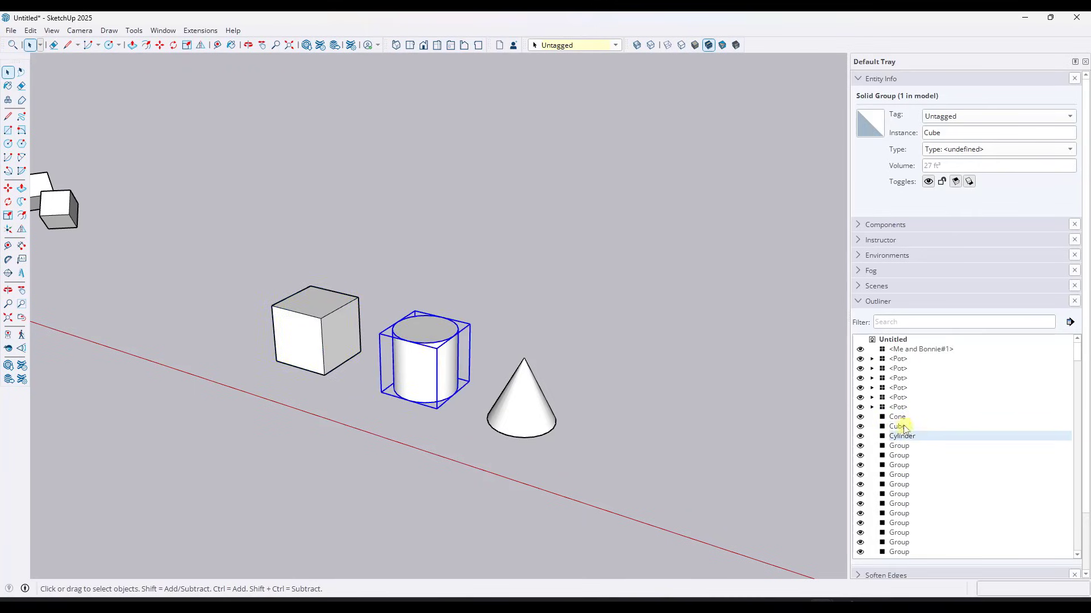
click(901, 418)
click(898, 427)
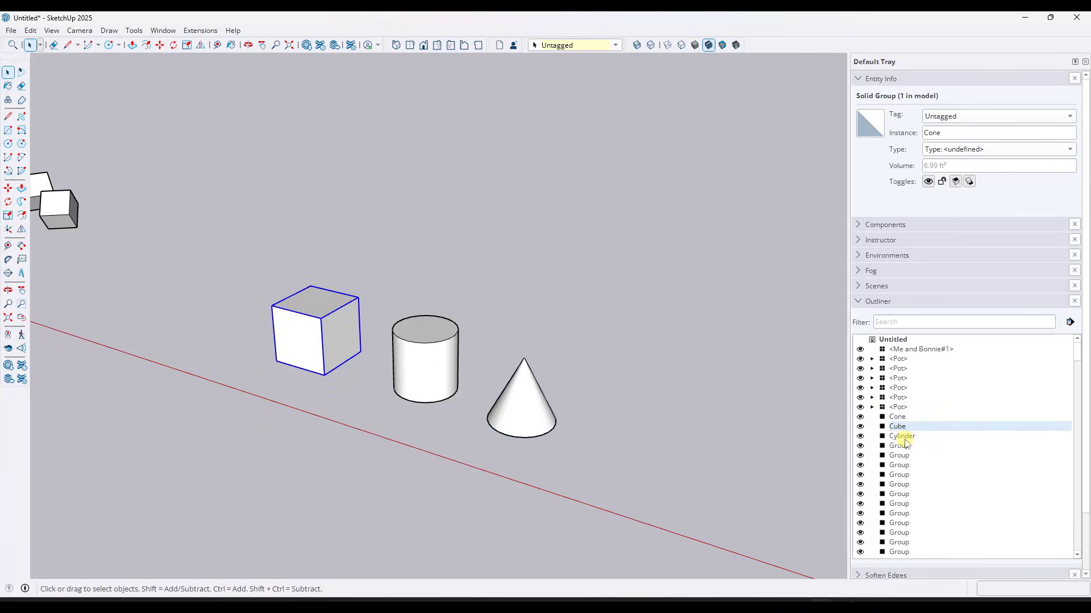
- Copy the cylinder 10' back along the green axis with Move and array it *5
click(903, 437)
drag(575, 411, 529, 394)
key(space)
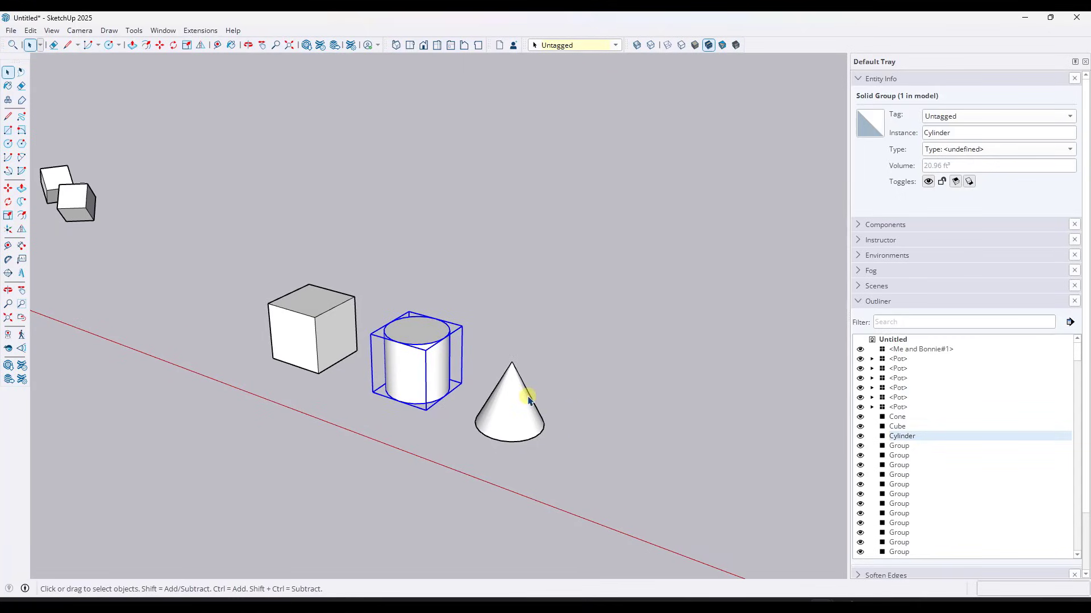
key(m)
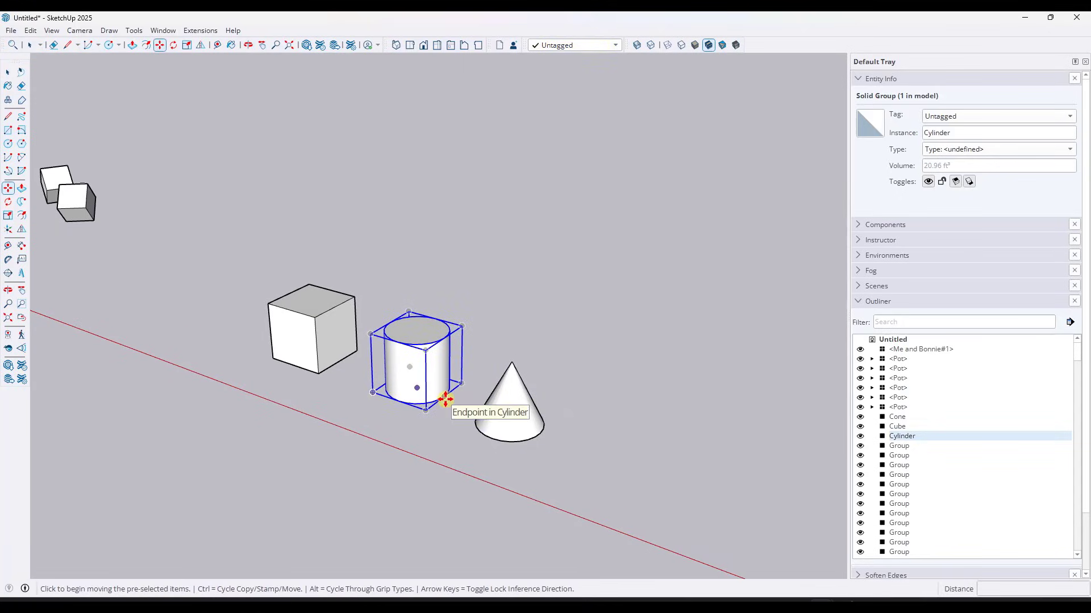
key(ctrl)
click(445, 400)
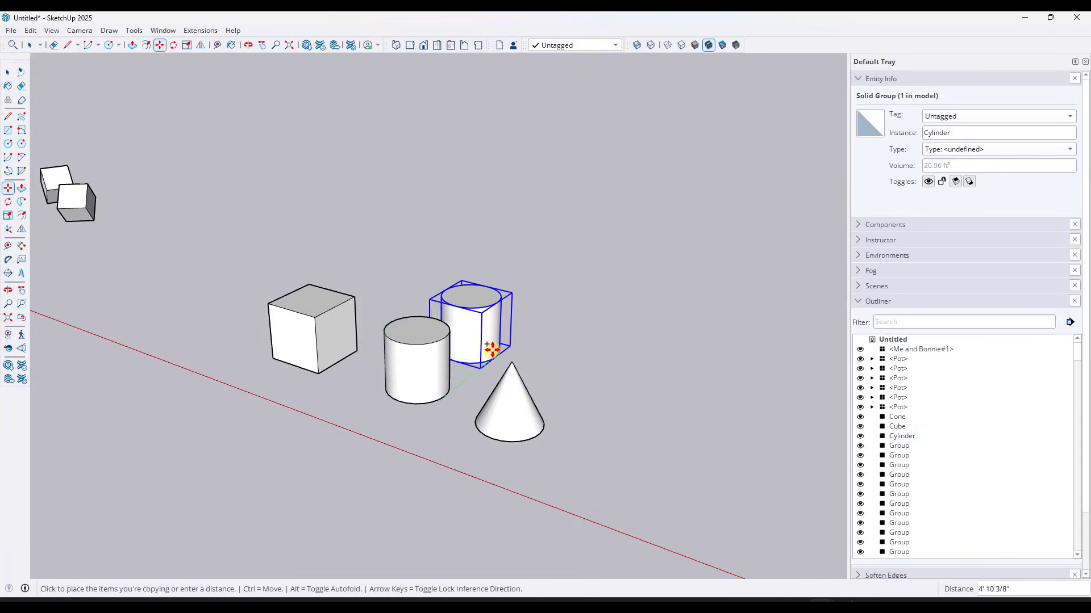
text(10)
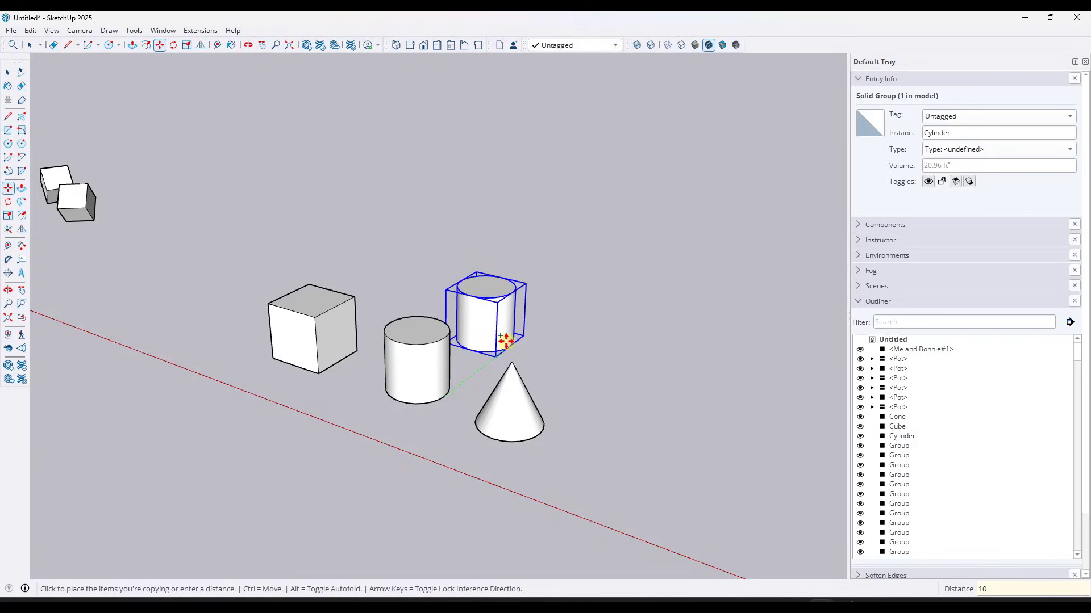
key(Return)
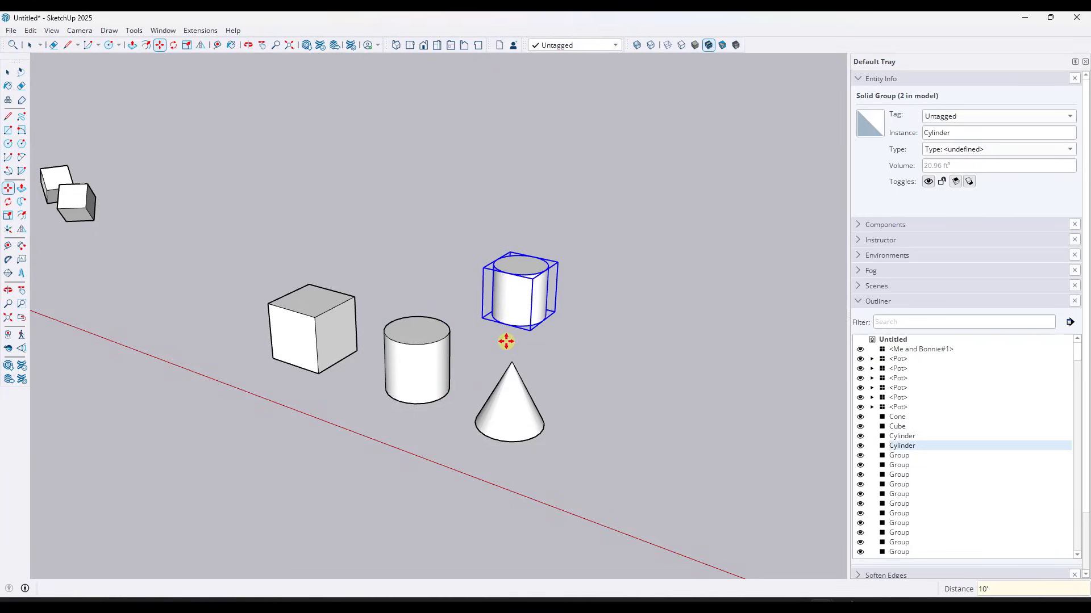
key(Return)
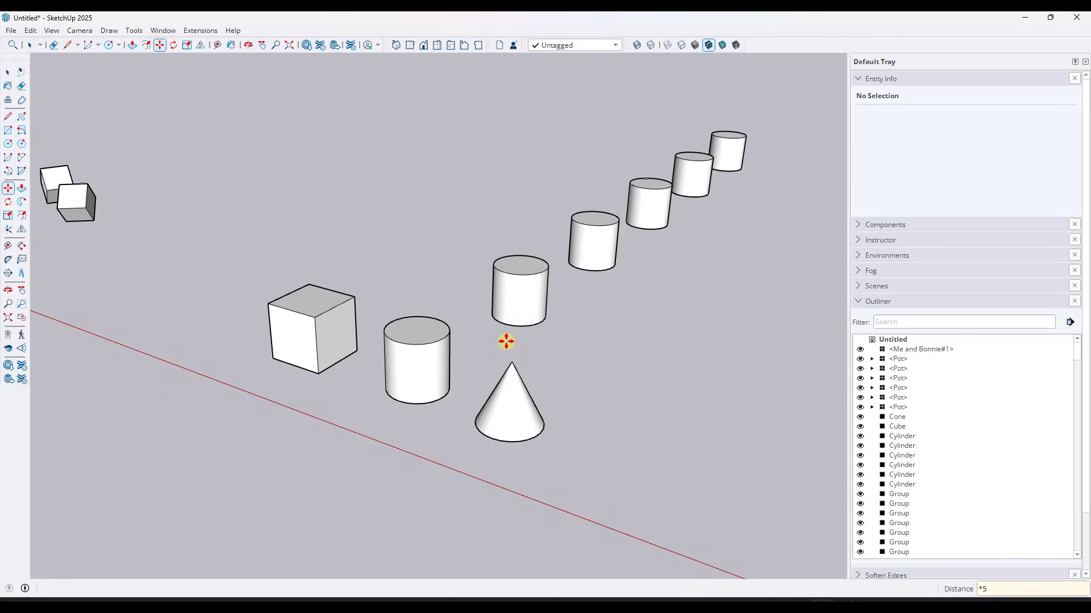
key(space)
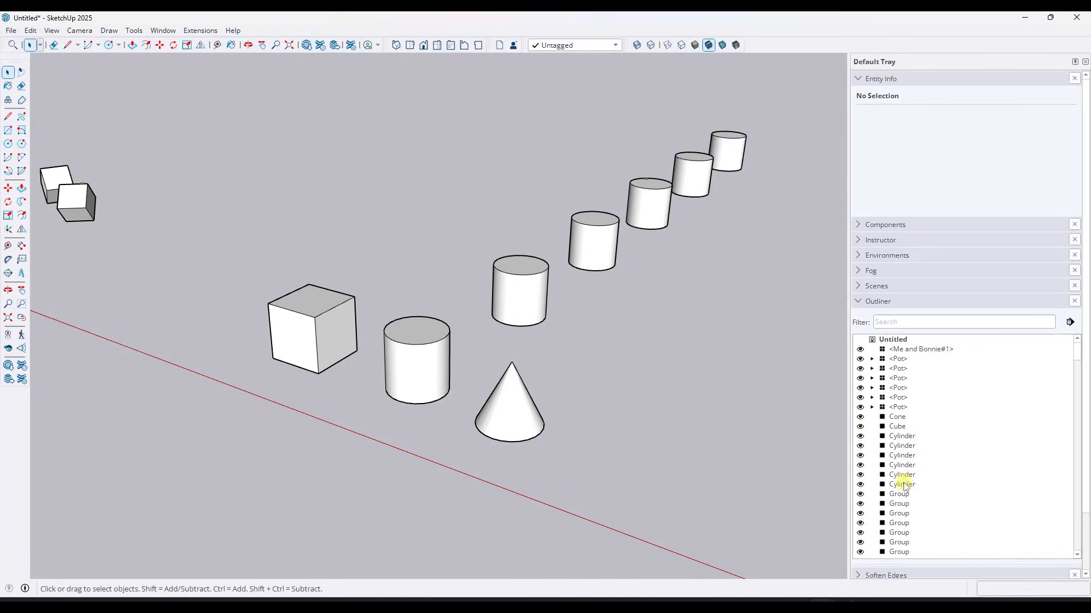
- Select the copied cylinders one by one and examine how each is listed in the Outliner
click(514, 301)
click(662, 202)
click(690, 176)
click(724, 148)
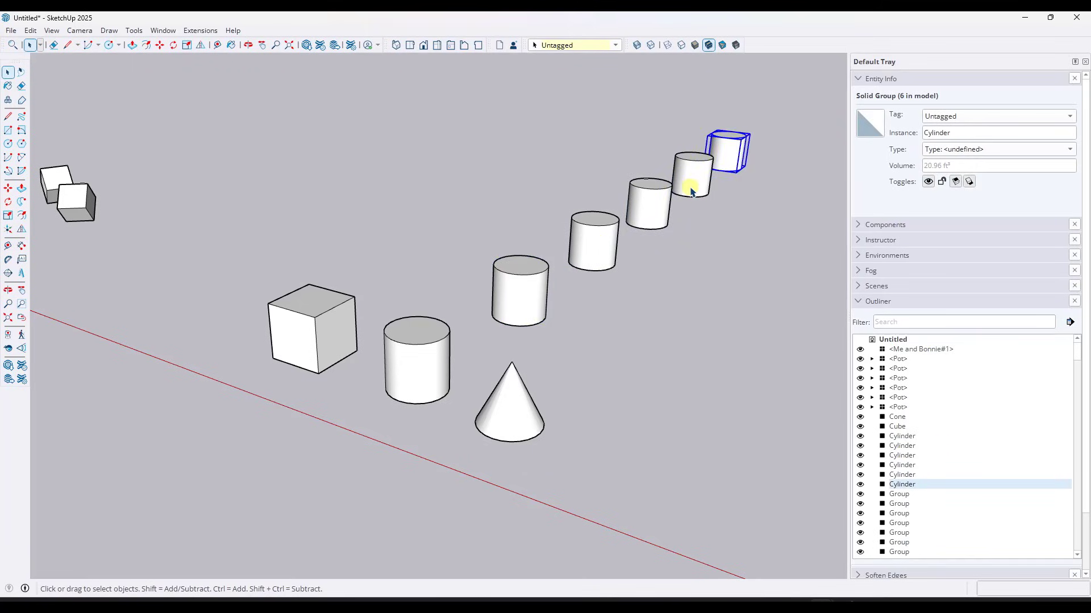
click(690, 175)
click(651, 201)
click(596, 236)
click(516, 295)
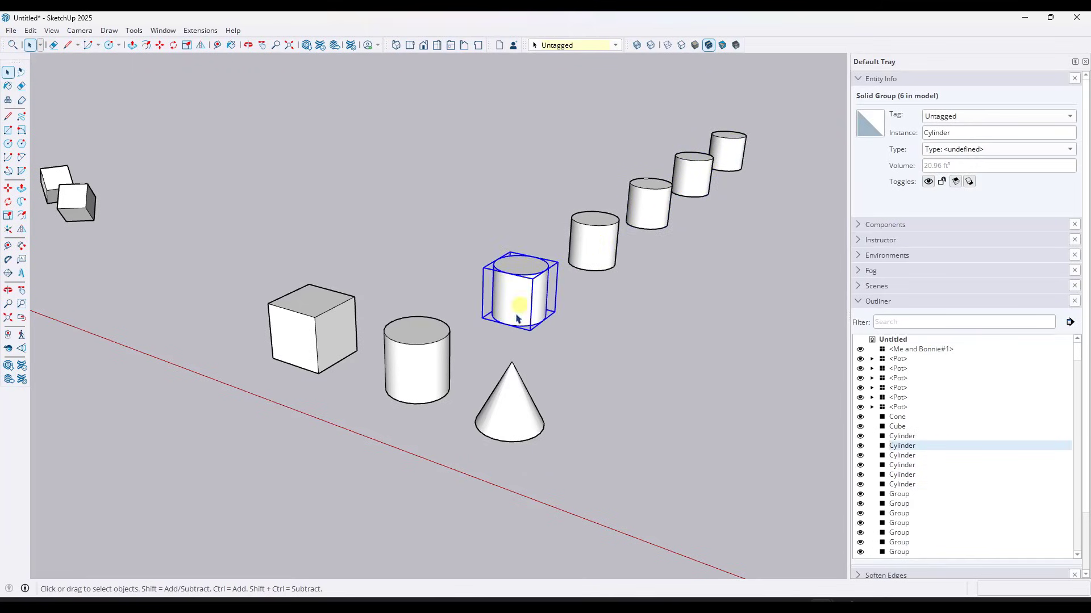
- Select all six cylinders in the row and make them one group
middle_drag(517, 298, 614, 292)
drag(516, 80, 650, 469)
right_click(582, 368)
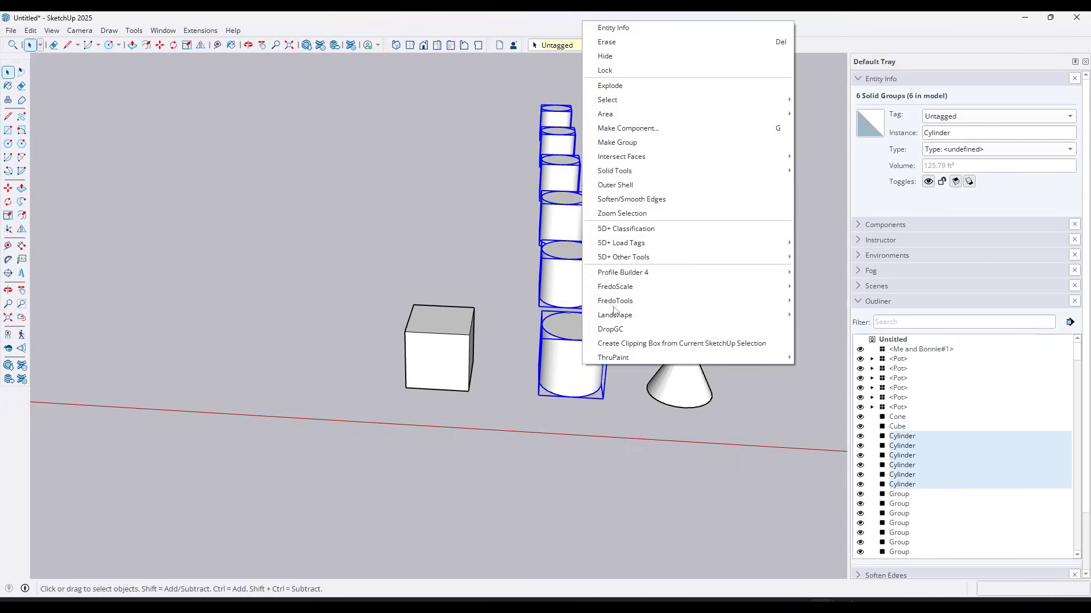
click(642, 147)
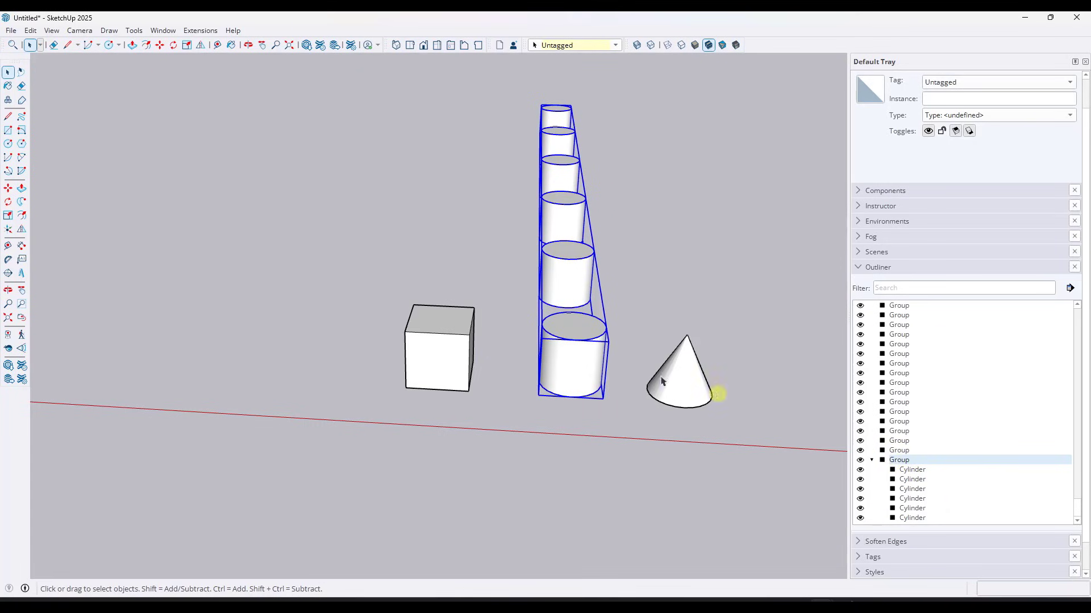
- Rename the new parent group of the cylinders as Cylinders and collapse its entry in the Outliner
middle_drag(661, 382, 725, 373)
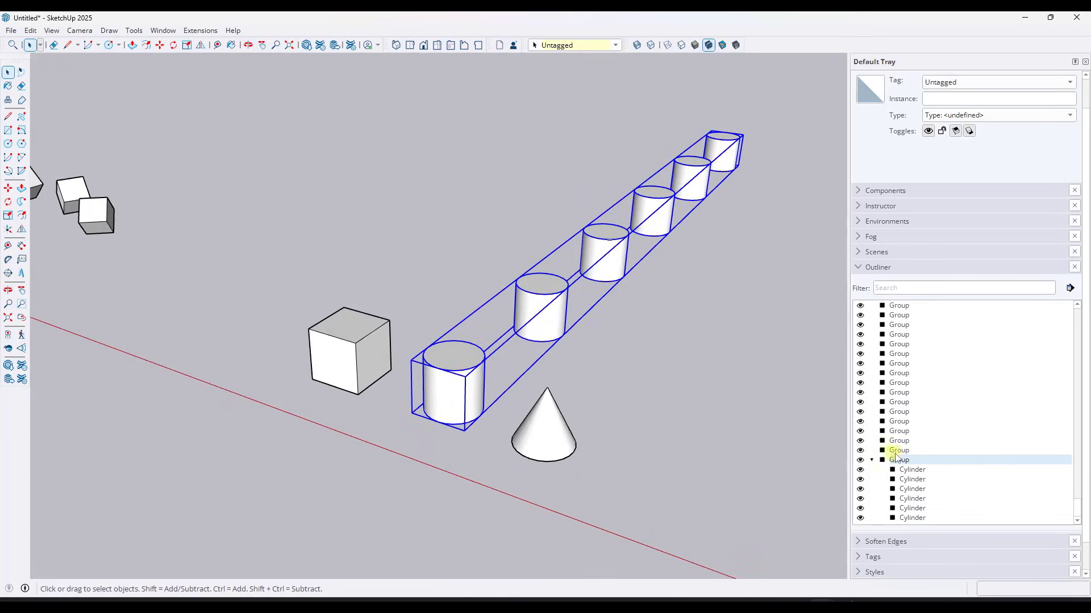
right_click(902, 465)
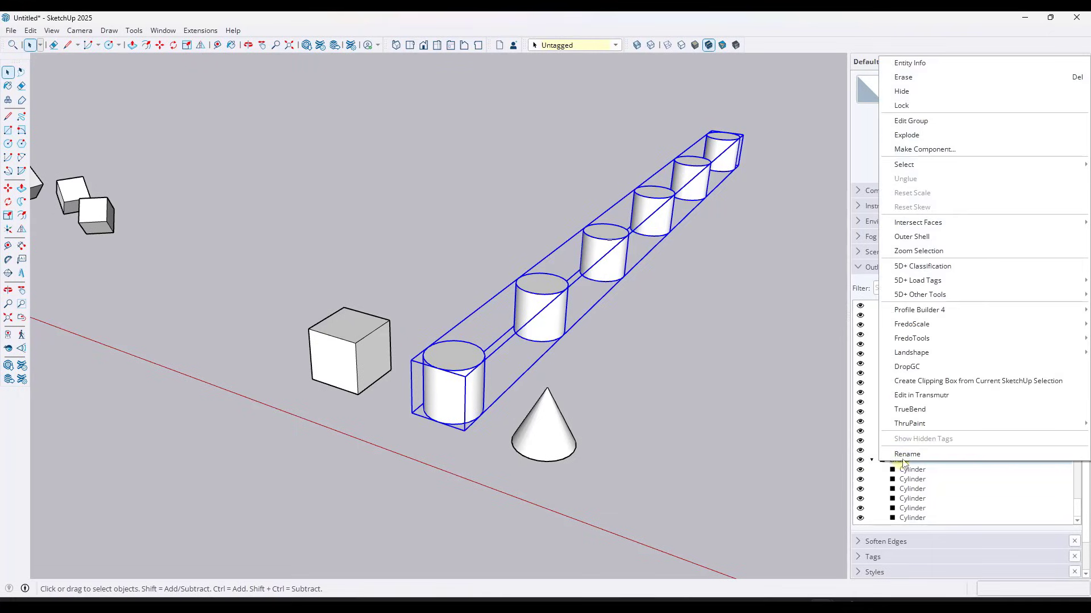
click(908, 454)
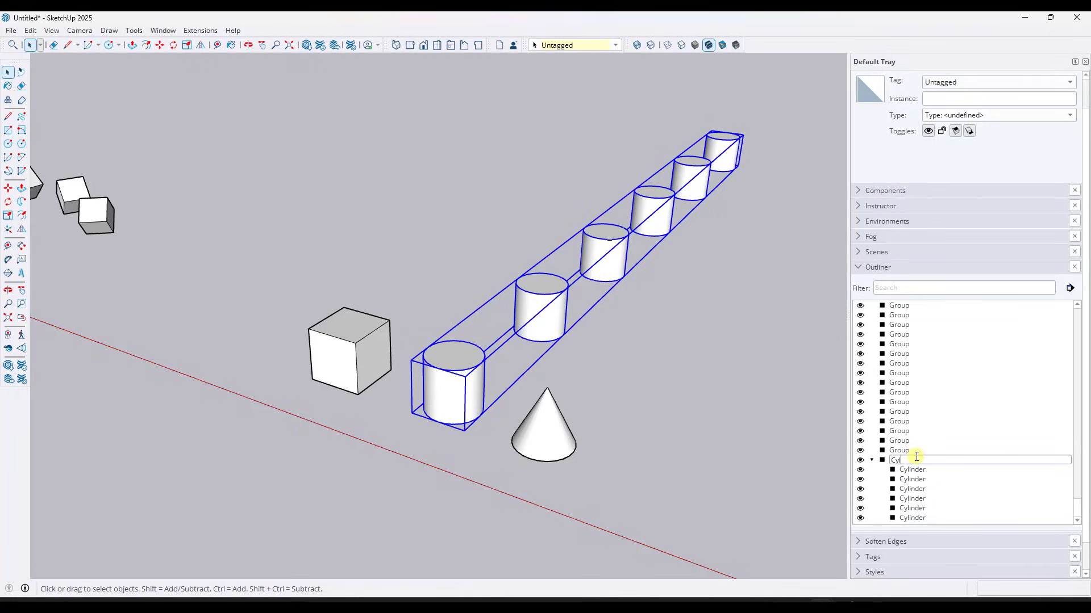
text(Cylinders)
key(Return)
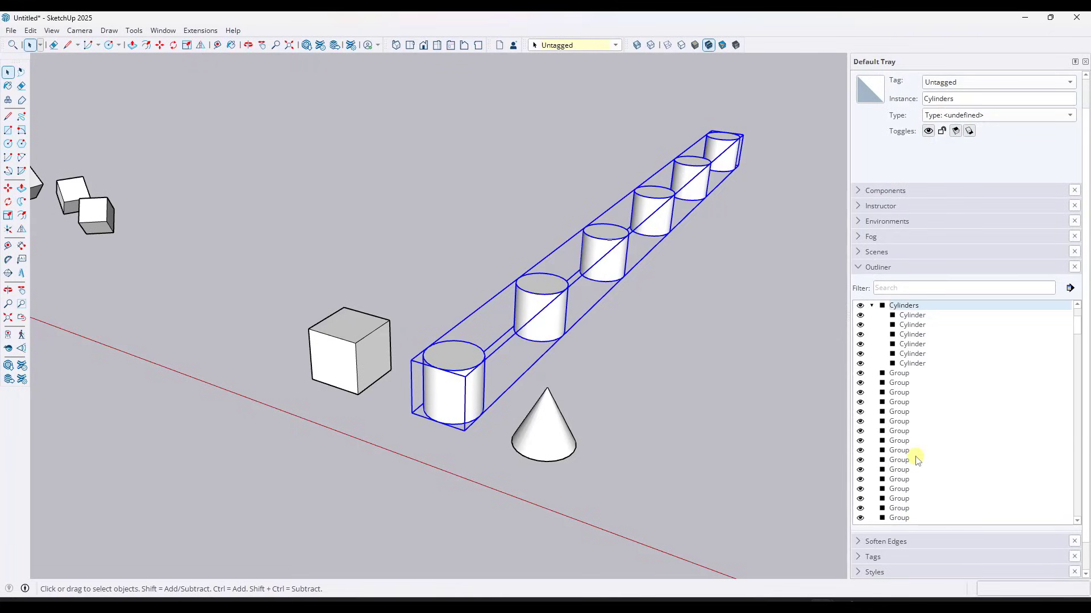
scroll(878, 392, up, 2)
click(872, 364)
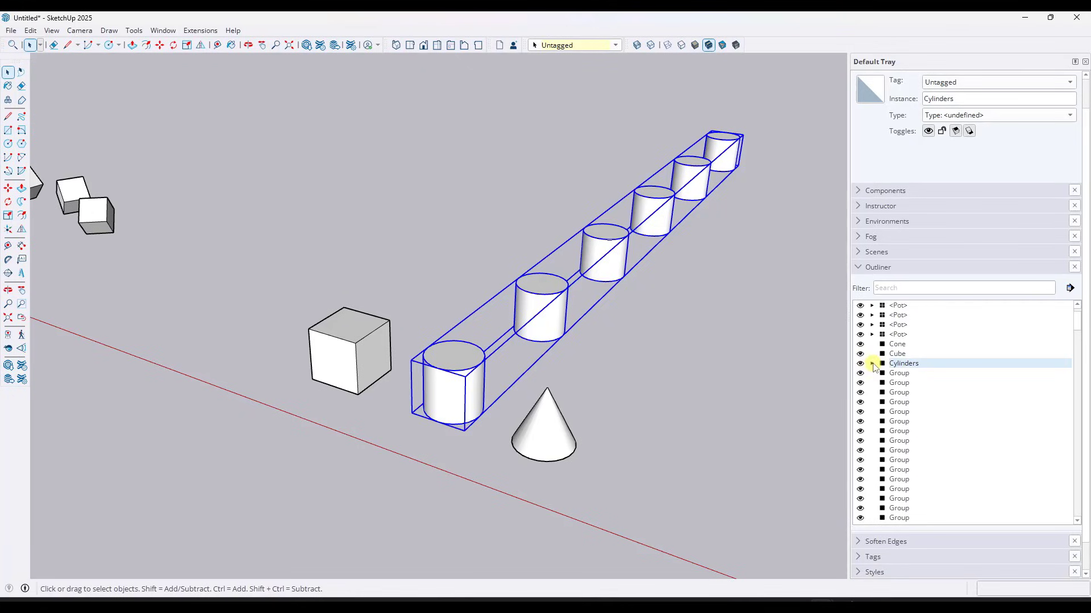
- Copy the cone about 10' 5" back along the green axis, beside the second cylinder, and array it *5
click(537, 448)
key(m)
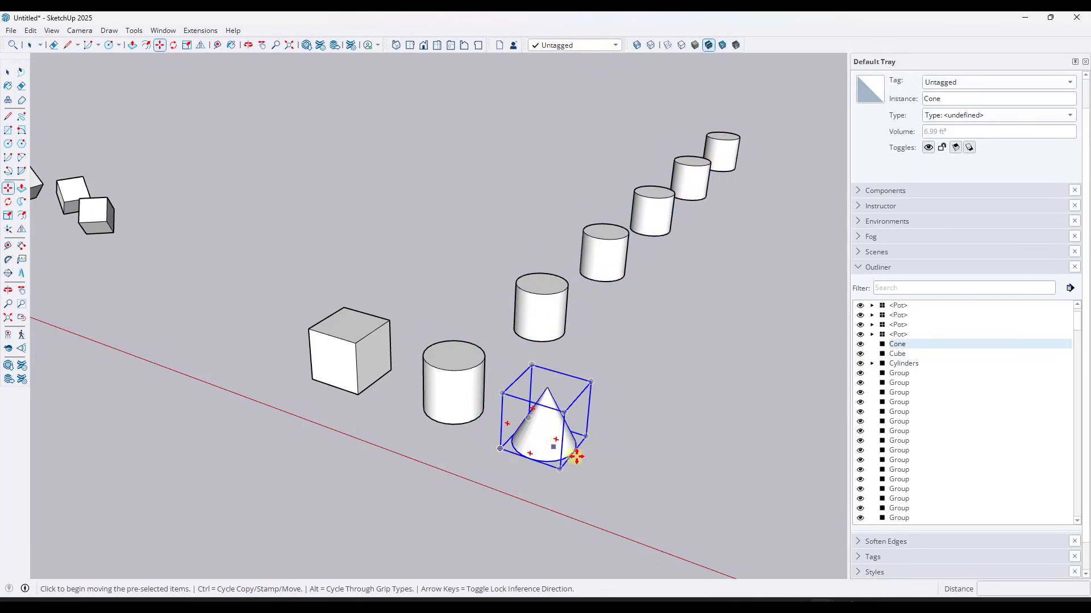
click(577, 455)
key(ctrl)
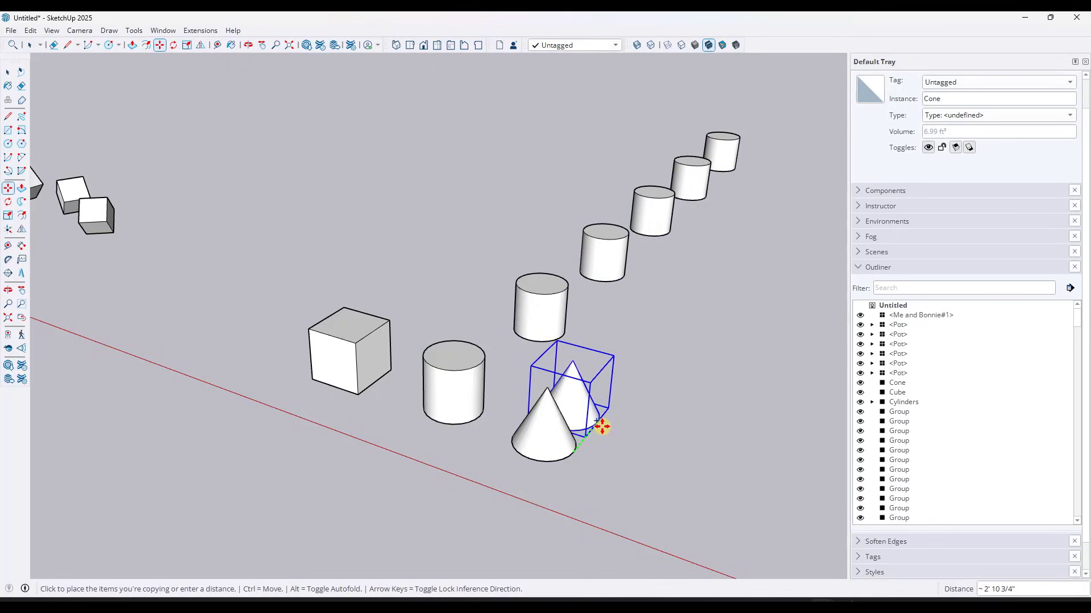
click(564, 337)
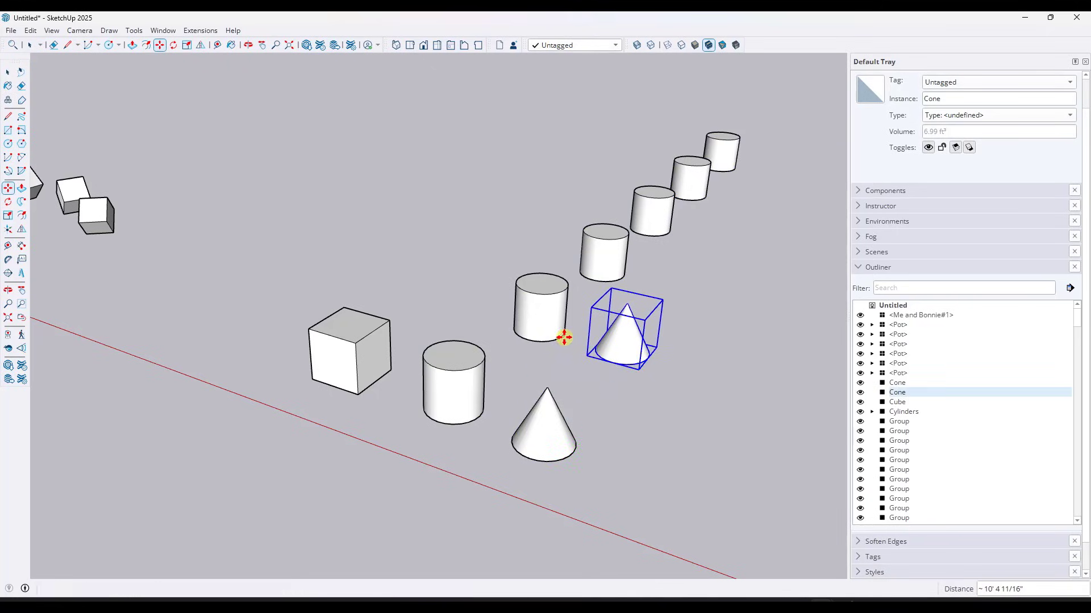
text(5x)
key(Return)
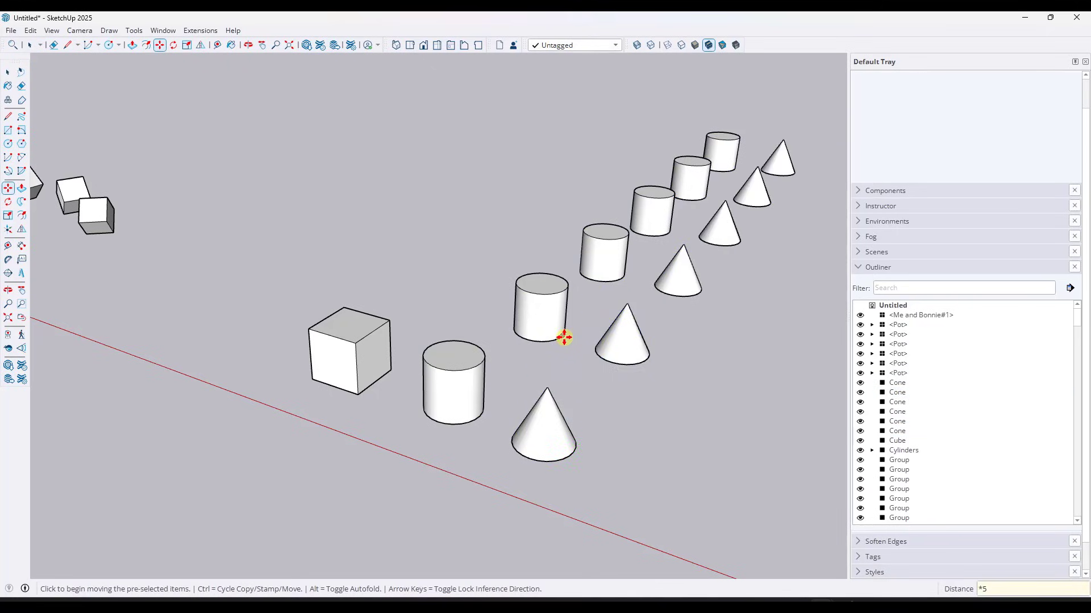
- Make the six cones in the row one group and rename that parent group as Cones in the Outliner
key(space)
middle_drag(555, 420, 608, 166)
drag(603, 114, 706, 427)
right_click(653, 380)
click(697, 153)
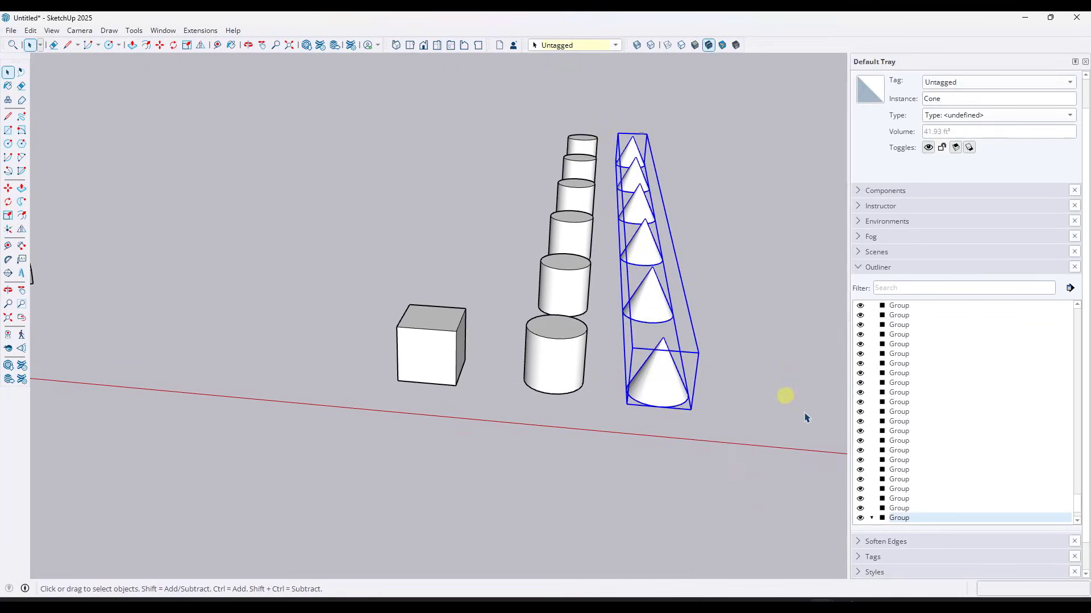
right_click(912, 519)
click(907, 510)
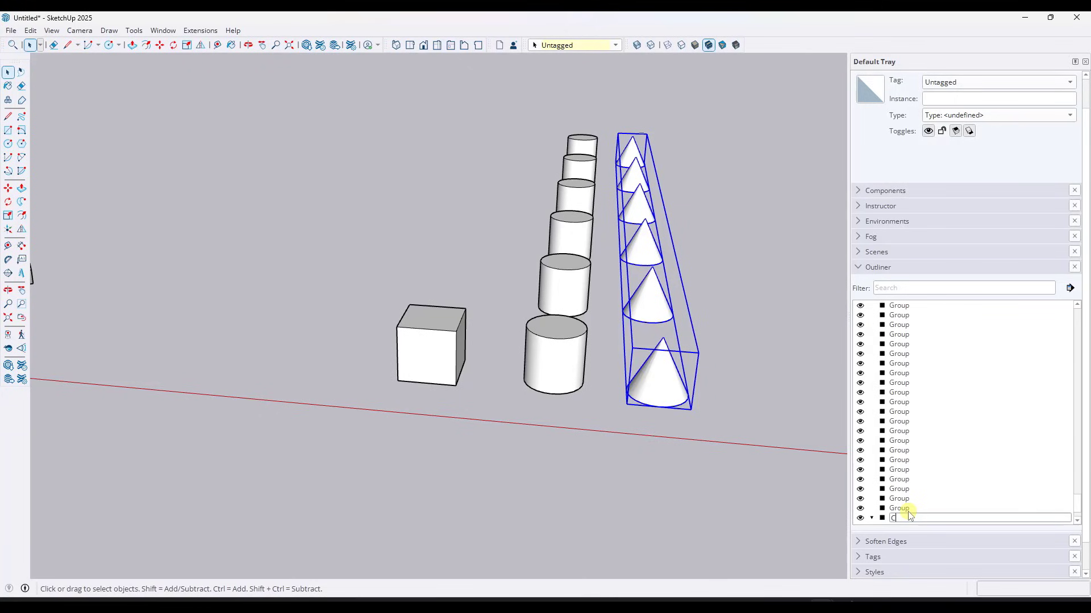
text(Cones)
key(Return)
- Copy the cube back along the green axis, level with the second cylinder, and array it *5
click(434, 357)
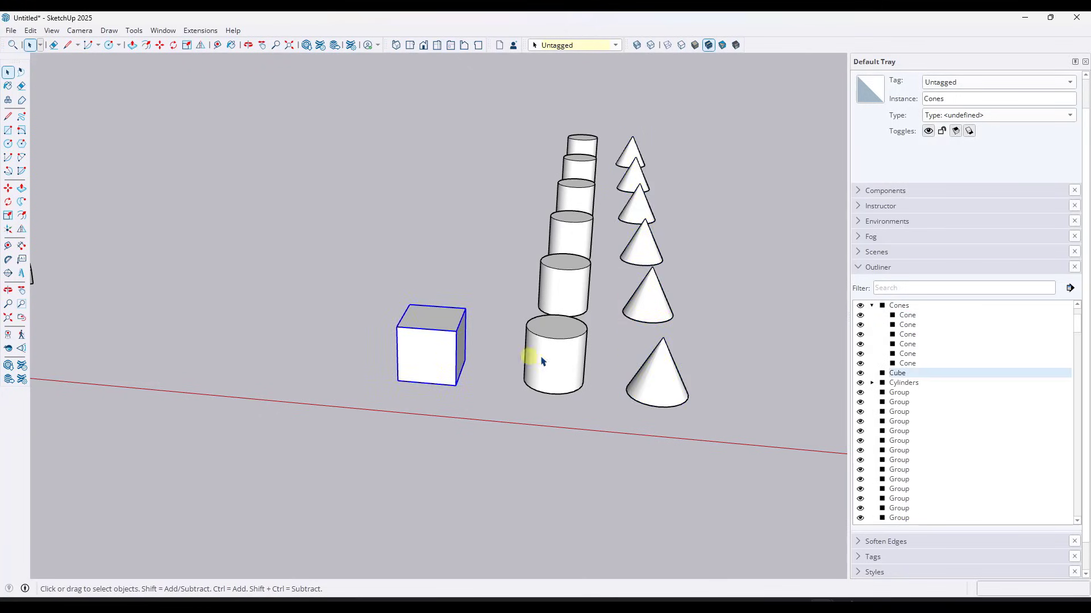
middle_drag(536, 361, 403, 438)
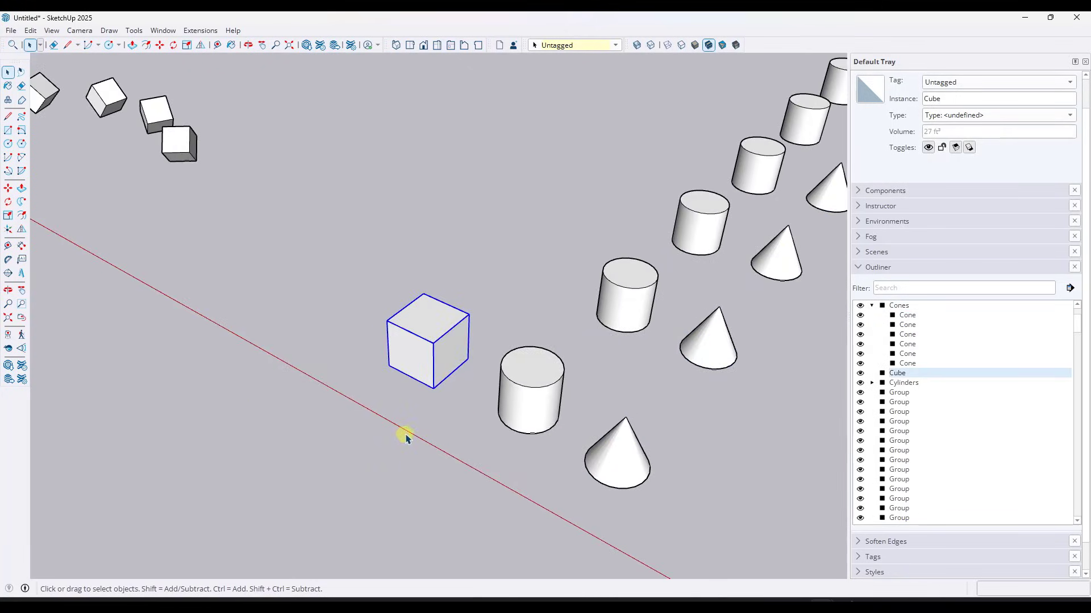
key(m)
click(450, 374)
key(ctrl)
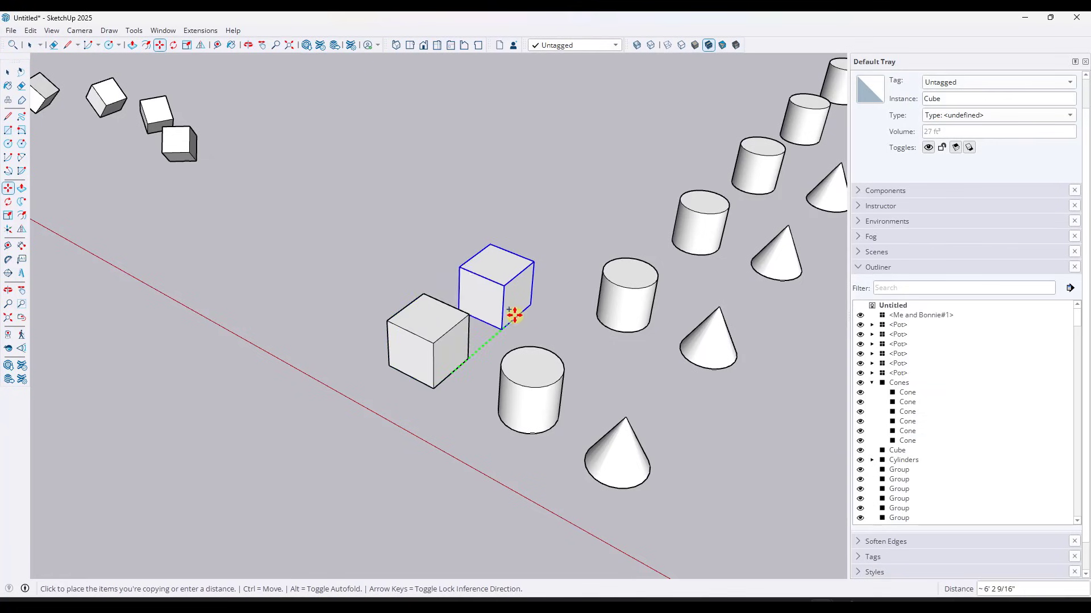
click(648, 327)
text(*5)
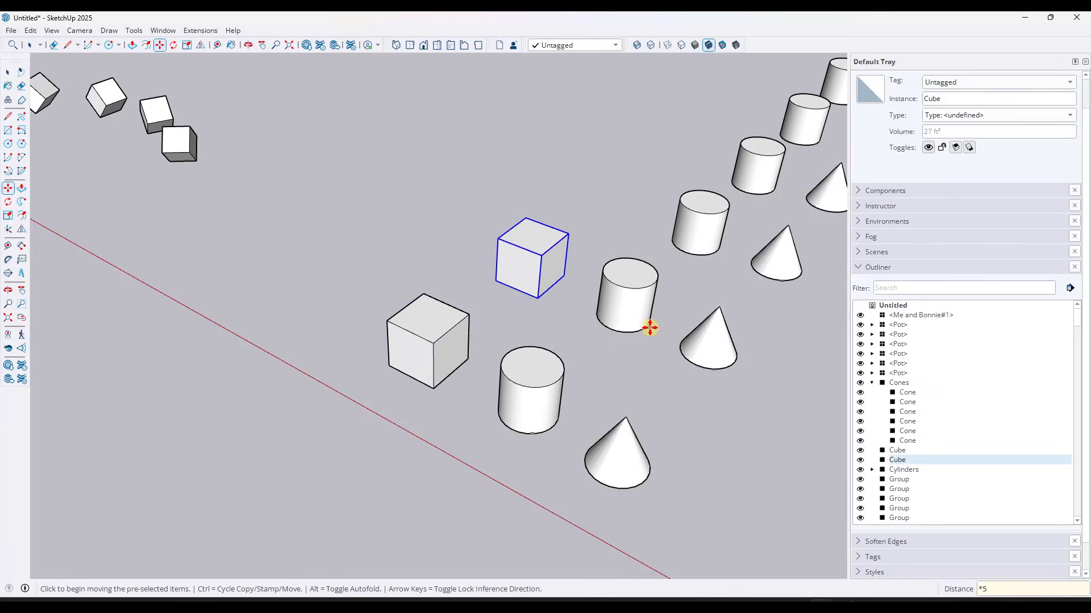
key(Return)
- Make the six cubes in the row one group and rename that parent group as Cubes in the Outliner
scroll(505, 368, down, 2)
middle_drag(472, 391, 662, 323)
key(space)
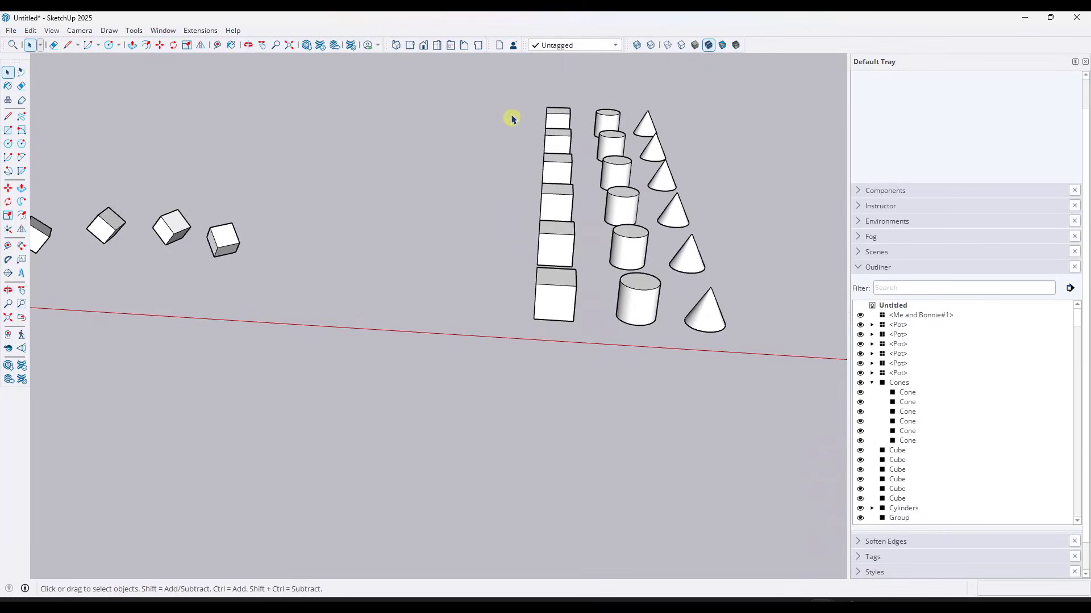
drag(498, 85, 602, 373)
right_click(565, 305)
click(600, 133)
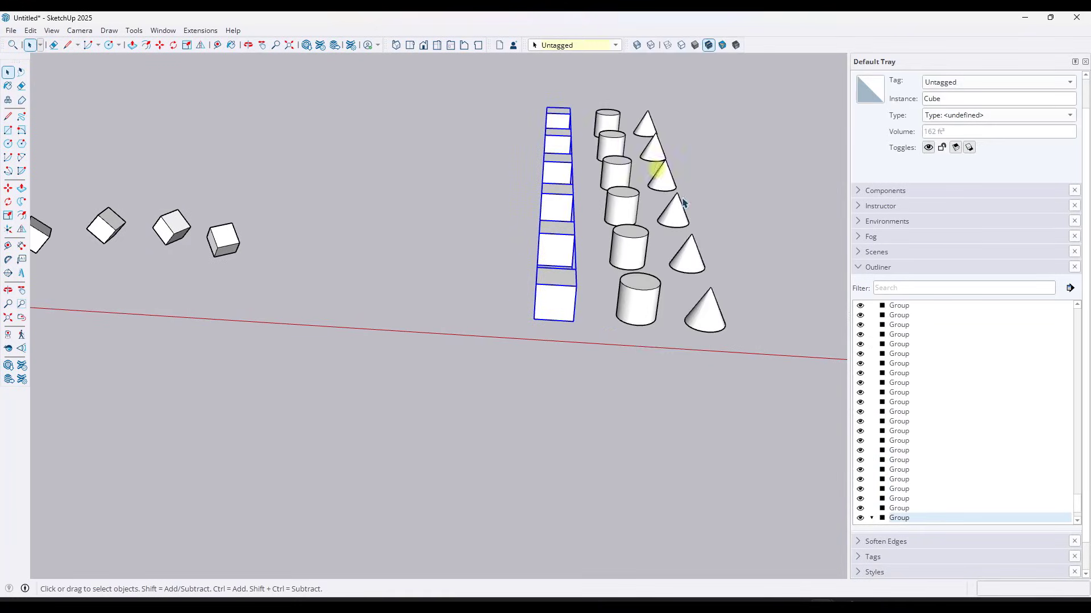
right_click(903, 460)
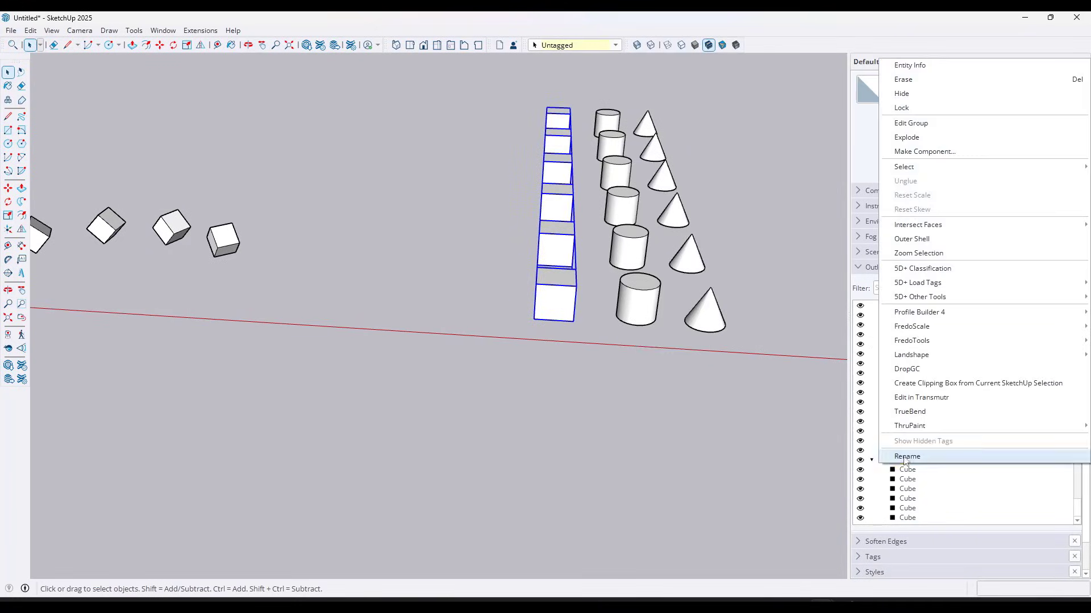
click(905, 453)
text(Cubes)
key(Return)
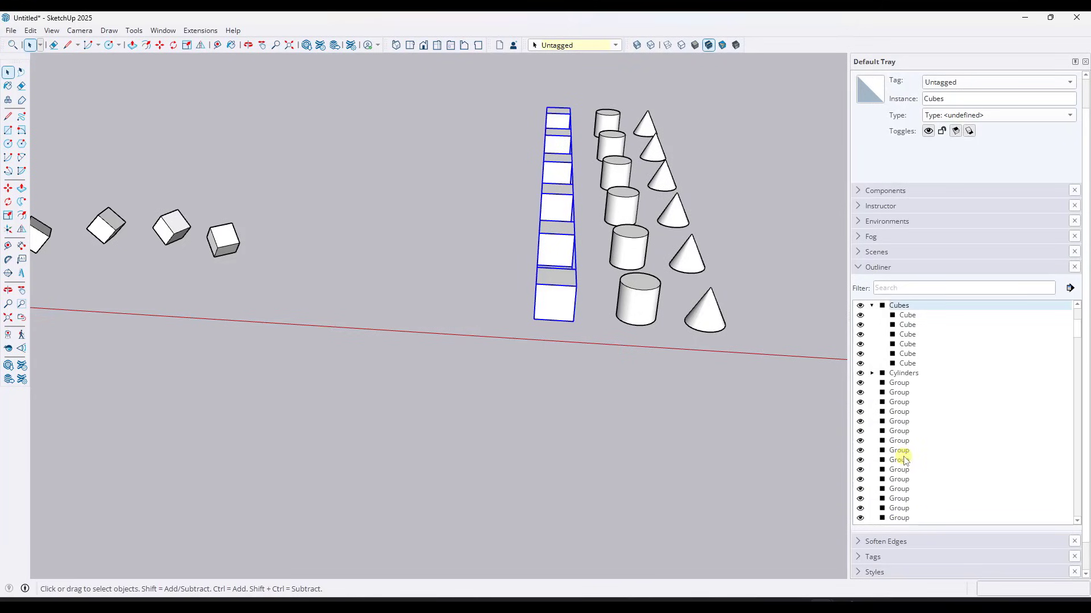
- Collapse the Cubes and Cones entries in the Outliner
scroll(905, 461, up, 1)
click(872, 334)
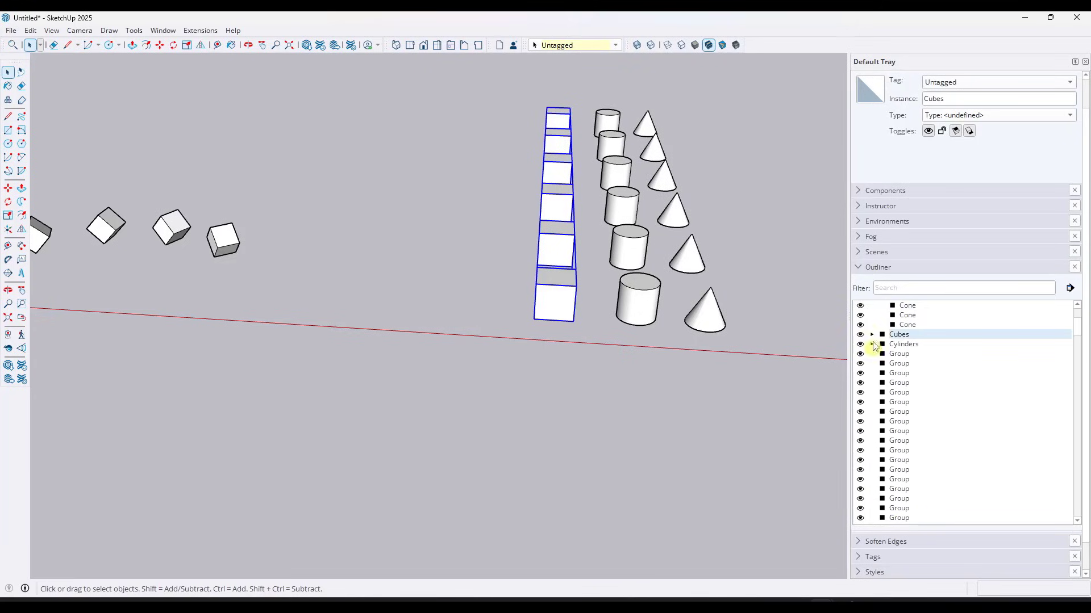
scroll(888, 355, up, 3)
click(872, 354)
- Select the Cubes, Cylinders and Cones groups together and nest them in one new group
middle_drag(745, 391, 571, 418)
scroll(779, 280, down, 2)
scroll(778, 280, up, 2)
middle_drag(557, 312, 573, 284)
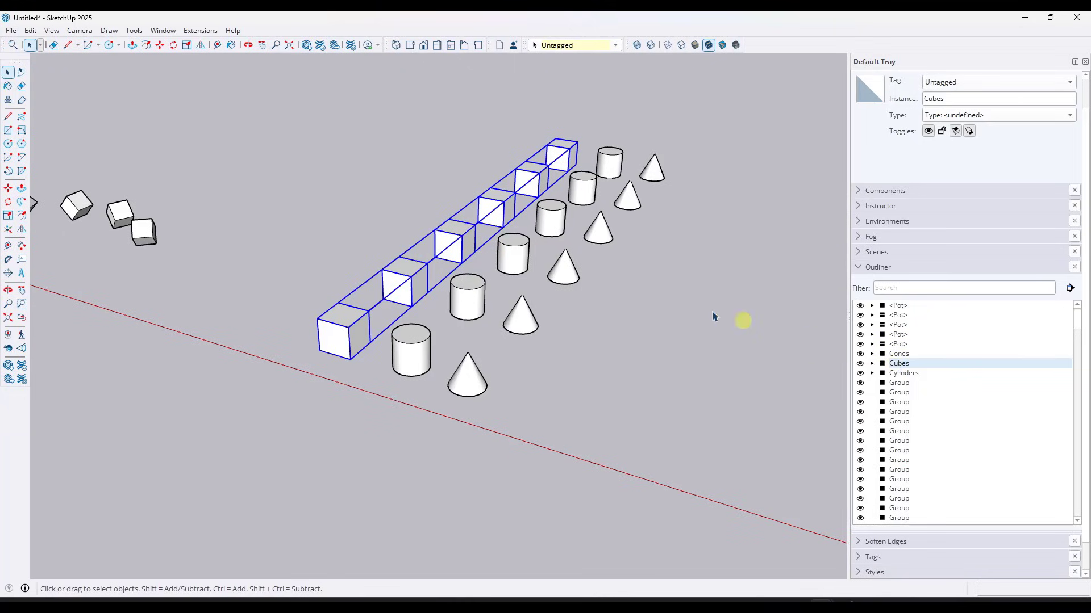
shift+click(467, 292)
shift+click(522, 323)
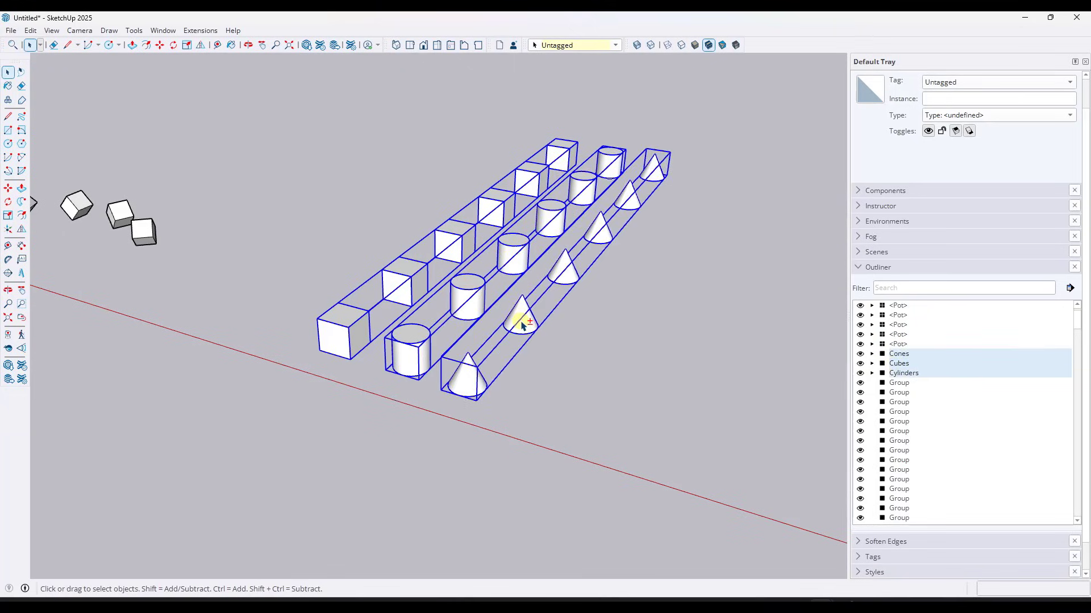
right_click(521, 325)
click(565, 443)
- Rename the new group containing Cones, Cubes and Cylinders as Shapes in the Outliner
scroll(893, 510, down, 1)
right_click(893, 490)
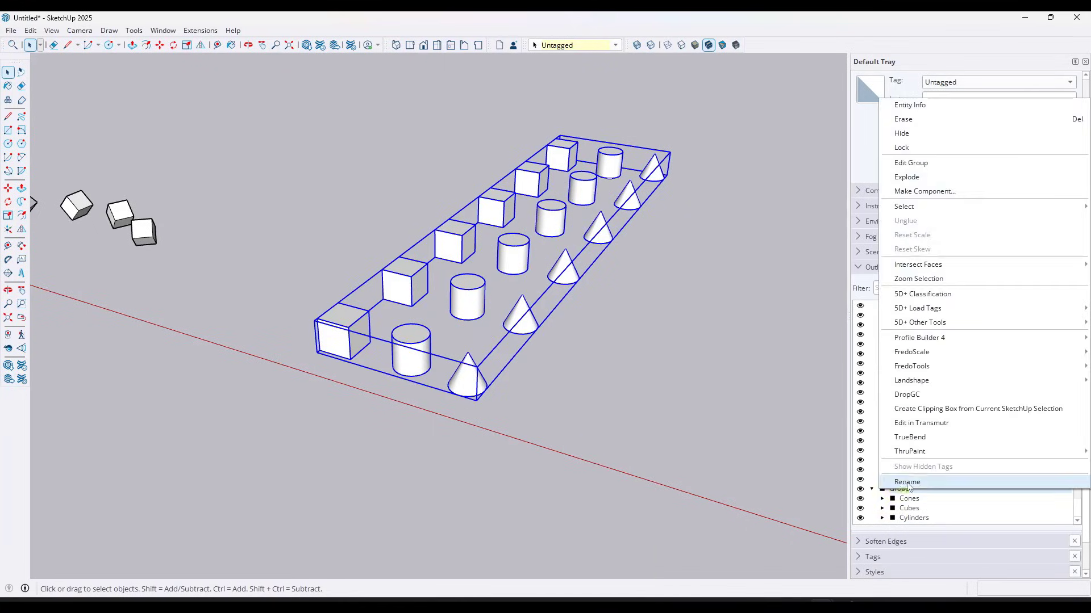
click(915, 481)
text(Shapes)
key(Return)
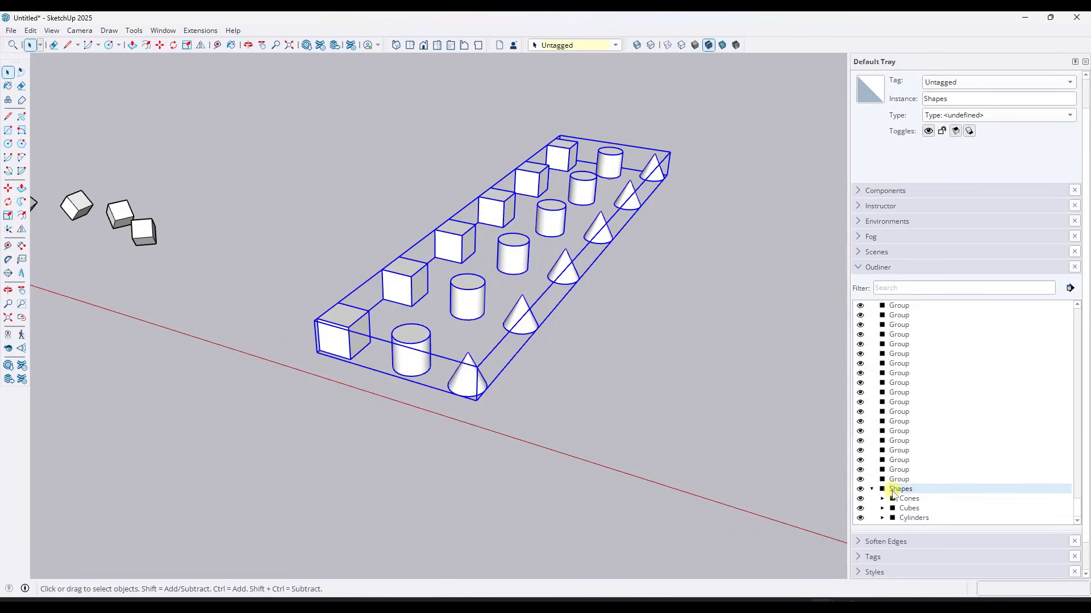
- Open the nested Cones group and then the Cubes group for editing from the Outliner, and expand the Cubes entry
scroll(570, 325, up, 1)
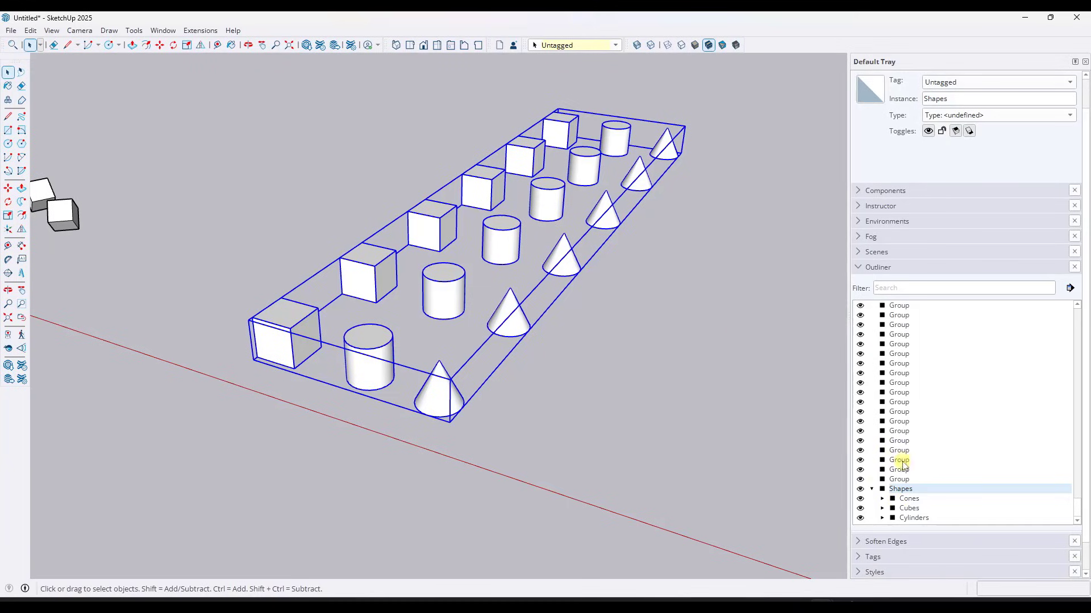
double_click(893, 500)
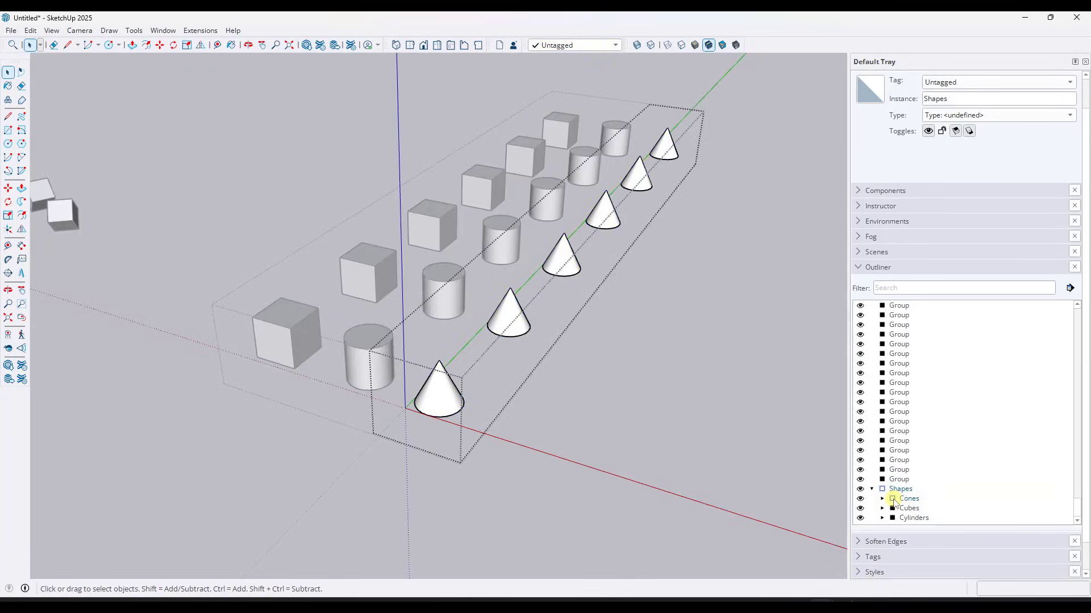
double_click(893, 509)
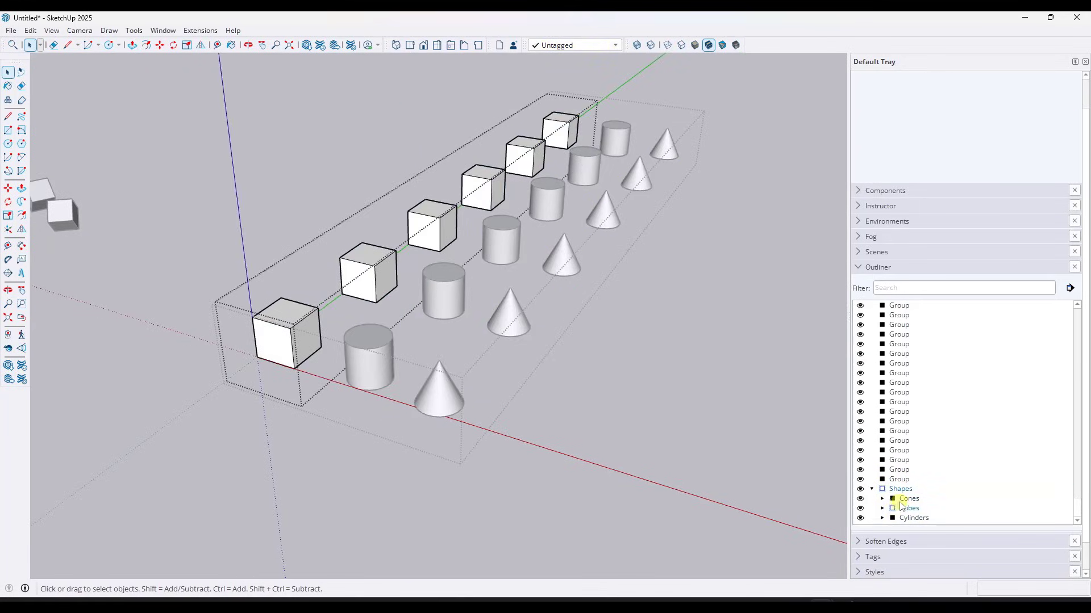
scroll(906, 459, down, 2)
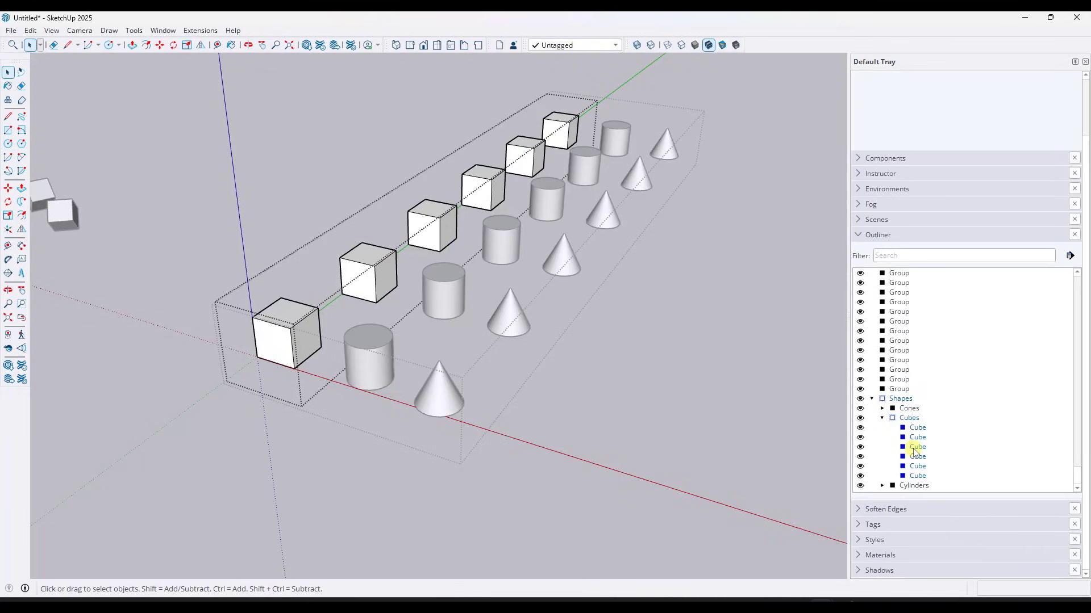
- Open individual cubes nested in Cubes for editing, from the Outliner and in the model, returning to the Cubes level each time
double_click(906, 447)
click(716, 368)
double_click(438, 227)
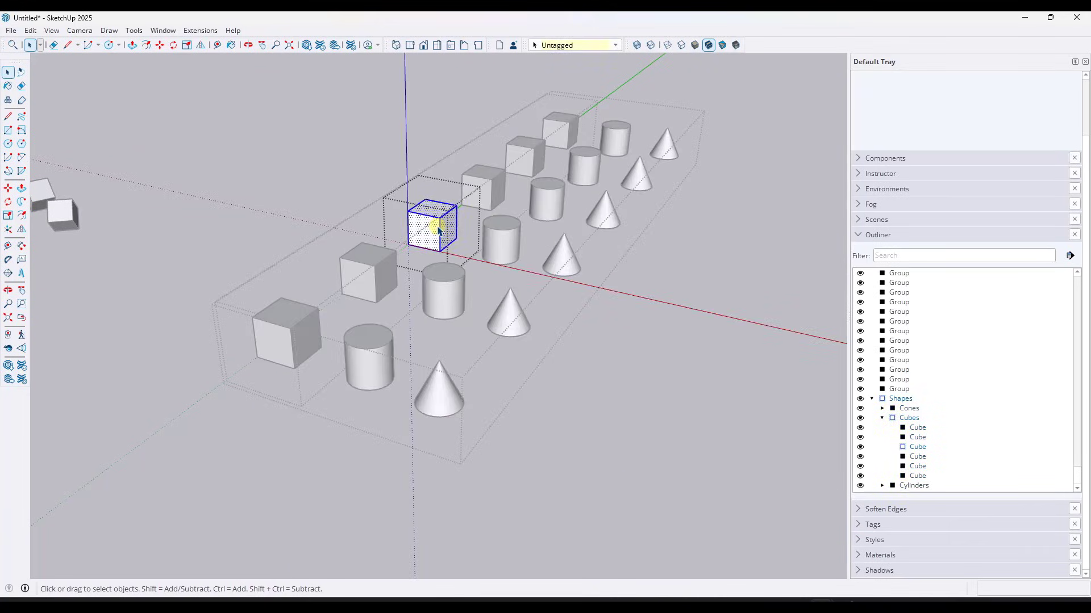
click(704, 270)
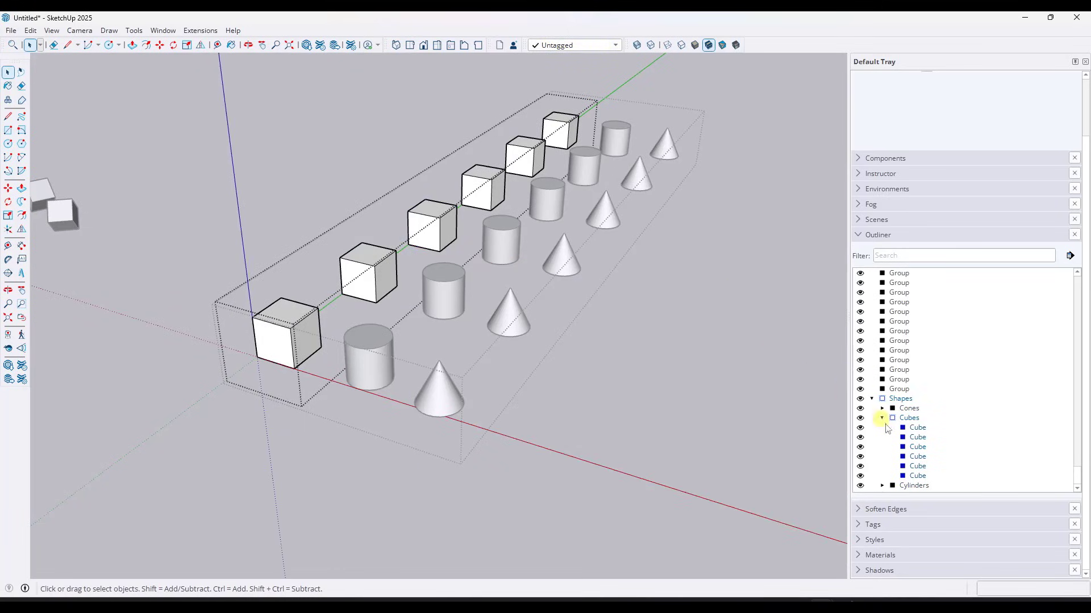
double_click(914, 478)
click(693, 316)
- Delete the five rear cubes inside the Cubes group, keeping only the front one
click(556, 132)
ctrl+click(525, 154)
ctrl+click(483, 188)
ctrl+click(431, 227)
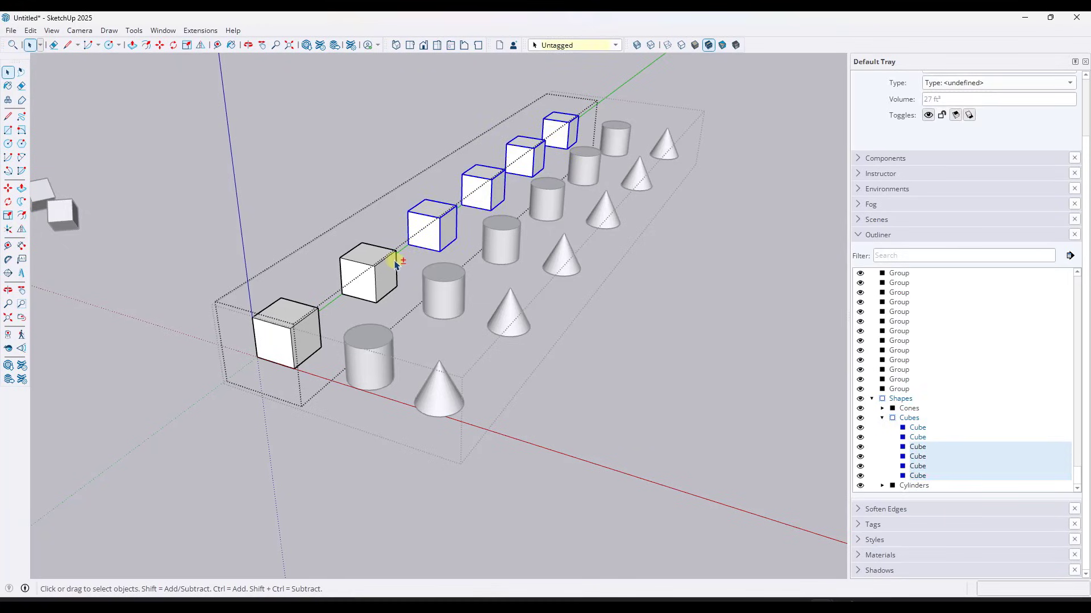
ctrl+click(396, 265)
key(Delete)
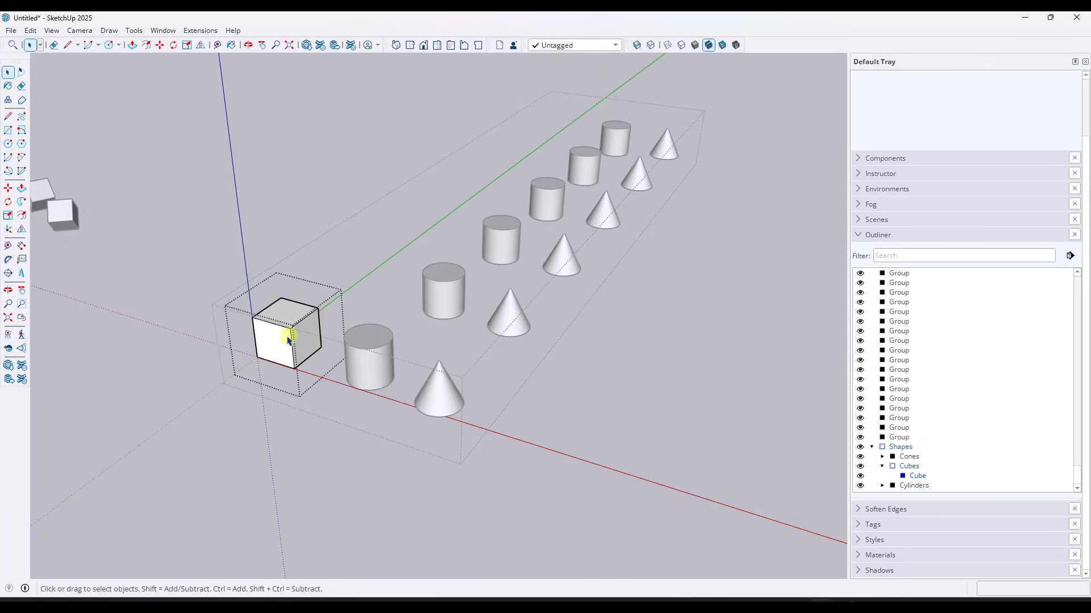
- Convert the remaining cube into a component with the definition name Cube, and expand the Cones entry in the Outliner to compare
click(303, 337)
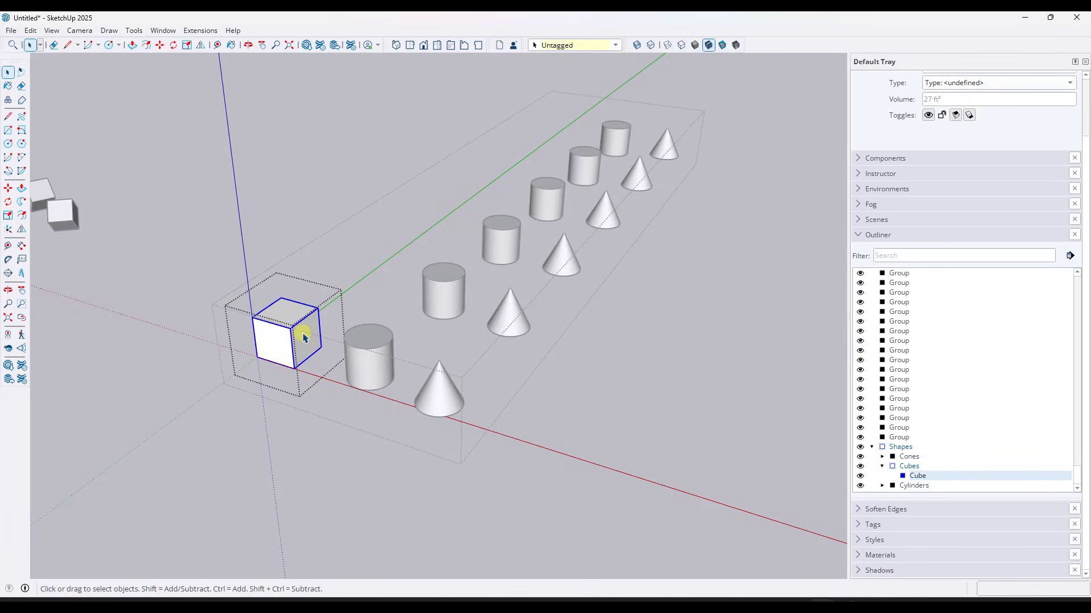
right_click(302, 337)
click(358, 105)
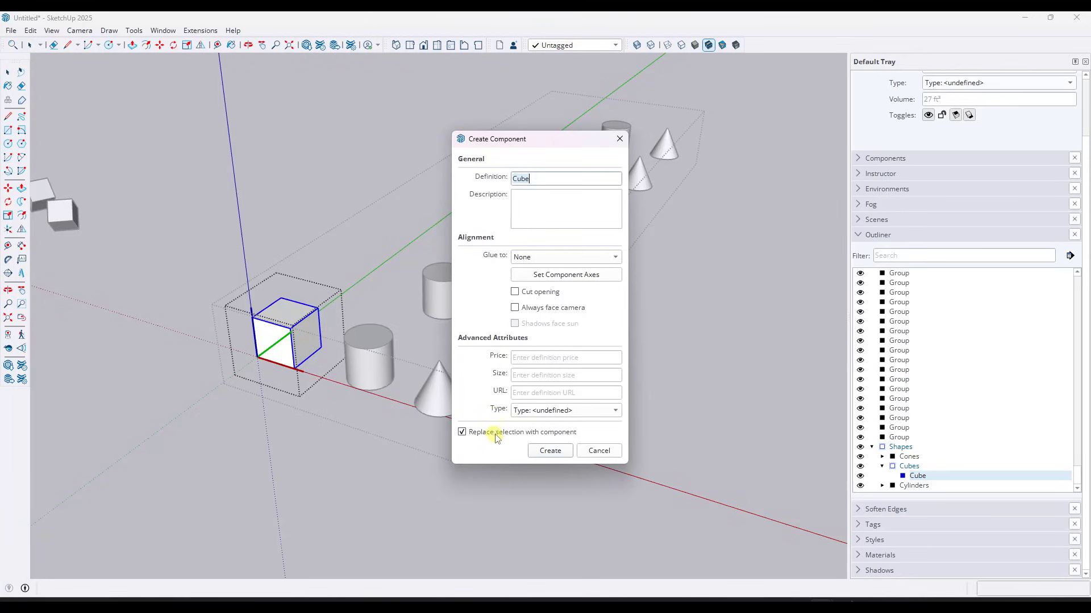
click(550, 450)
scroll(966, 482, down, 3)
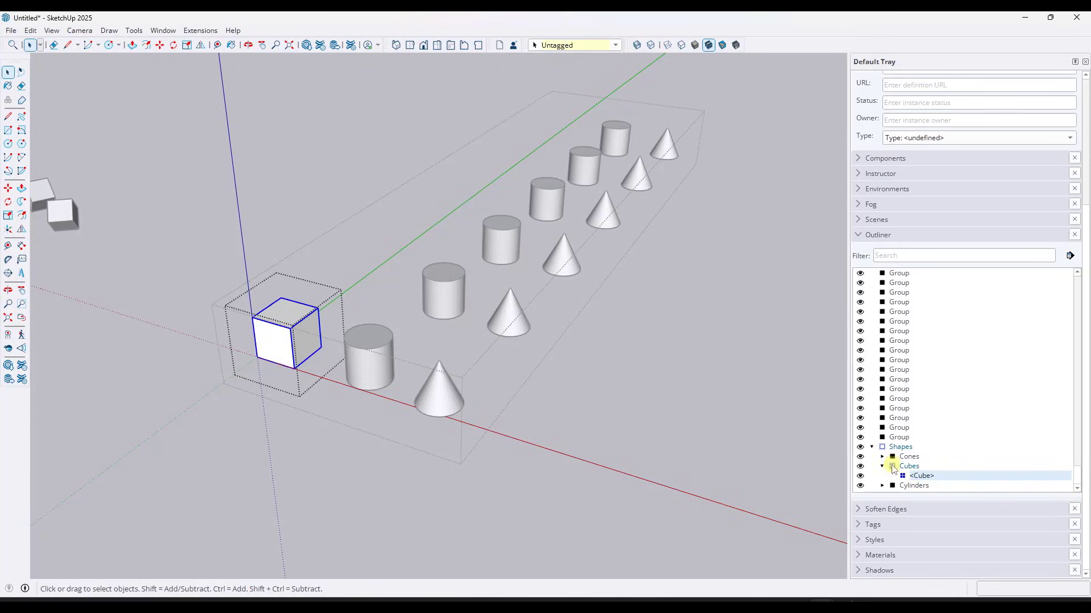
click(882, 457)
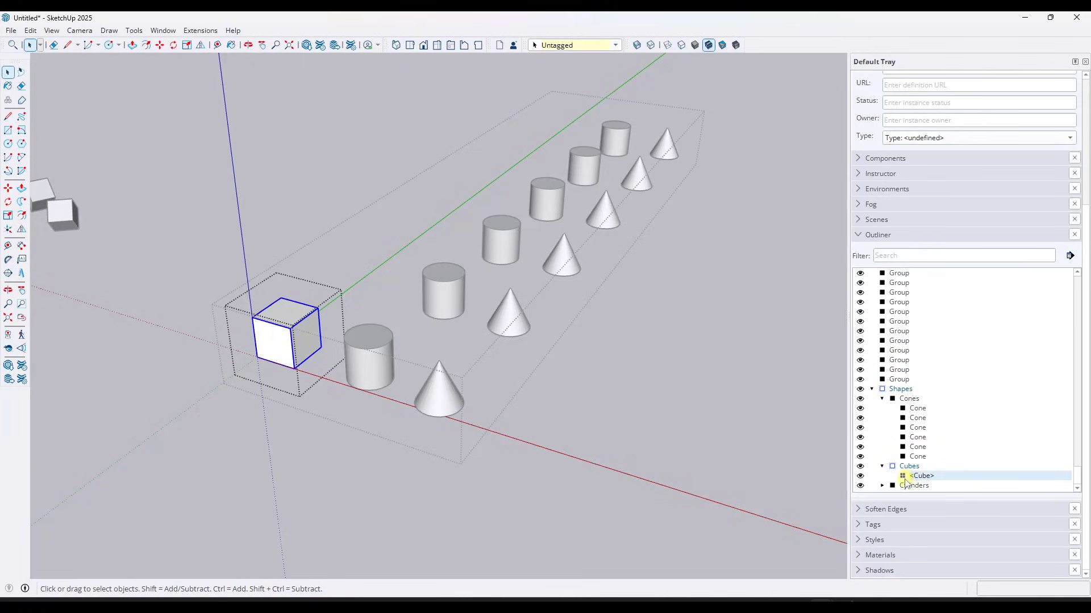
- Copy the Cube component back along the green axis, level with the second cylinder, and array it *5 inside the Cubes group
key(m)
key(ctrl)
click(307, 360)
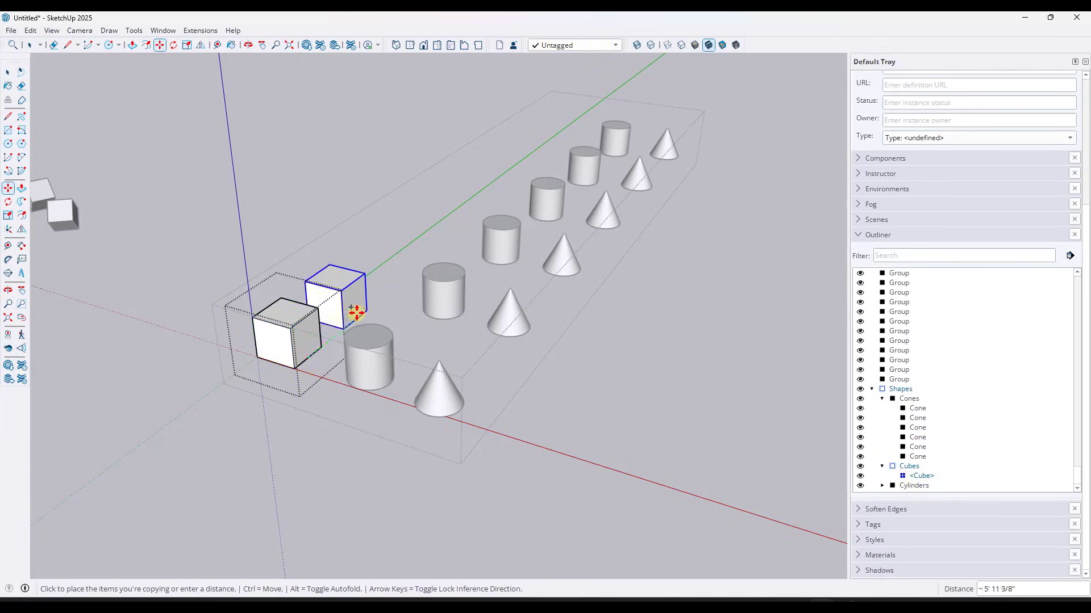
click(426, 265)
text(*)
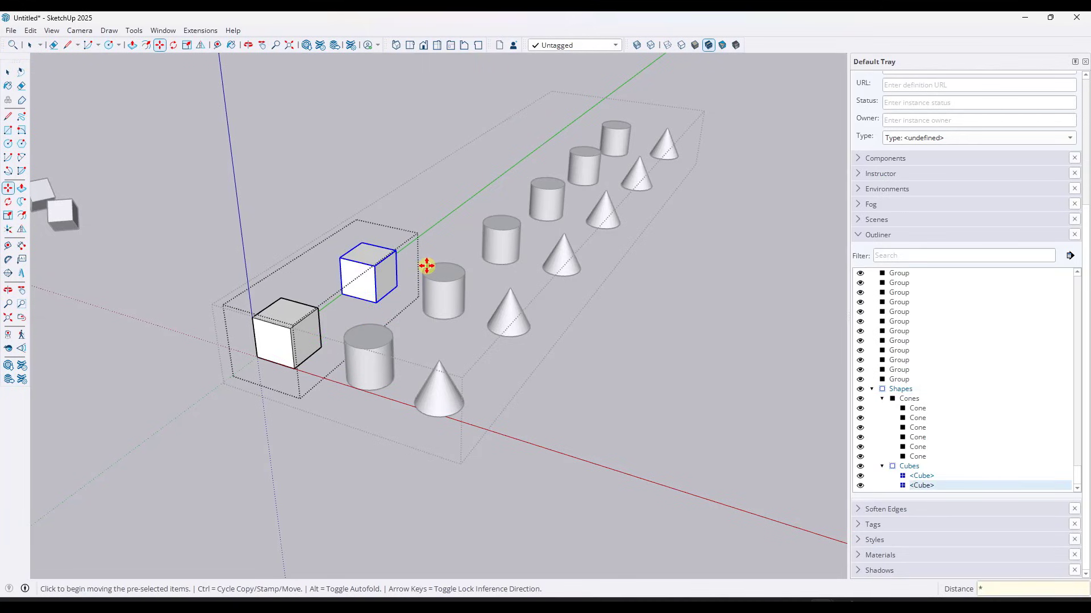
text(5)
key(Return)
scroll(1003, 386, down, 2)
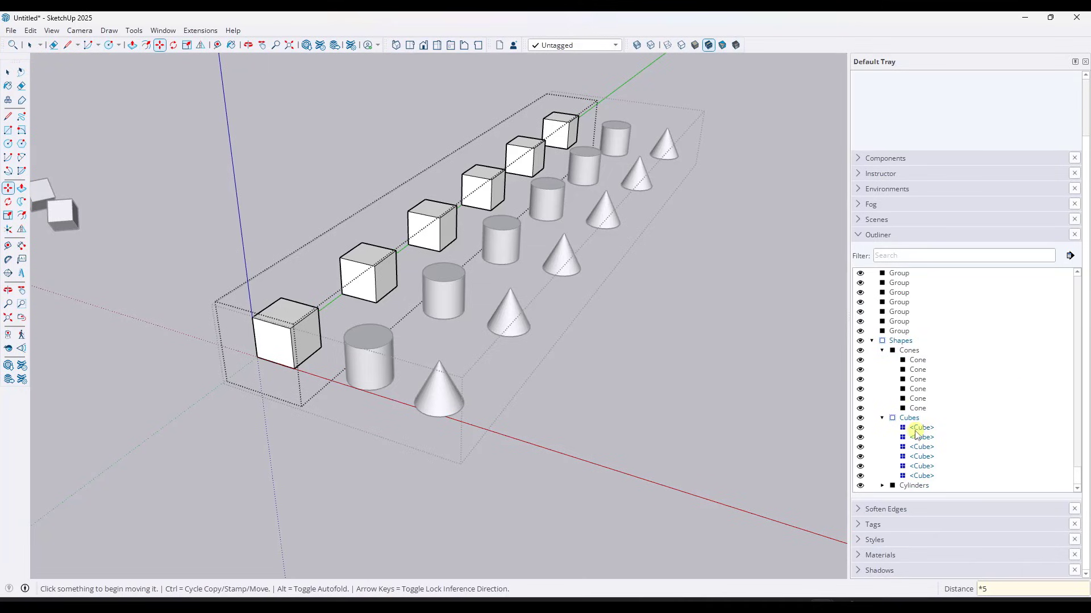
key(space)
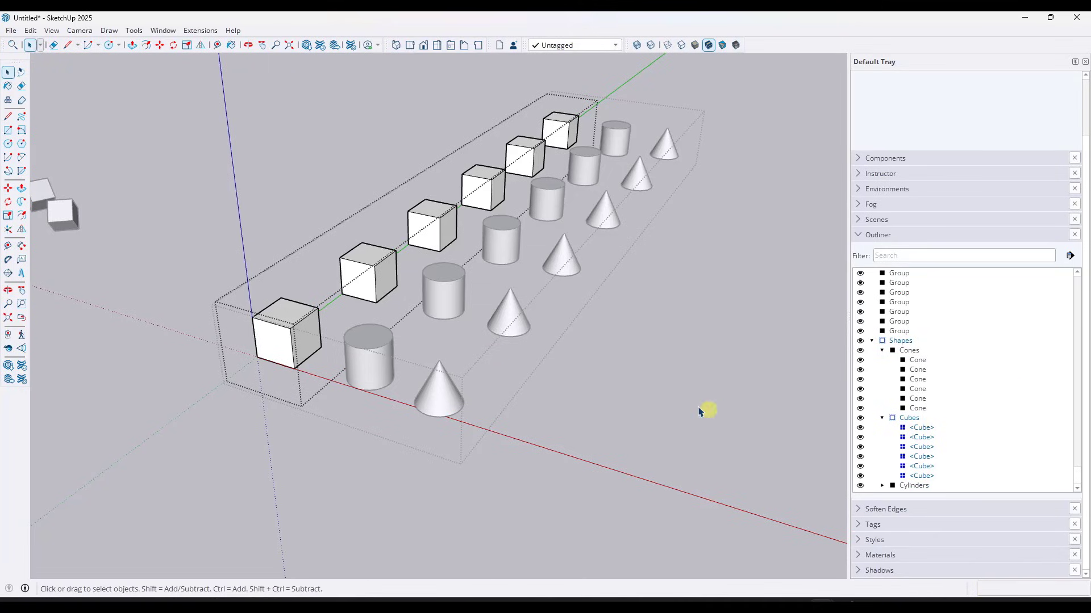
- Try scaling the top face of the front Cube component about its center by about 0.36, and undo it
click(318, 333)
double_click(280, 318)
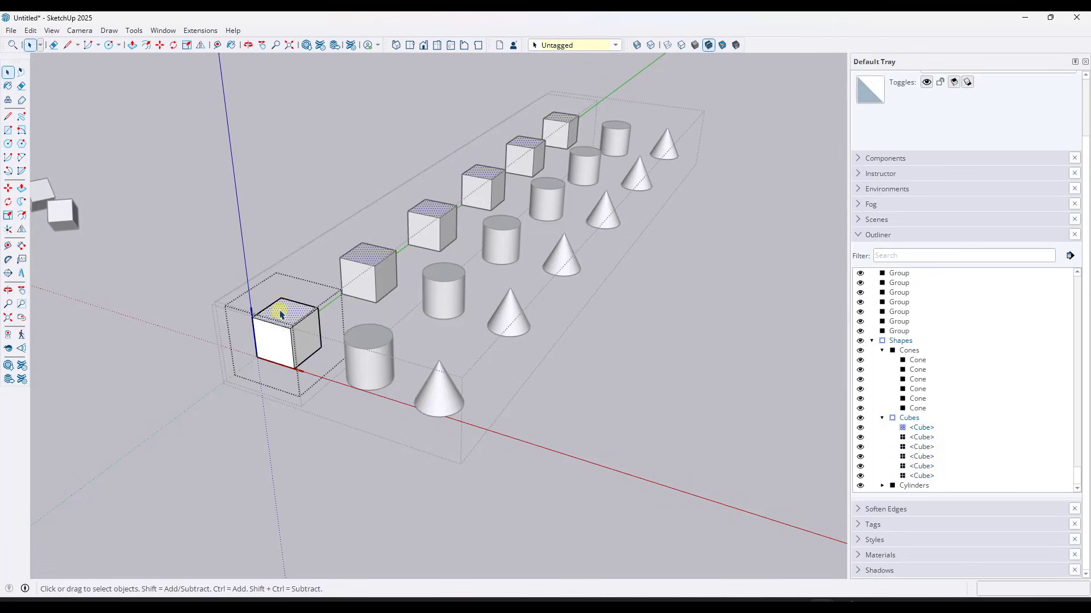
key(s)
click(280, 312)
key(ctrl)
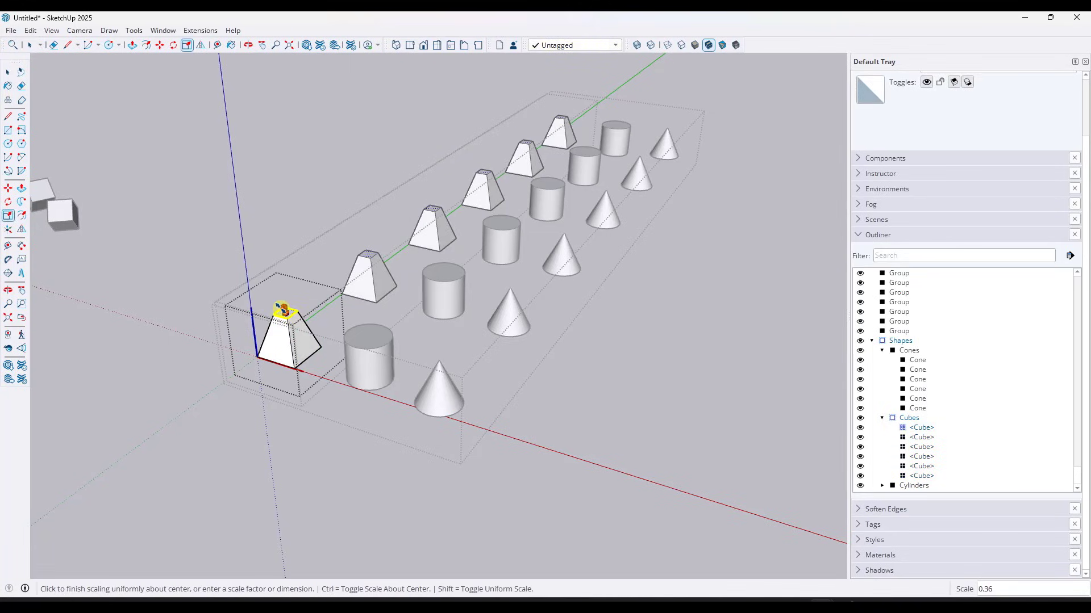
click(285, 314)
key(space)
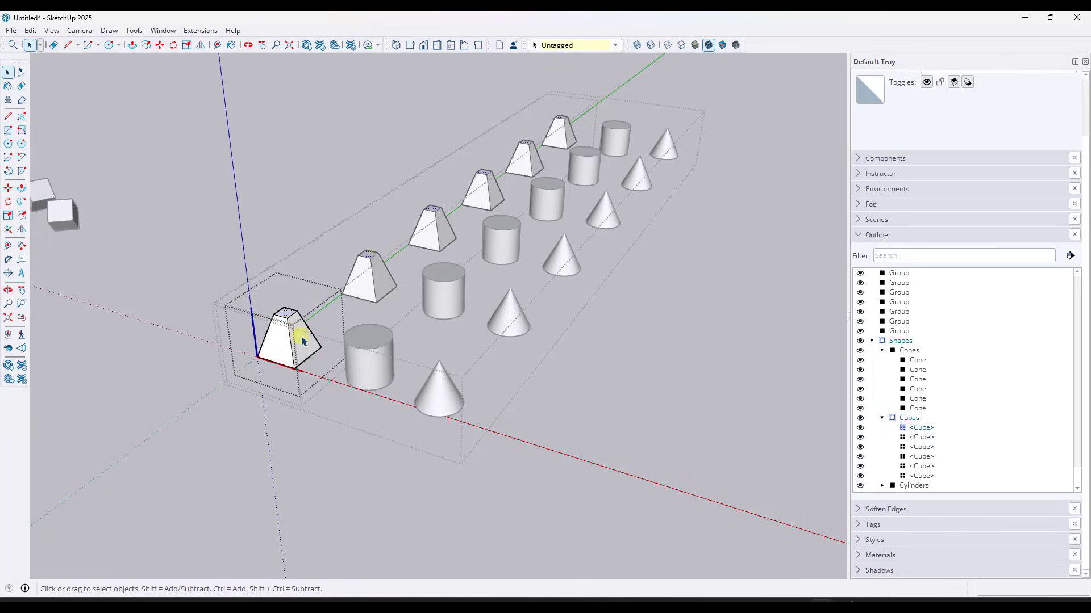
key(ctrl+z)
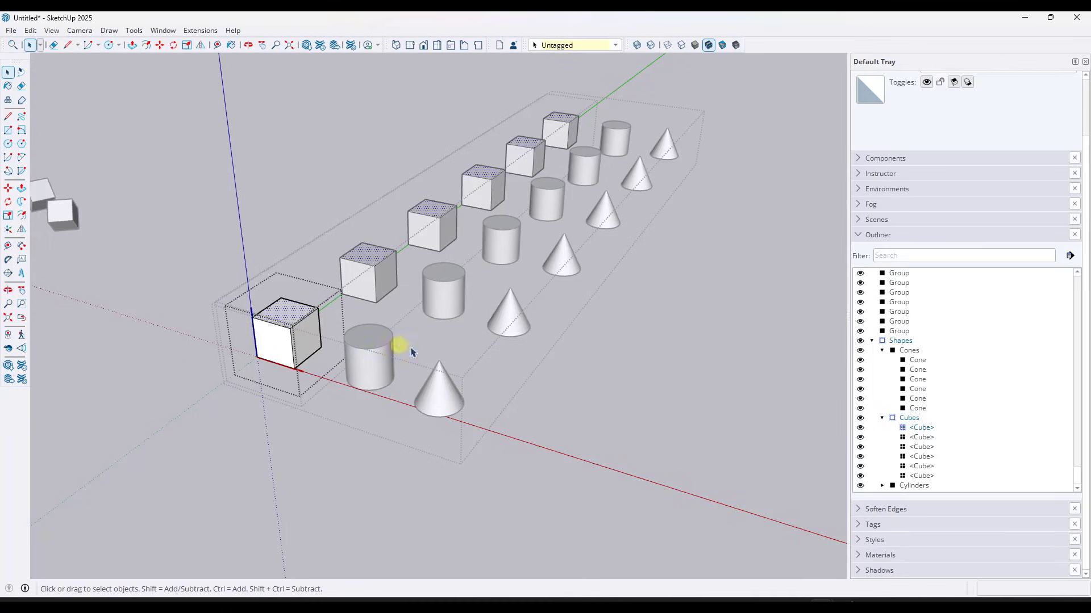
- Close the nested Cube, Cubes and Shapes editing contexts to return to the model's top level
click(612, 395)
scroll(622, 383, down, 2)
click(628, 369)
scroll(521, 261, up, 2)
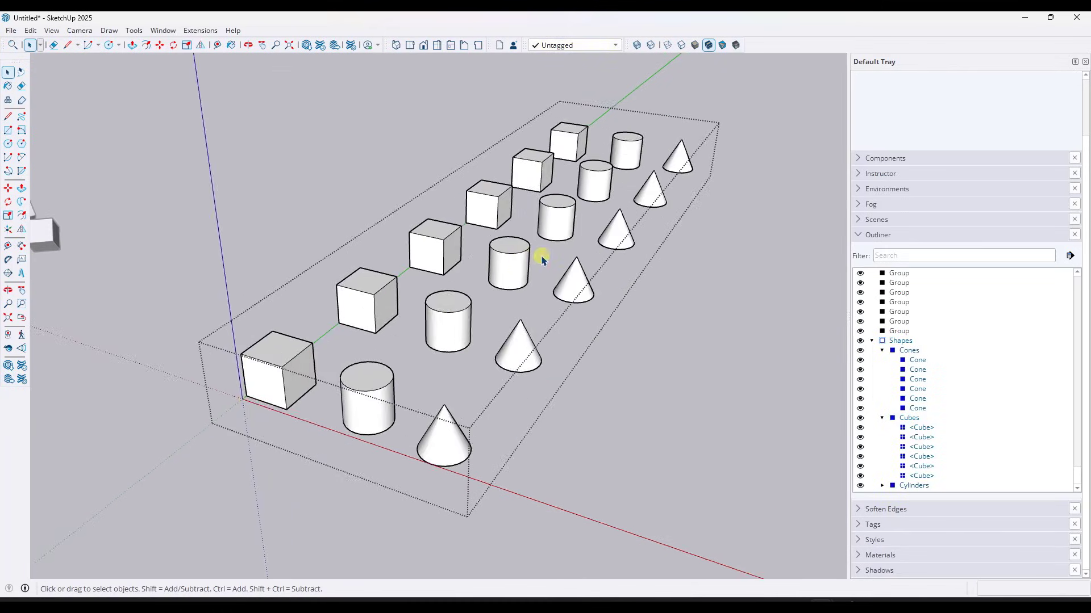
middle_drag(541, 258, 531, 271)
key(space)
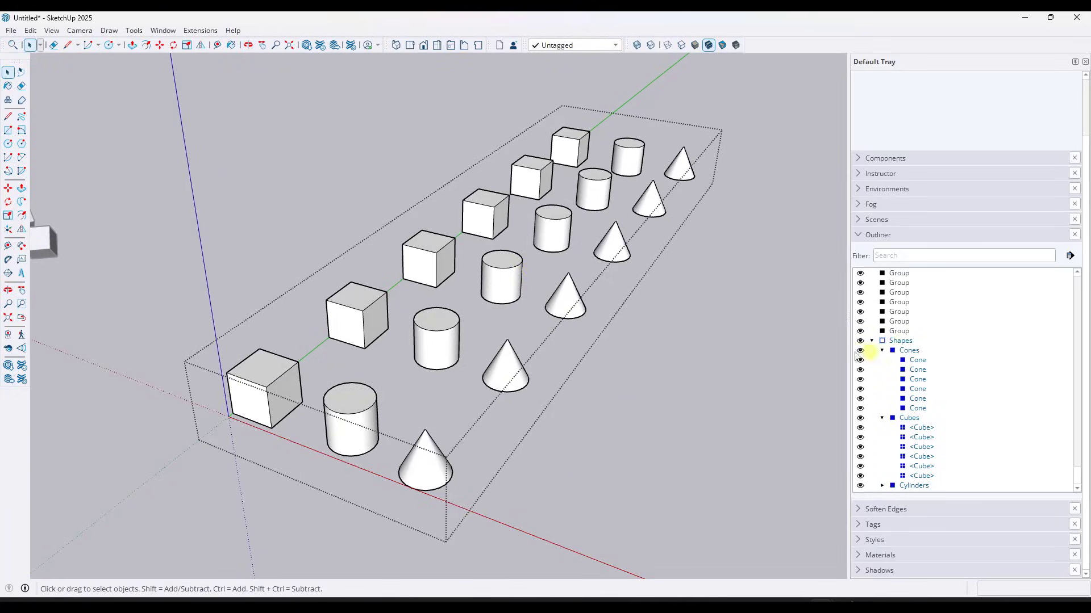
click(636, 339)
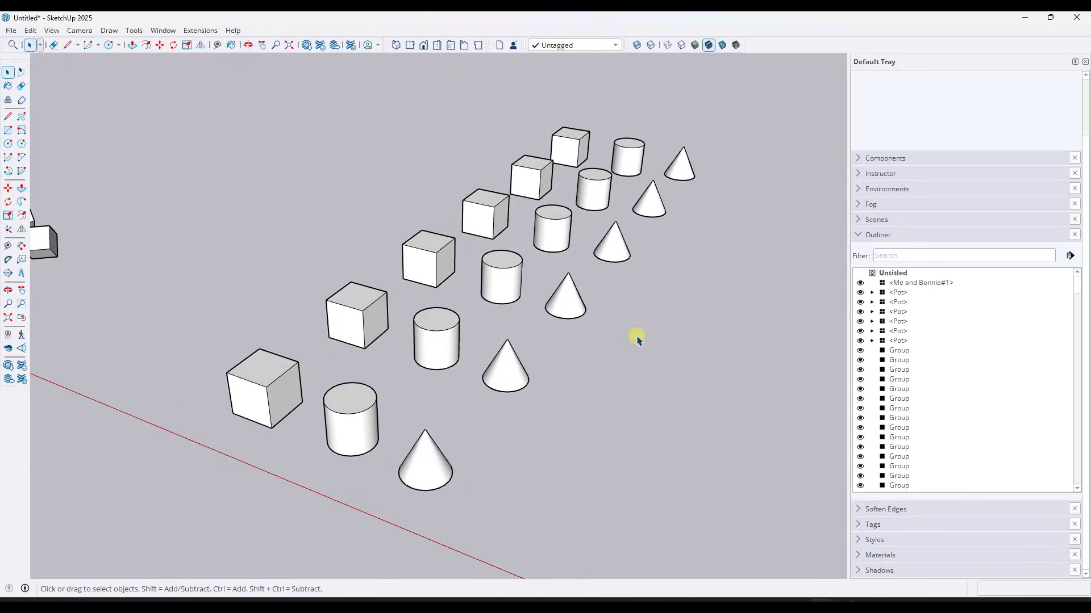
- Select the Shapes group, show the tag list, and expand the Cylinders entry under Shapes in the Outliner
click(498, 265)
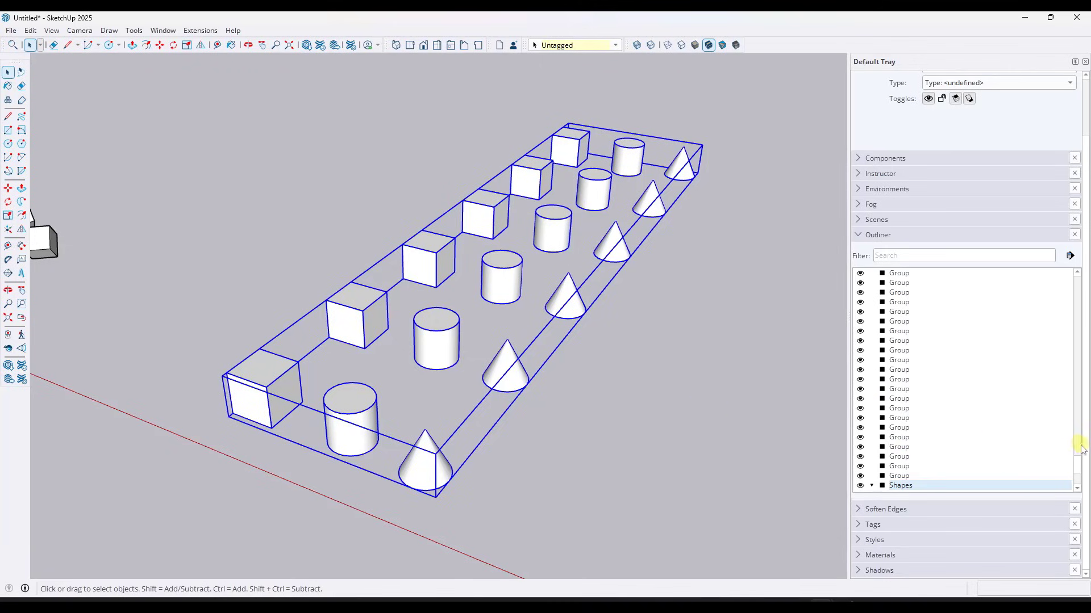
click(859, 526)
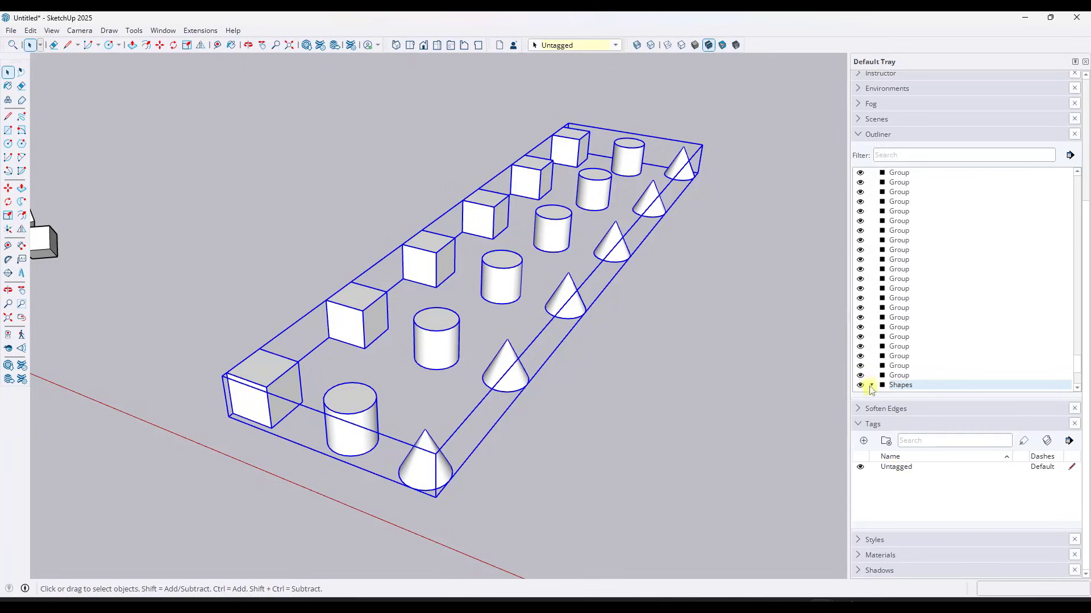
scroll(1062, 366, down, 5)
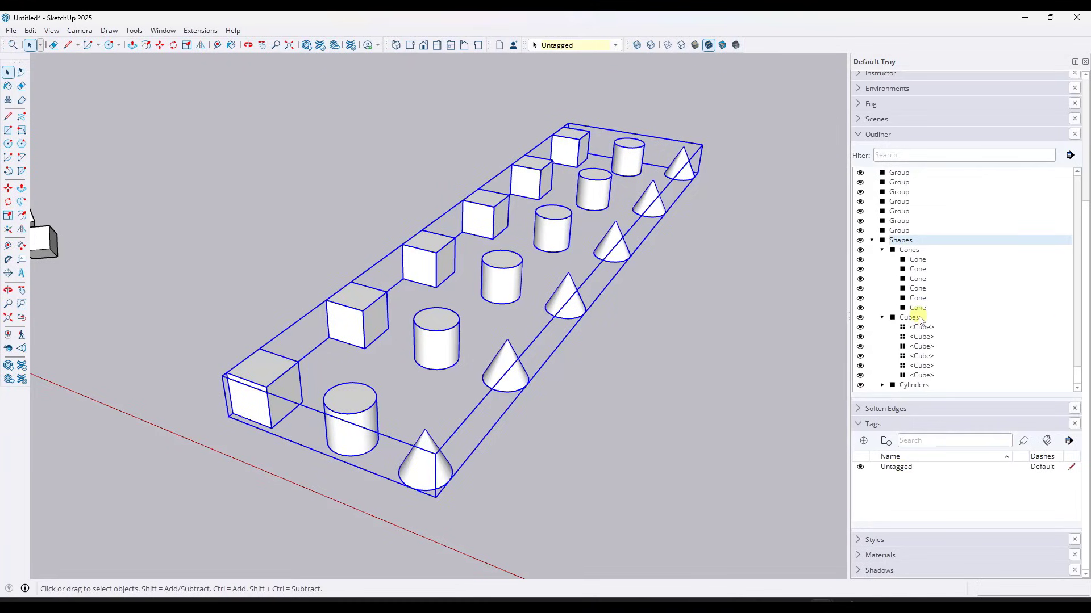
click(882, 386)
scroll(908, 382, down, 2)
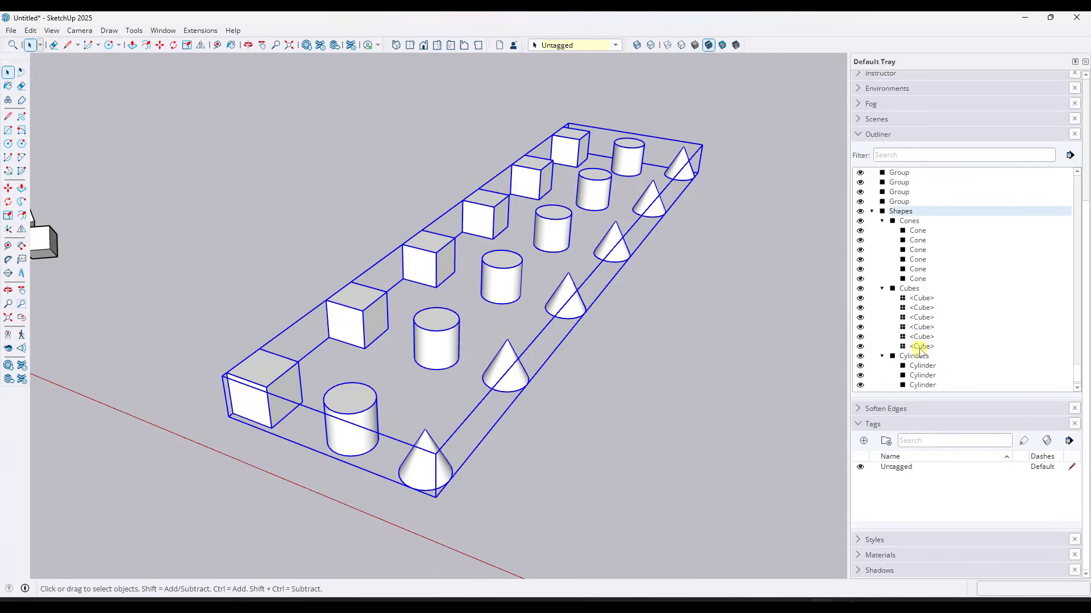
scroll(938, 362, up, 1)
- Toggle the visibility of Cones, Cubes and the first Cube component off and on in the Outliner
click(860, 221)
click(860, 222)
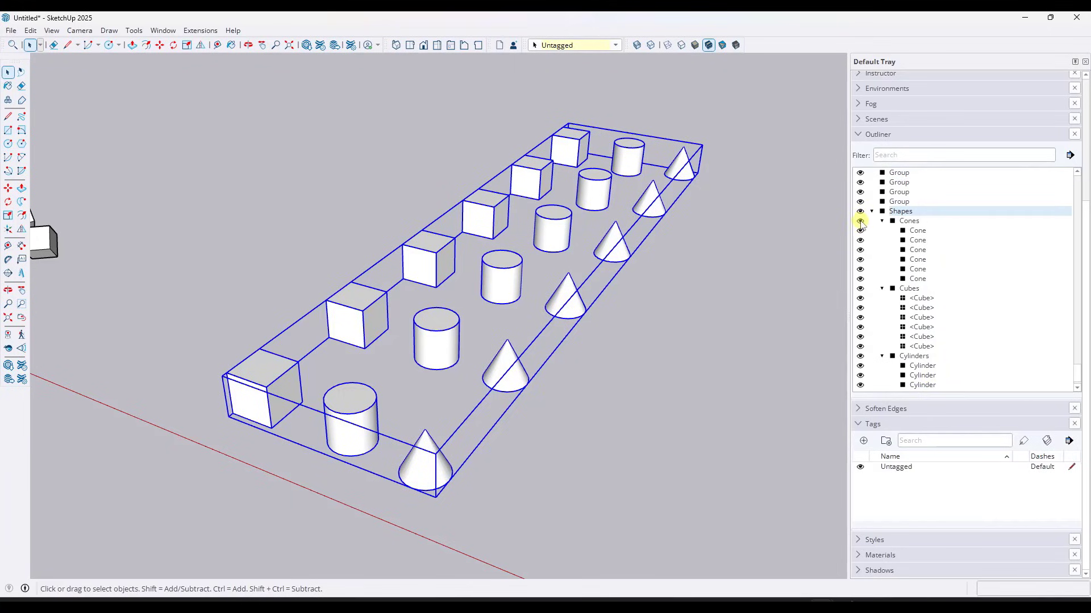
click(860, 288)
click(860, 288)
click(859, 298)
click(860, 298)
- Create three tags named Cubes, Cylinders and Cones
click(862, 443)
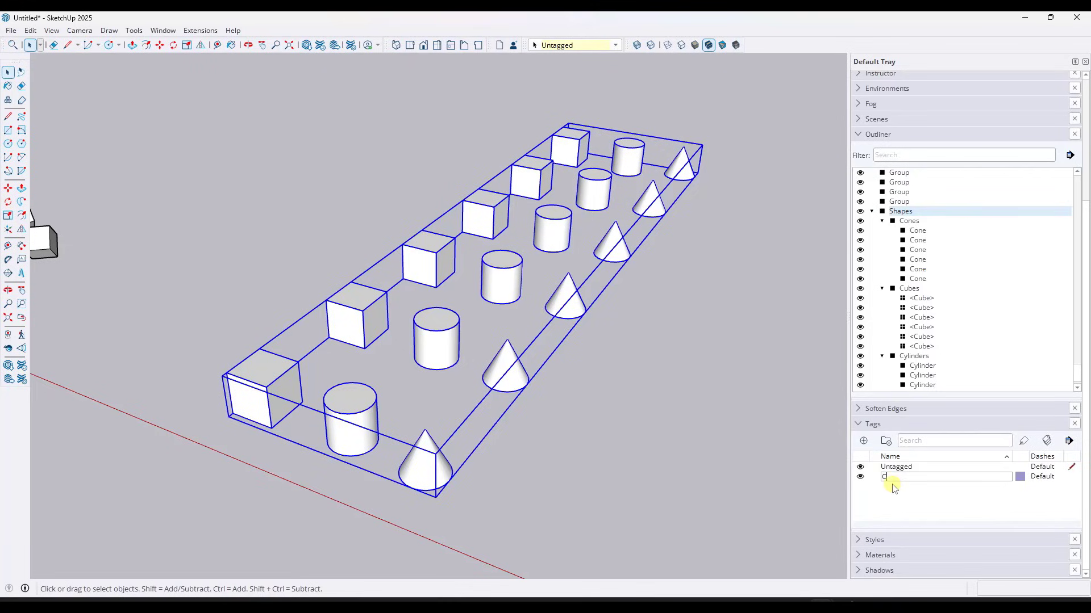
key(Return)
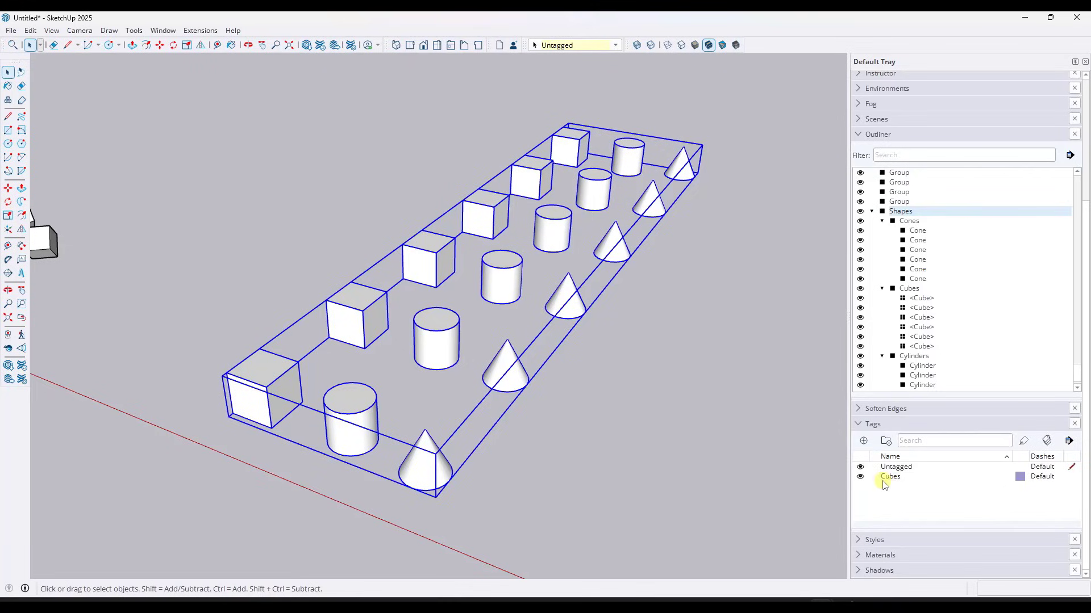
click(864, 441)
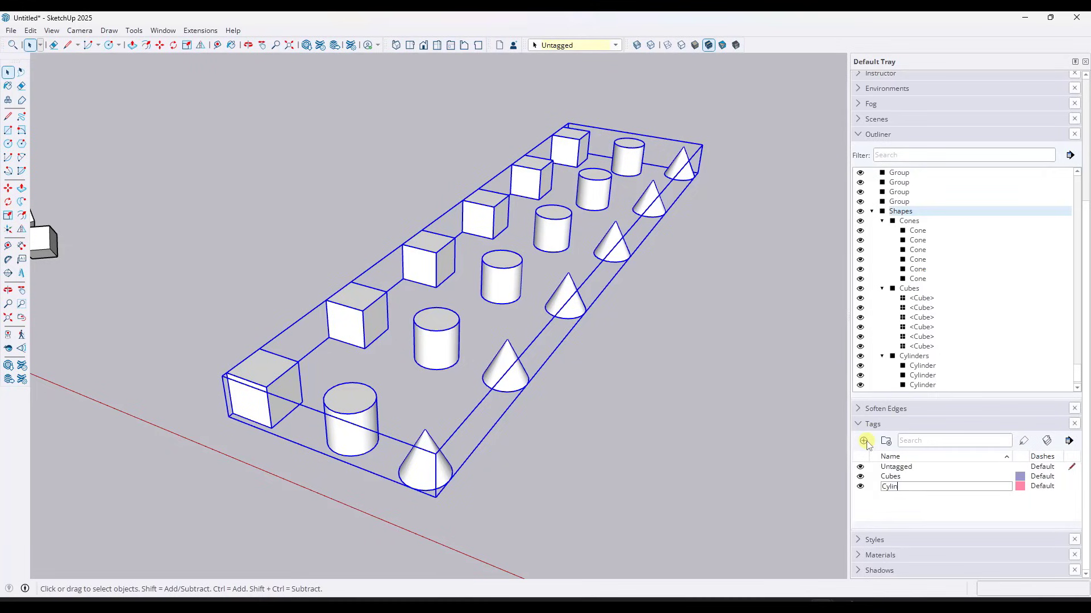
key(Return)
click(864, 442)
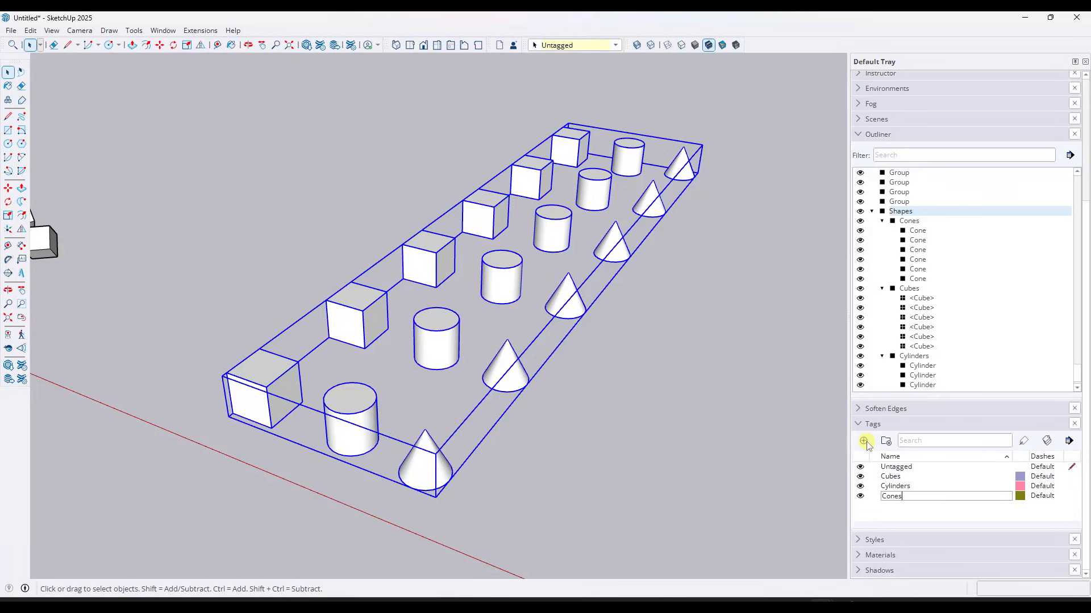
key(Return)
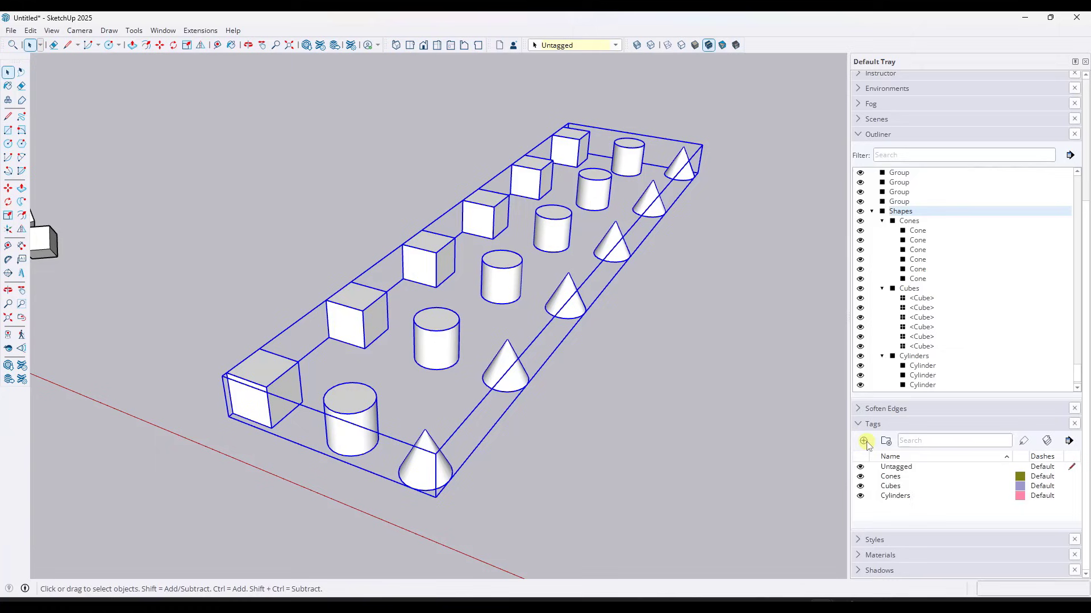
- Assign the Cones tag to the Cones group inside Shapes
click(896, 222)
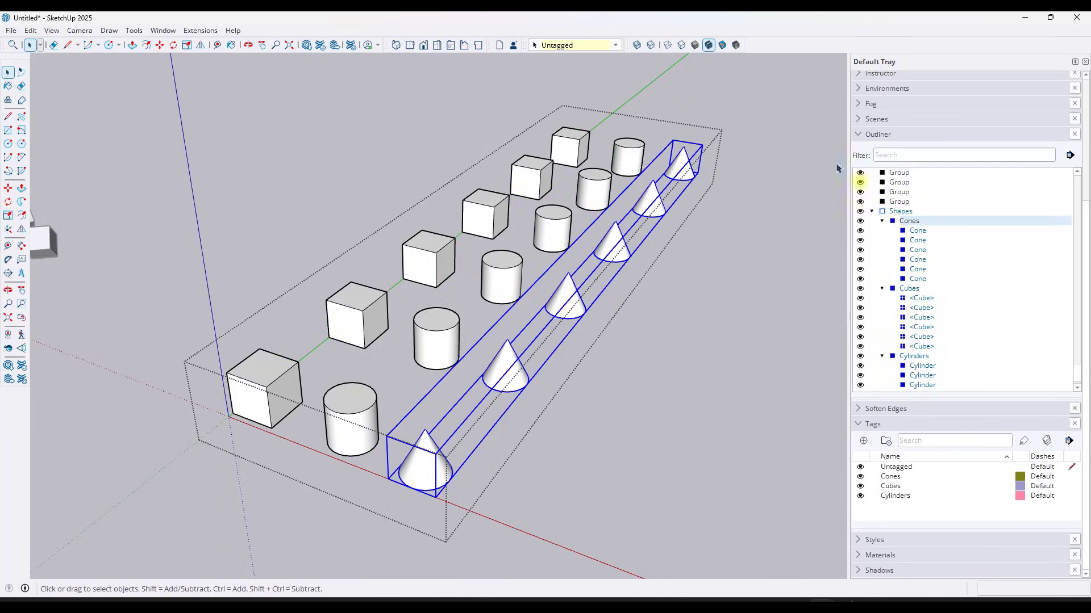
scroll(1055, 180, up, 8)
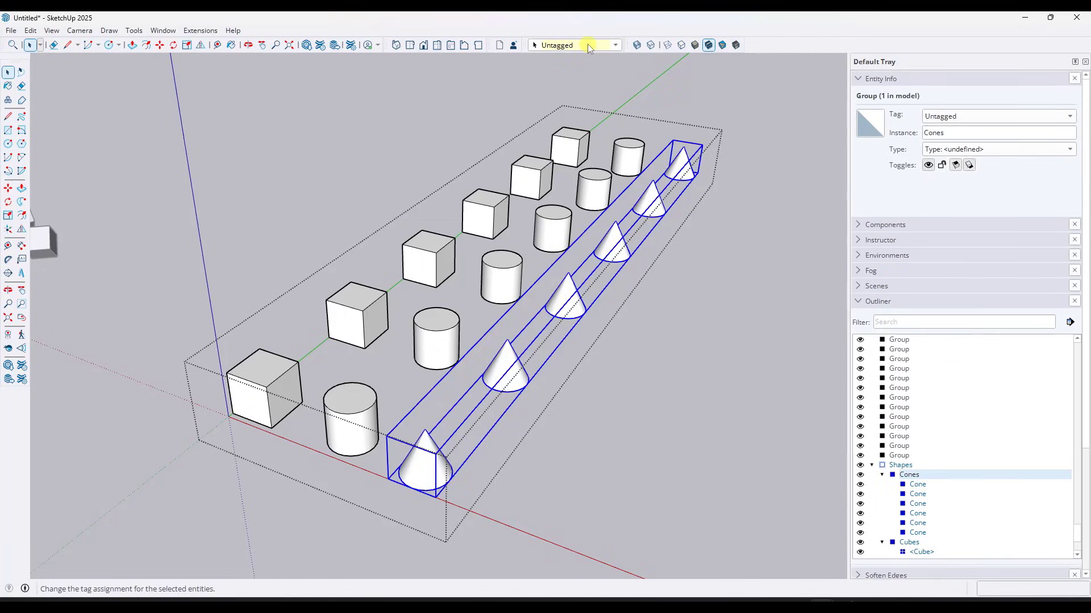
right_click(771, 43)
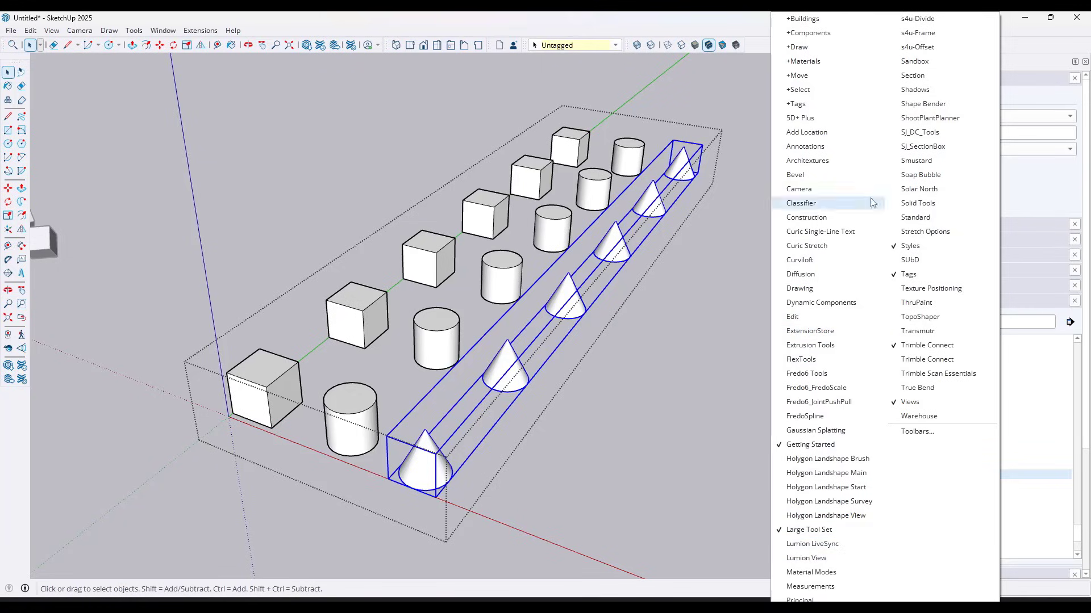
click(601, 47)
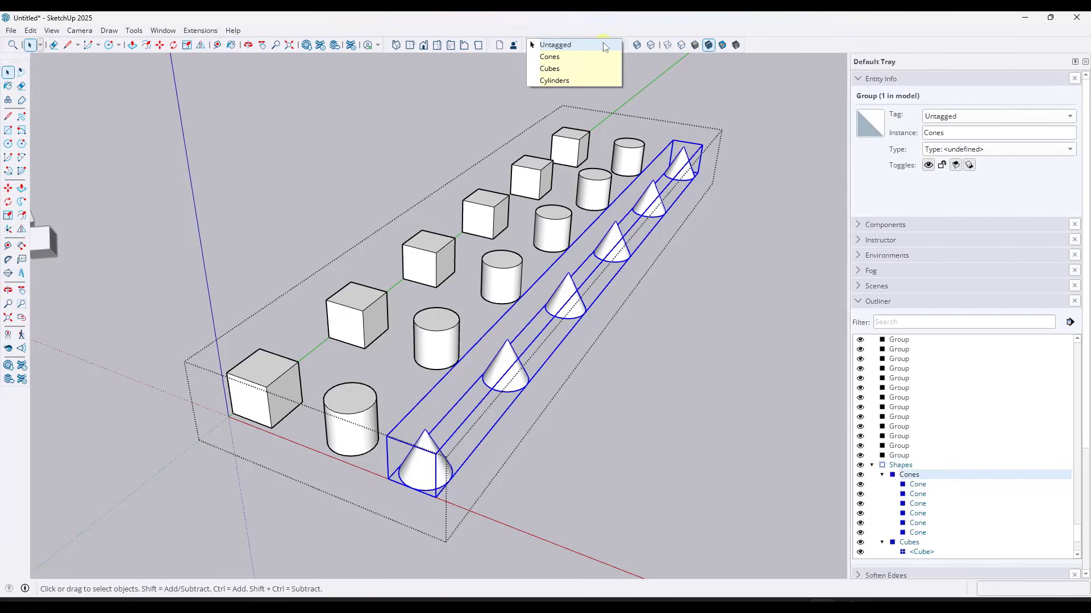
click(551, 58)
- Assign the Cylinders tag to the Cylinders group and the Cubes tag to the Cubes group, and leave the Shapes group
click(585, 173)
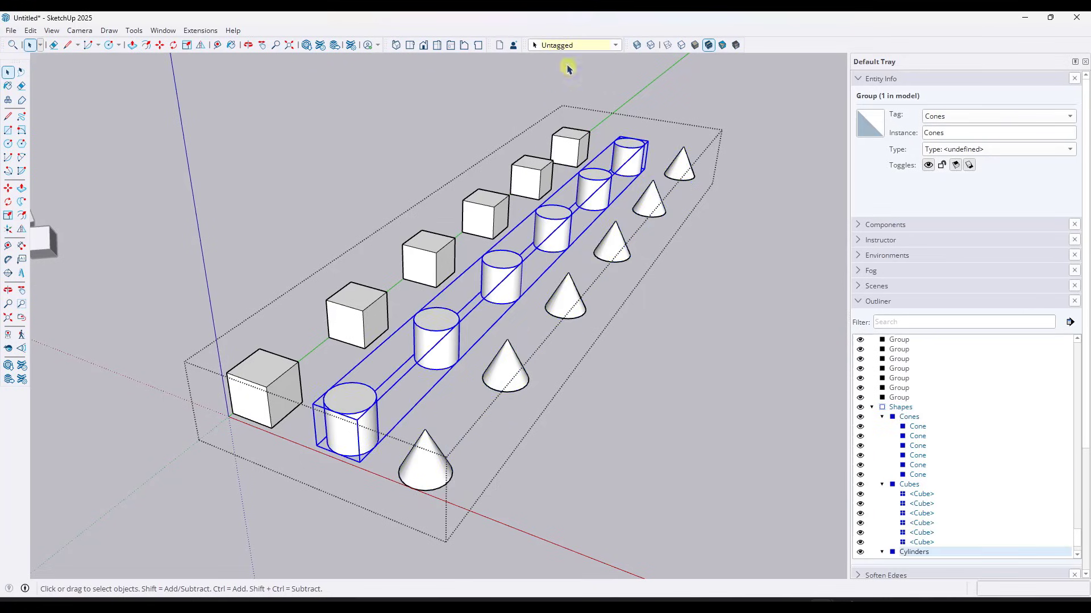
click(558, 46)
click(551, 83)
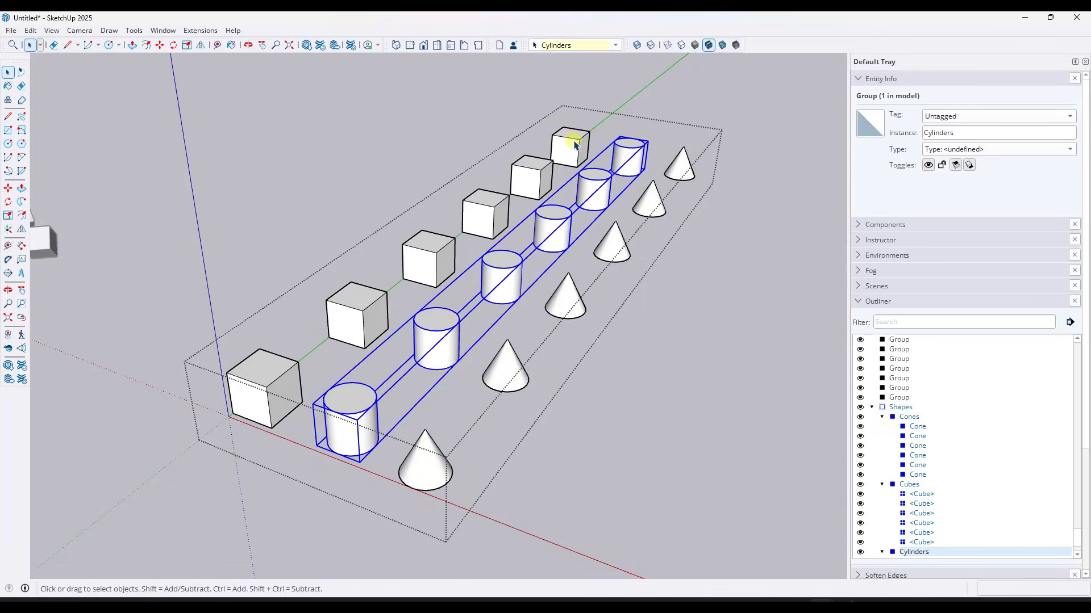
click(571, 144)
click(571, 46)
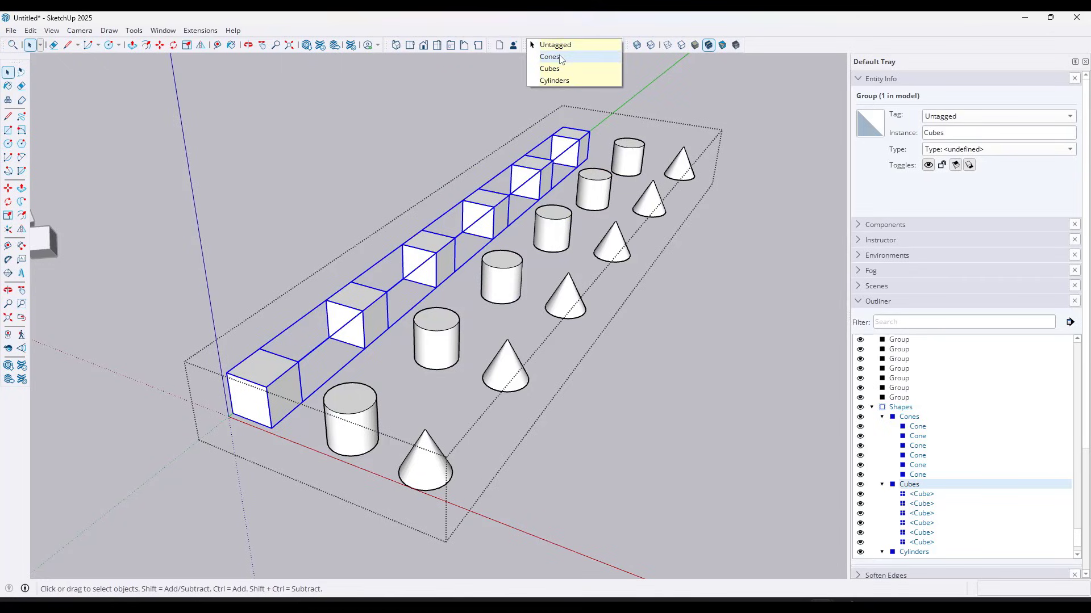
click(550, 69)
click(759, 289)
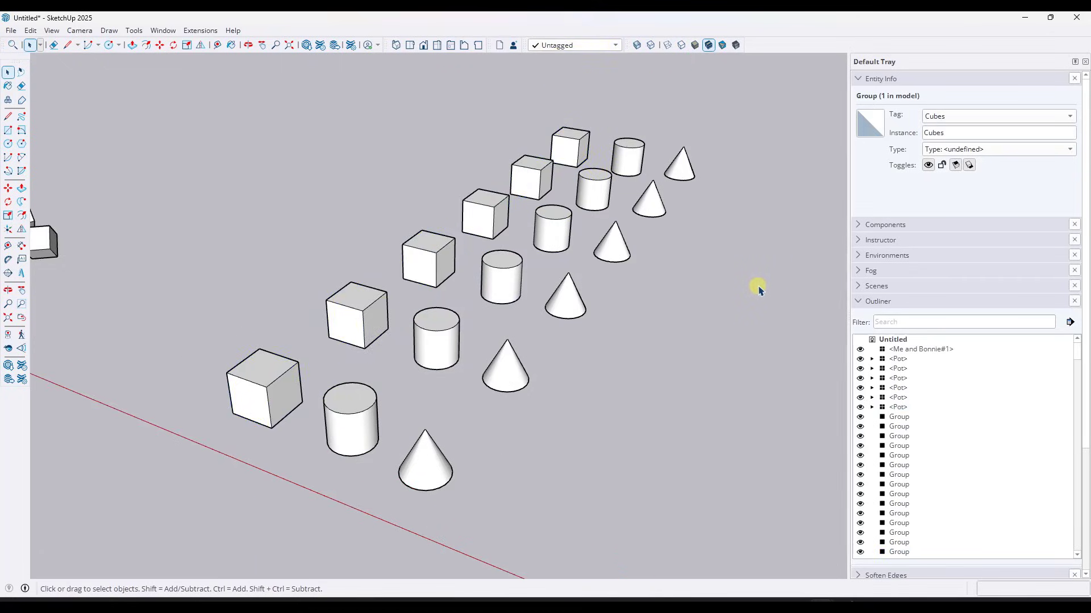
- Collapse the Outliner and toggle the Cones, Cubes and Cylinders tags off and on to check their visibility control
click(858, 303)
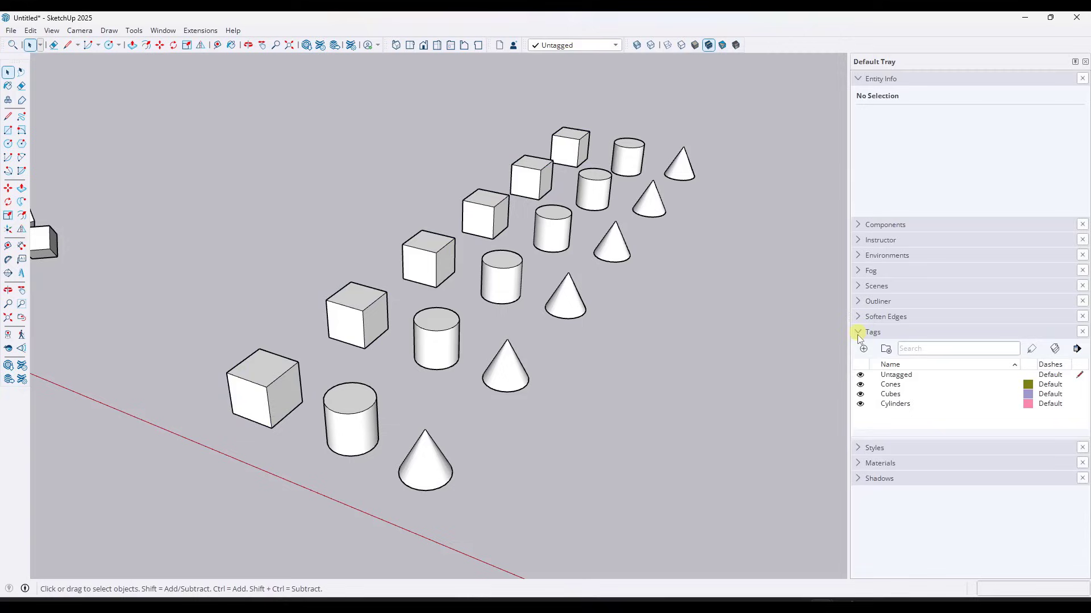
click(860, 385)
click(860, 385)
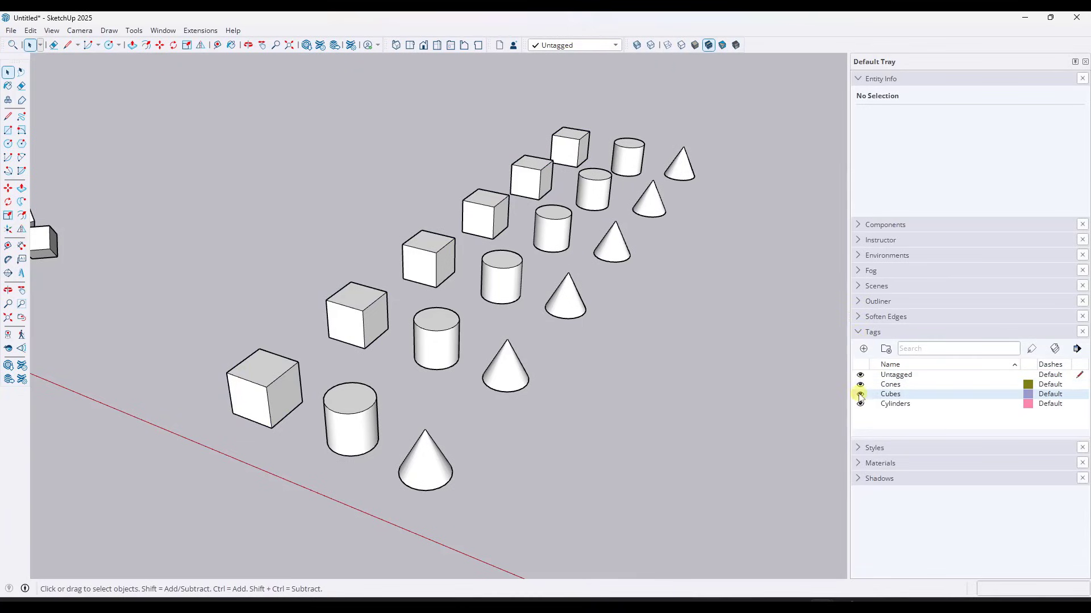
click(860, 394)
click(860, 395)
click(860, 404)
click(860, 404)
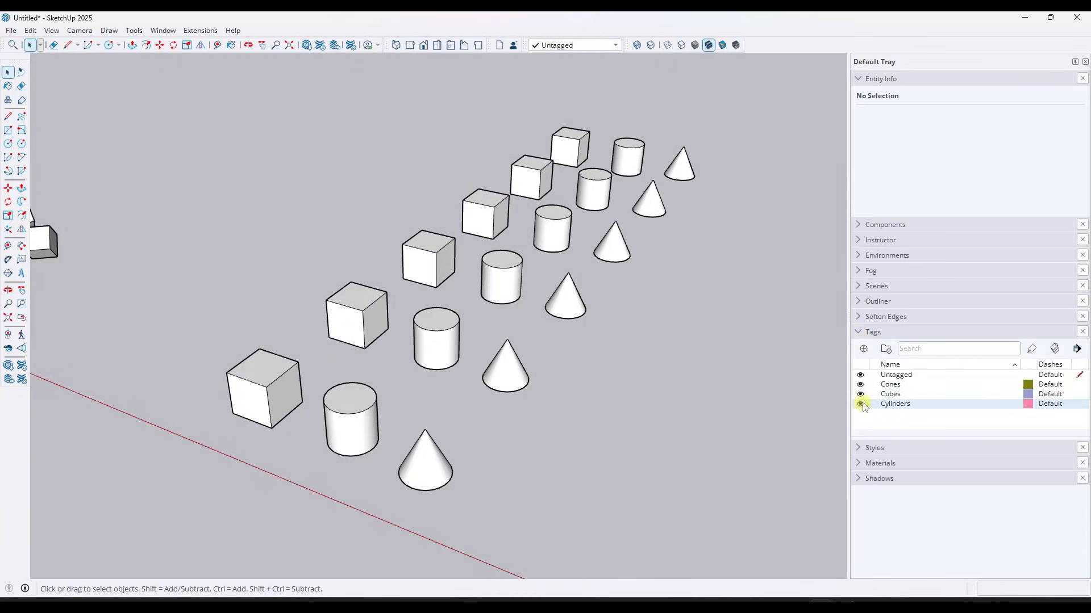
click(860, 394)
click(860, 394)
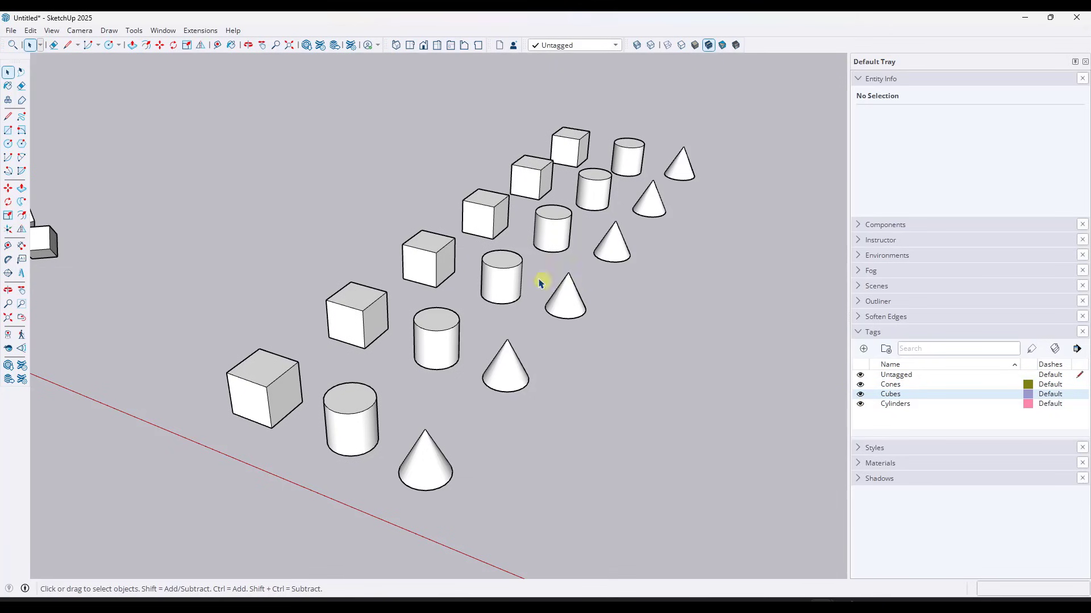
- Select the Shapes group and reopen the Outliner to examine its nested contents
click(520, 282)
click(858, 301)
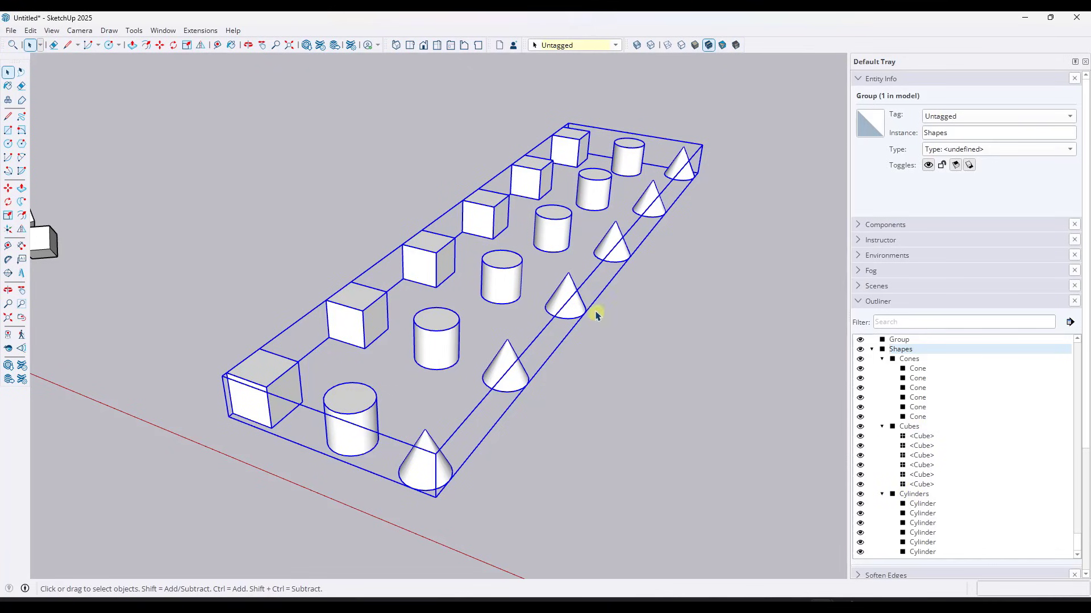
mouse_move(597, 311)
middle_down()
mouse_move(585, 292)
mouse_move(550, 292)
mouse_move(546, 254)
mouse_move(569, 258)
mouse_move(609, 306)
middle_up()
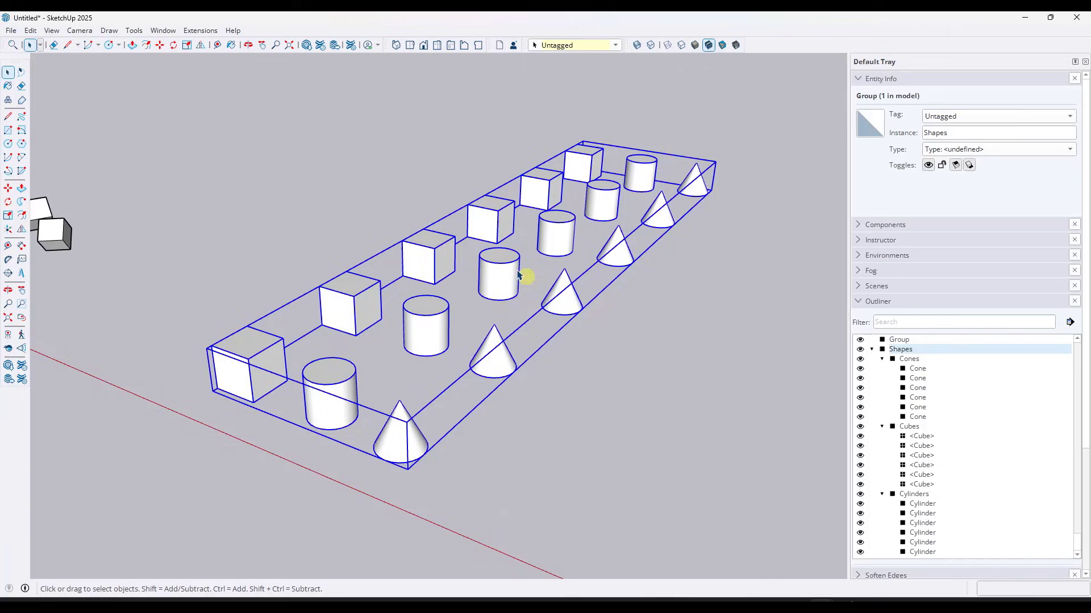
- Inside the Cubes group, copy the rearmost Cube component along the red axis away from the cylinders, and array it *20
double_click(585, 167)
click(586, 165)
key(m)
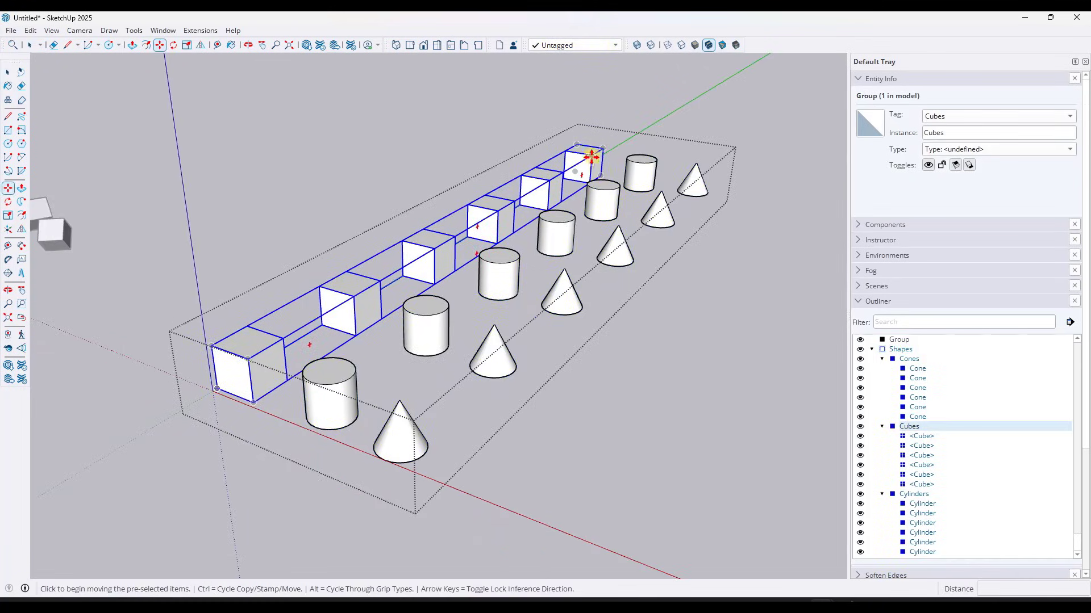
key(space)
double_click(587, 162)
key(m)
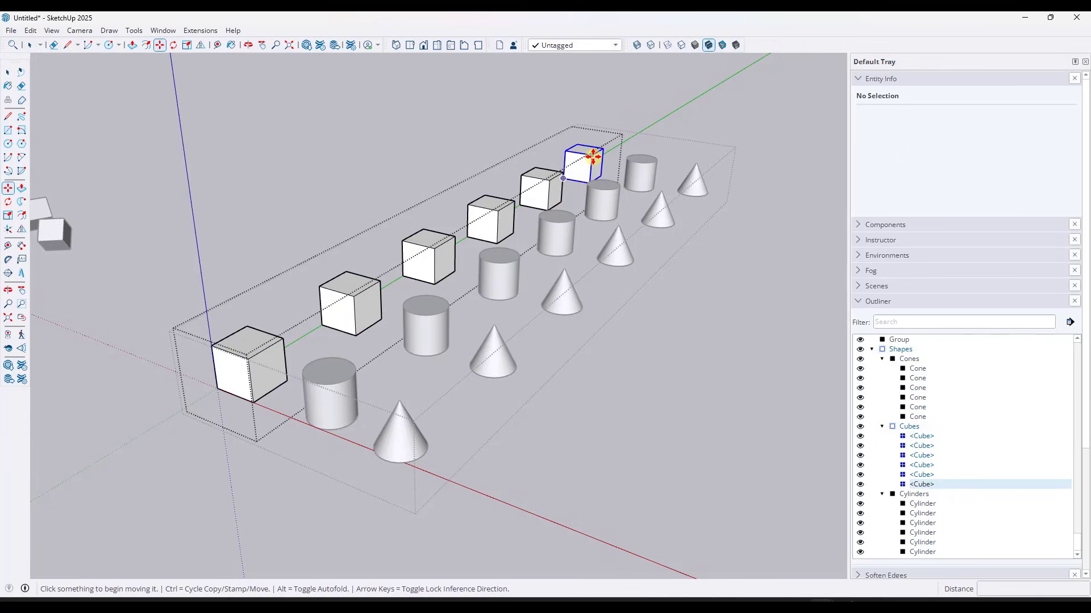
ctrl+click(593, 157)
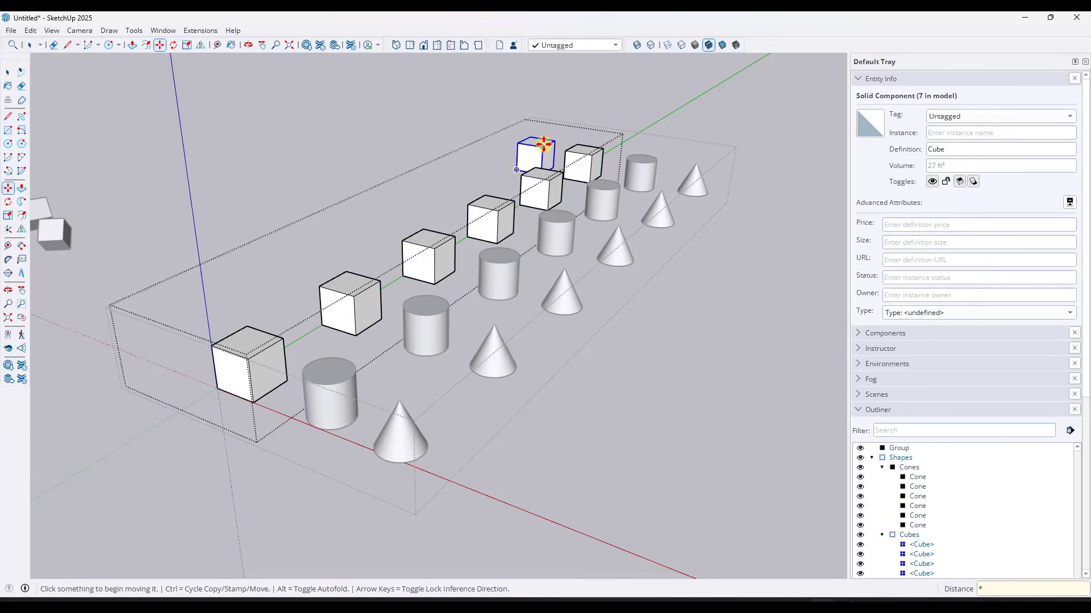
text(*20)
key(Return)
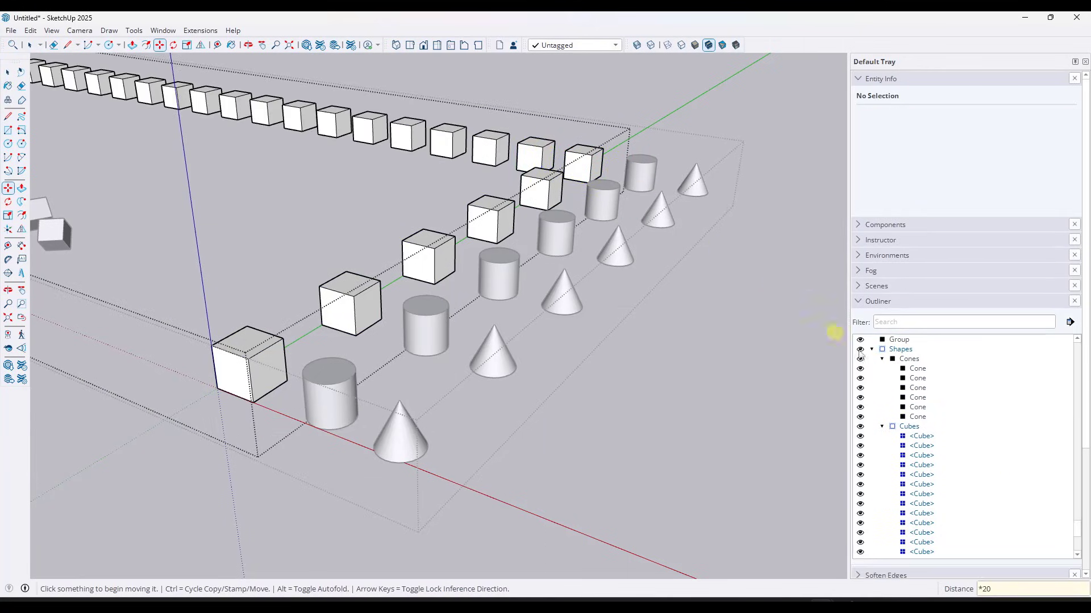
- Finish the cube array and leave the Cubes and Shapes groups
key(space)
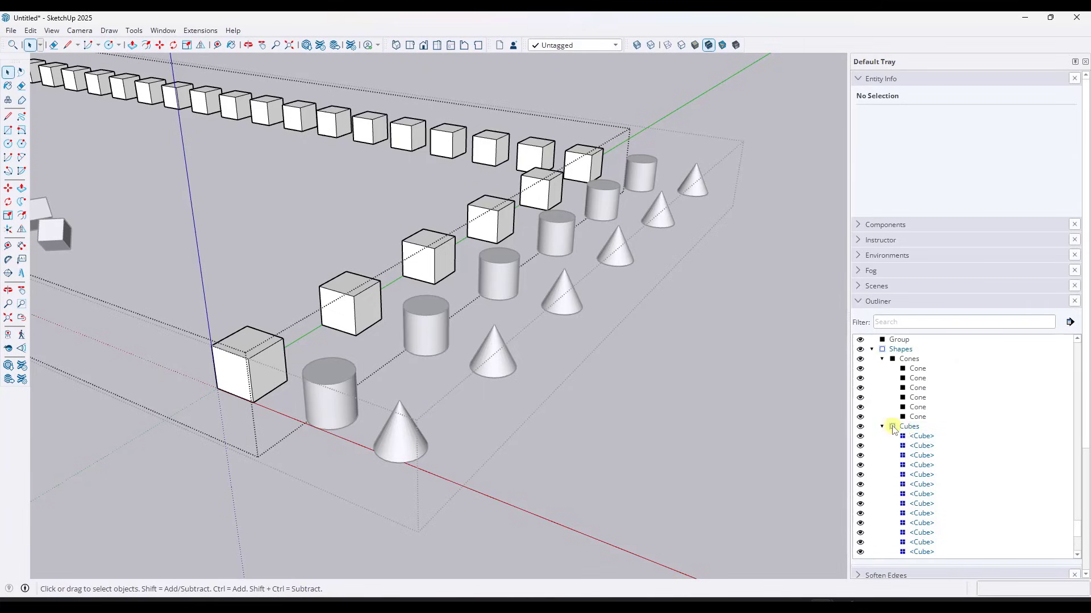
click(732, 411)
click(733, 410)
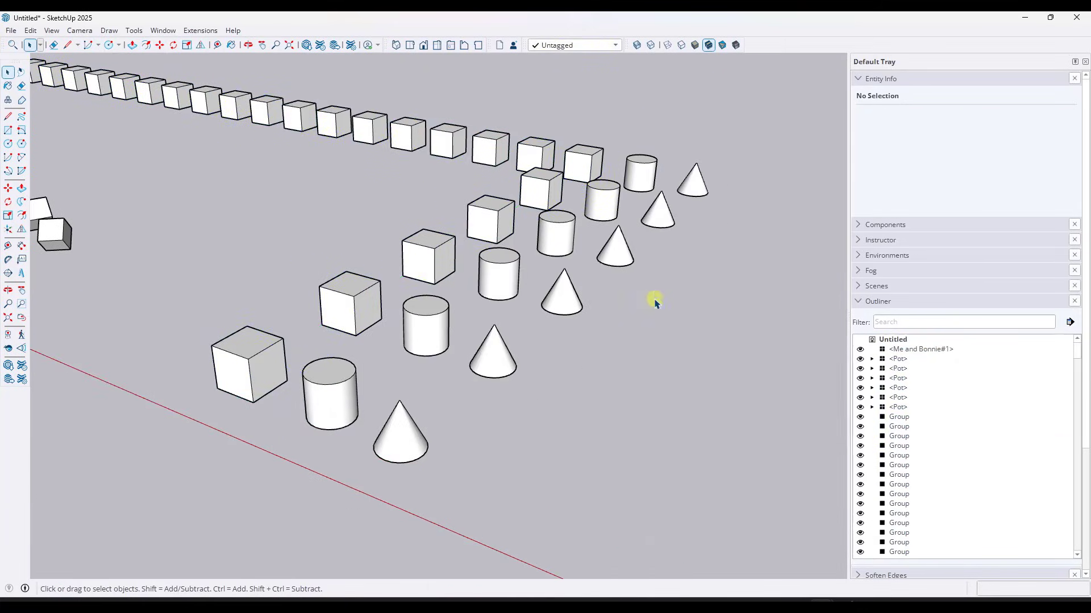
- Collapse the Outliner and toggle the Cubes tag's visibility off and on to check that it controls the newly arrayed cubes
click(857, 301)
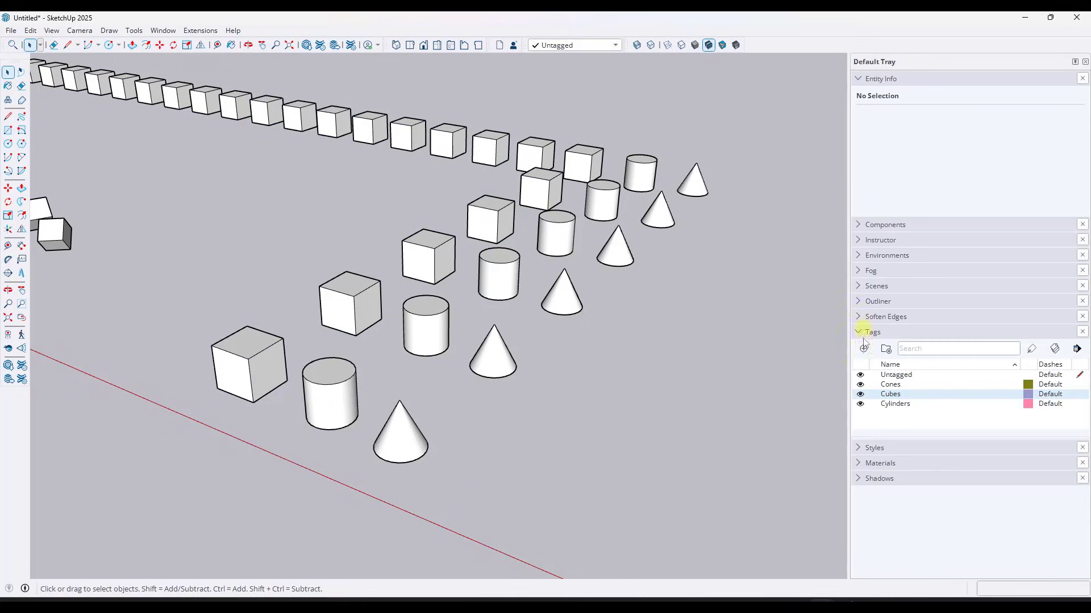
click(861, 395)
click(861, 394)
click(861, 394)
click(860, 394)
click(860, 394)
click(861, 394)
- Group the circular cube array, its disc and the arc of rotated cubes, and name the group Rotation Example in the Outliner
middle_drag(547, 187, 565, 217)
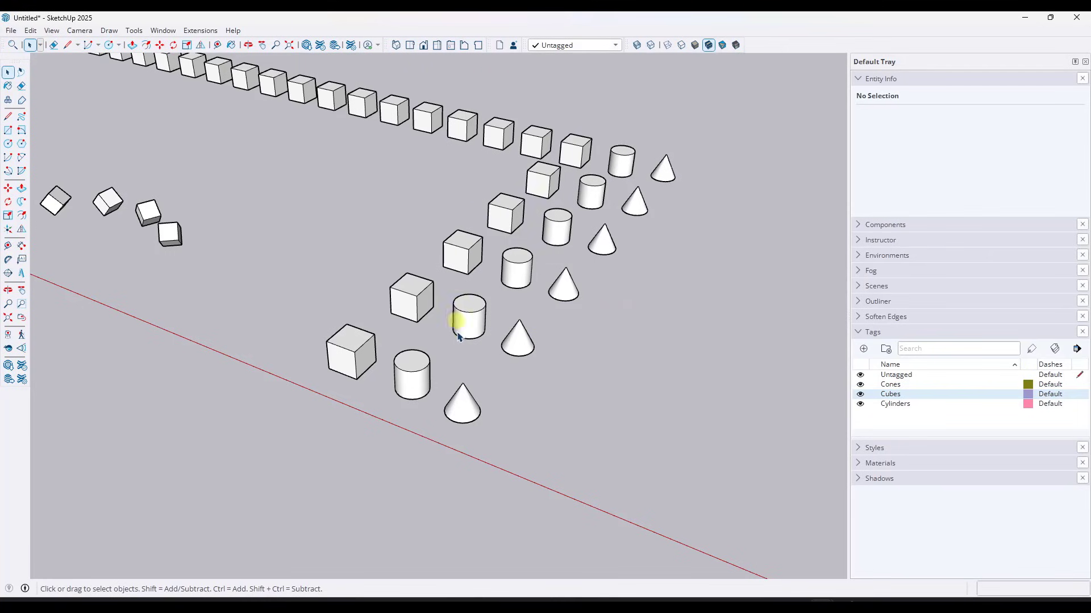
scroll(493, 327, down, 5)
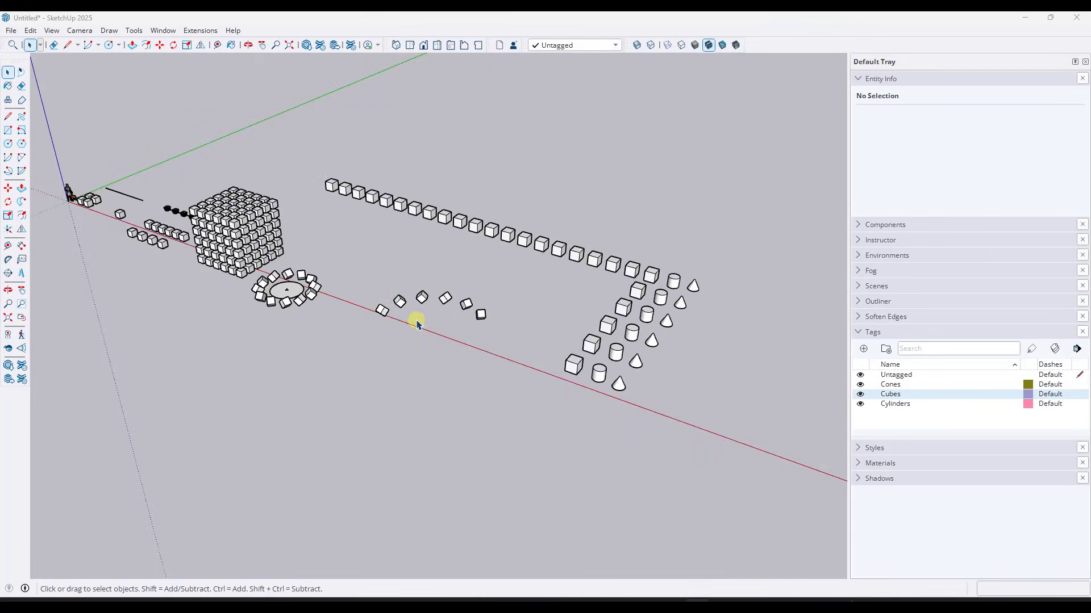
middle_drag(419, 318, 547, 332)
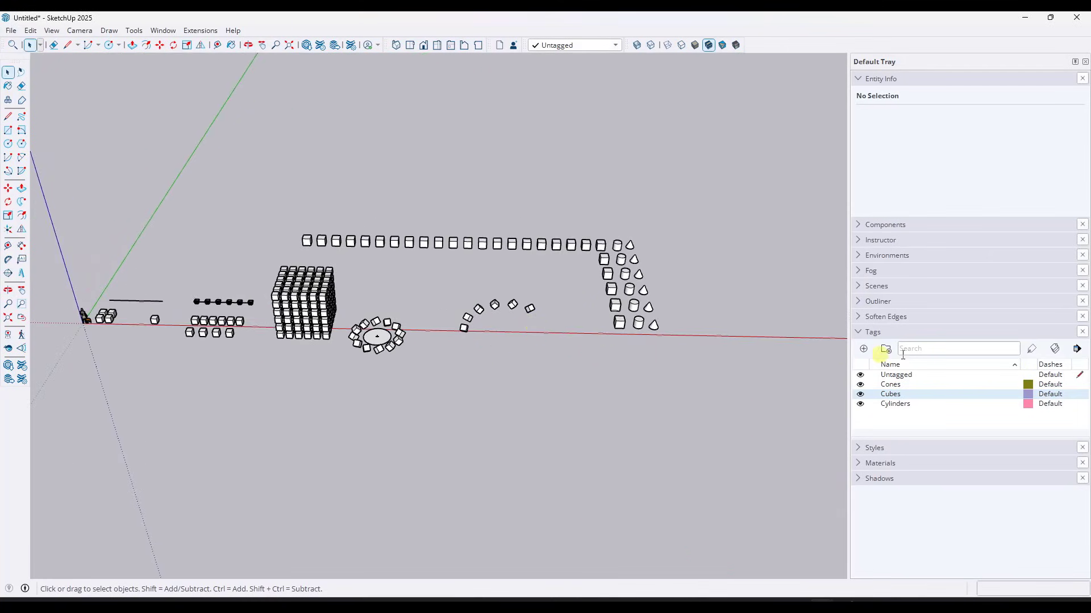
click(861, 335)
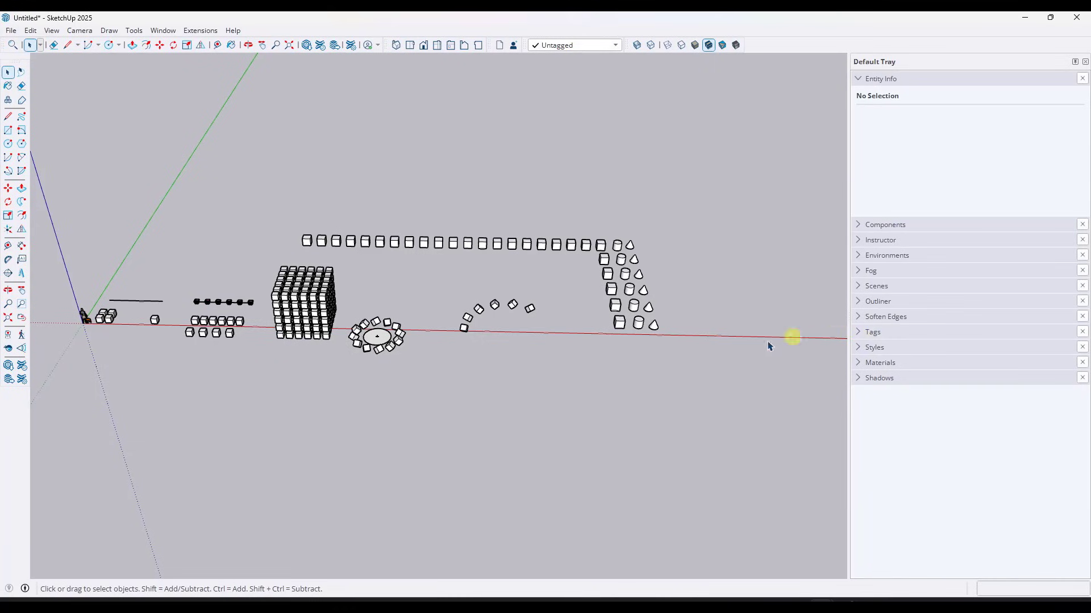
click(860, 302)
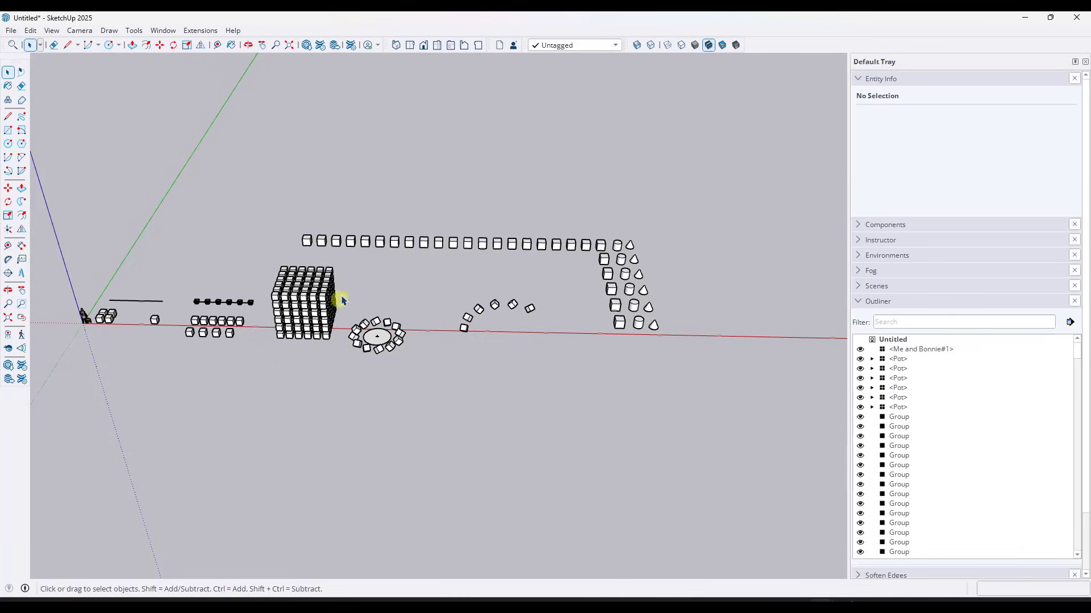
drag(348, 275, 578, 410)
right_click(467, 324)
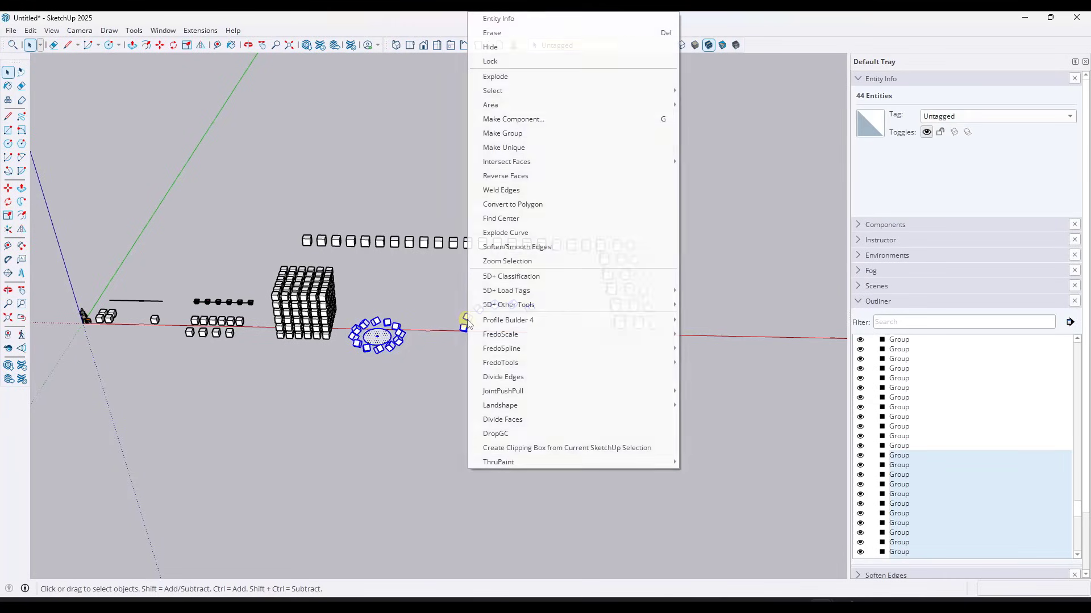
click(511, 134)
right_click(890, 461)
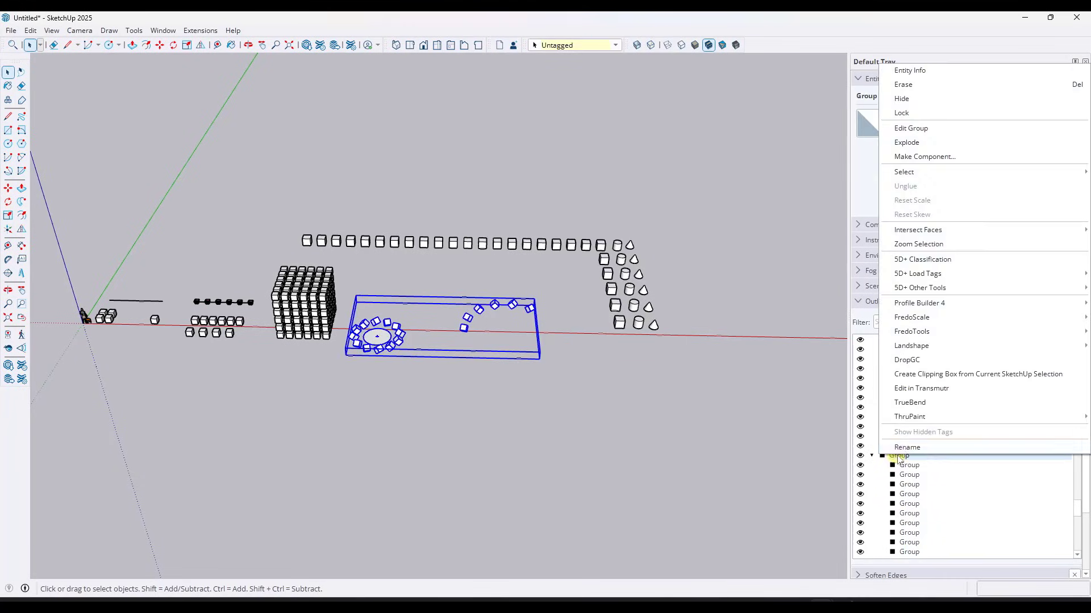
click(918, 452)
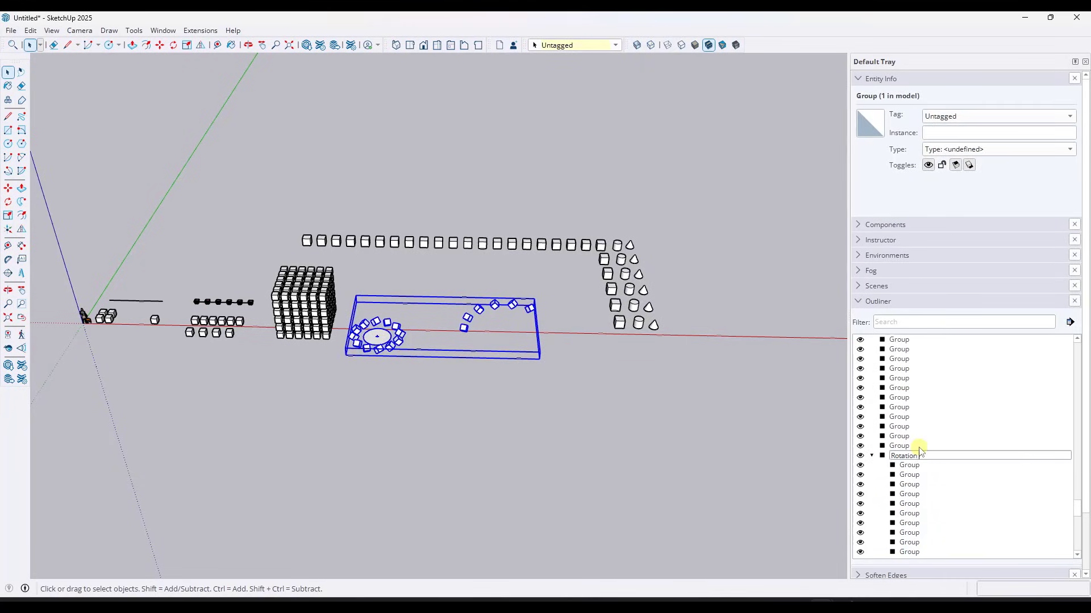
key(Return)
- Group the pot row, the two cube rows and the 3D cube grid, and name the group Arrays Example
scroll(638, 377, down, 2)
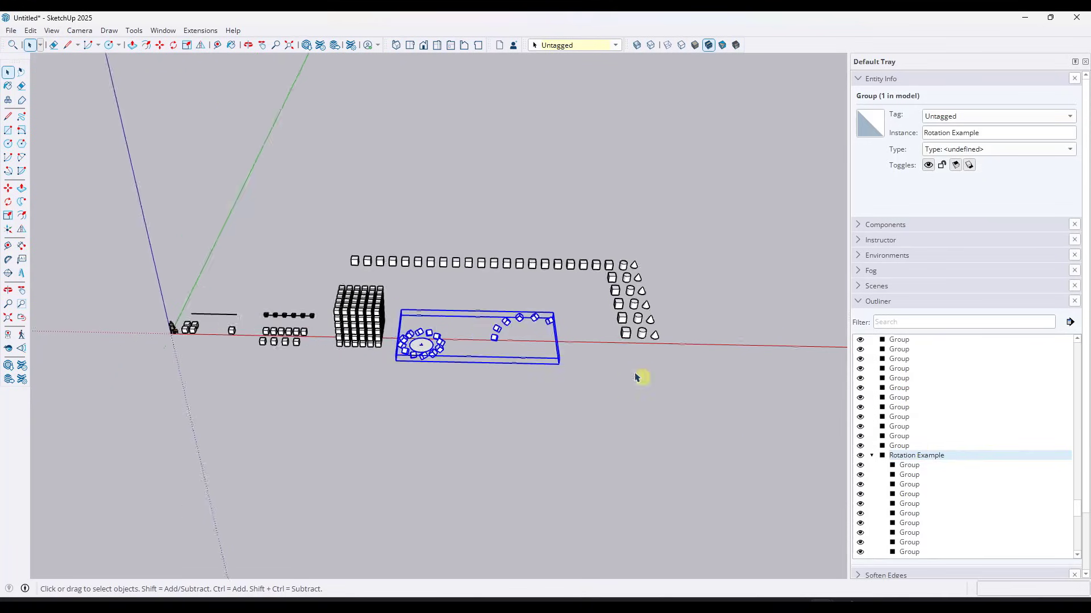
scroll(208, 292, up, 3)
drag(445, 277, 280, 351)
right_click(287, 344)
click(331, 154)
double_click(898, 339)
text(Arrays Example)
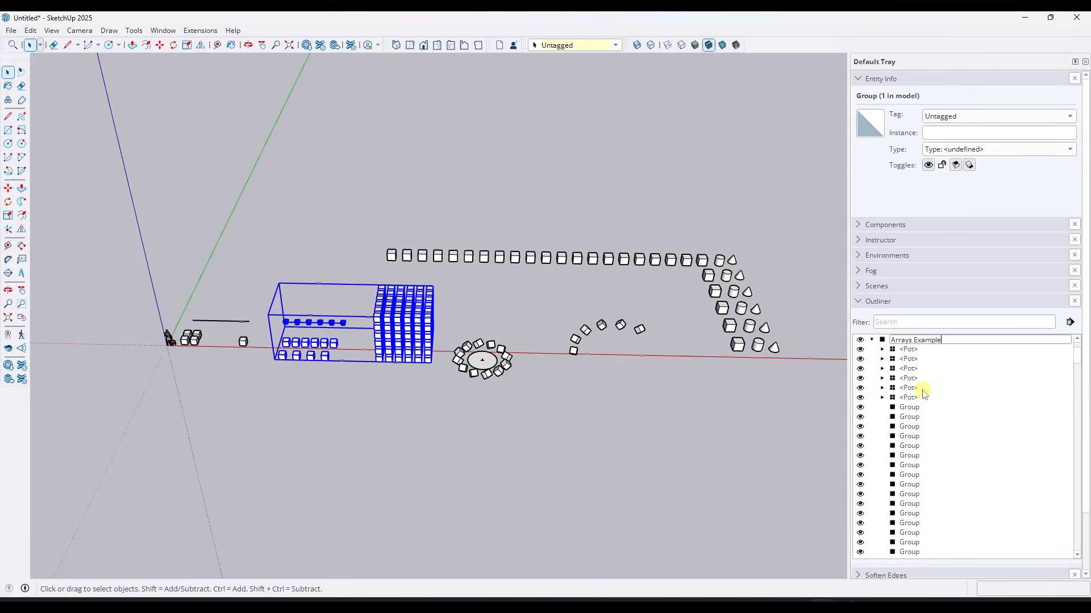
key(Return)
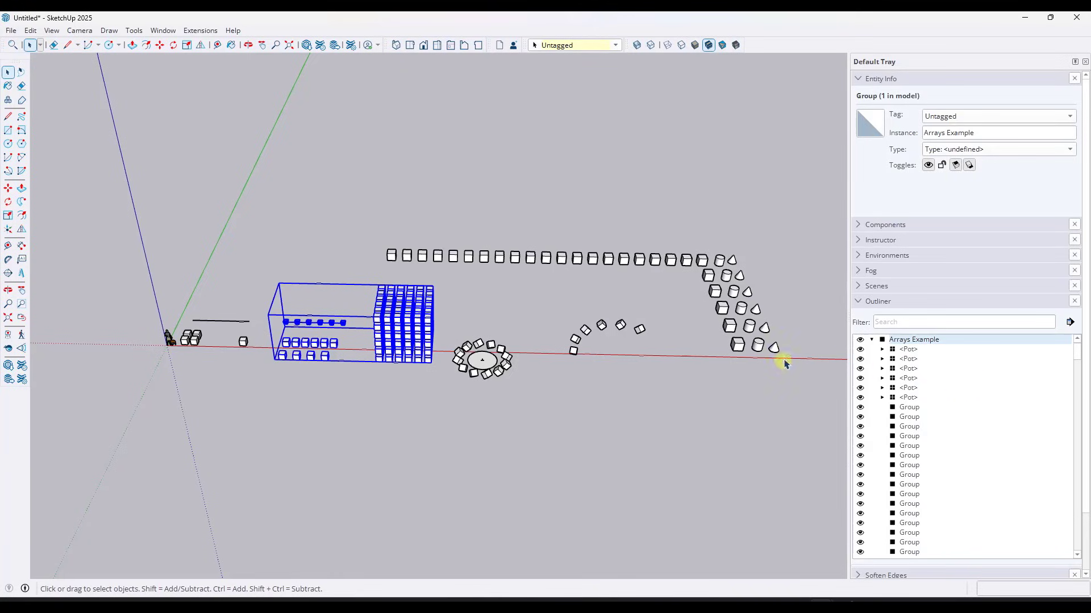
- Collapse Arrays Example, group the scale figure and copied objects near the origin, and name that group Copies Example
click(871, 340)
drag(259, 297, 156, 362)
right_click(184, 336)
click(222, 154)
right_click(902, 340)
click(907, 395)
text(Copies Example)
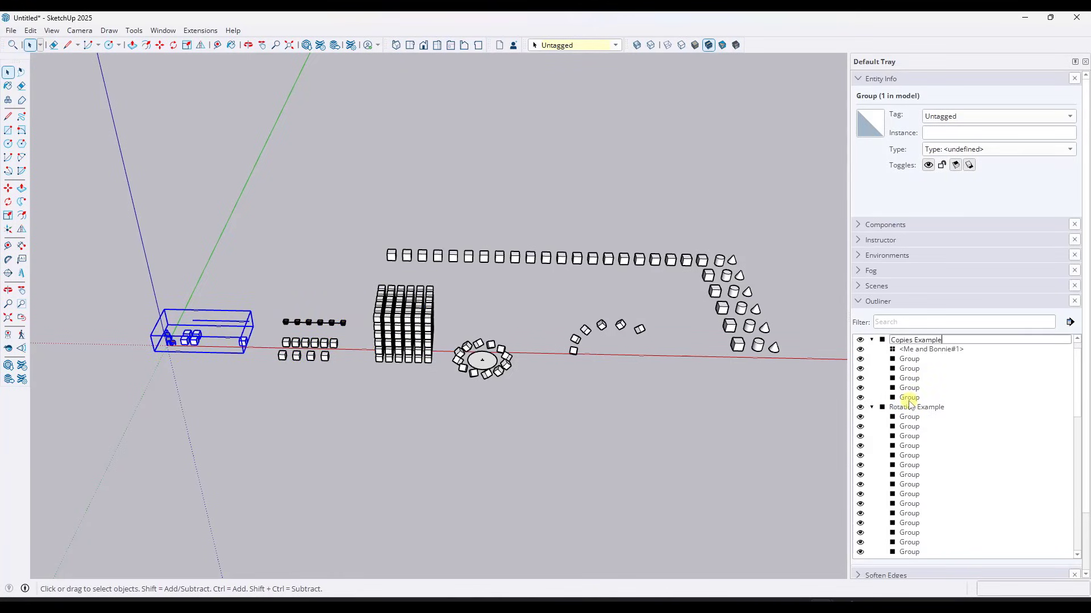
key(Return)
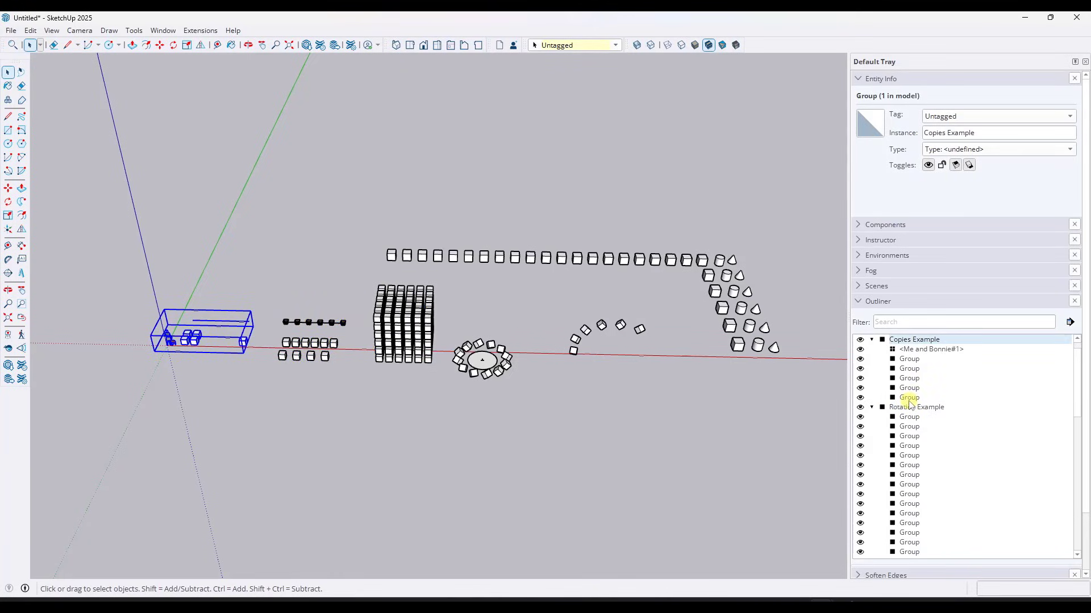
- Collapse the Copies Example, Rotation Example and Shapes groups in the Outliner
click(870, 339)
click(871, 350)
click(871, 377)
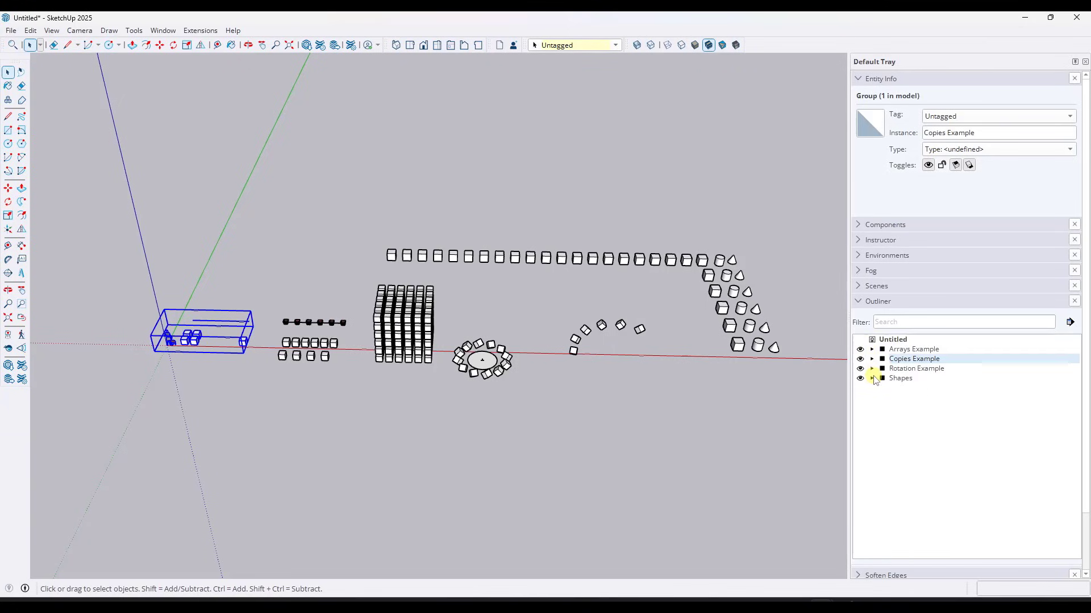
- Examine the copies, arrays, rotation and shapes examples in the model against their top-level Outliner groups
scroll(343, 372, up, 1)
scroll(224, 329, down, 2)
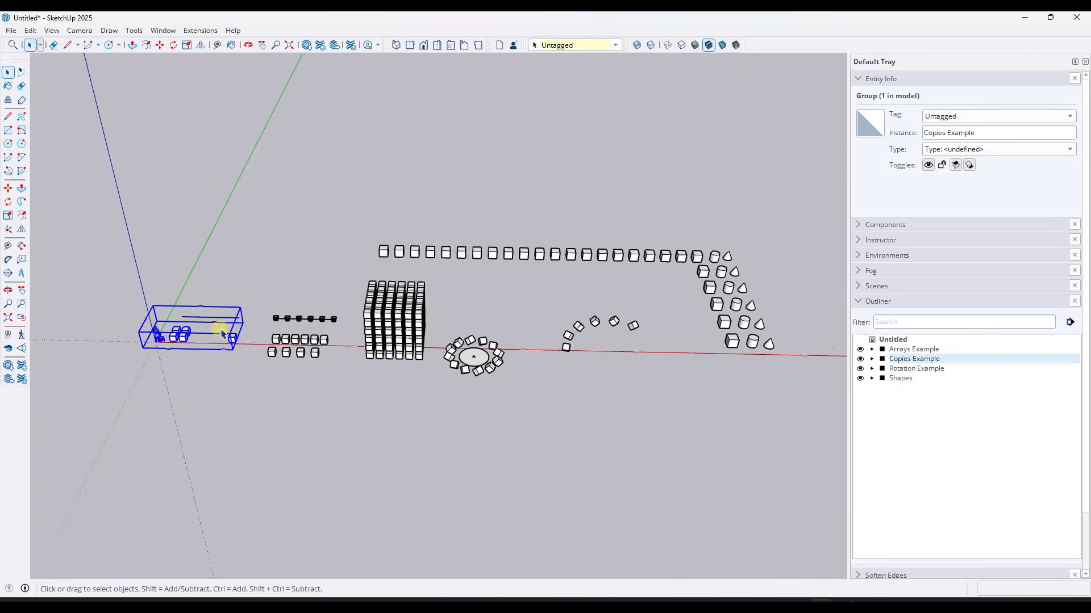
scroll(471, 329, up, 2)
middle_drag(681, 368, 522, 350)
scroll(264, 288, down, 2)
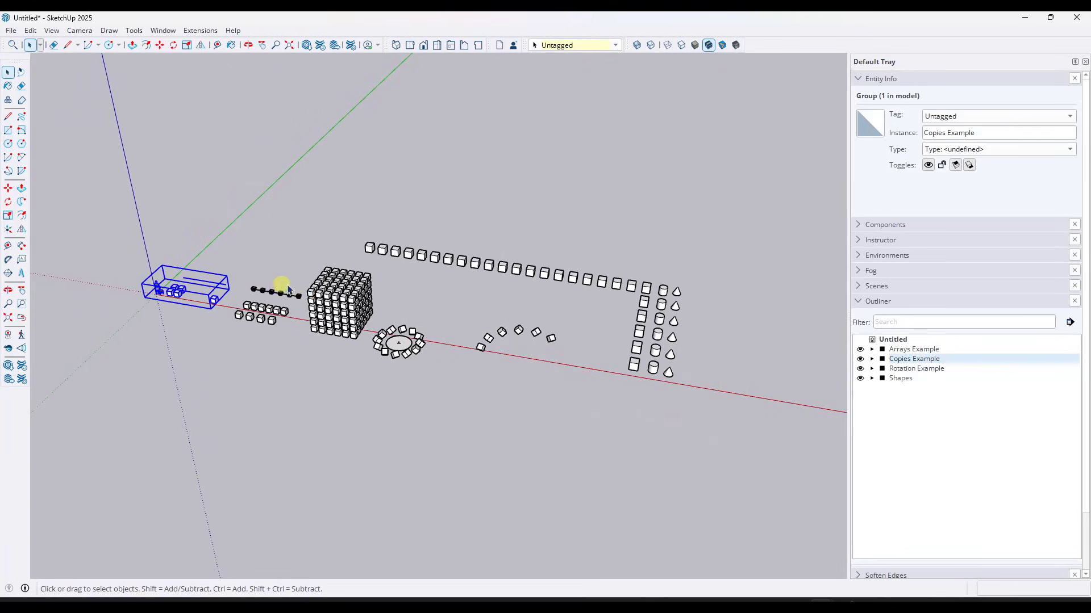
scroll(343, 316, up, 2)
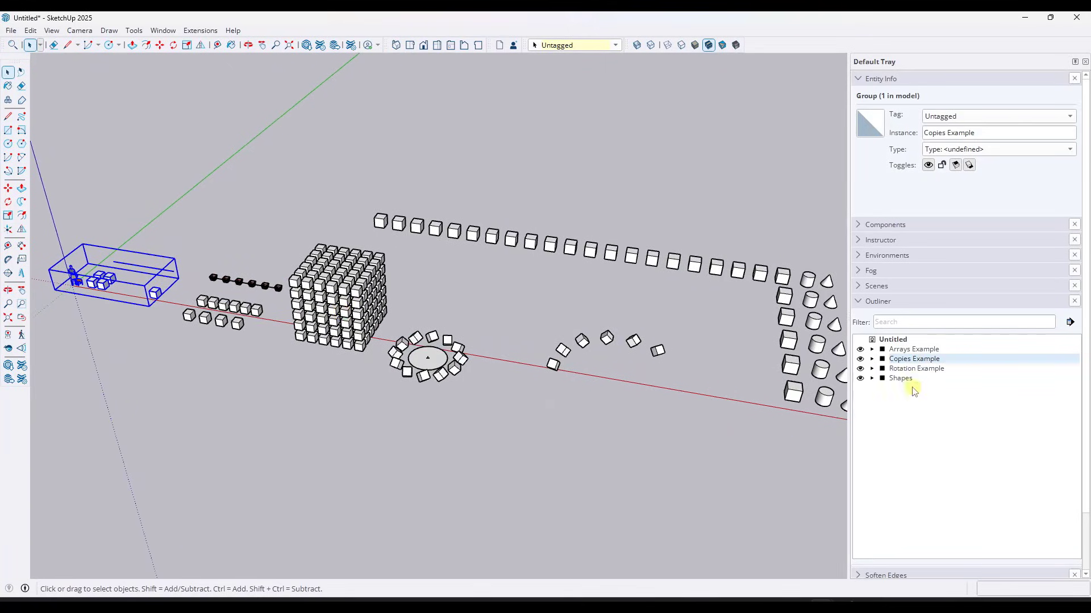
scroll(469, 339, down, 2)
scroll(671, 349, up, 3)
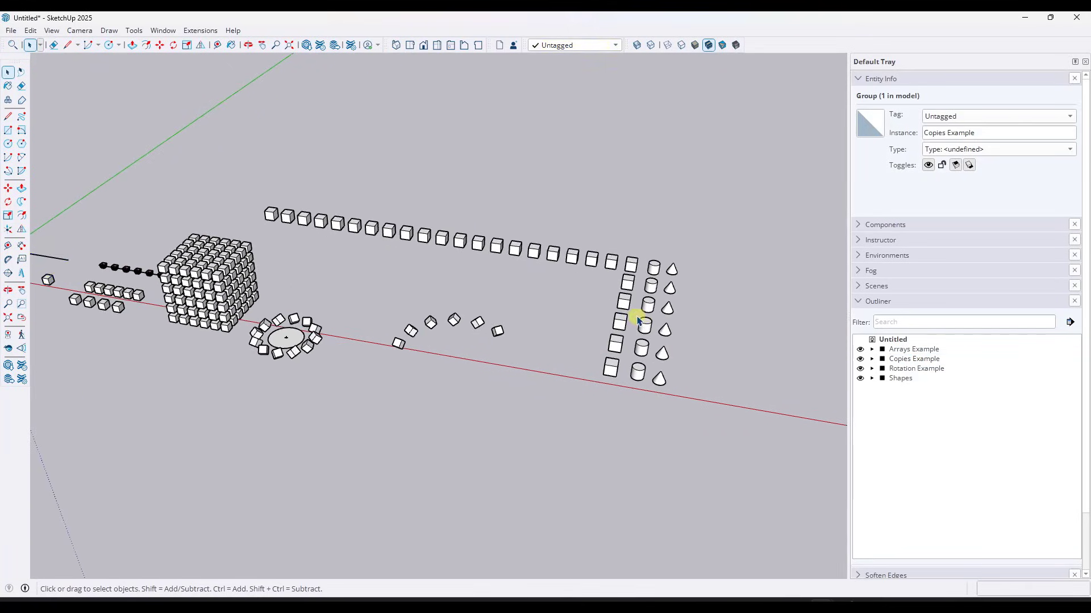
- Select the Shapes group and expand it in the Outliner to examine the contents of its Cones, Cubes and Cylinders subgroups
click(659, 337)
click(647, 325)
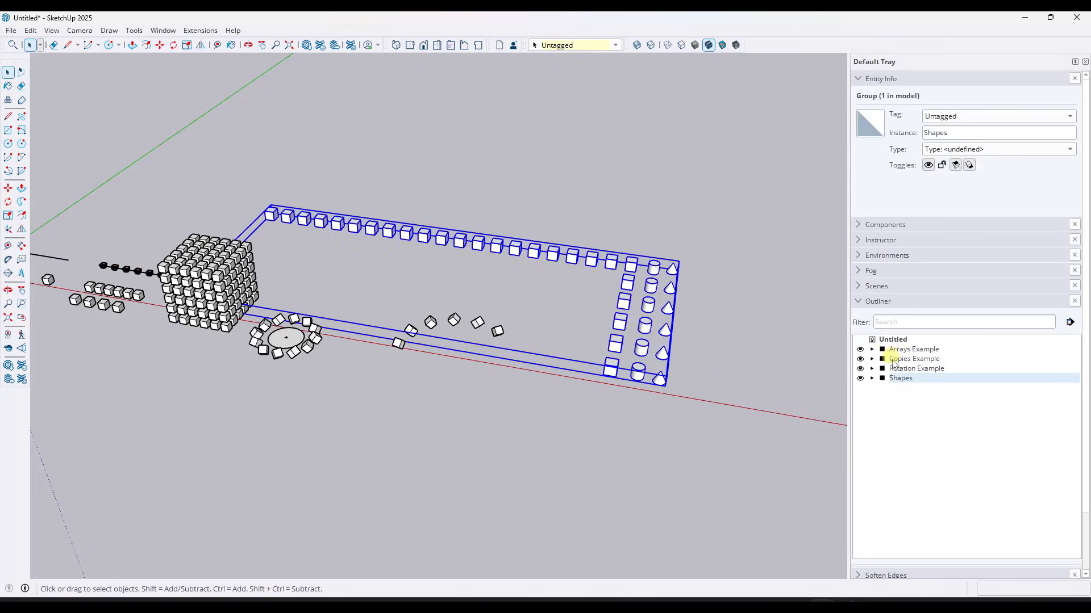
click(872, 378)
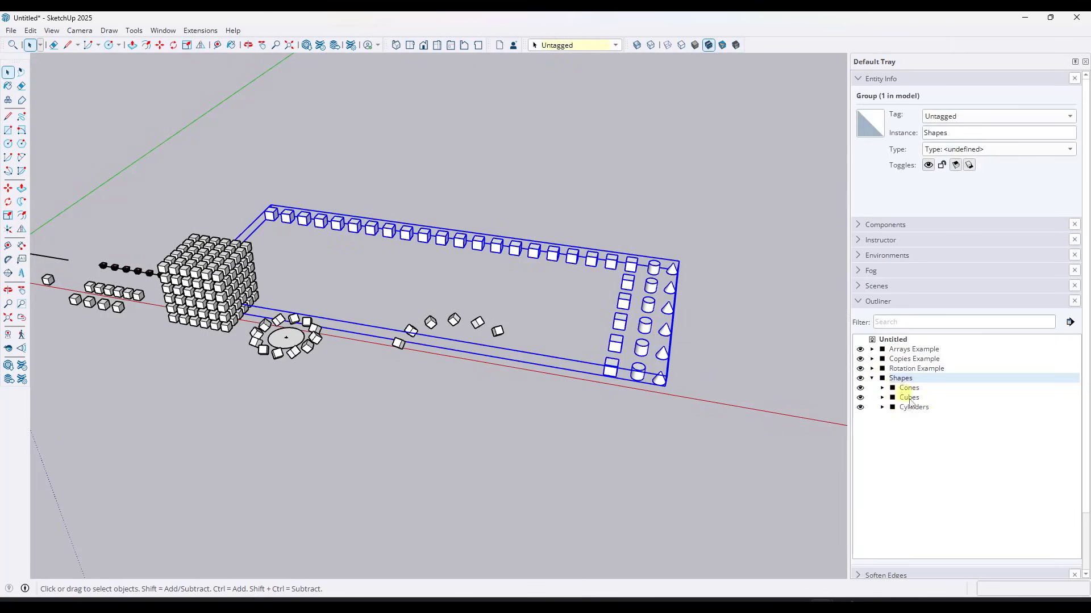
scroll(738, 363, up, 3)
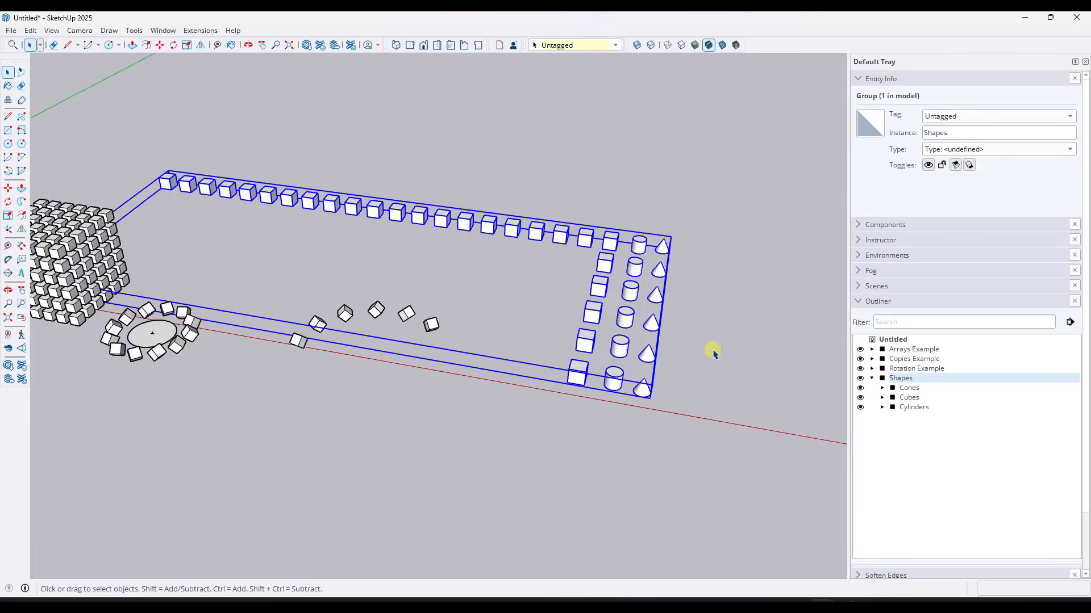
click(882, 389)
click(882, 388)
click(882, 397)
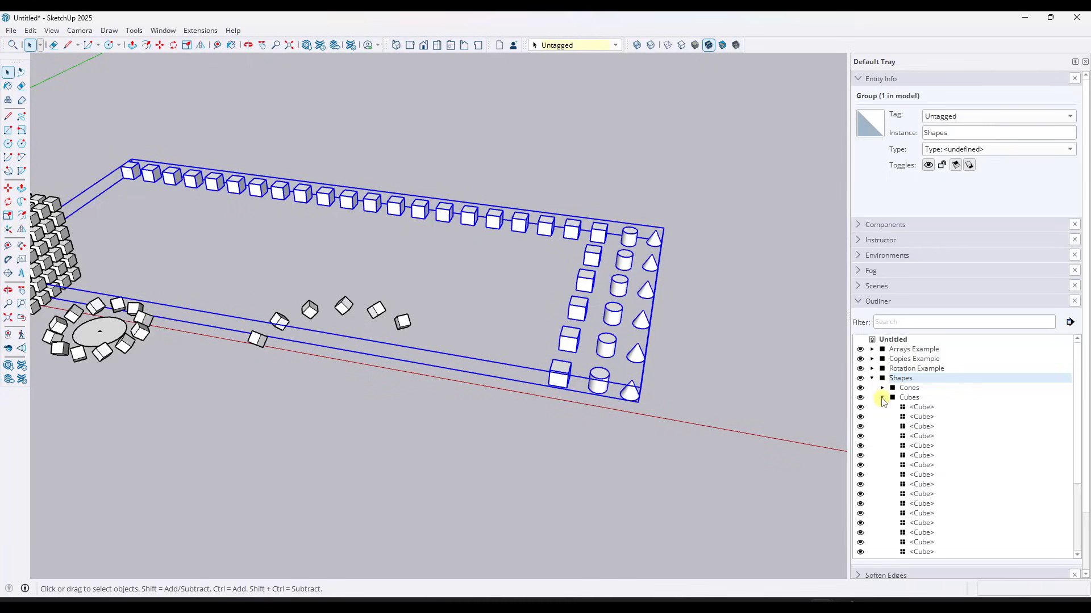
click(882, 397)
click(882, 407)
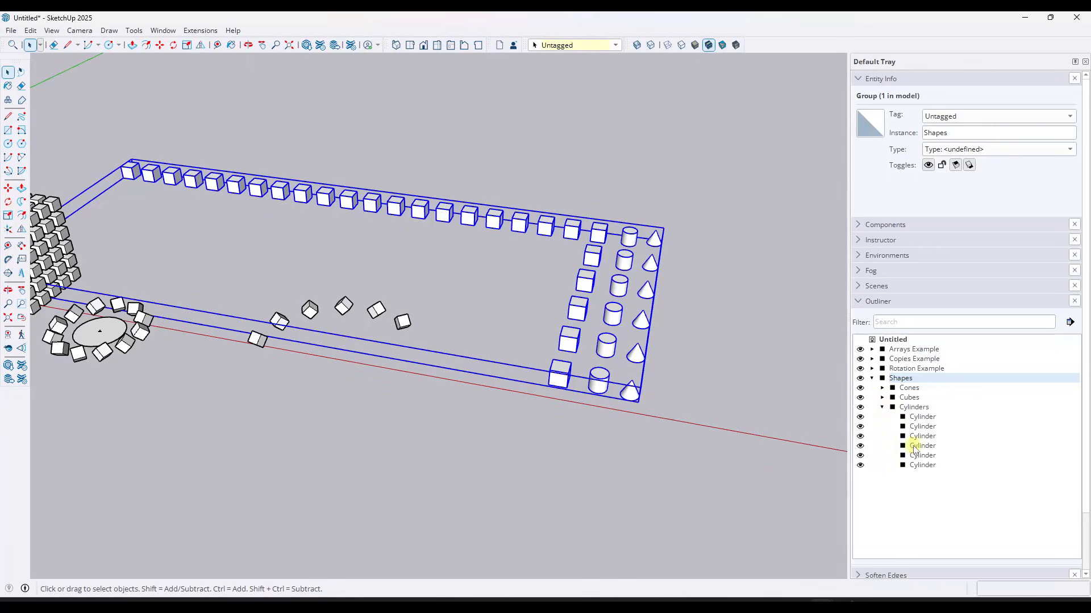
middle_drag(711, 344, 602, 354)
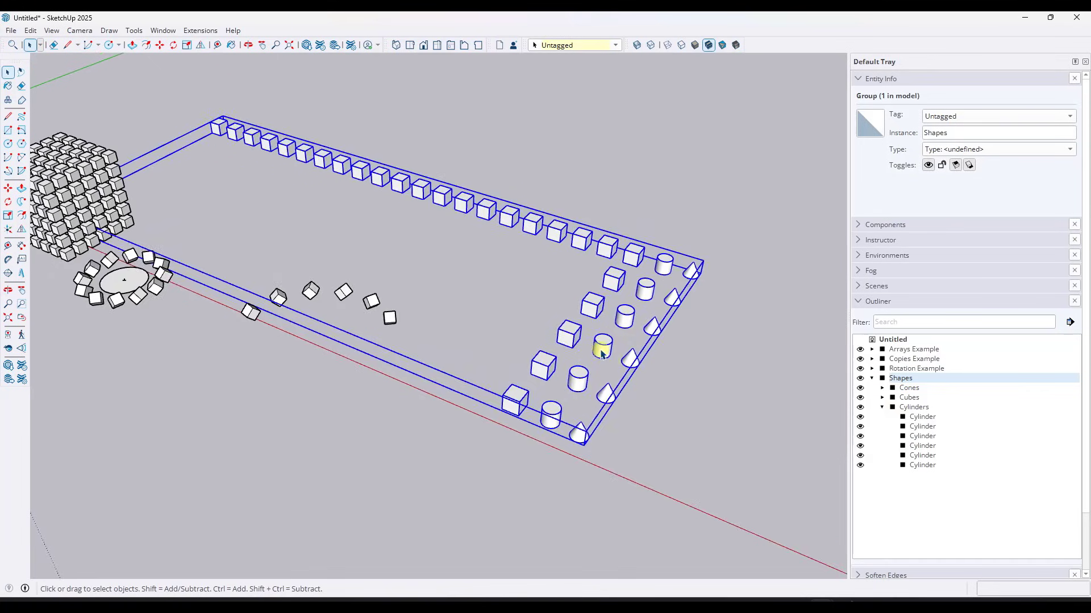